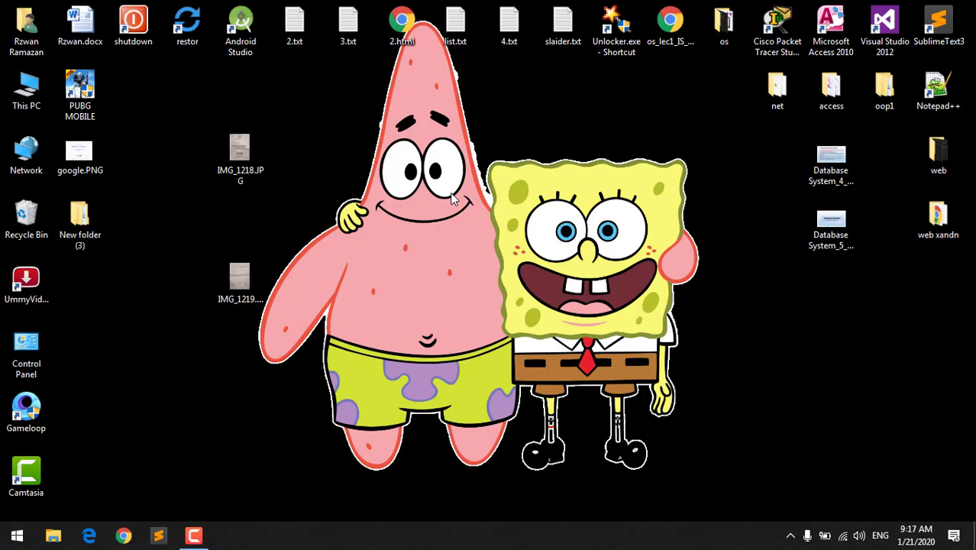
View both exam sheet pages, IMG_1218.JPG and IMG_1219.JPG, in Windows Photos
double_click(254, 144)
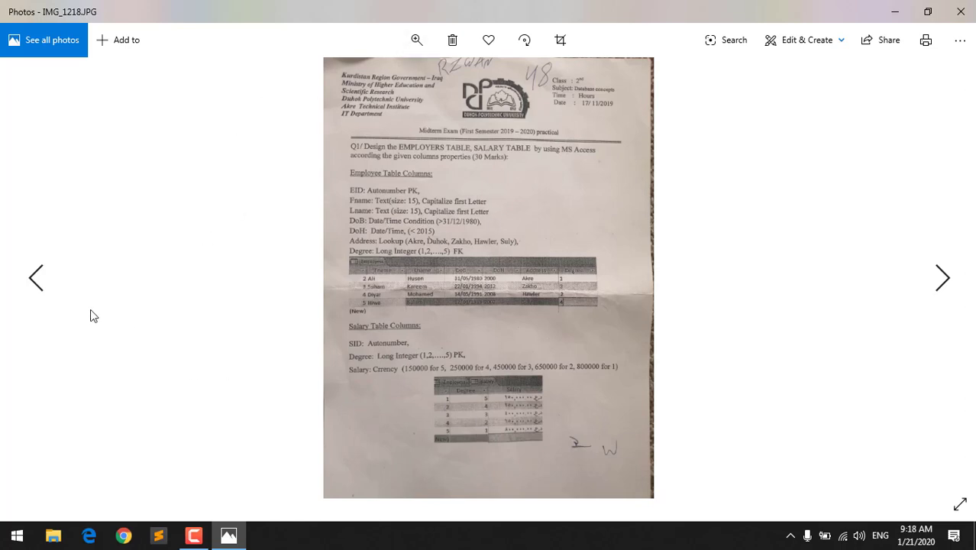
click(35, 279)
click(949, 297)
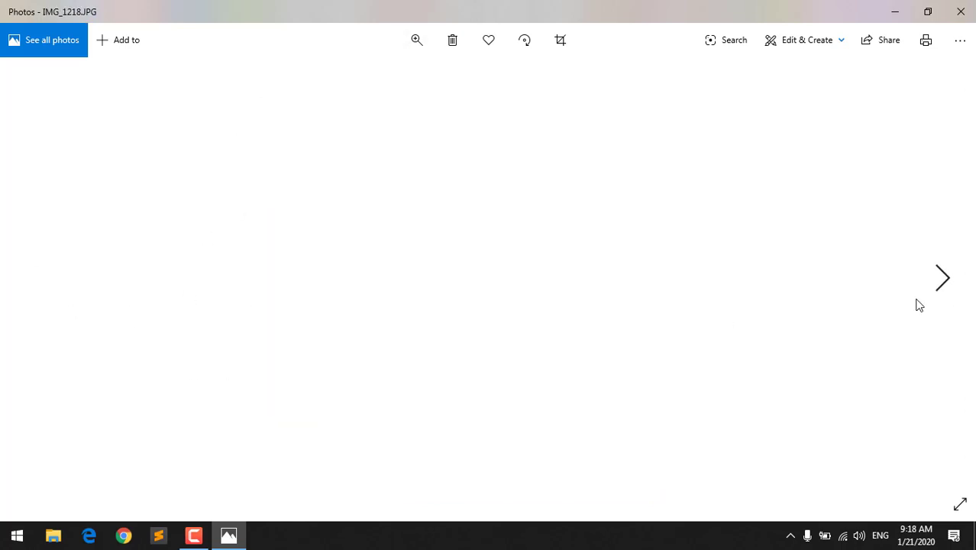
click(942, 279)
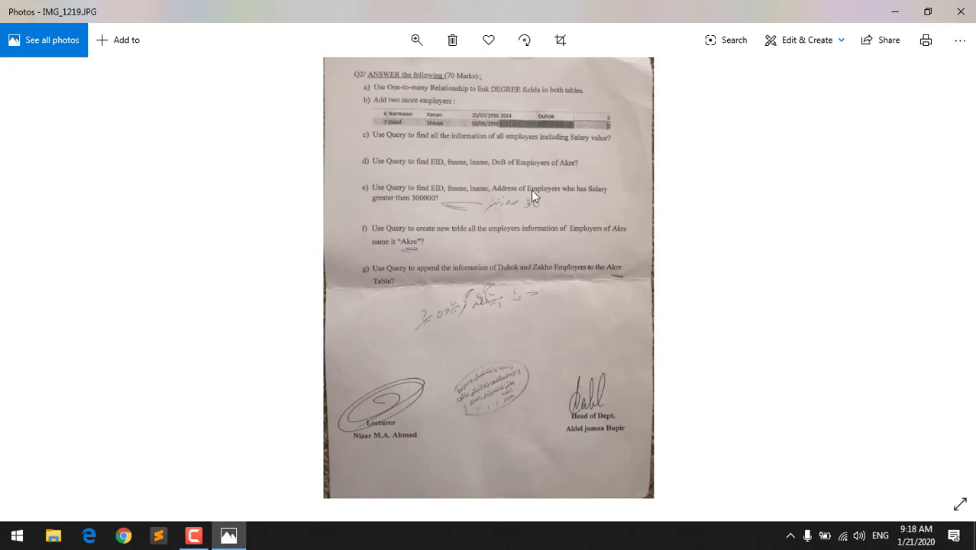
Close Photos and move the Microsoft Access 2010 shortcut on the desktop
click(959, 11)
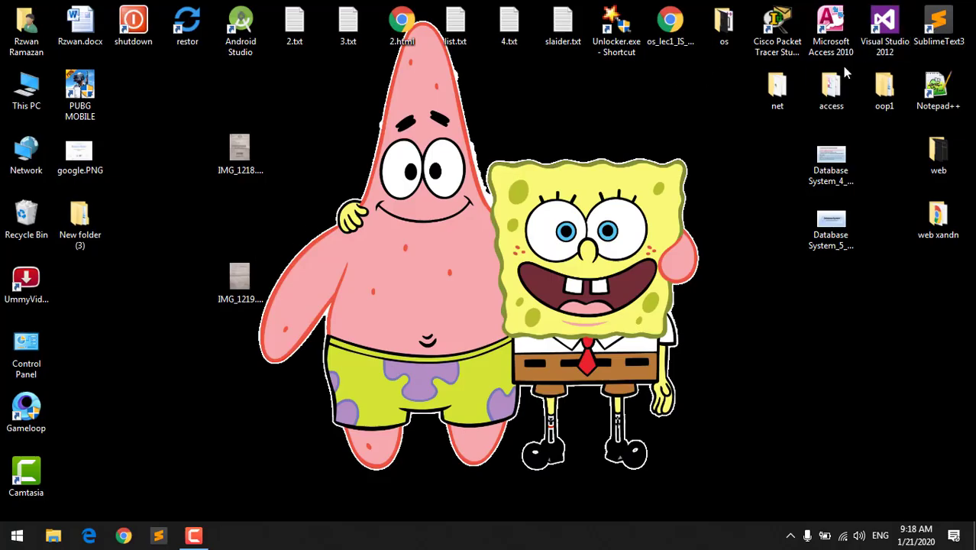
drag(837, 55, 618, 119)
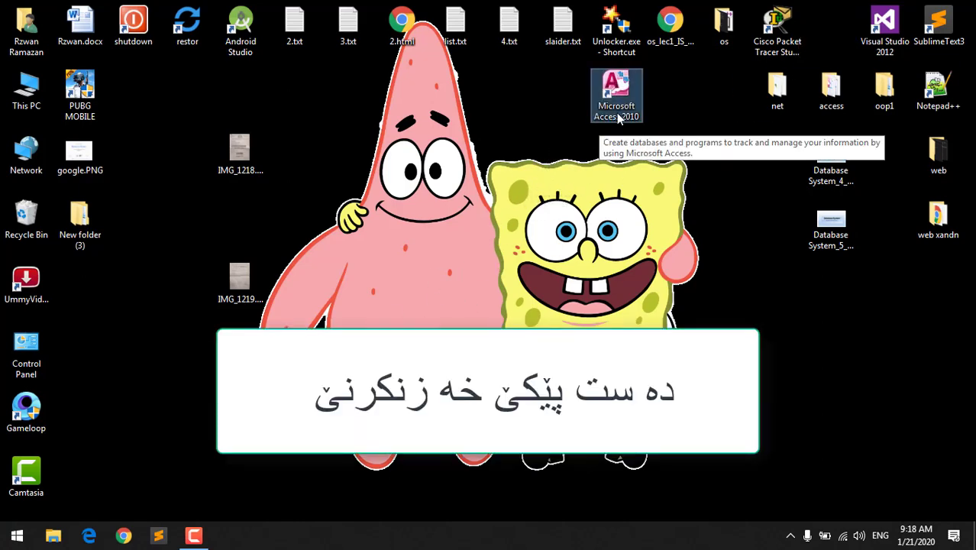
Launch Access and browse the new database's save location to drive D
double_click(617, 97)
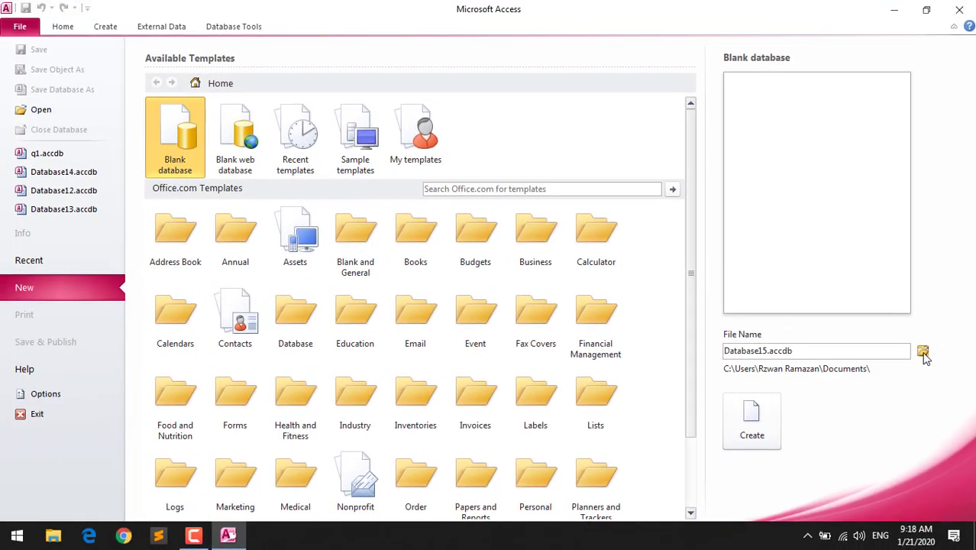
click(922, 352)
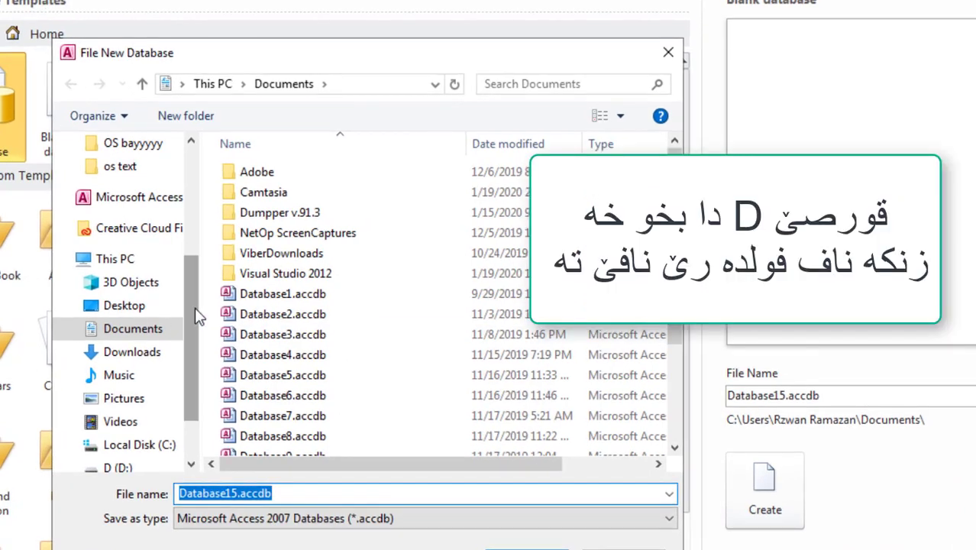
drag(195, 307, 196, 370)
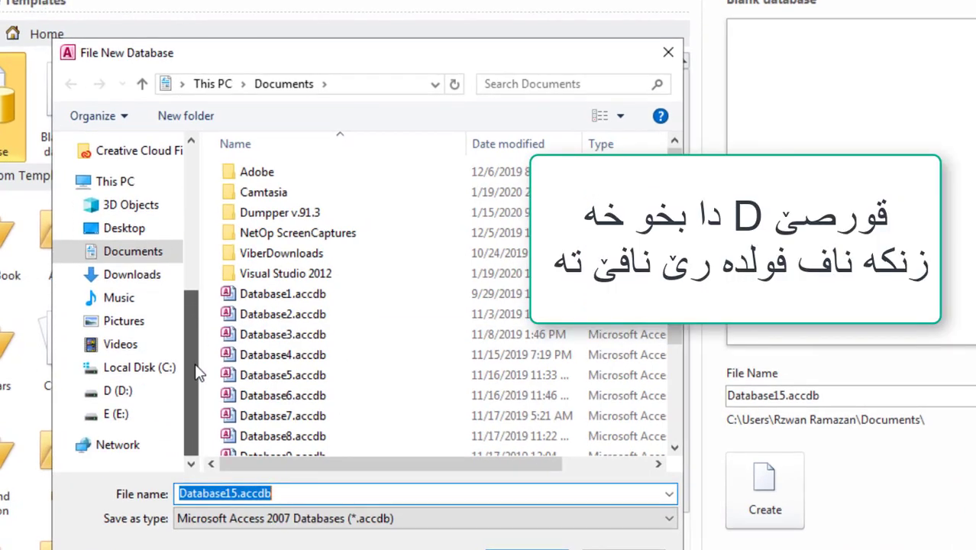
click(109, 187)
scroll(390, 265, down, 3)
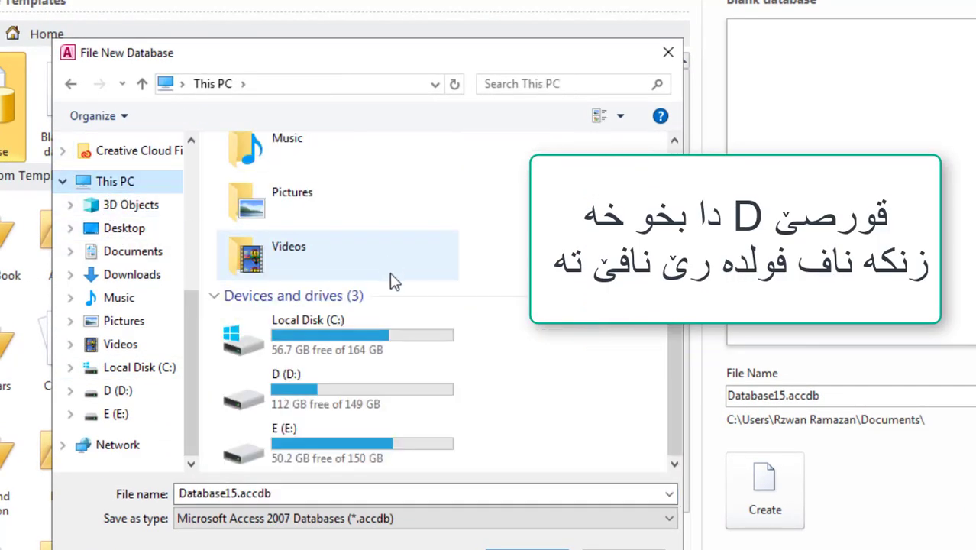
double_click(364, 398)
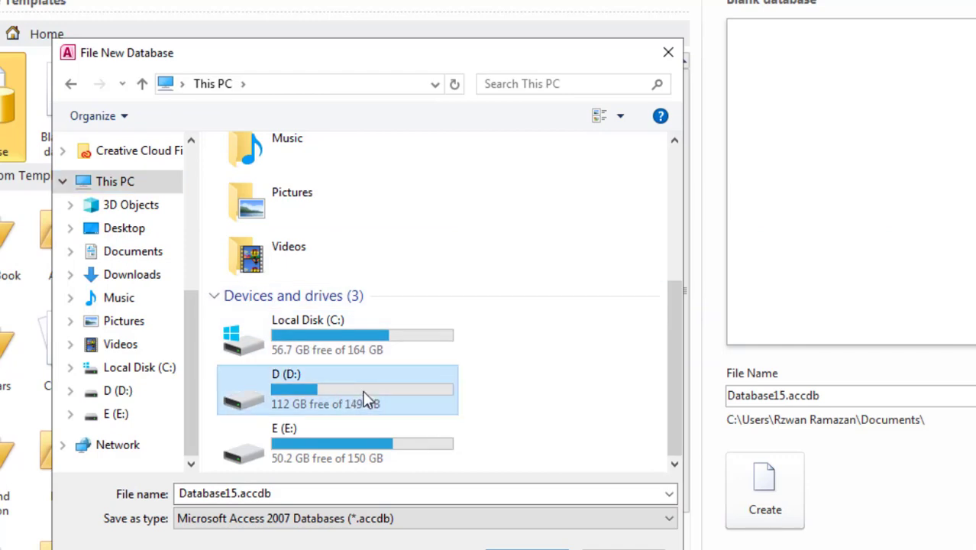
Create a new folder on drive D named with the user's name
right_click(330, 227)
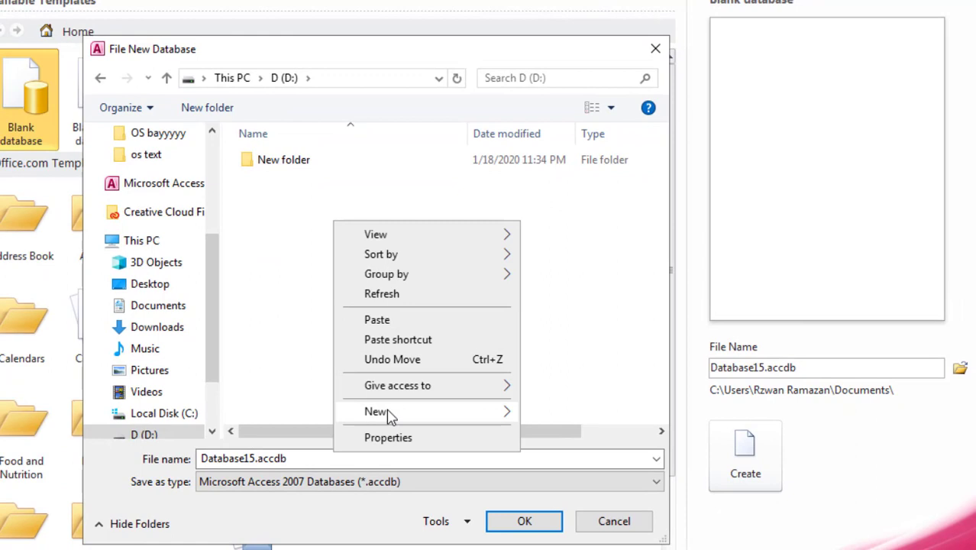
mouse_move(389, 412)
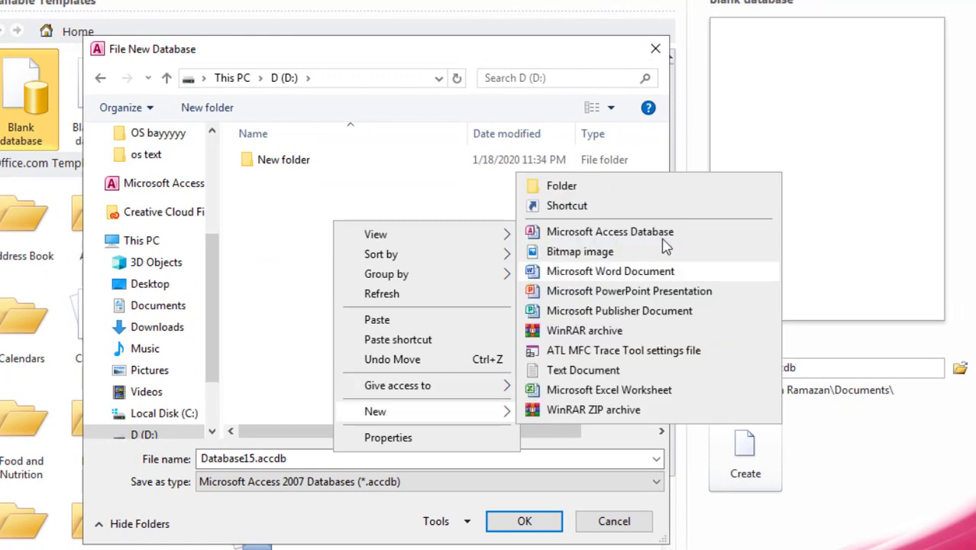
click(592, 186)
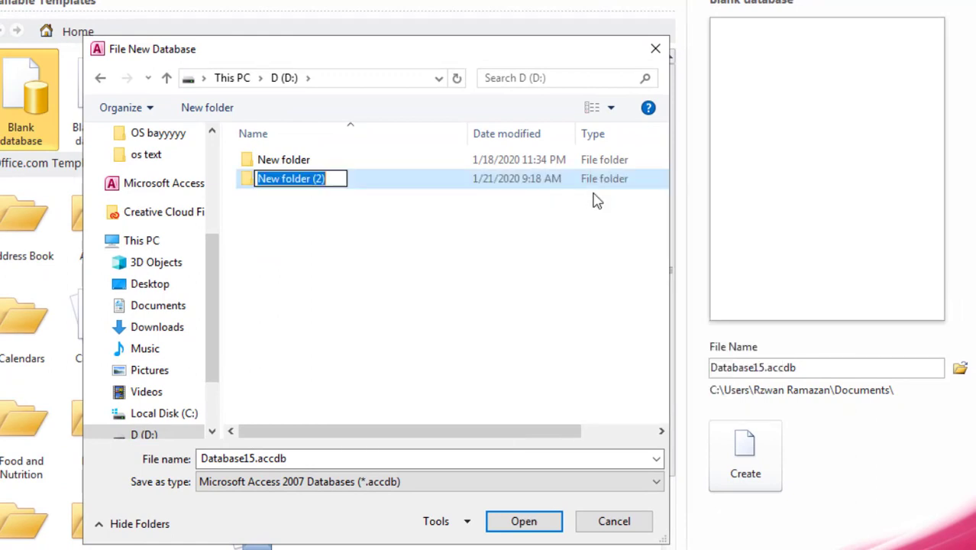
text(p)
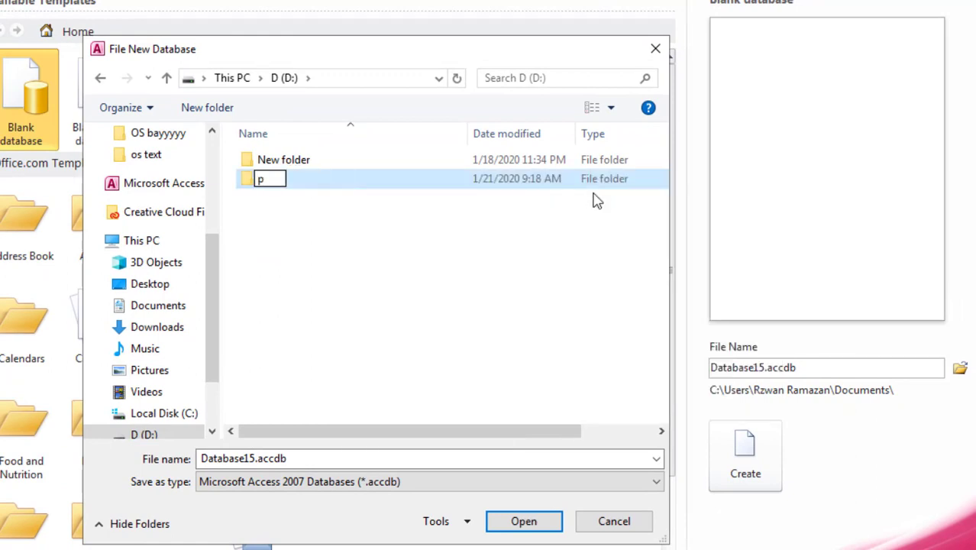
key(BackSpace)
text(Rzwan Ramaza)
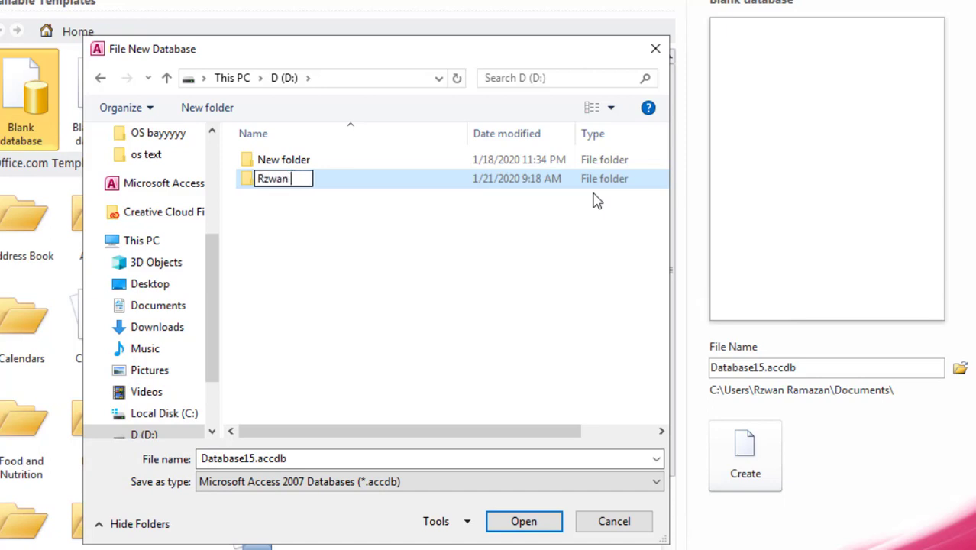
text(n)
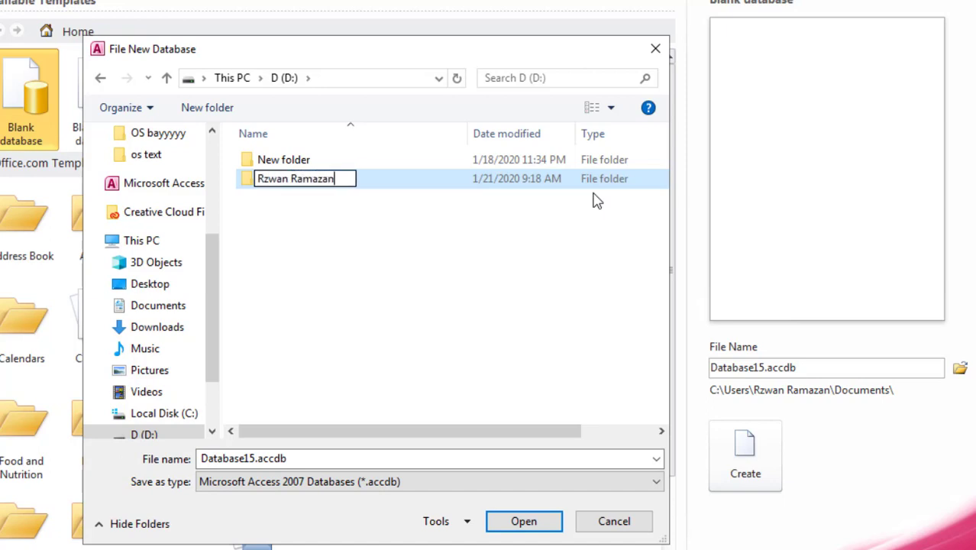
Open the new folder, rename Database15 to Q1, and confirm the location
double_click(368, 185)
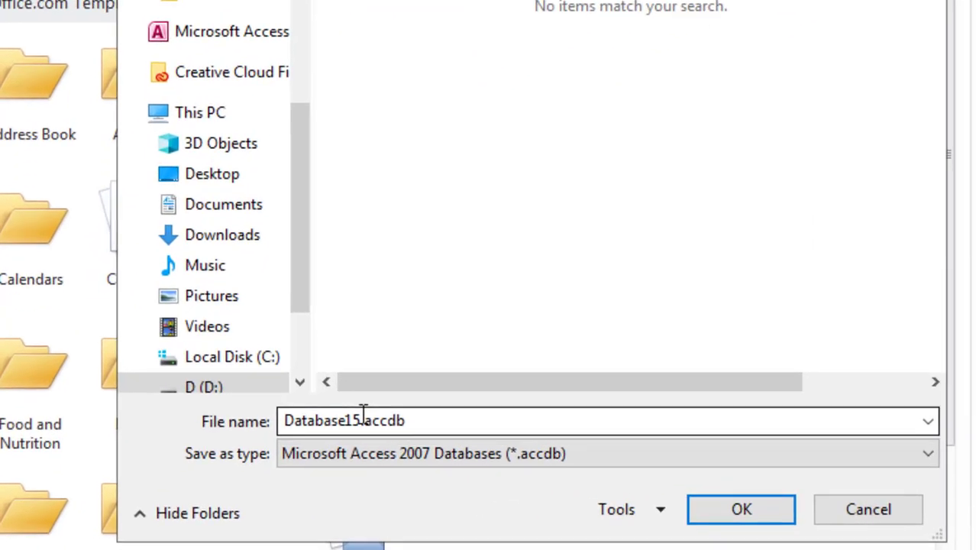
double_click(257, 456)
click(427, 386)
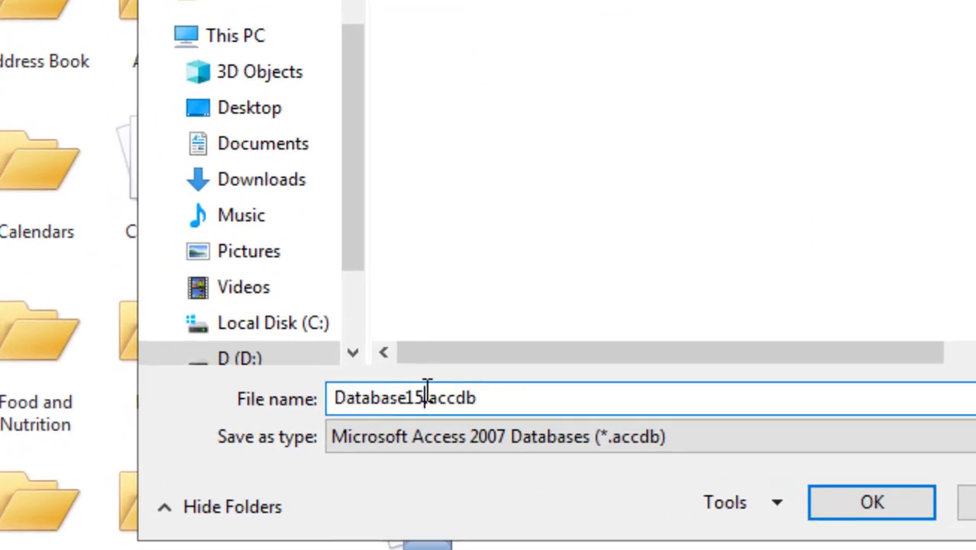
drag(422, 393, 261, 409)
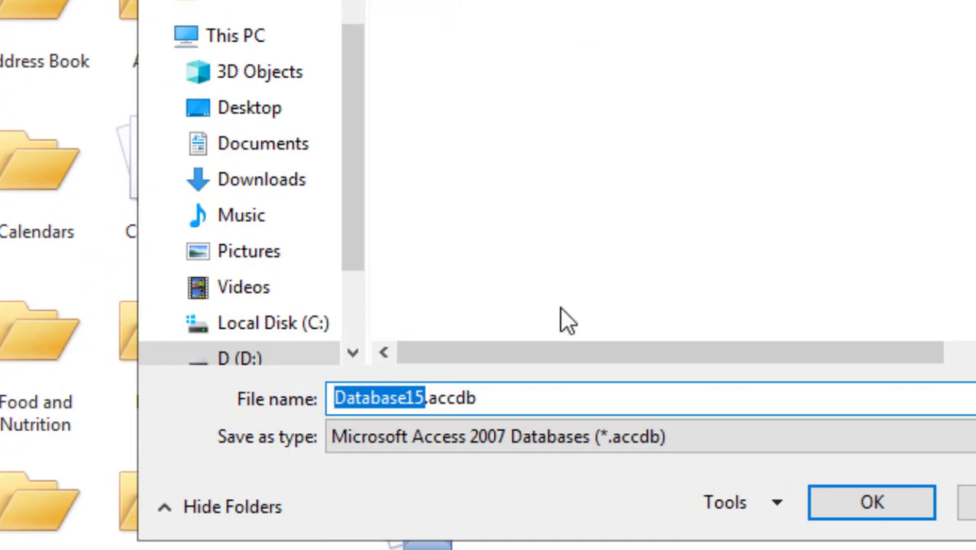
text(Q1)
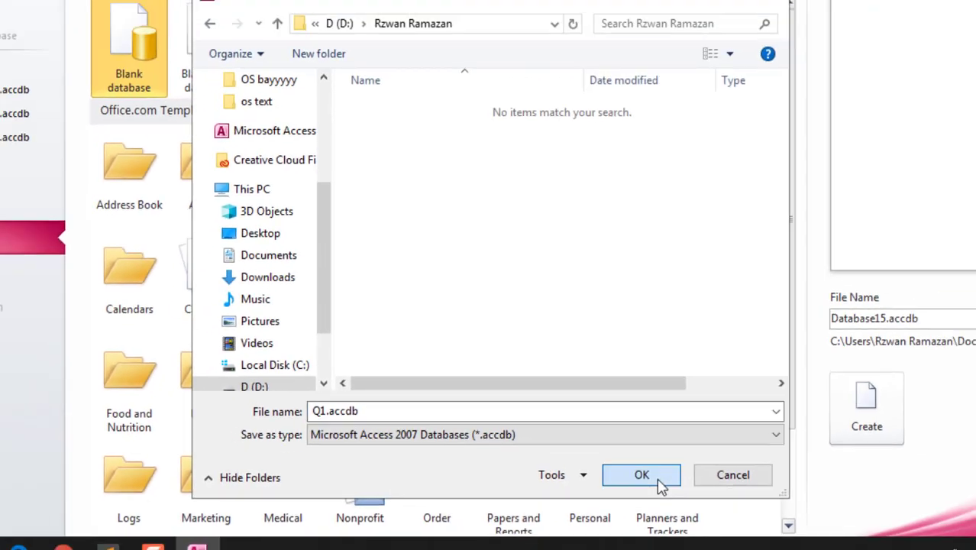
click(659, 484)
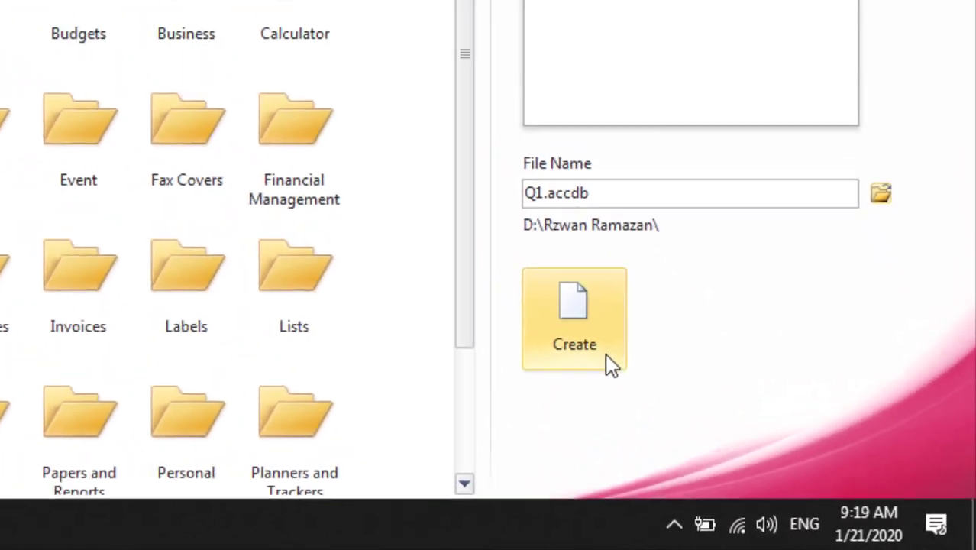
Create the Q1 database and switch Table1 to Design view, then select IMG_1218.JPG on the desktop
click(610, 364)
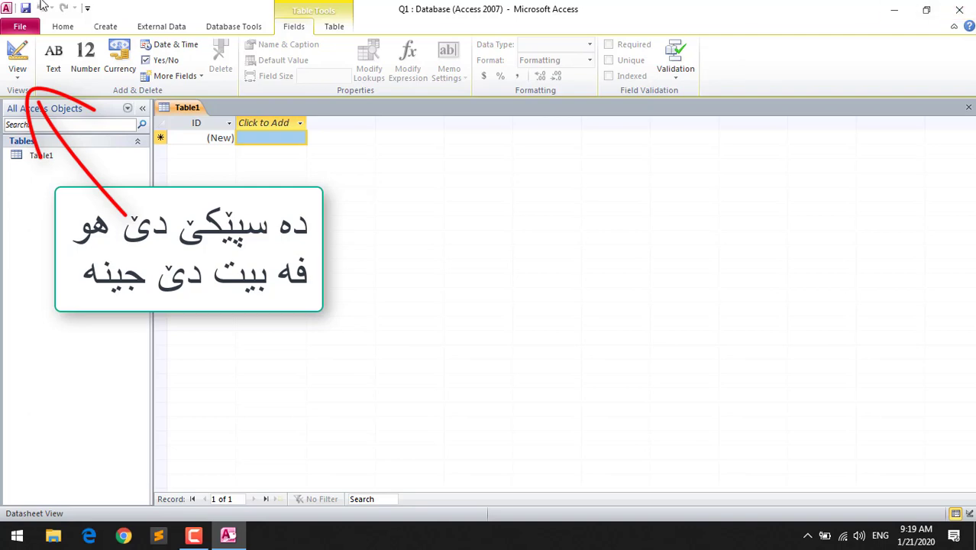
click(16, 53)
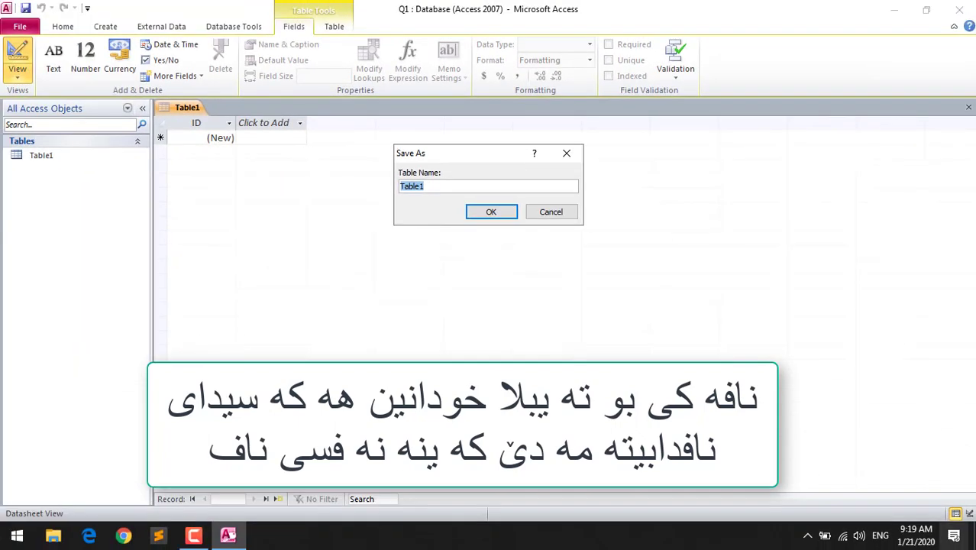
click(973, 544)
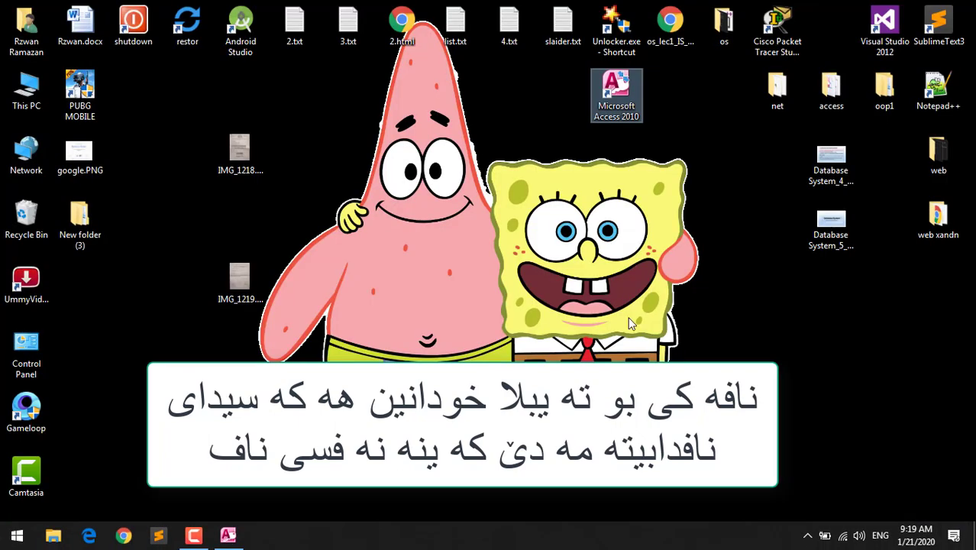
click(251, 153)
Zoom and pan IMG_1218.JPG to read the employee table column rules, then return to Access
double_click(251, 153)
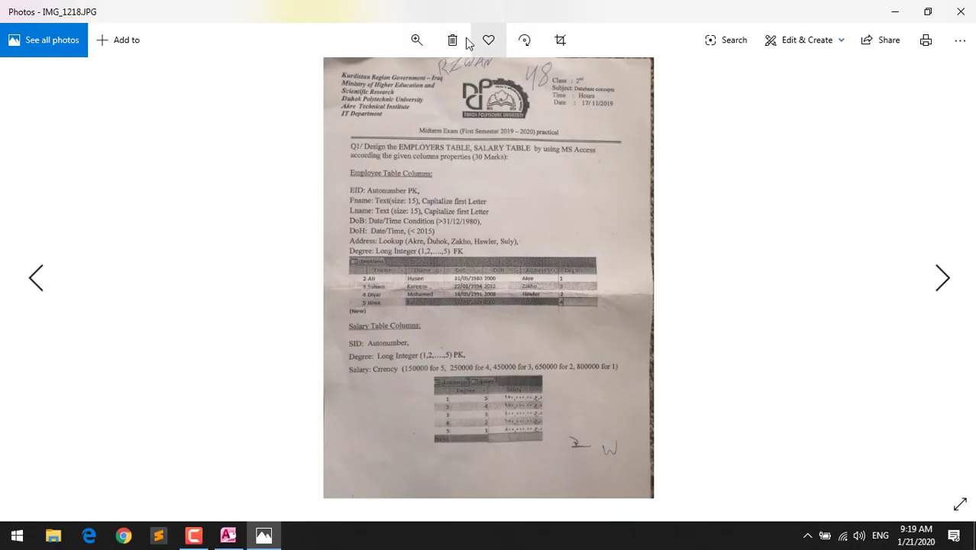
click(416, 39)
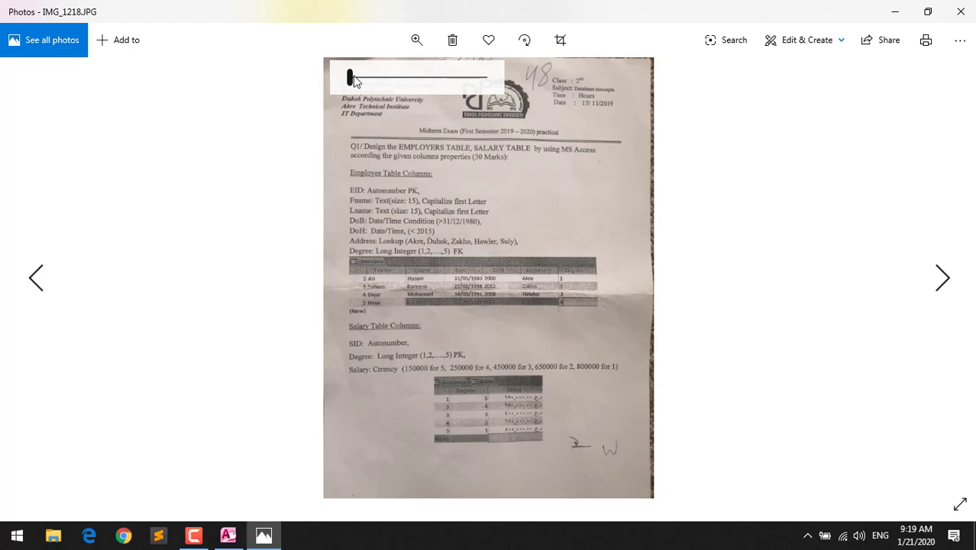
drag(352, 77, 365, 77)
drag(388, 284, 391, 370)
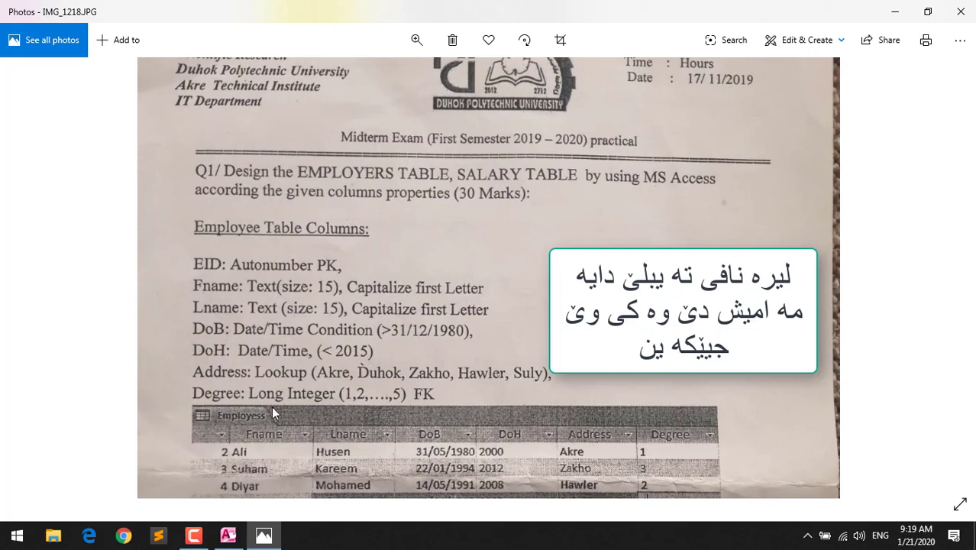
click(229, 536)
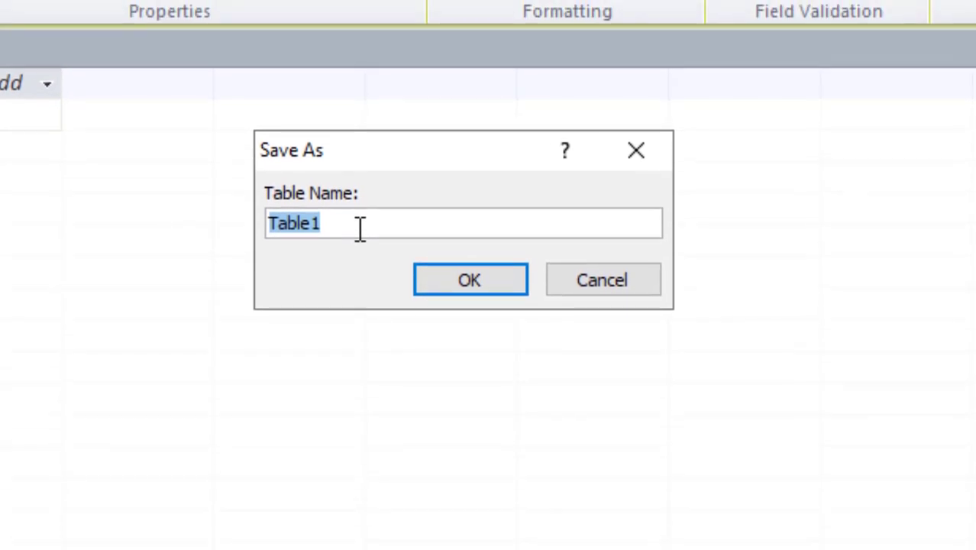
Save the first table under the name Employers
text(E)
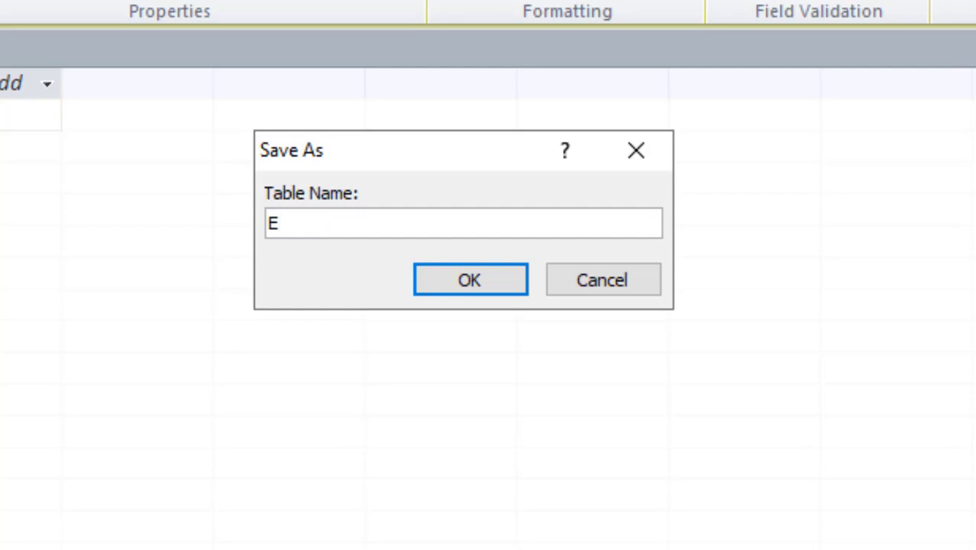
text(mploy)
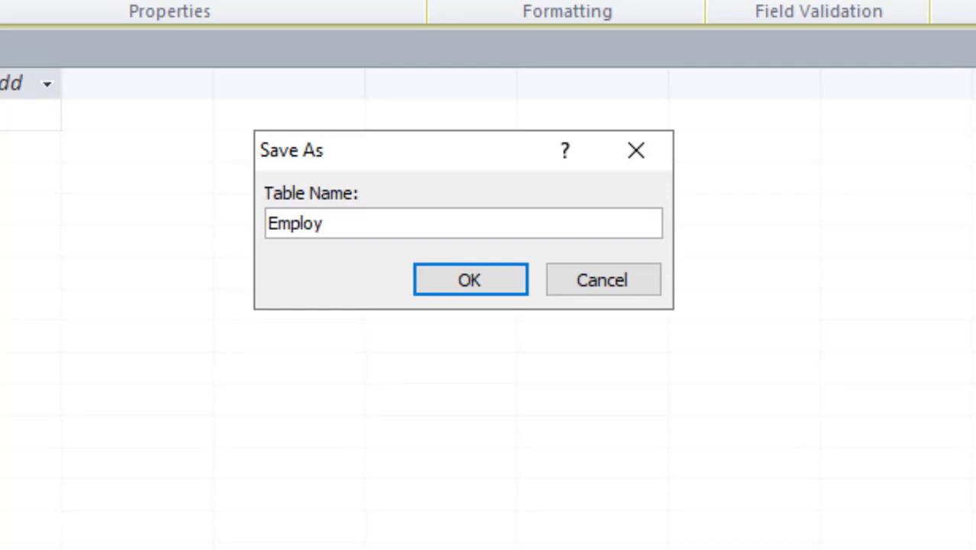
text(ers)
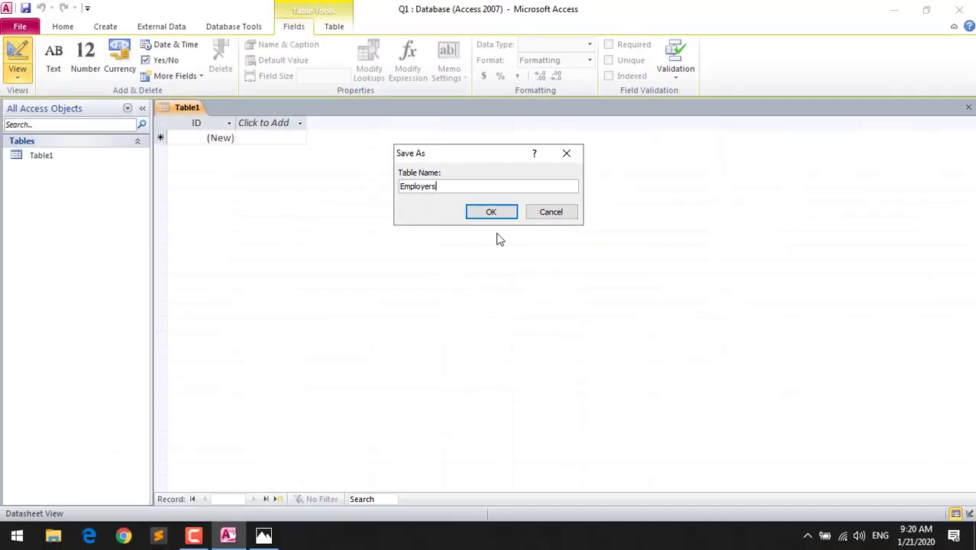
click(492, 213)
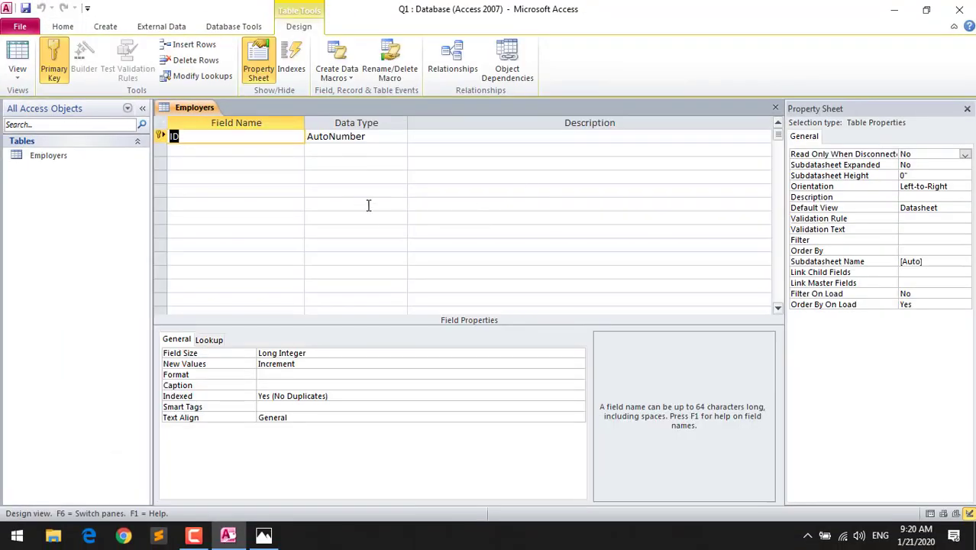
click(263, 534)
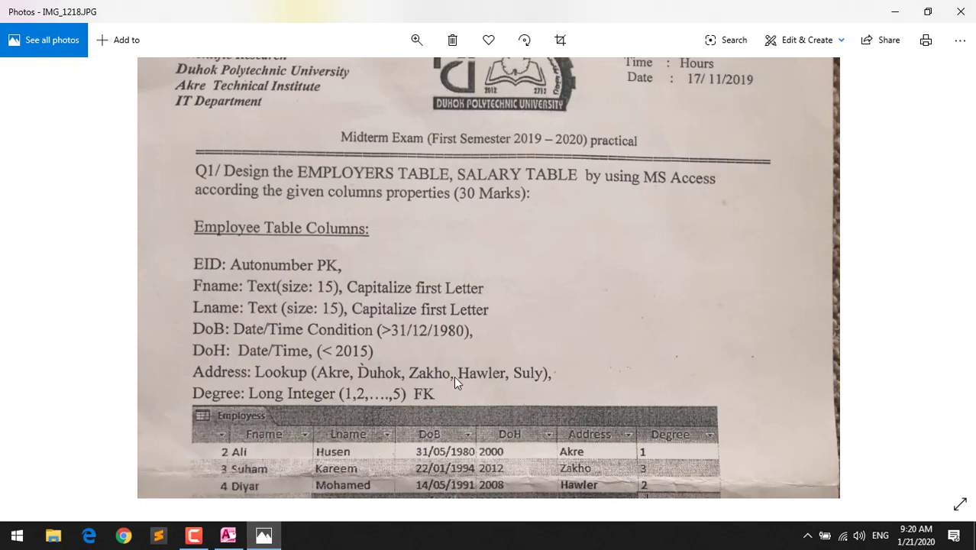
scroll(453, 376, down, 3)
scroll(369, 254, up, 1)
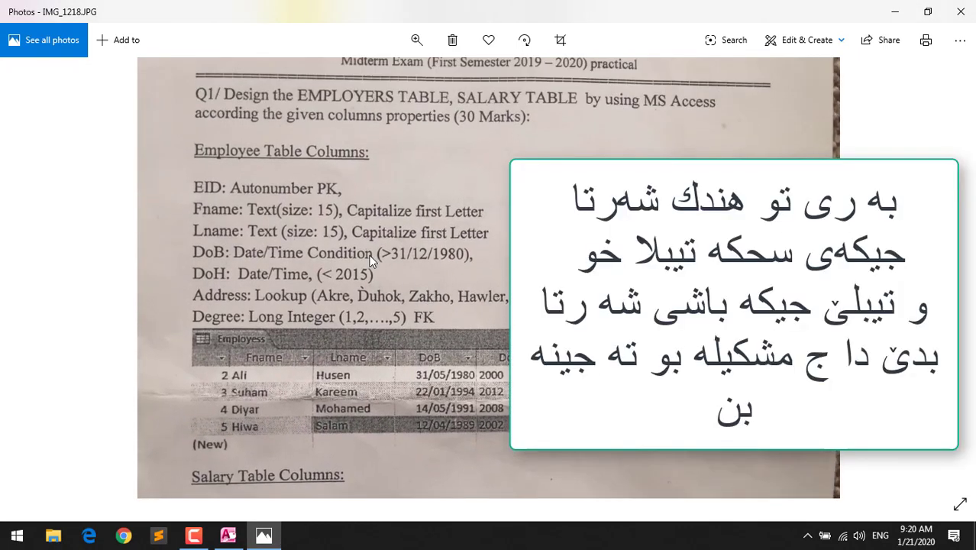
scroll(369, 254, up, 1)
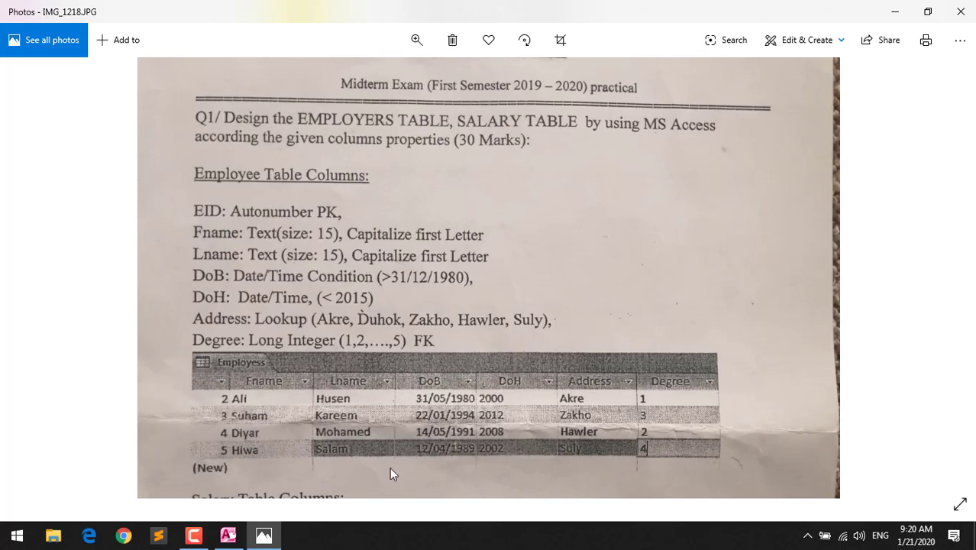
click(228, 534)
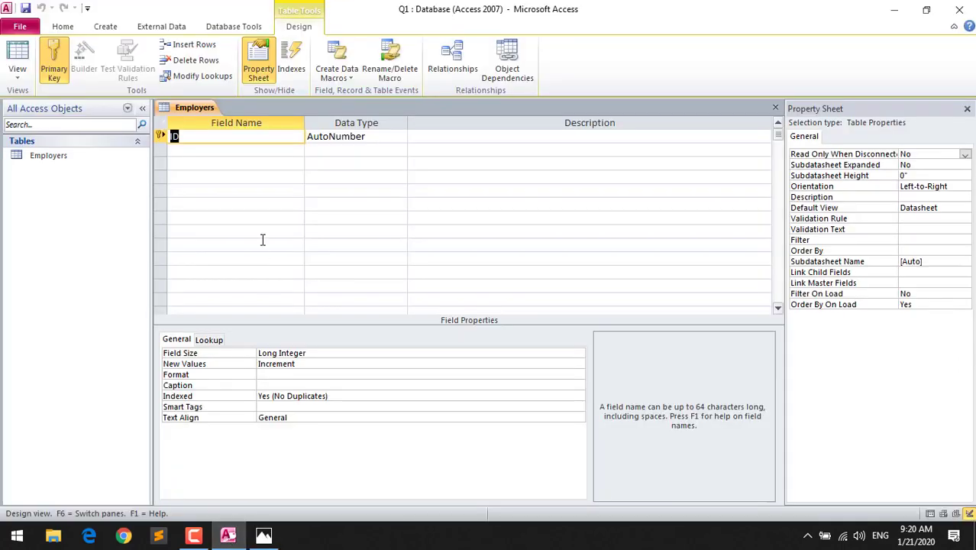
Rename the ID key field to EID and add an Fname Text field
click(185, 137)
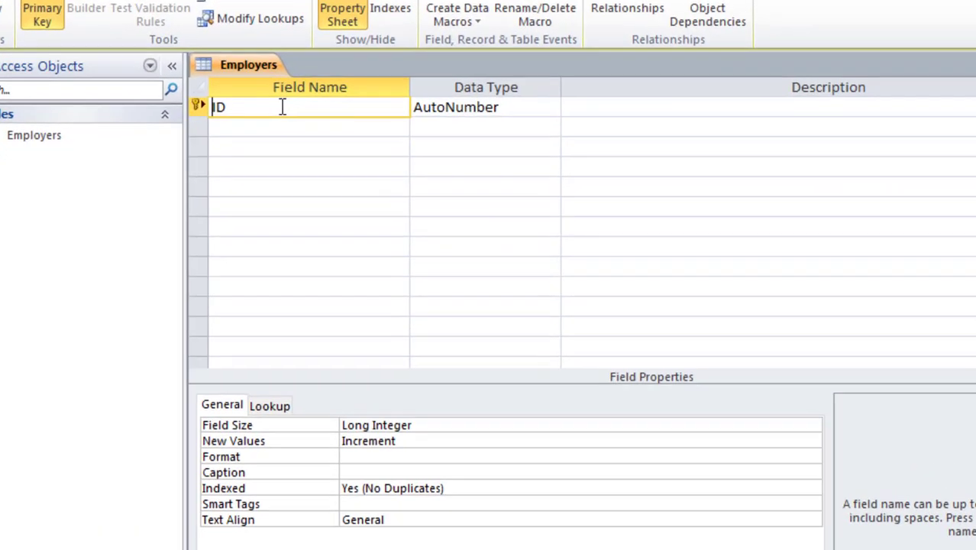
text(E)
click(255, 126)
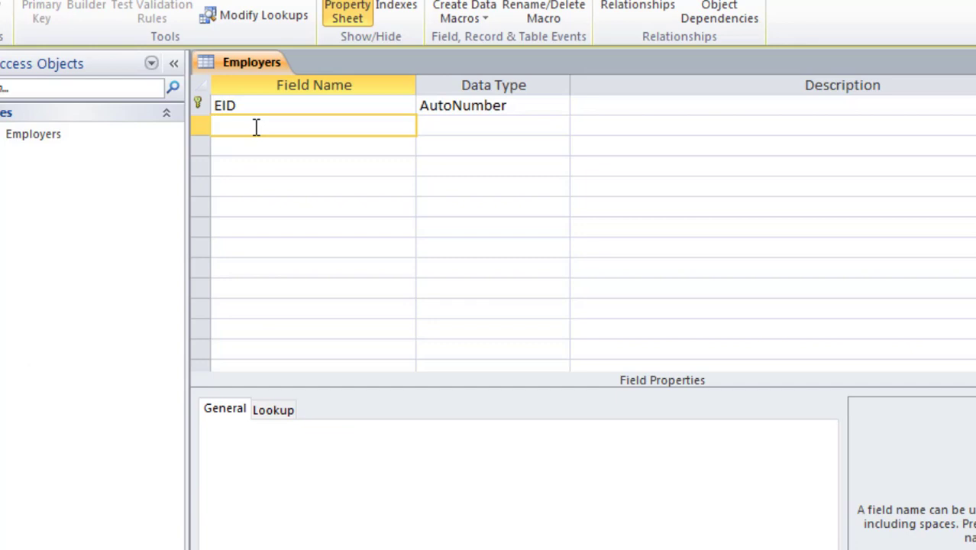
text(Fb)
key(BackSpace)
text(name)
click(482, 126)
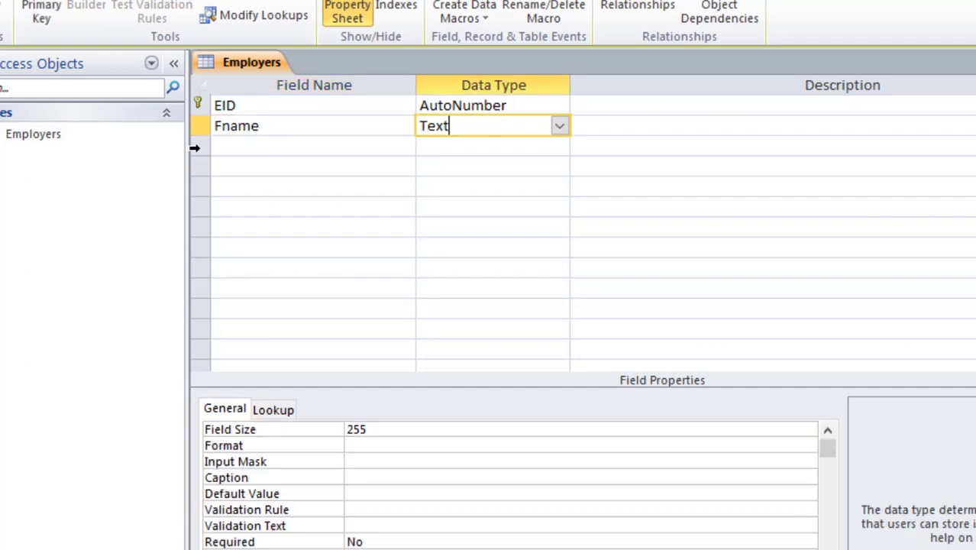
Add an Lname Text field in the third row
click(275, 148)
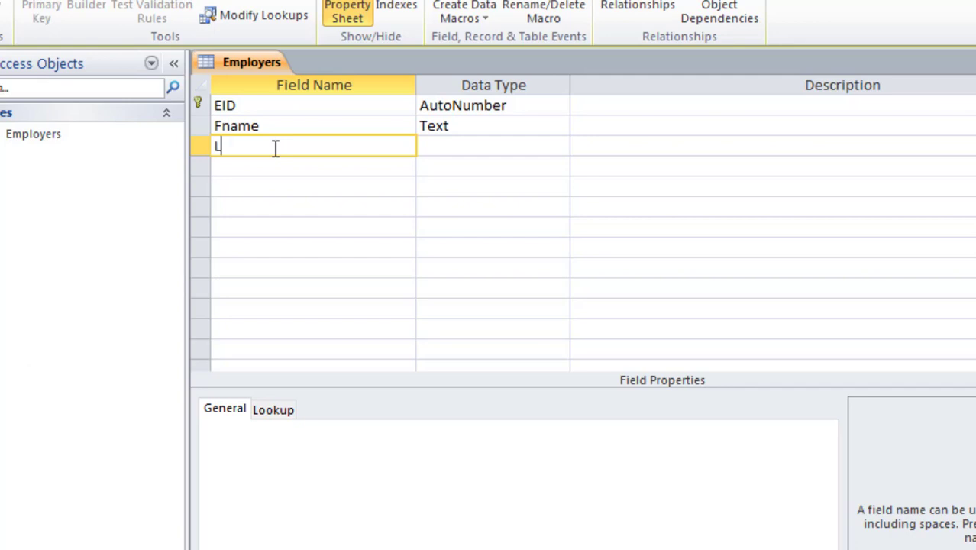
text(Lname)
click(480, 149)
click(324, 169)
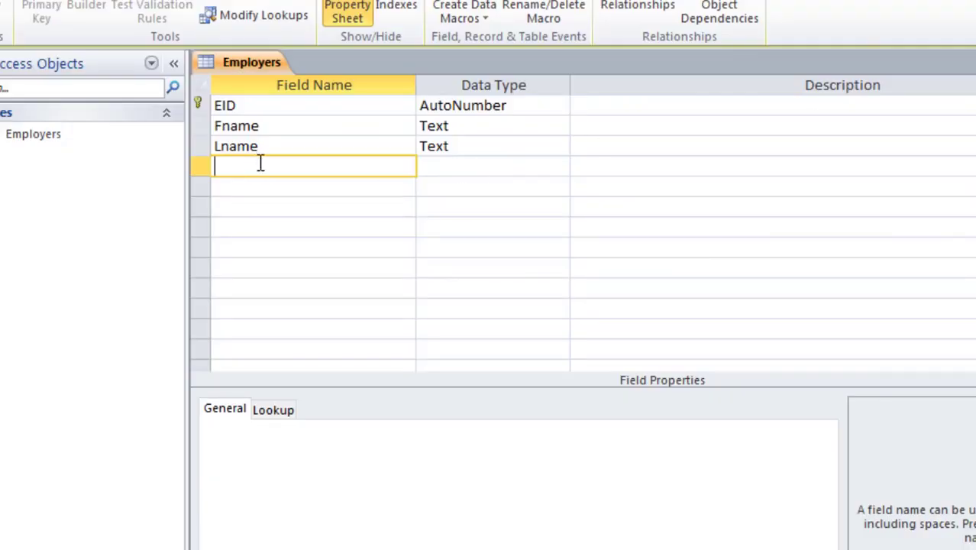
Clear the misplaced doB text from the fourth row's data type cell, leaving it Text
key(Tab)
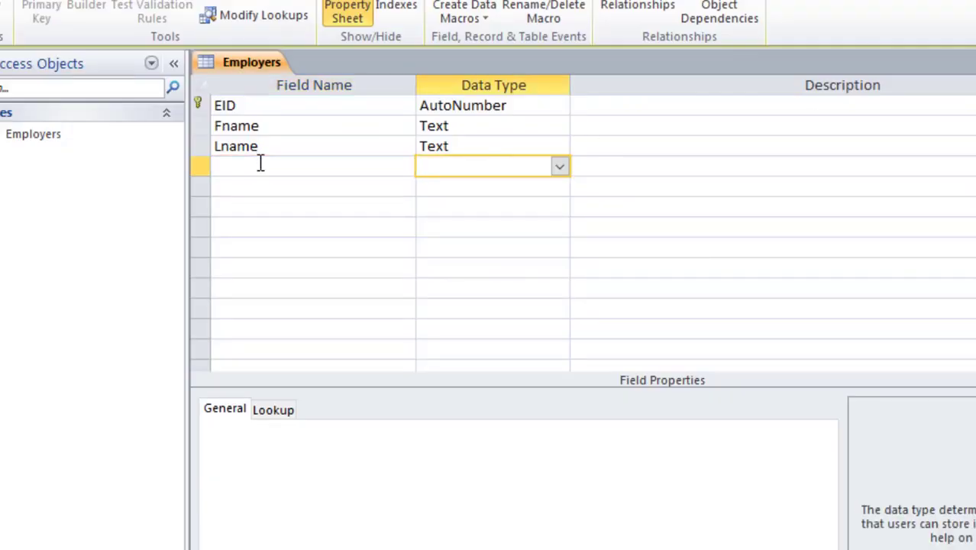
text(doB)
drag(488, 168, 415, 170)
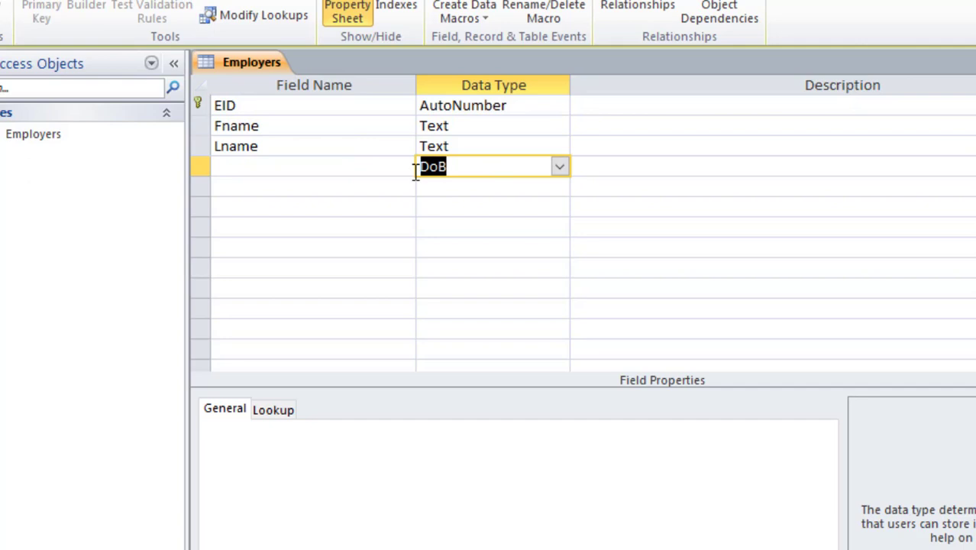
key(BackSpace)
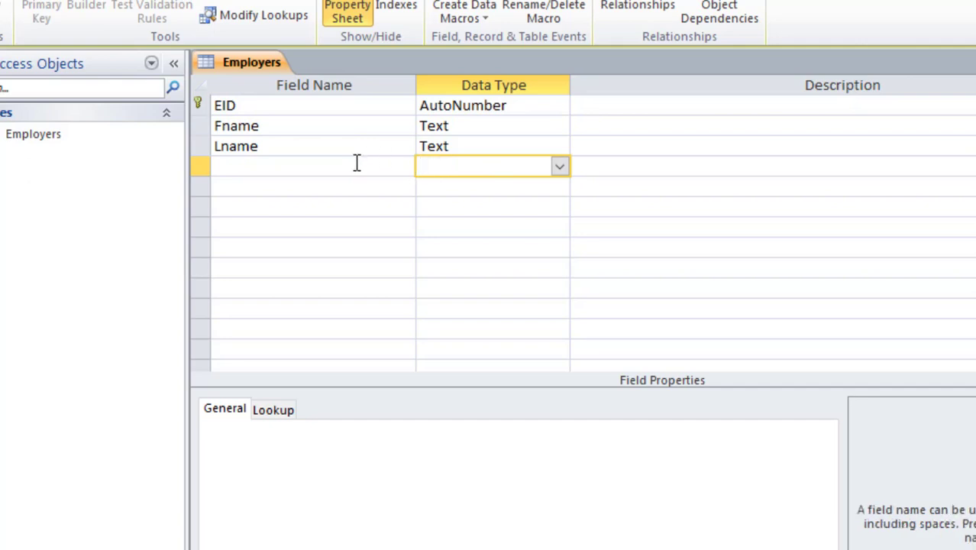
click(356, 162)
key(Return)
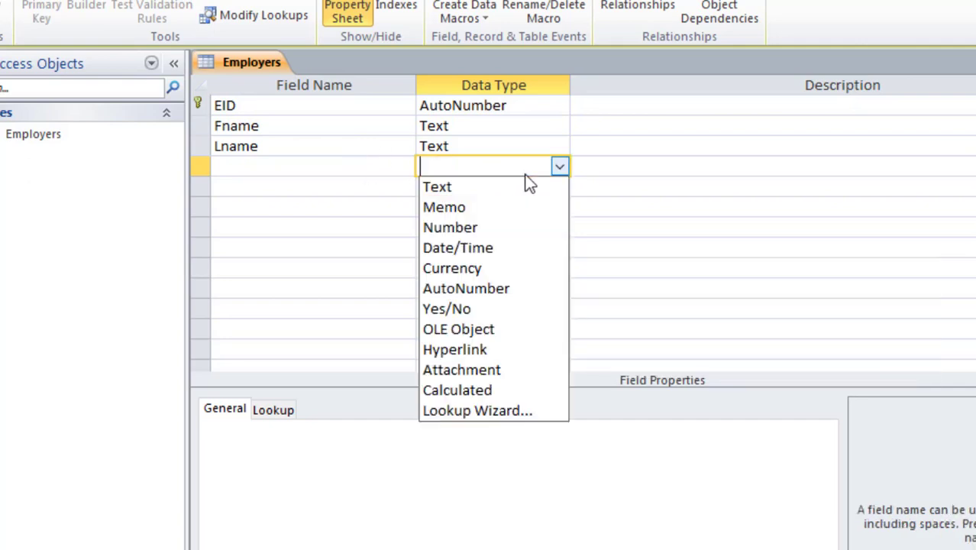
click(694, 361)
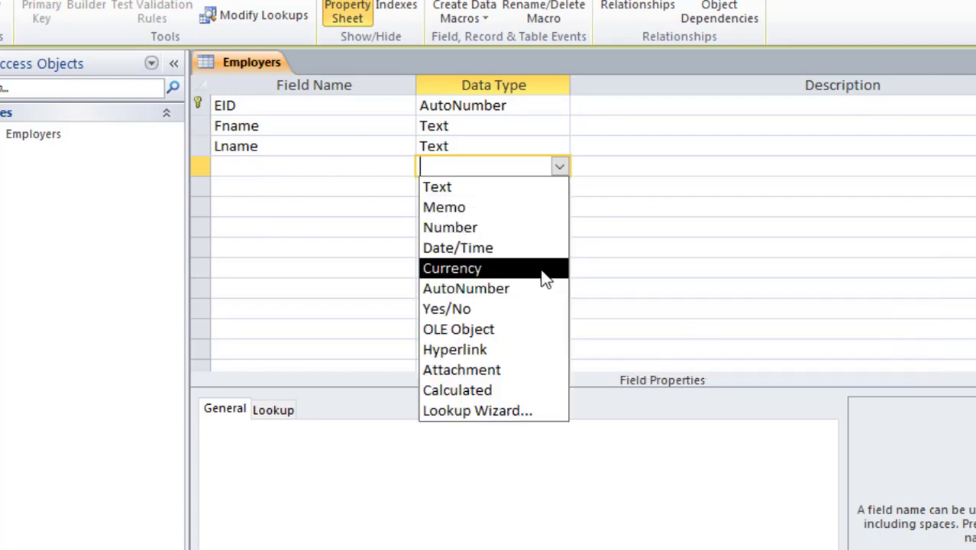
click(497, 190)
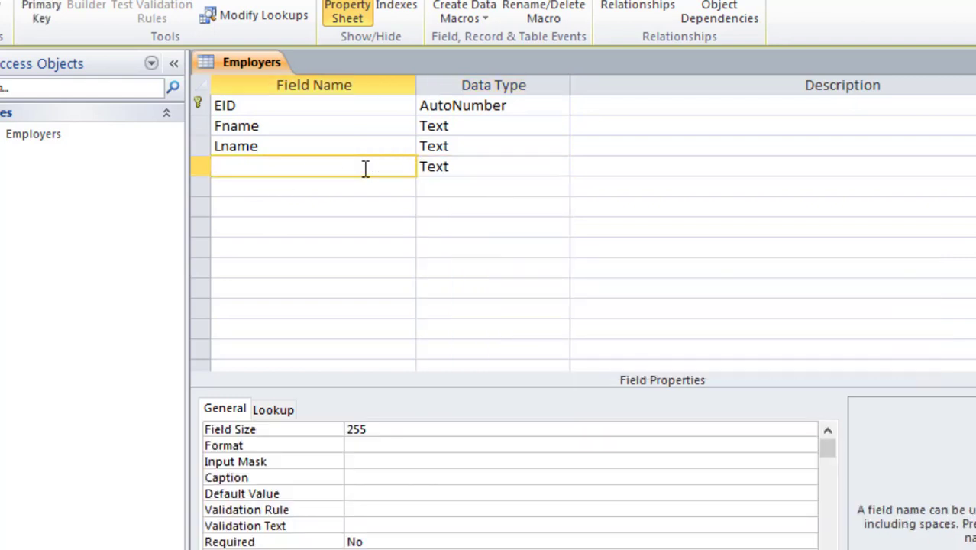
Name the fourth field DoB and set its data type to Date/Time
text(DoB)
click(534, 172)
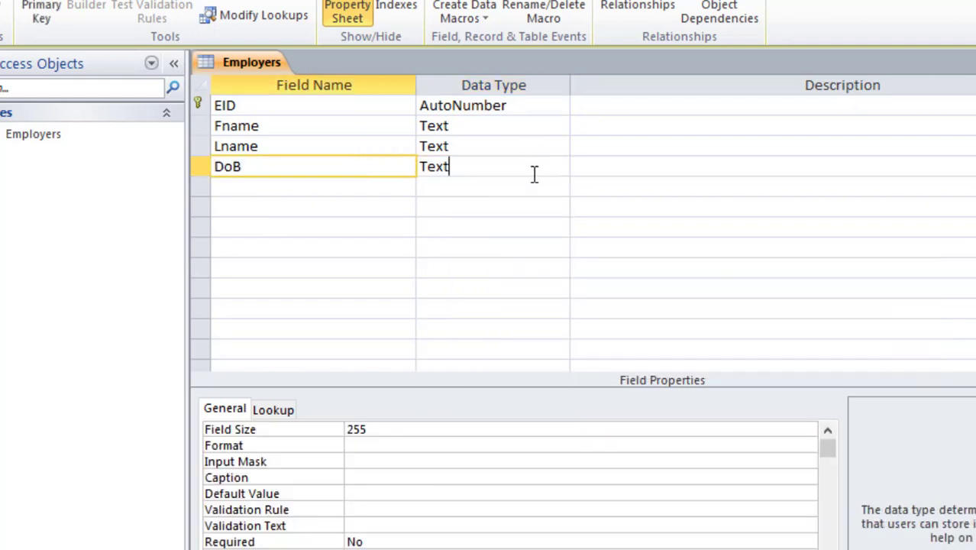
click(566, 167)
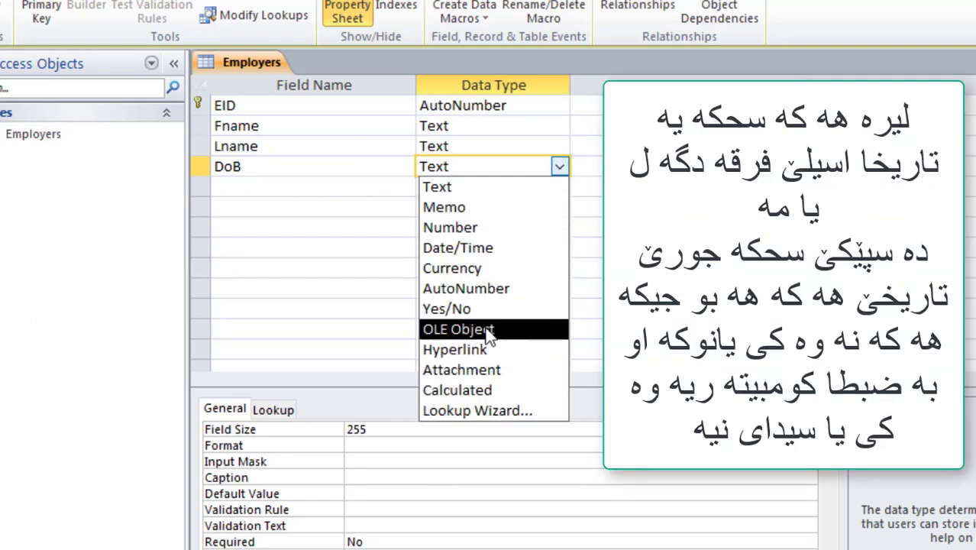
click(489, 247)
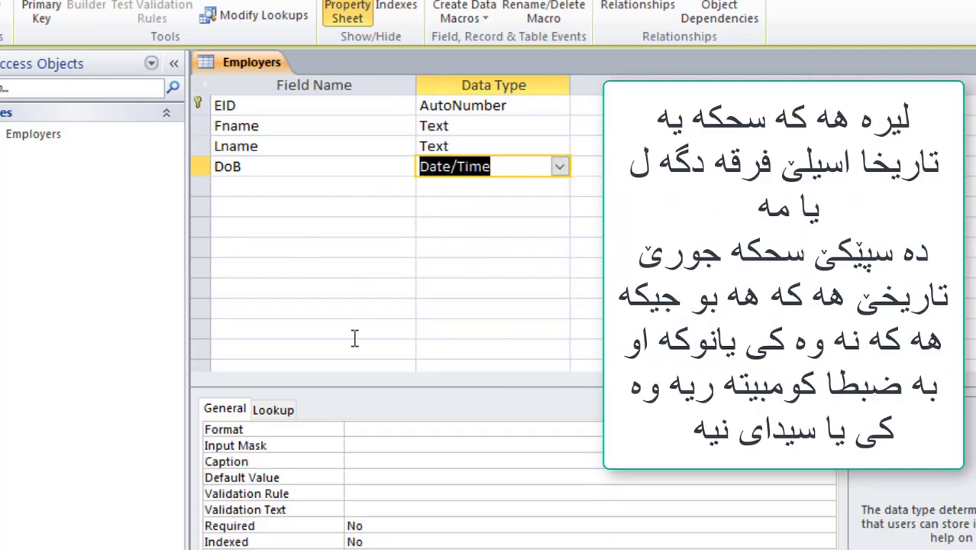
click(383, 429)
click(826, 429)
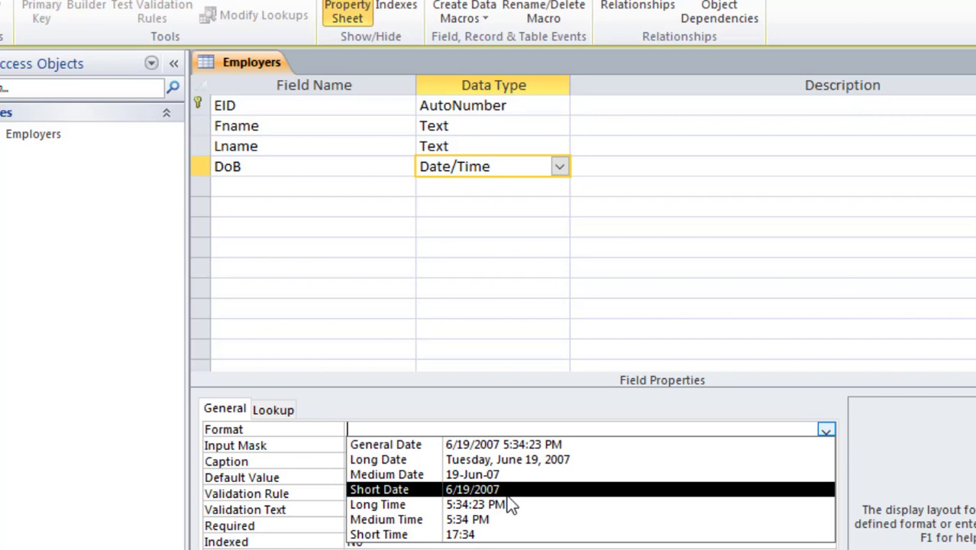
Set DoB's format to Short Date, save the table, and cancel the Input Mask Wizard
click(508, 495)
click(523, 460)
click(584, 450)
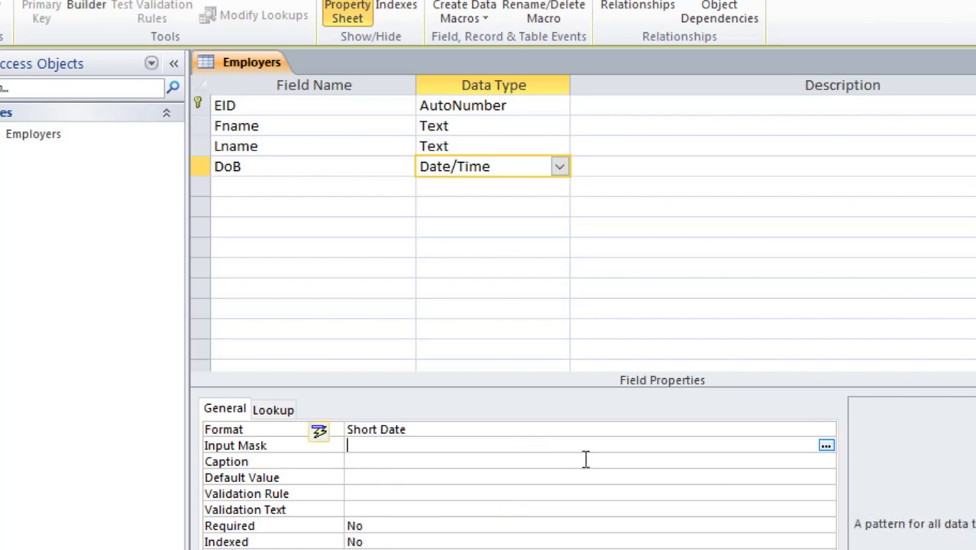
click(827, 446)
click(665, 361)
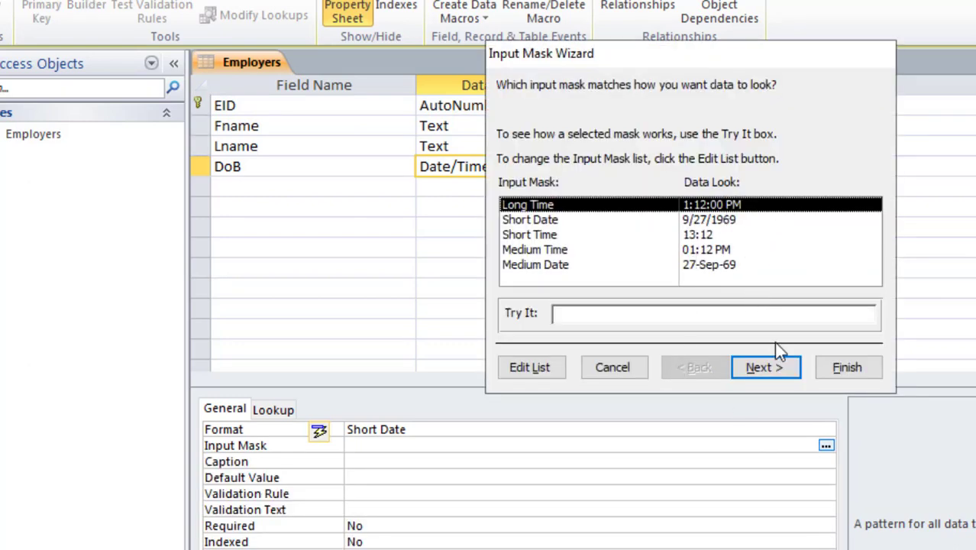
click(613, 367)
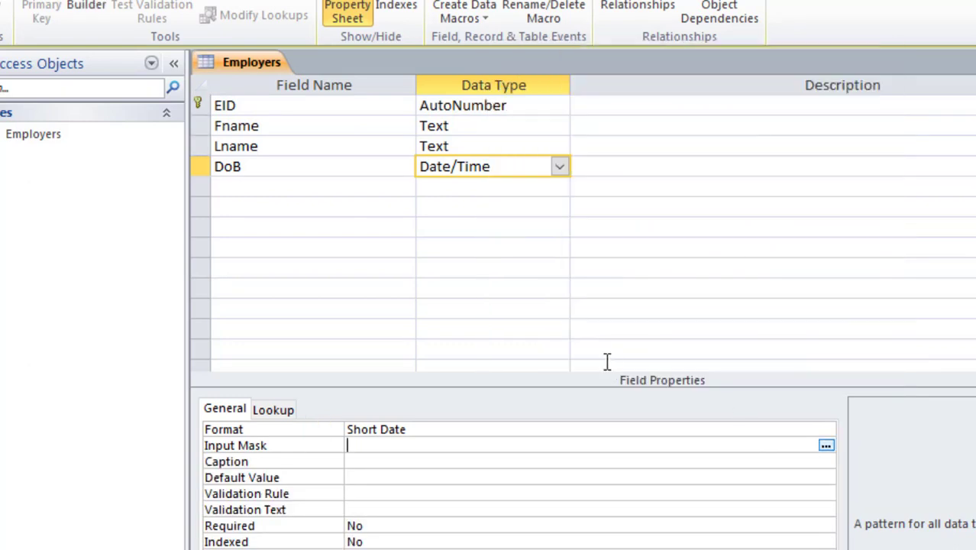
click(311, 190)
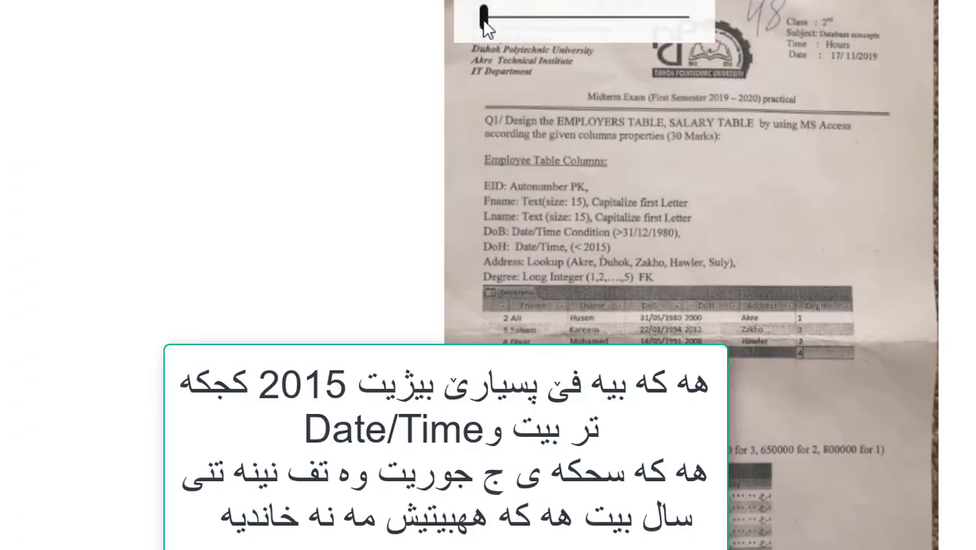
drag(467, 20, 521, 26)
scroll(411, 185, up, 4)
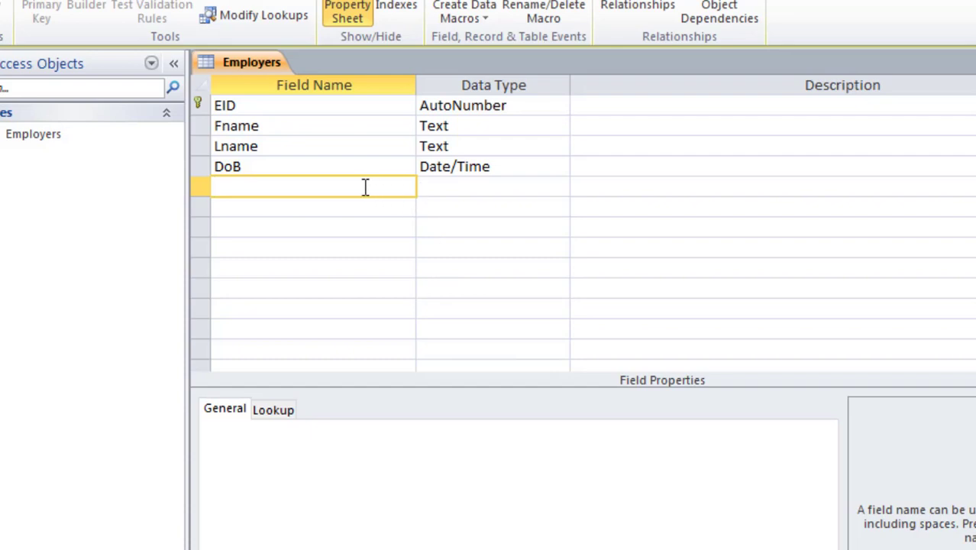
Add a DOH field with Date/Time type and browse its format list
text(DOH)
click(445, 189)
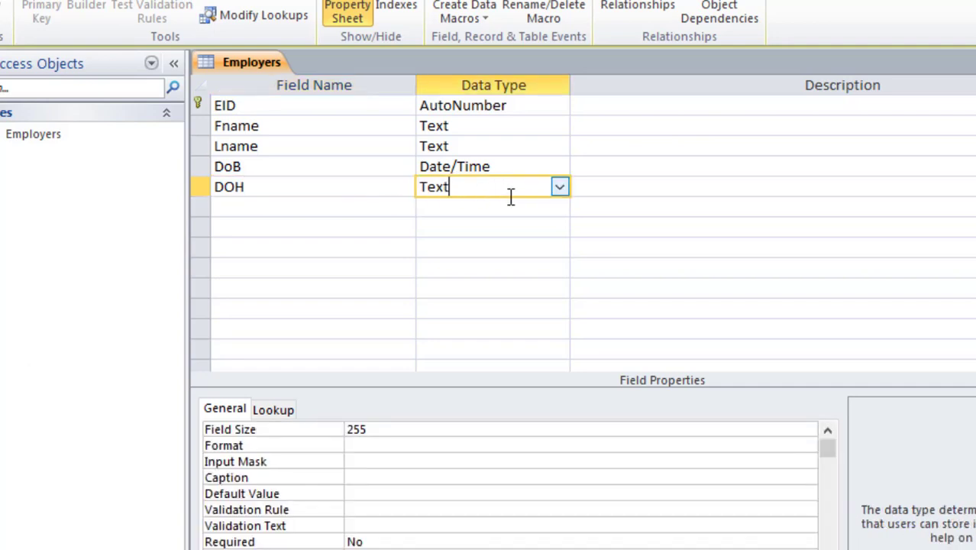
click(561, 190)
click(507, 267)
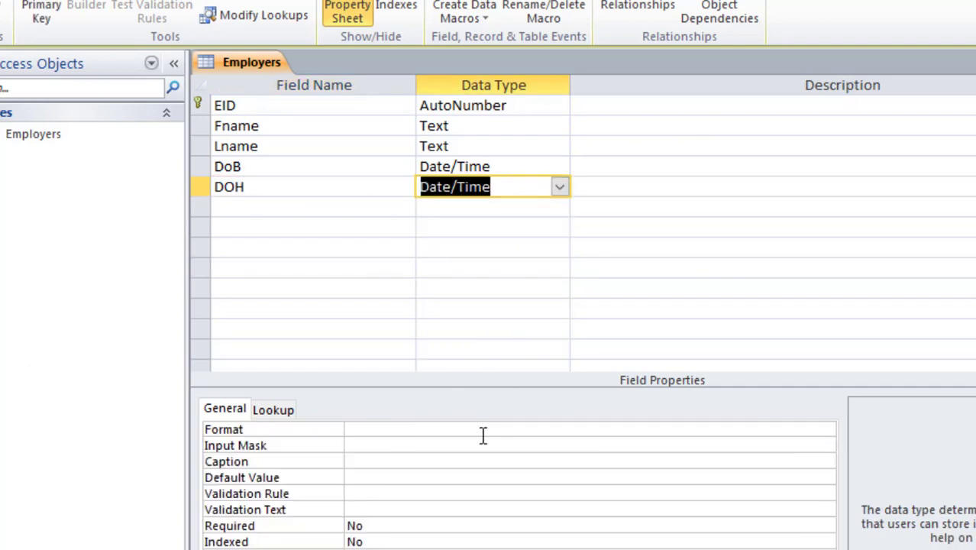
click(480, 436)
click(825, 430)
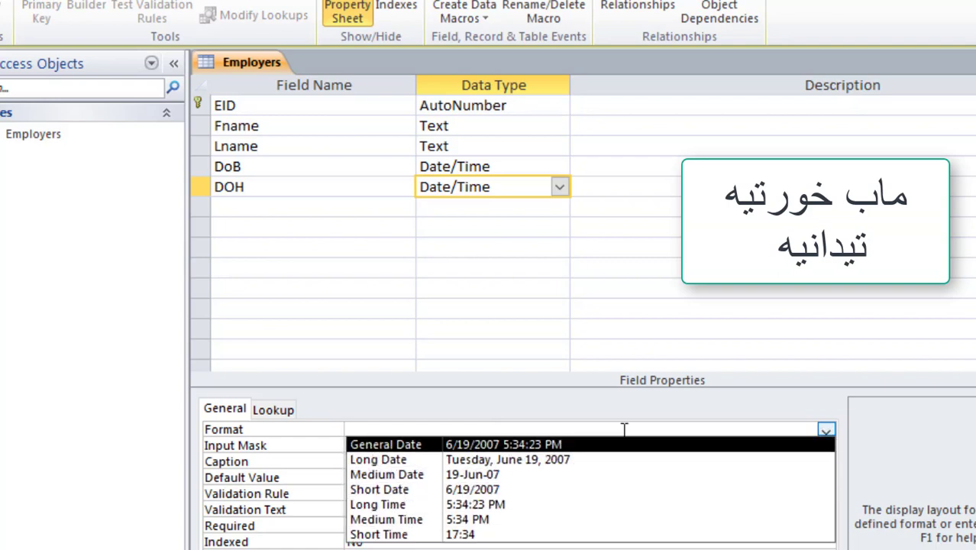
click(645, 406)
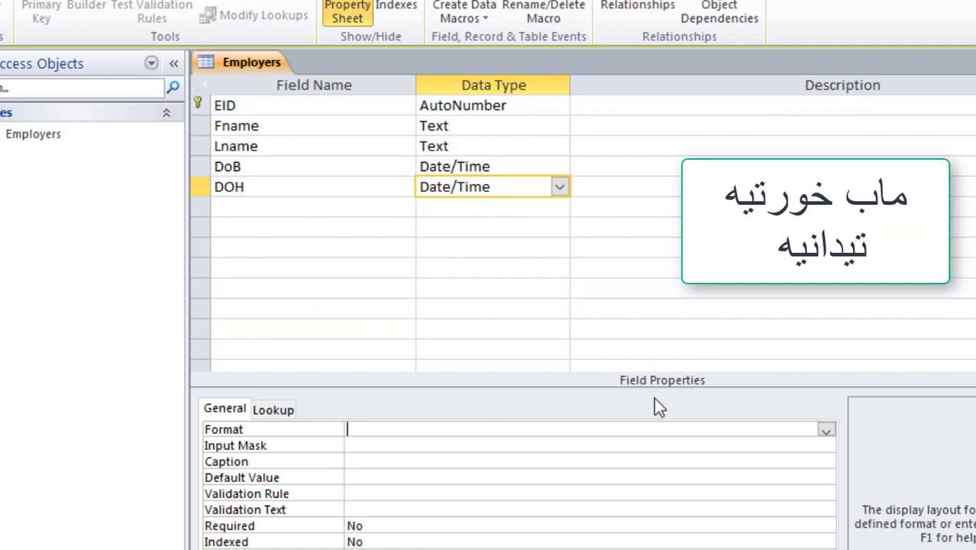
Save the table, dismiss the Input Mask Wizard, and change DOH's type to Number
click(764, 445)
click(825, 445)
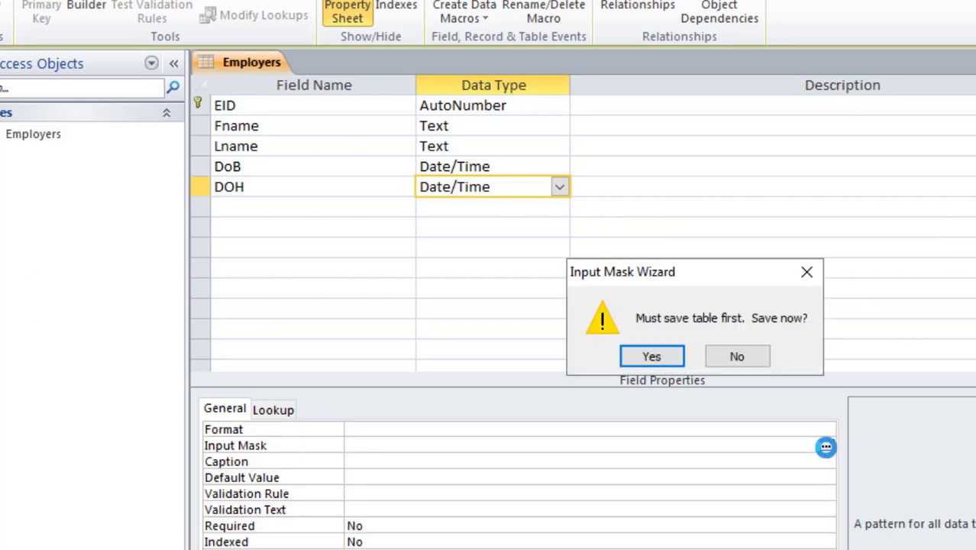
click(651, 357)
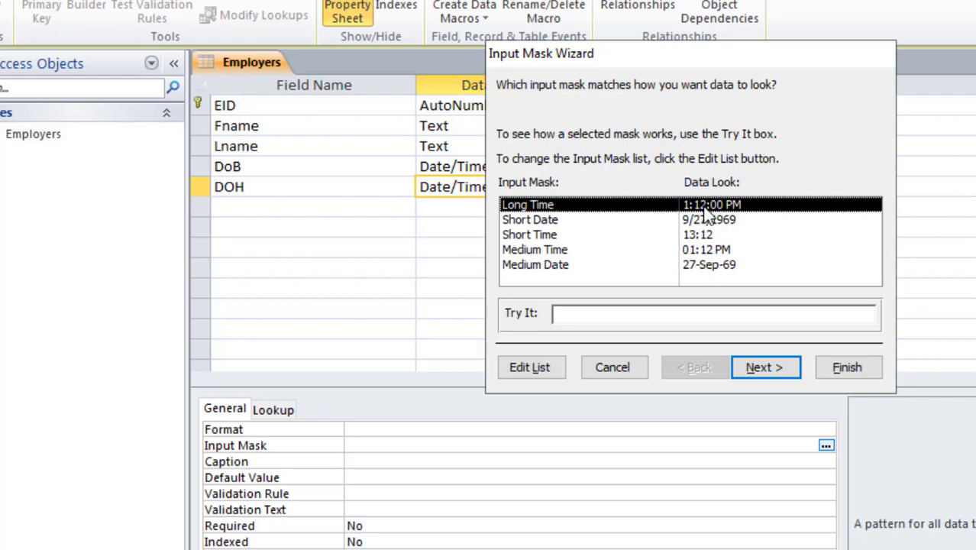
click(615, 369)
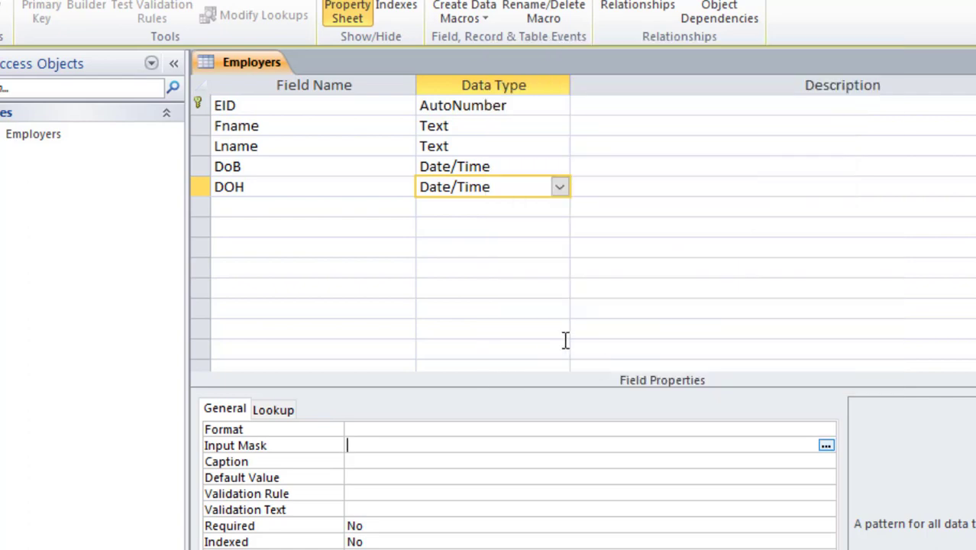
click(560, 187)
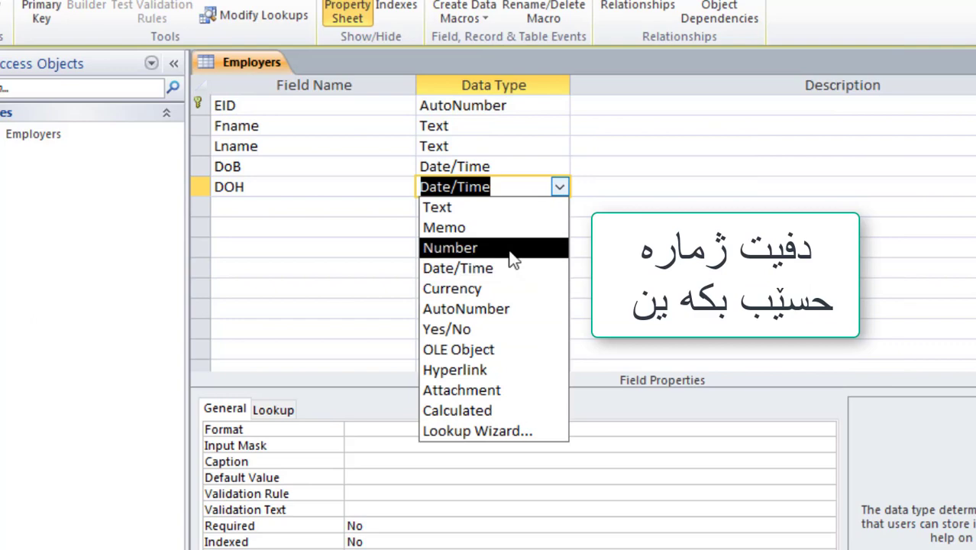
click(471, 248)
click(345, 207)
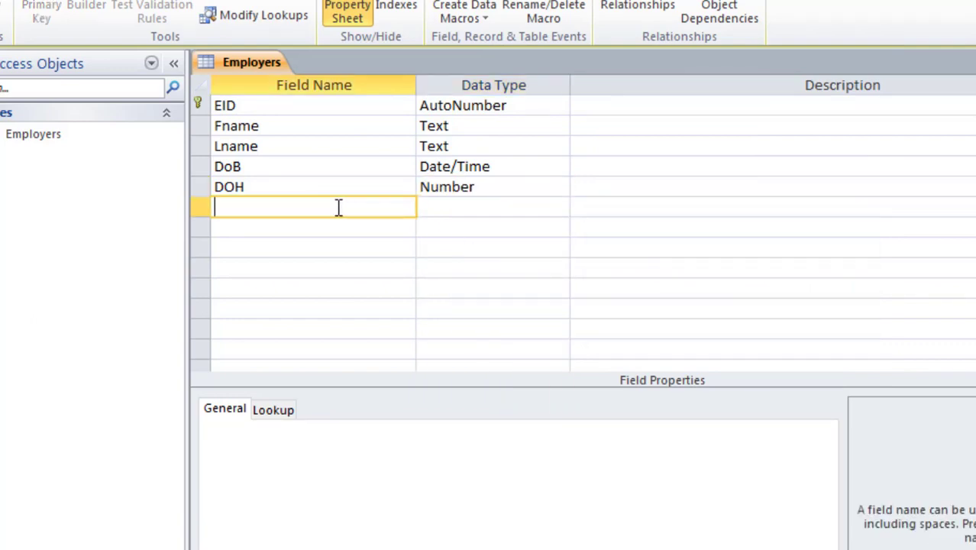
Name the sixth field Adreess and pick Lookup Wizard with 'I will type in the values that I want'
text(Adree)
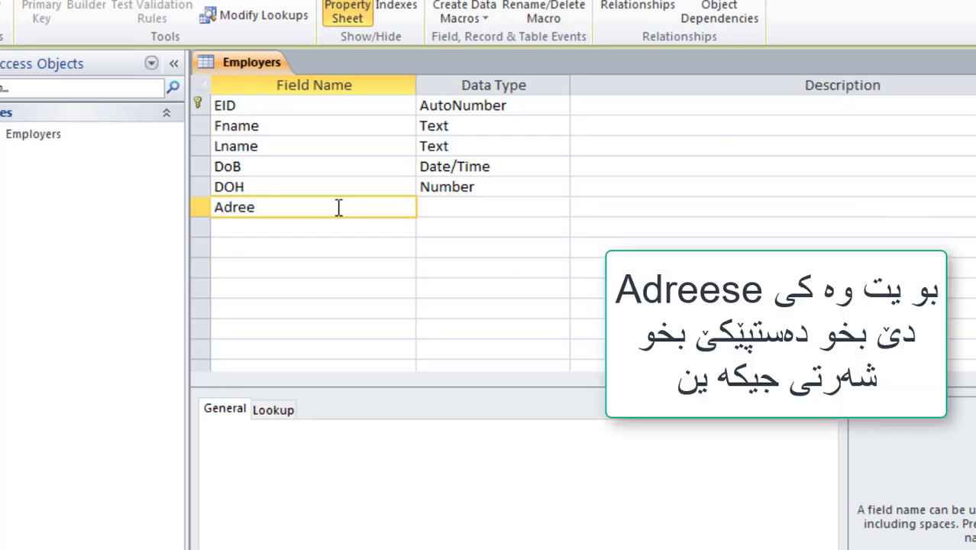
text(ss)
click(464, 208)
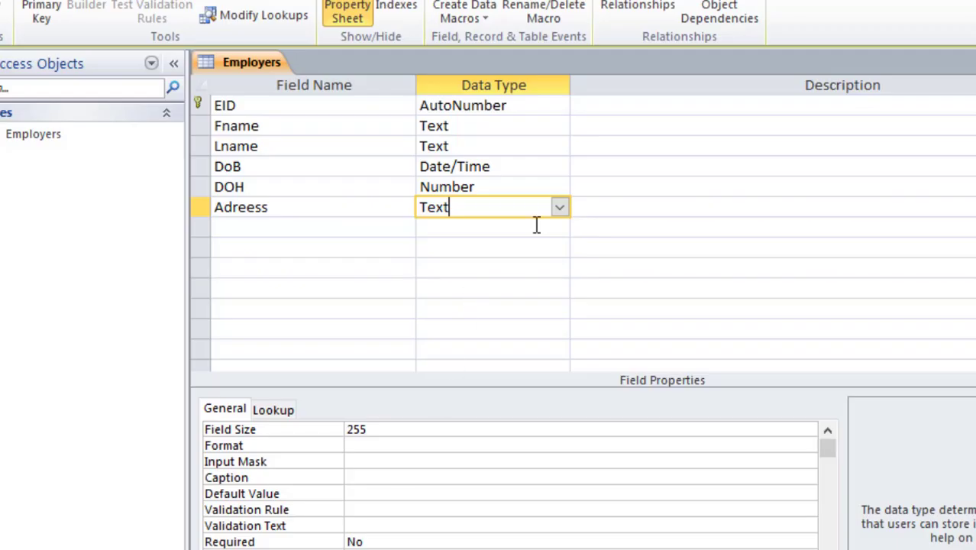
click(559, 209)
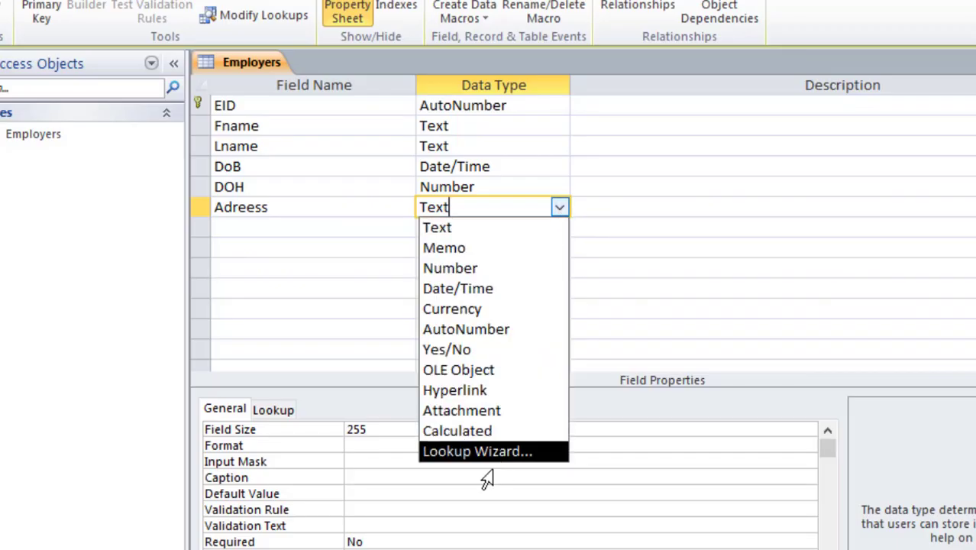
click(440, 457)
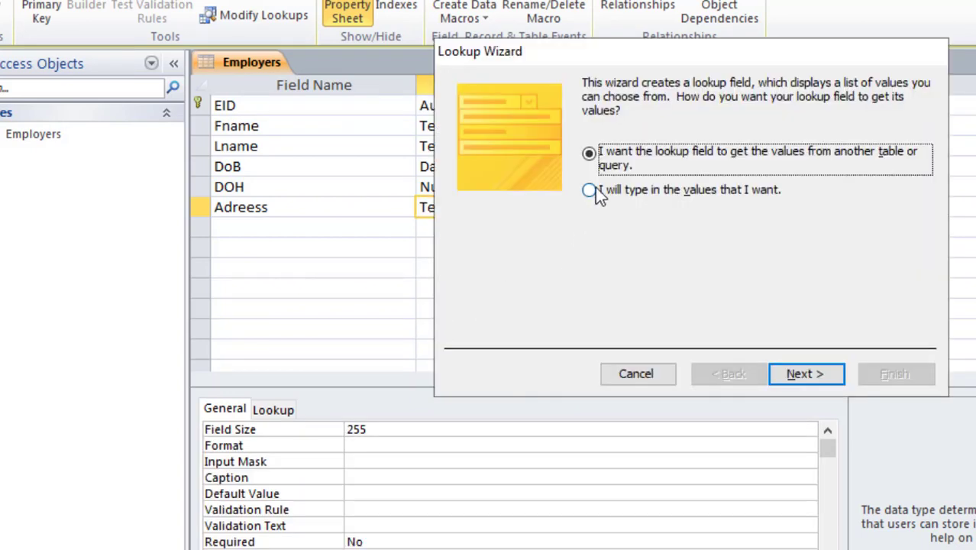
click(589, 190)
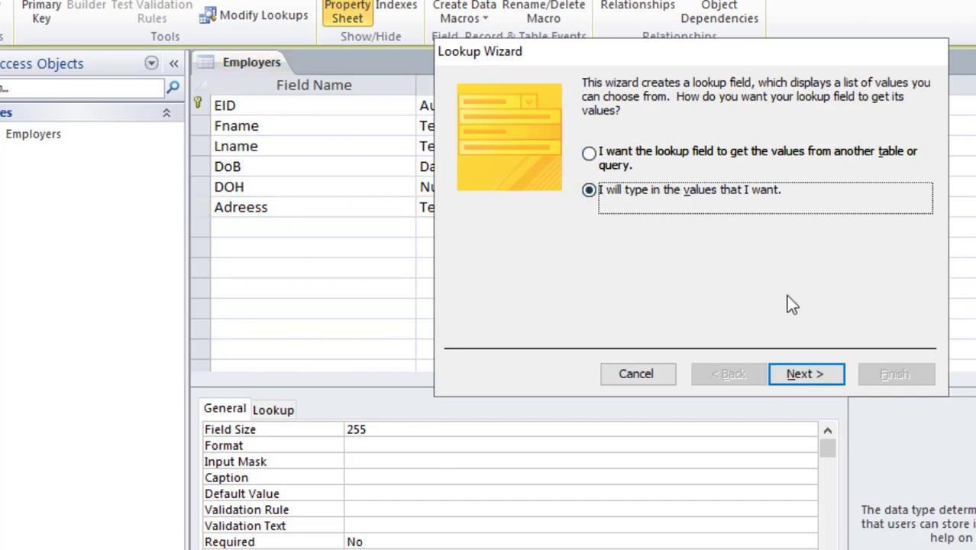
Enter the first lookup values, Akre and Duhok, in Col1 of the Lookup Wizard
click(799, 374)
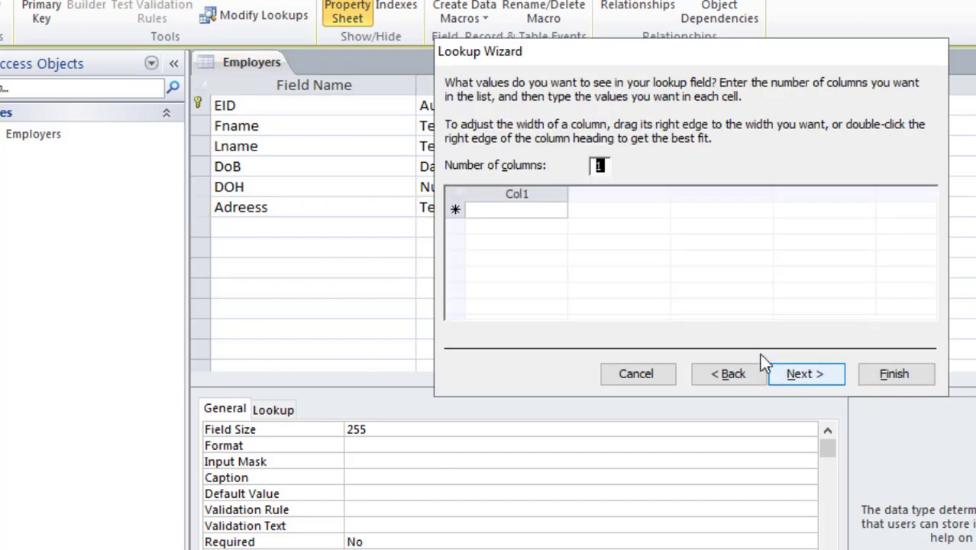
click(499, 217)
click(497, 211)
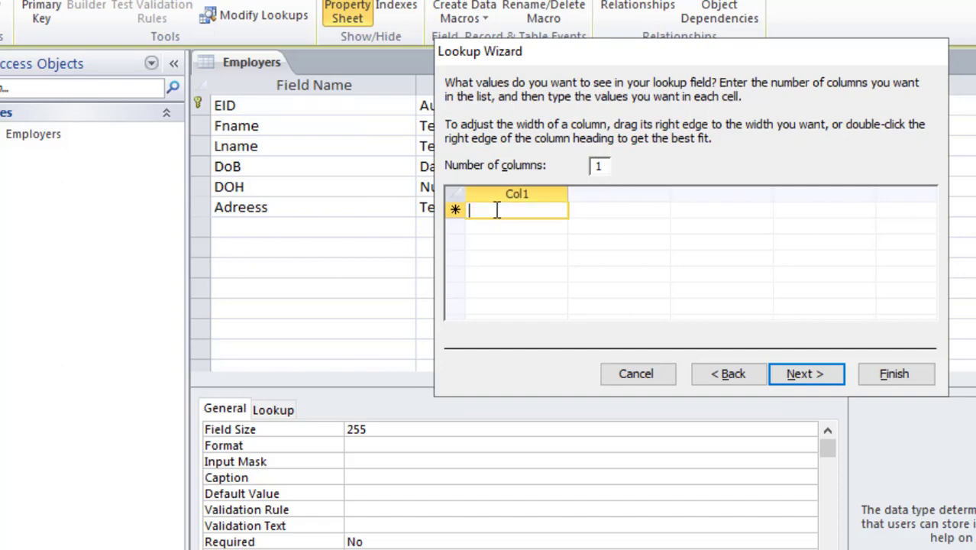
key(shift+Tab)
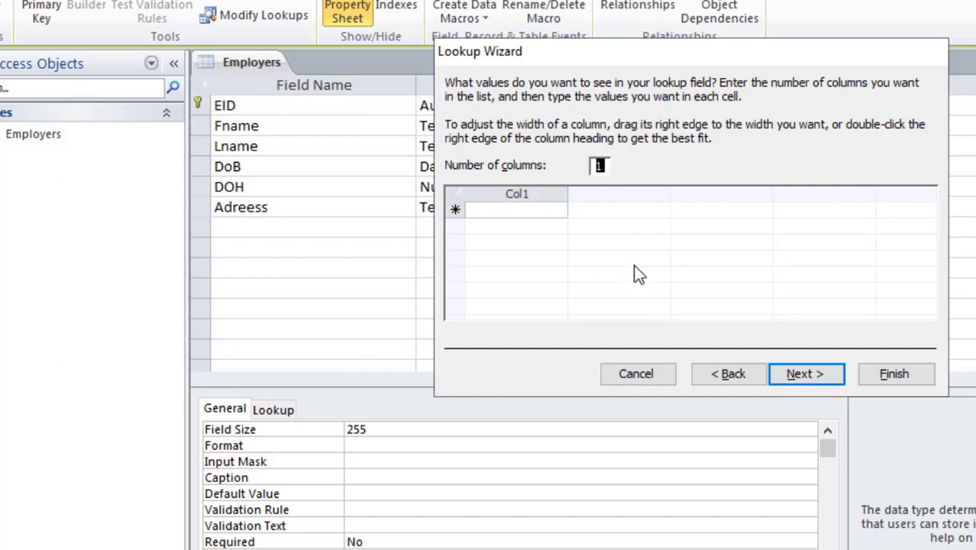
click(516, 214)
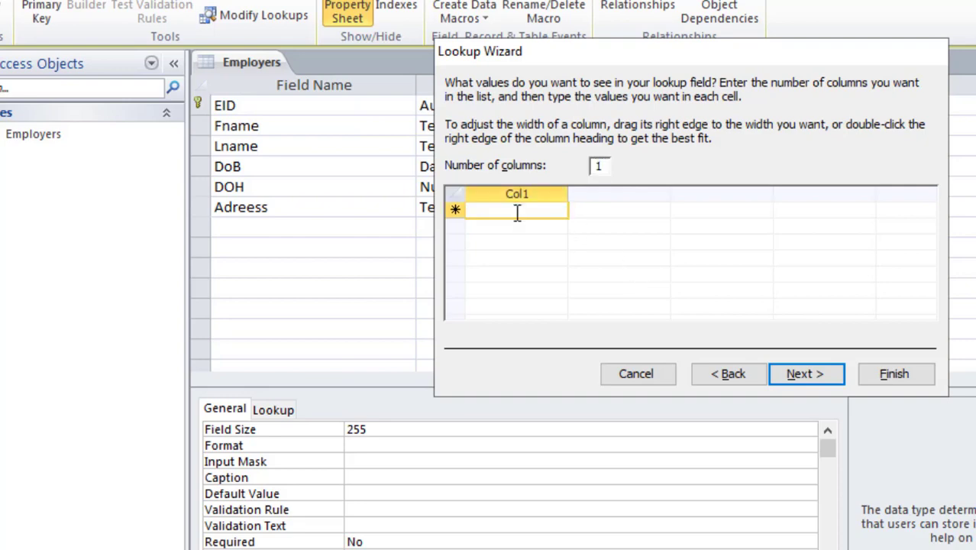
text(Akre)
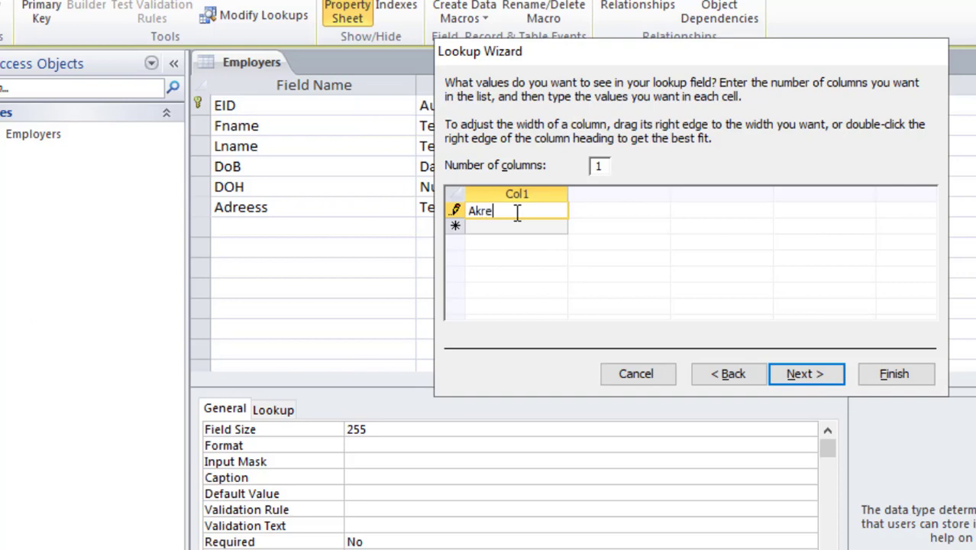
click(505, 225)
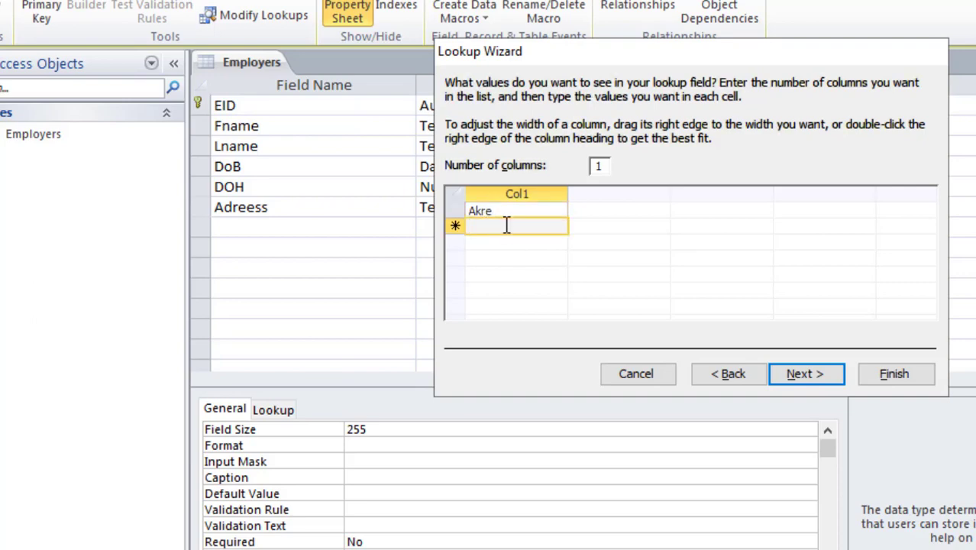
text(D)
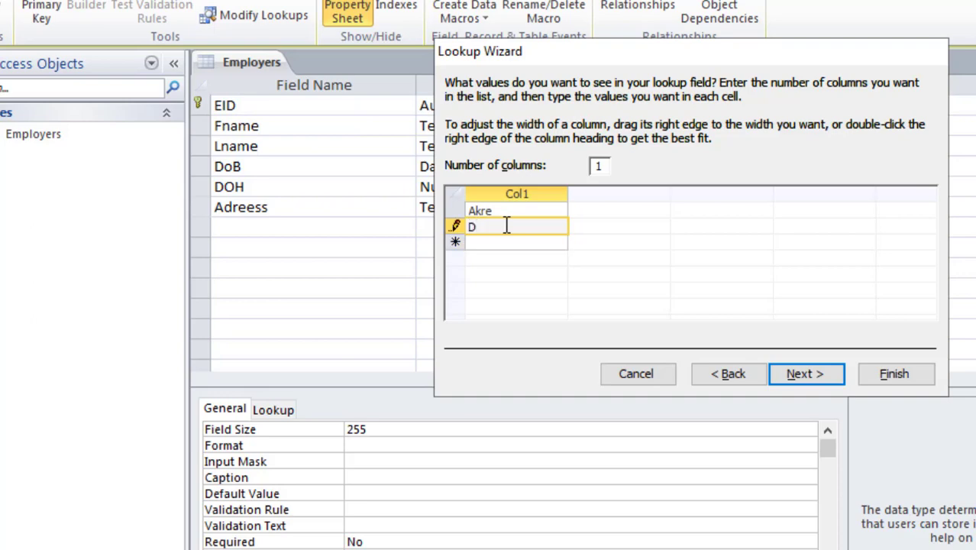
text(uhok)
Add Zakho, Hawler and Suly to the list and finish the Adreess lookup field
click(520, 242)
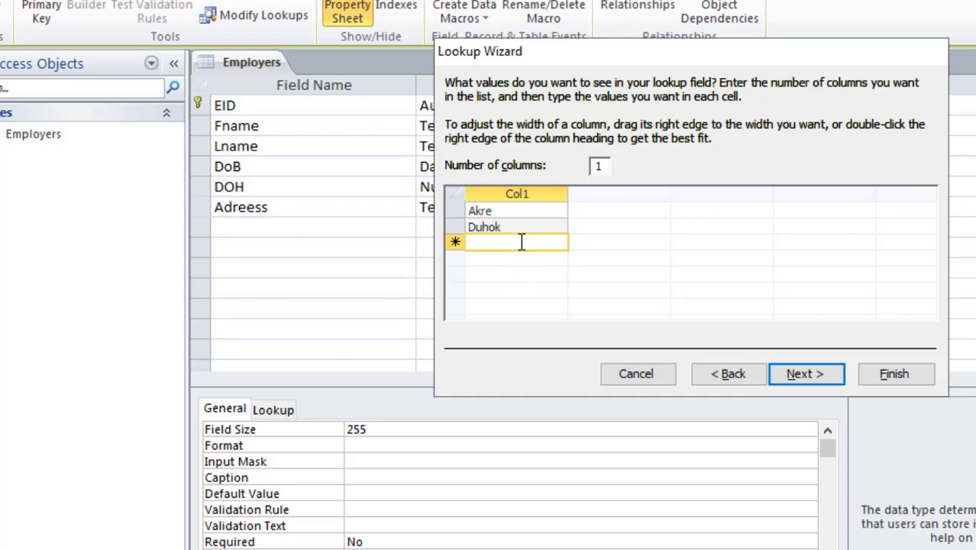
text(Za)
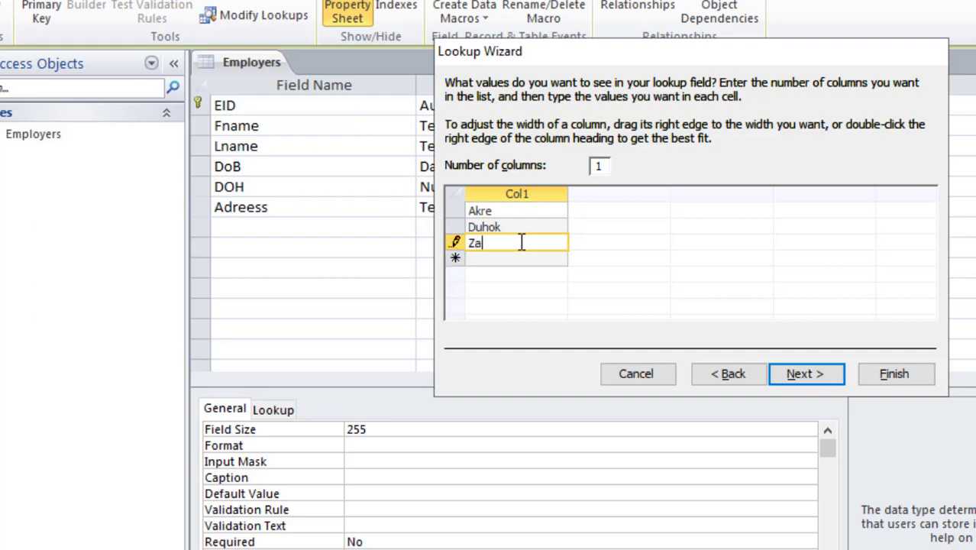
text(kho)
click(527, 258)
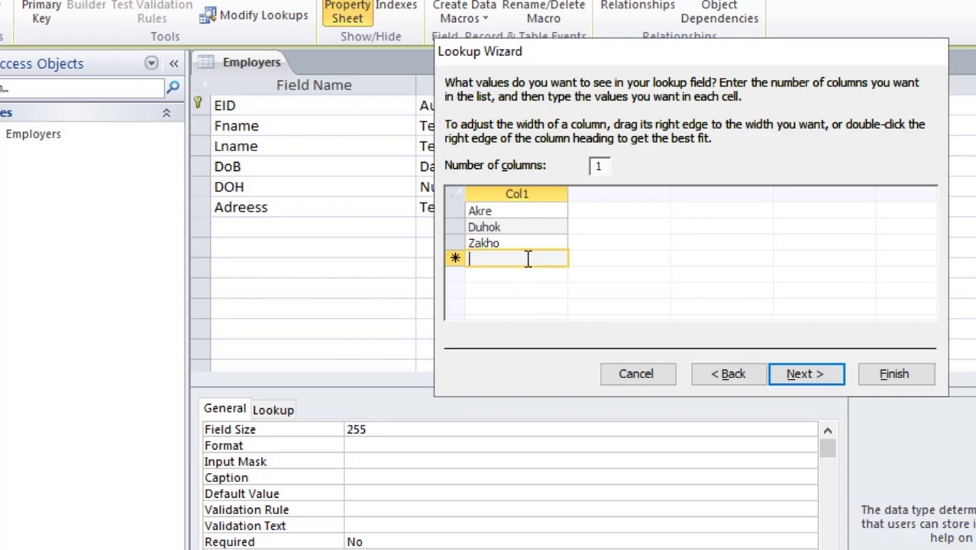
text(H)
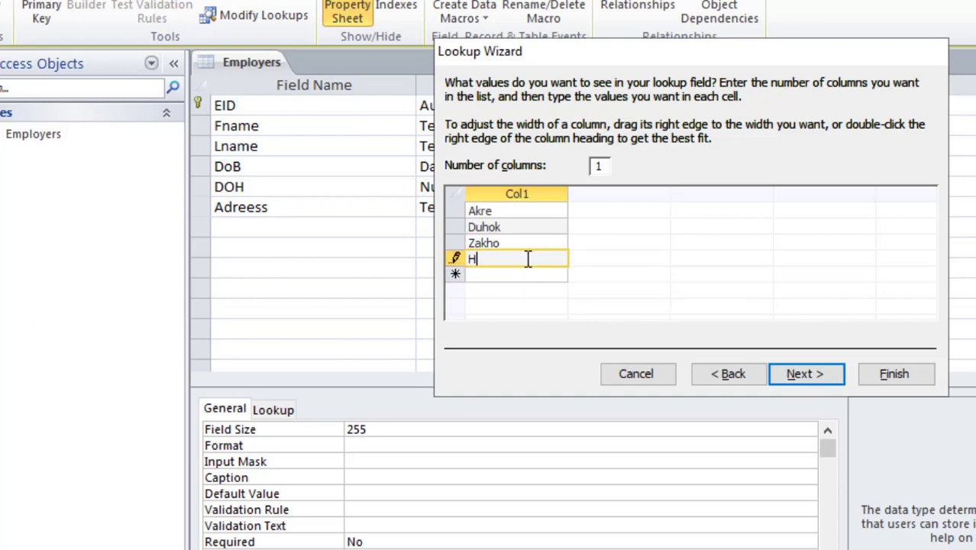
text(awler)
click(506, 274)
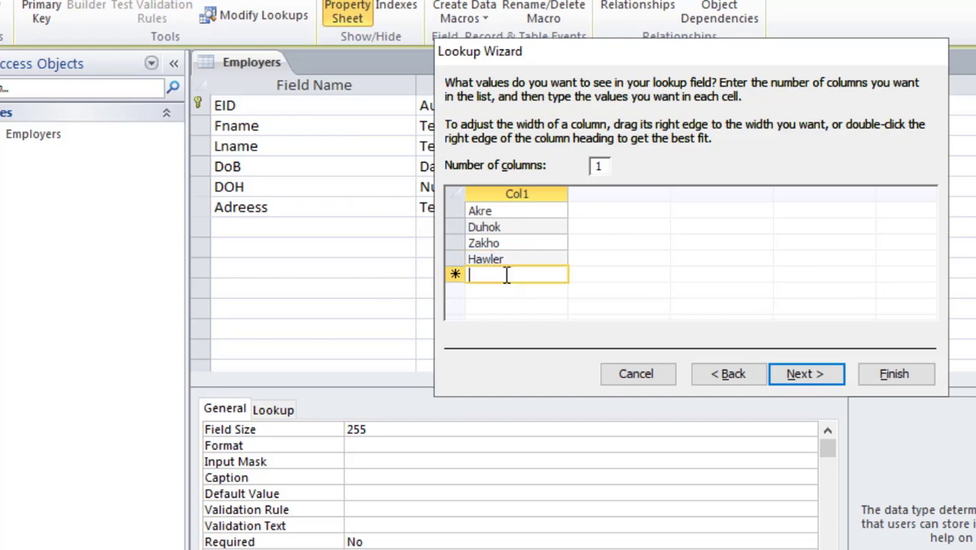
text(S)
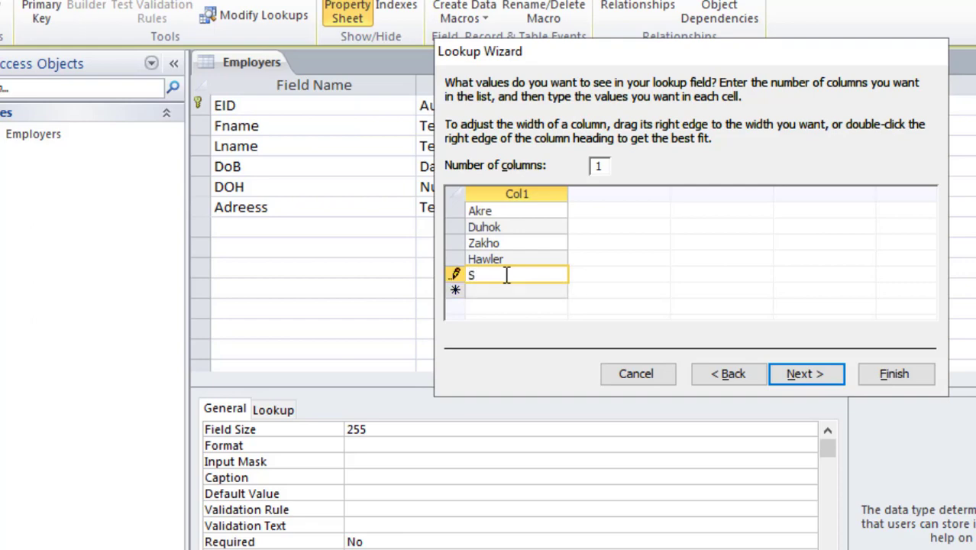
text(uly)
click(823, 370)
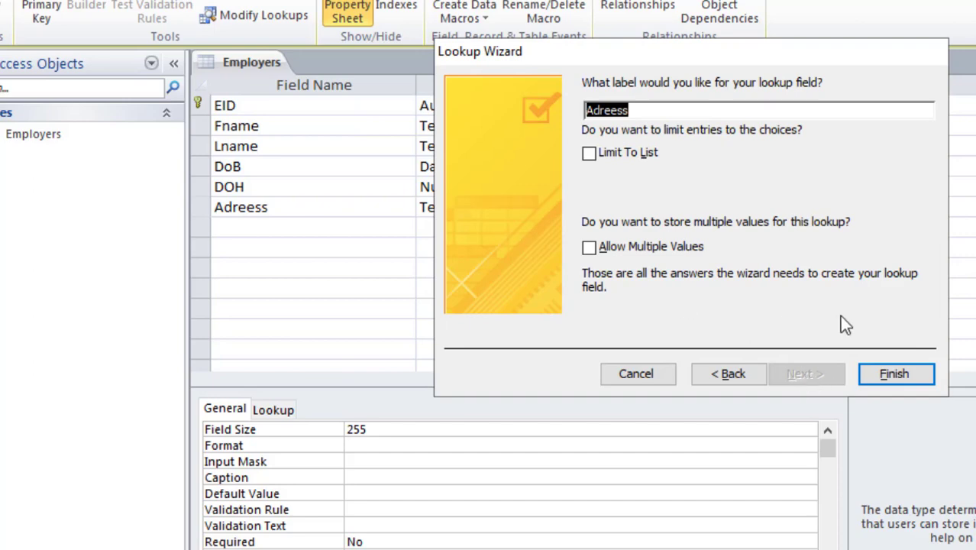
click(893, 373)
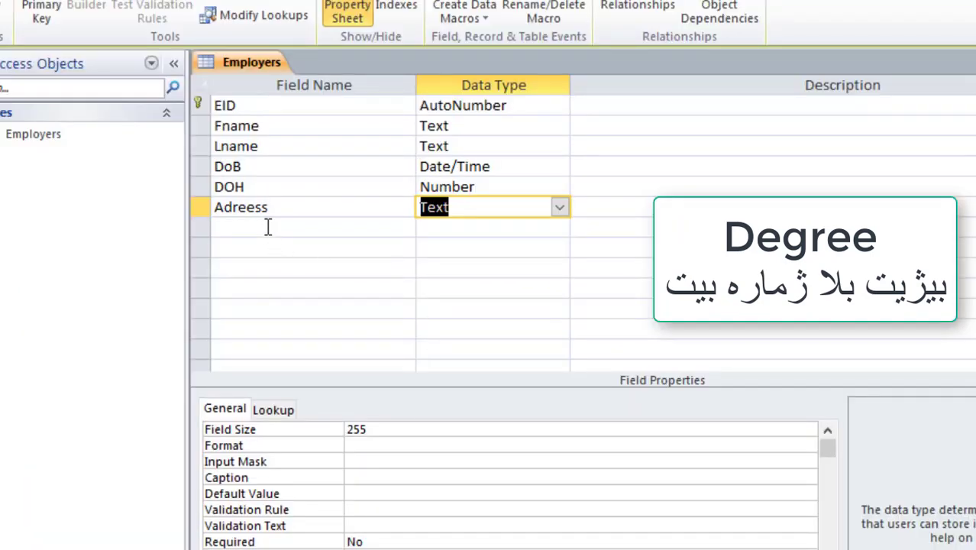
click(268, 227)
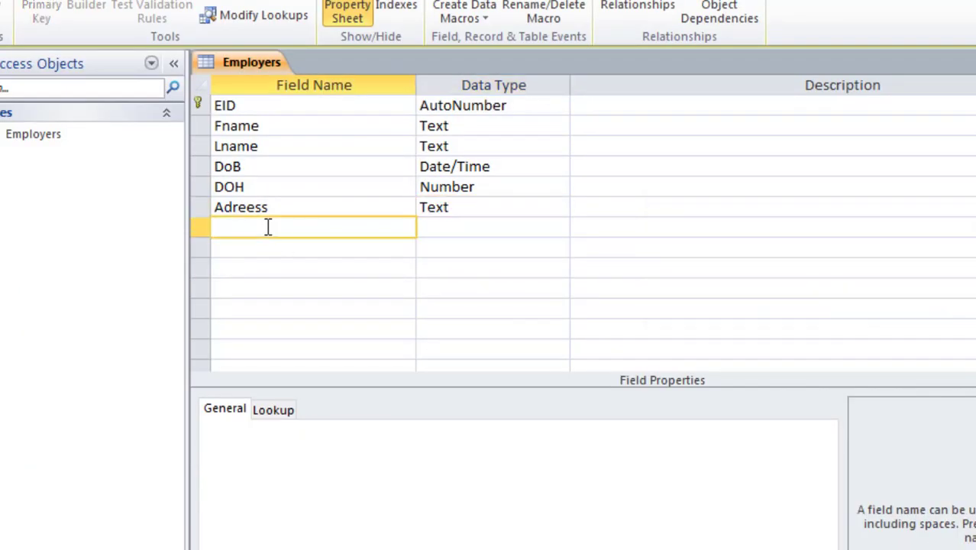
text(Degree)
click(444, 225)
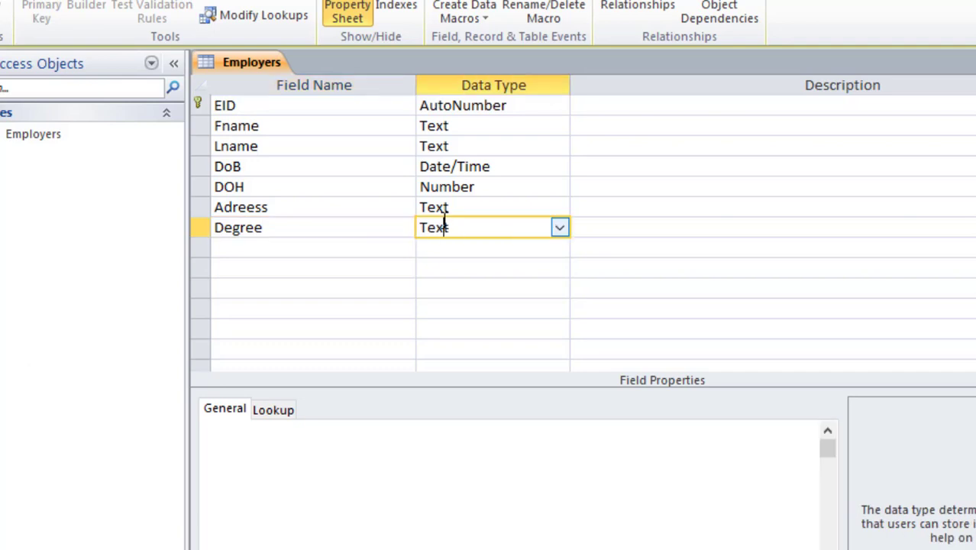
click(571, 228)
click(559, 228)
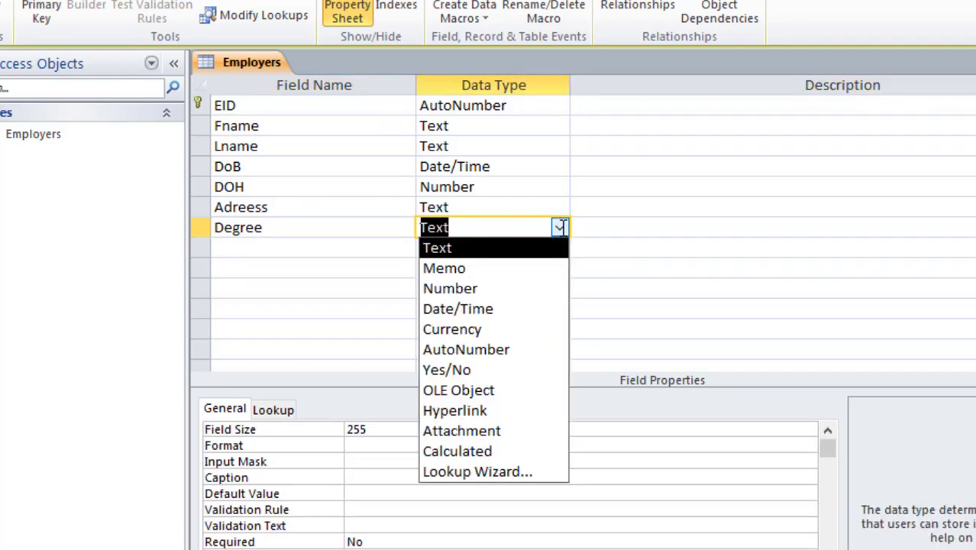
click(452, 290)
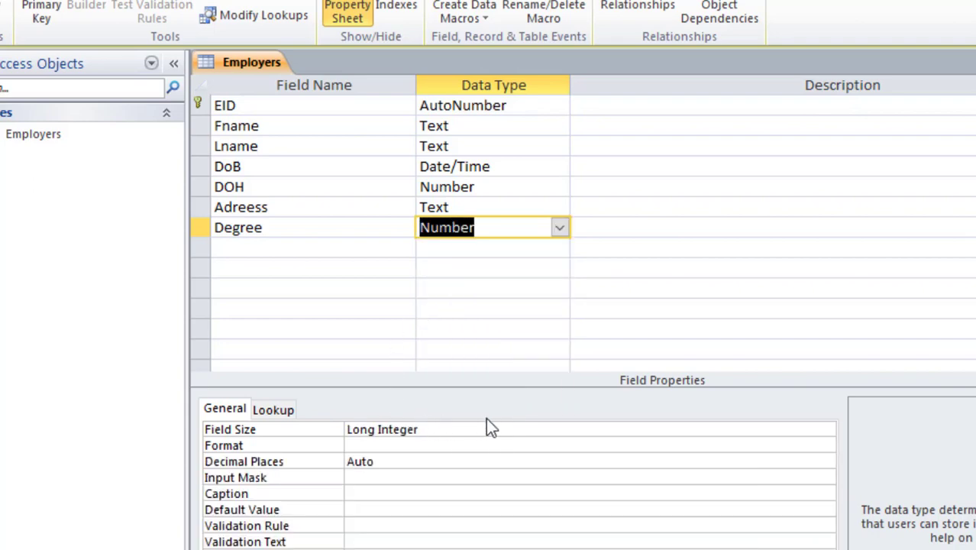
click(338, 428)
drag(427, 427, 330, 429)
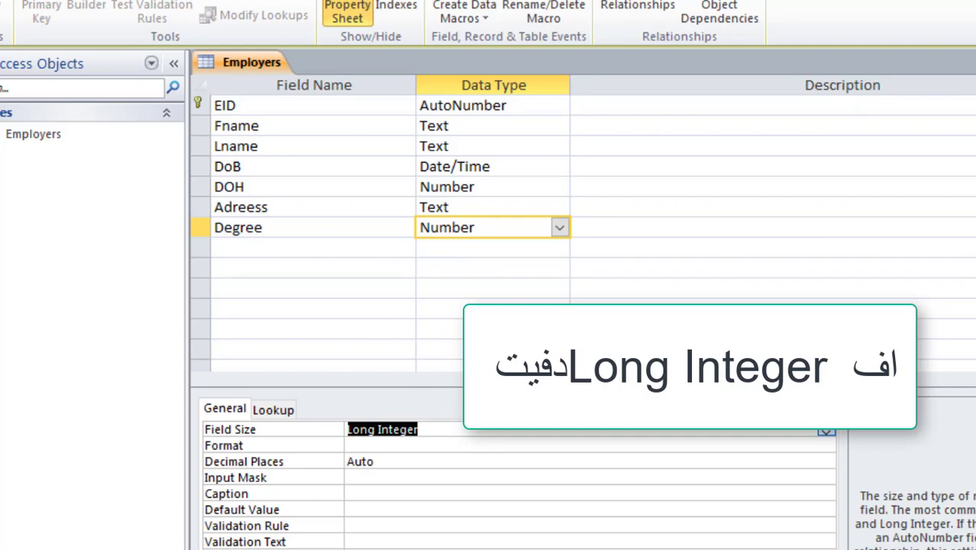
click(493, 364)
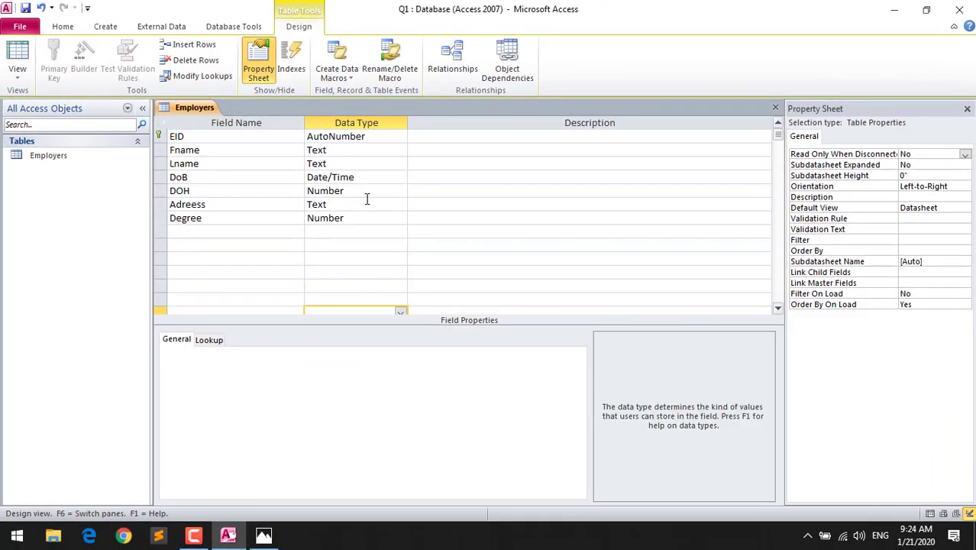
click(17, 55)
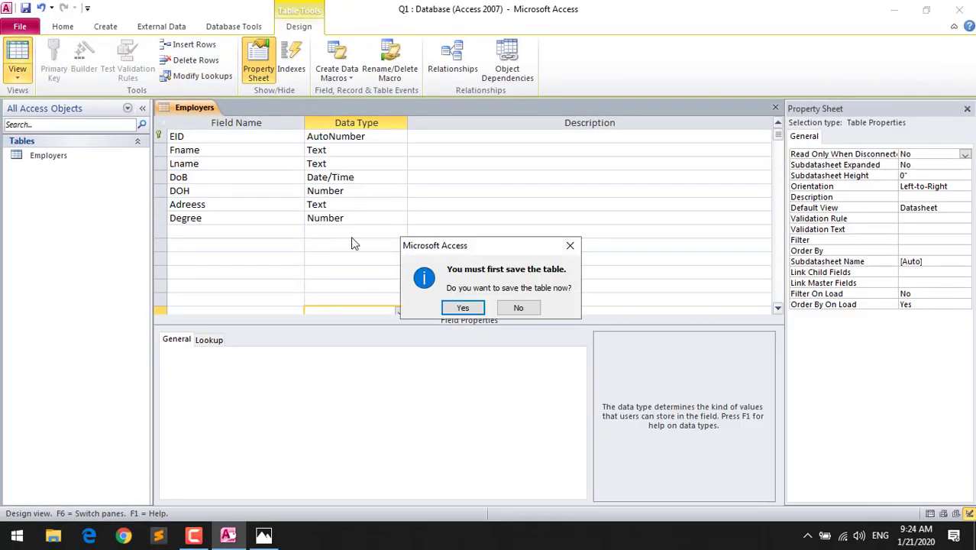
click(462, 307)
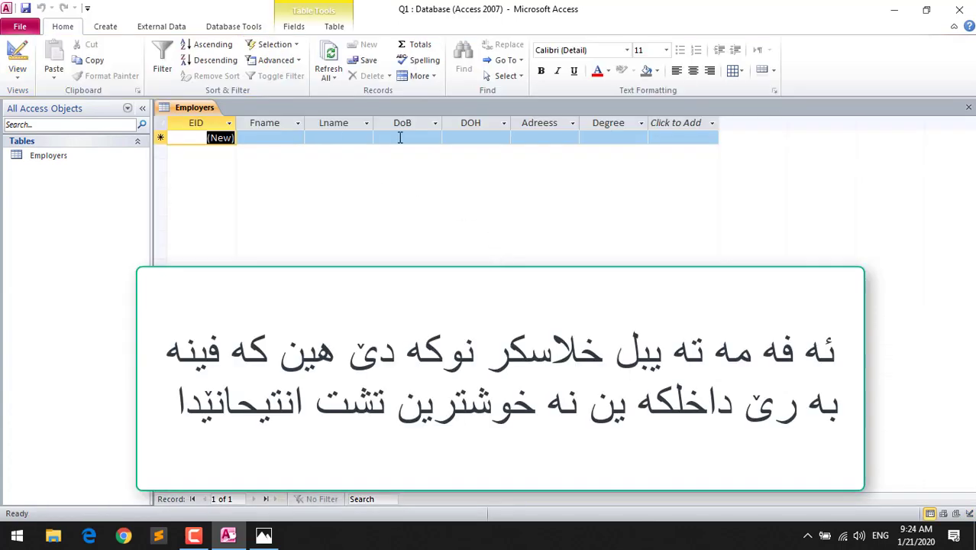
click(266, 536)
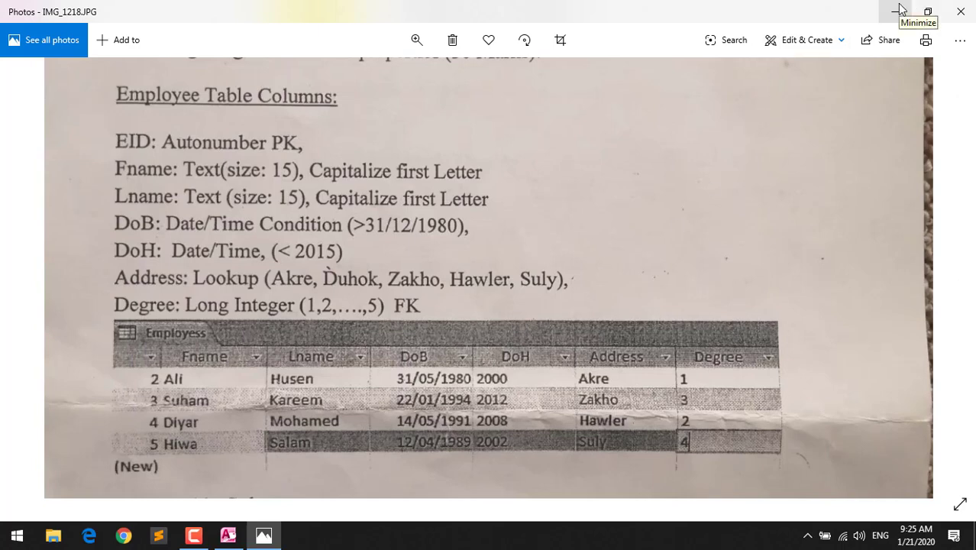
click(228, 536)
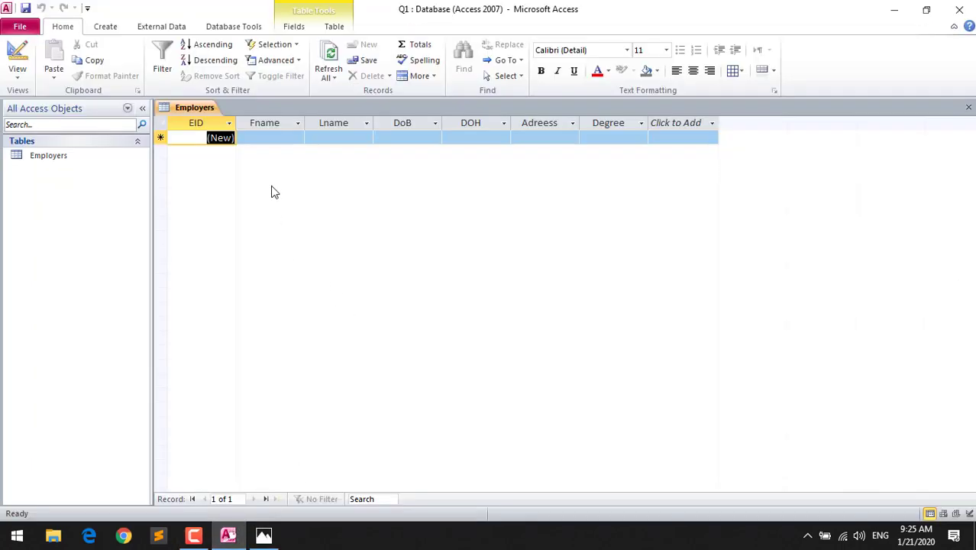
click(263, 135)
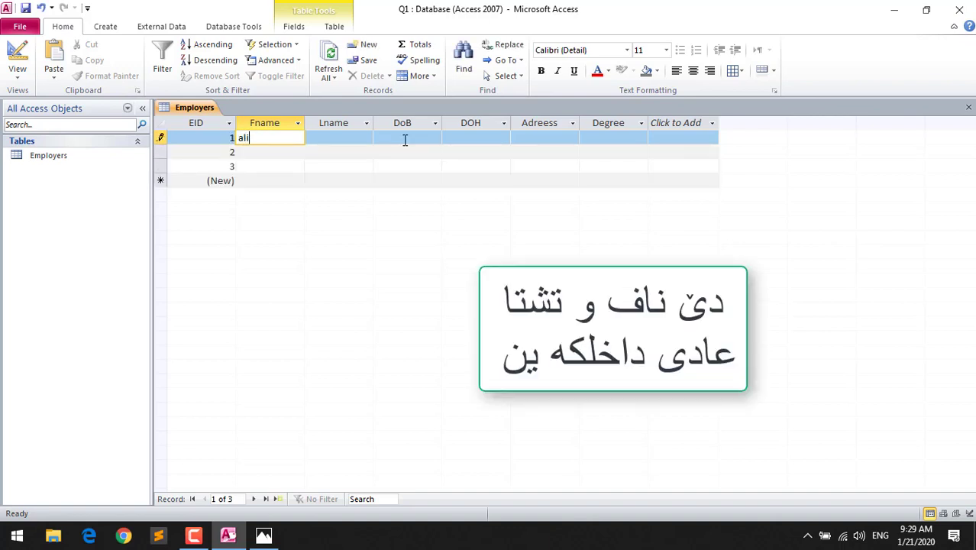
click(366, 136)
text(h)
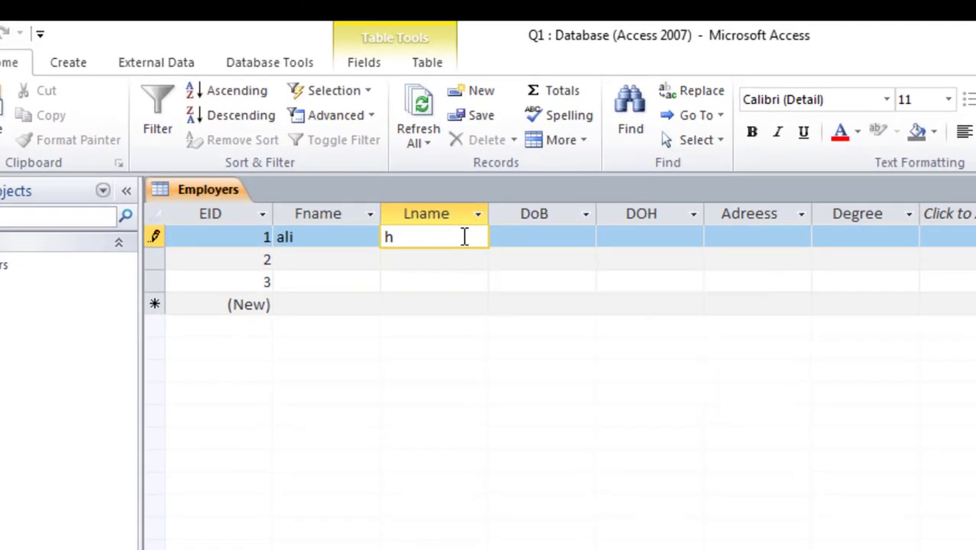
text(usen)
click(576, 238)
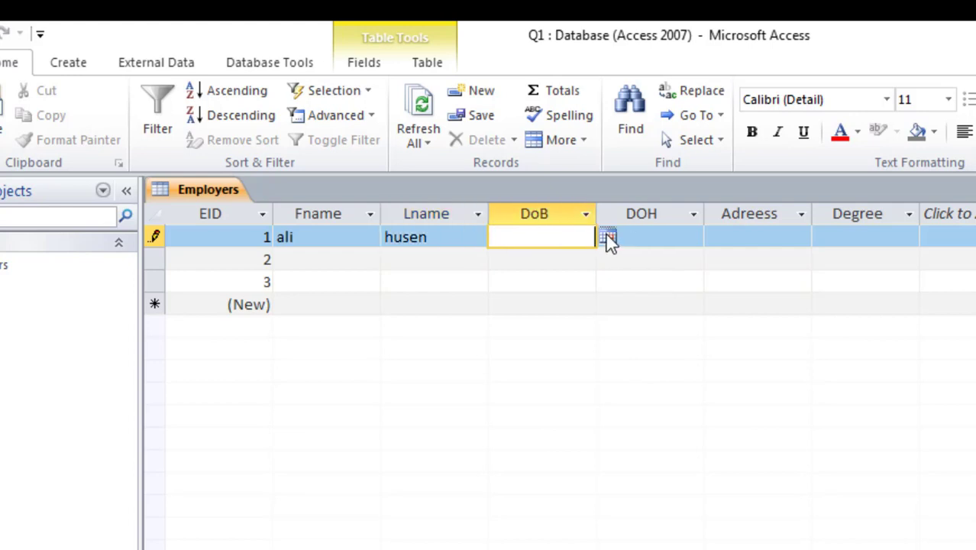
text(31/05/19980)
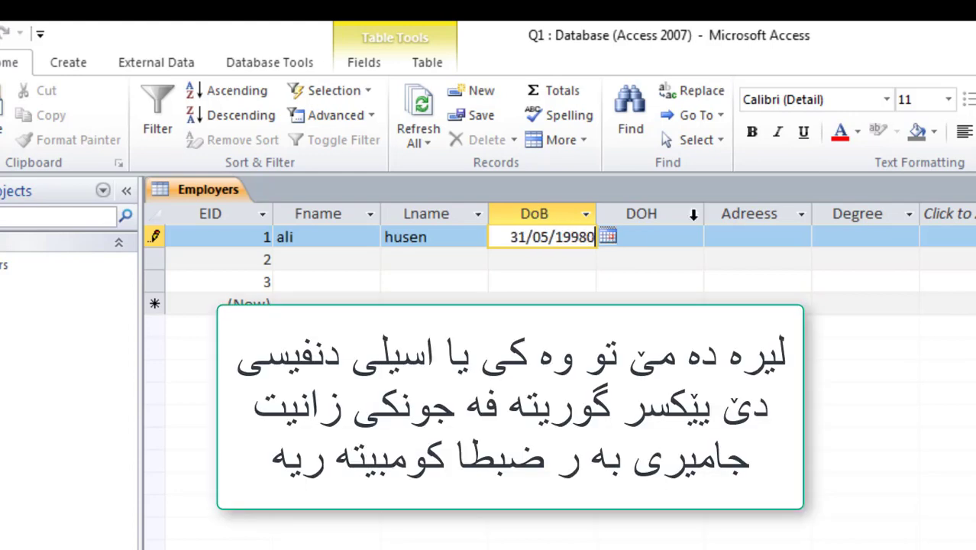
click(581, 237)
key(BackSpace)
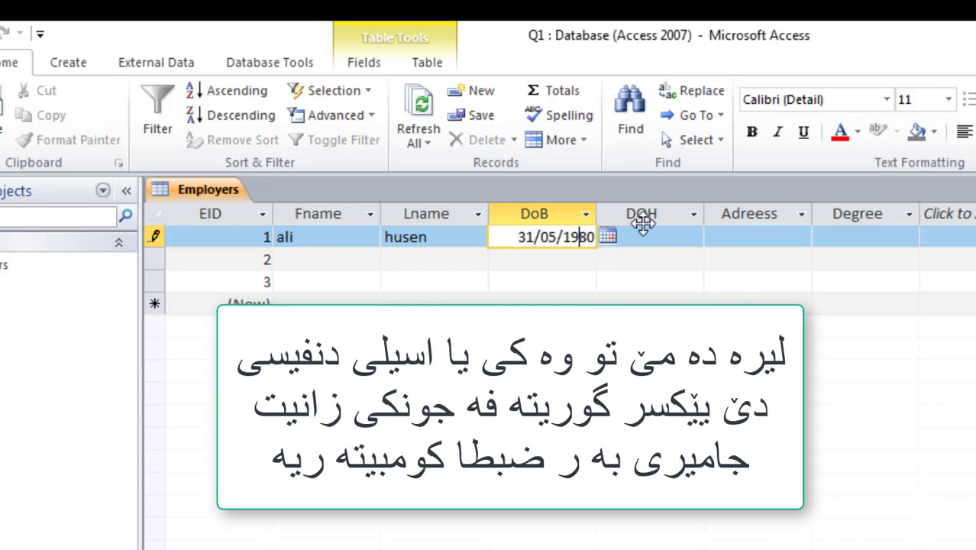
click(644, 235)
text(20)
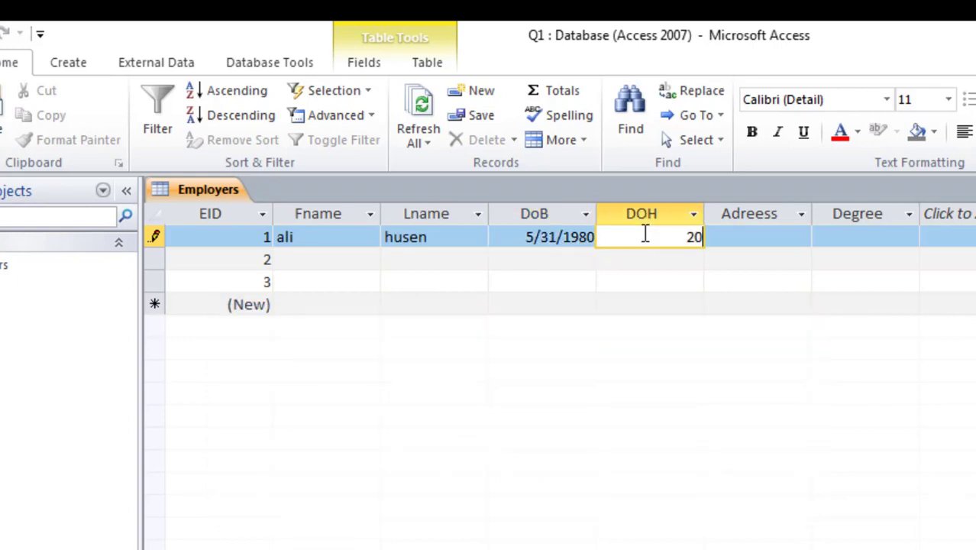
text(00)
click(683, 257)
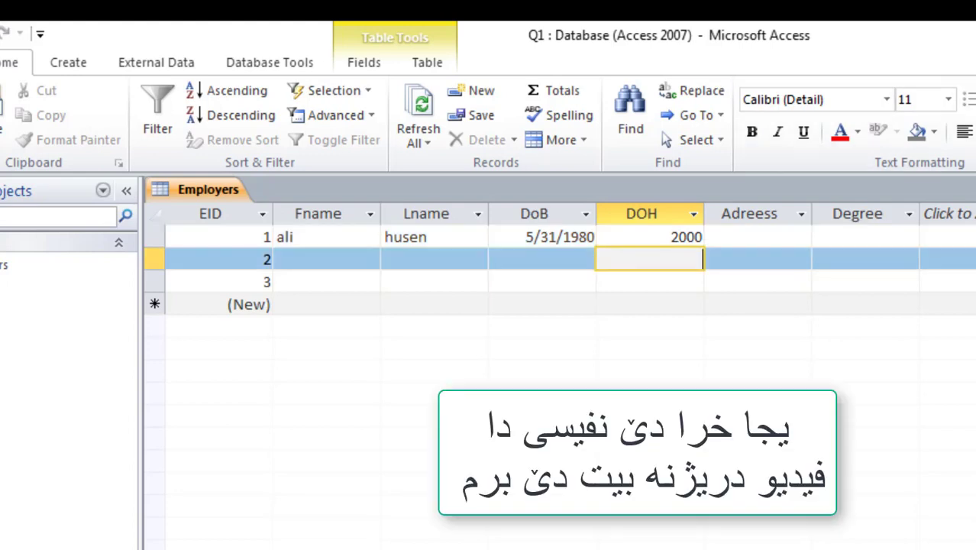
Give the first record address Akre and Degree 1, then save the entered records
click(779, 241)
click(800, 238)
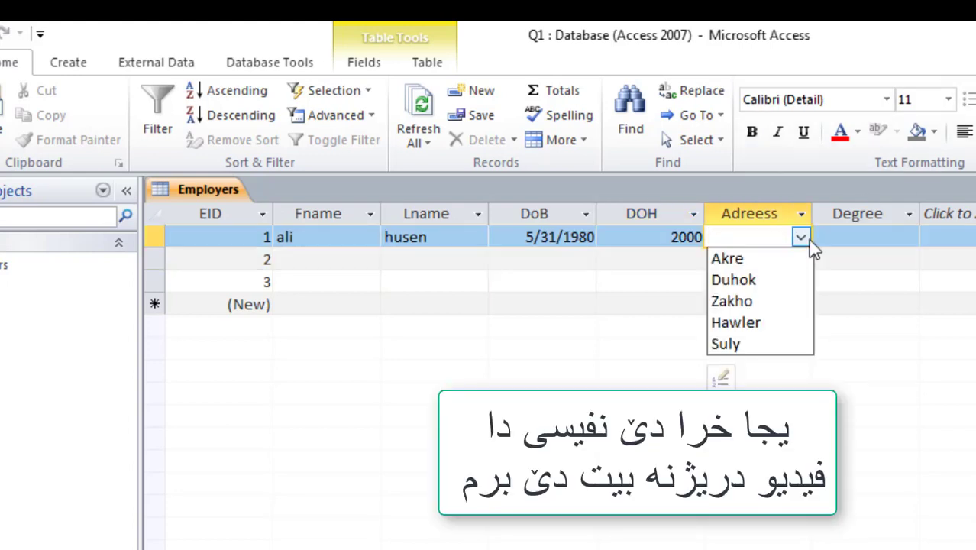
click(777, 263)
click(853, 243)
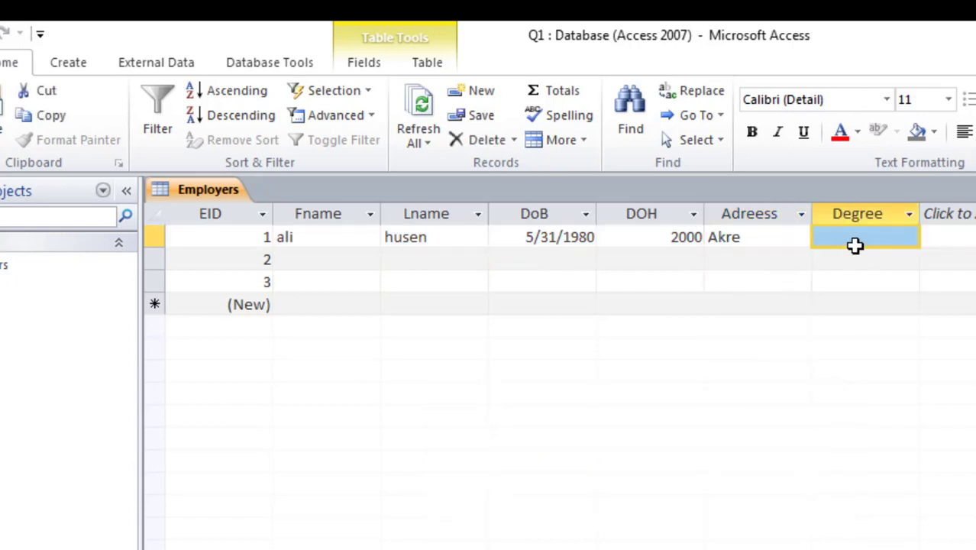
text(1)
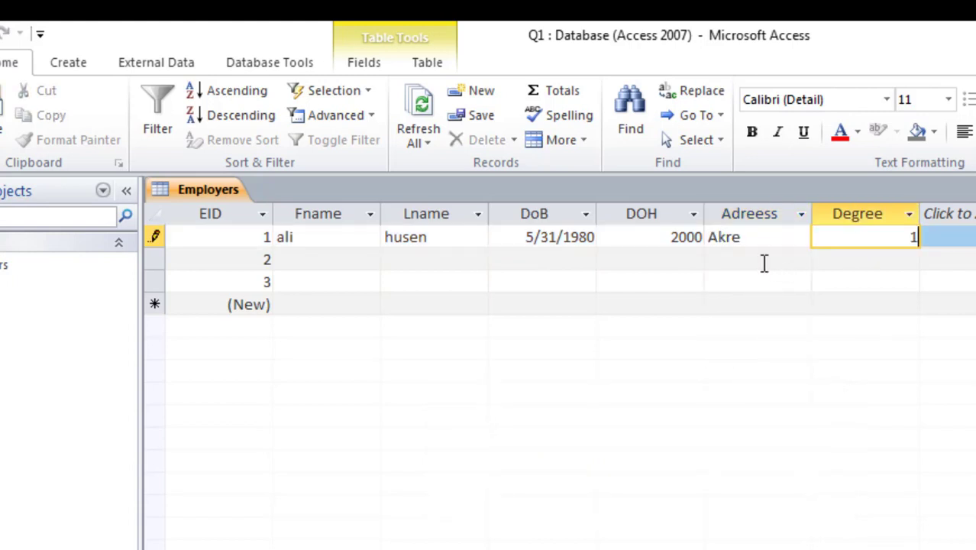
click(765, 261)
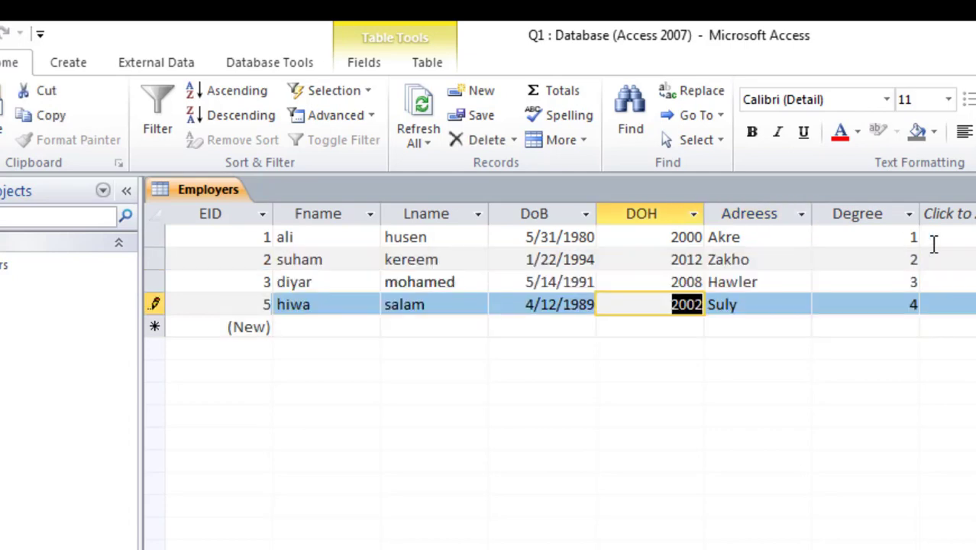
click(933, 241)
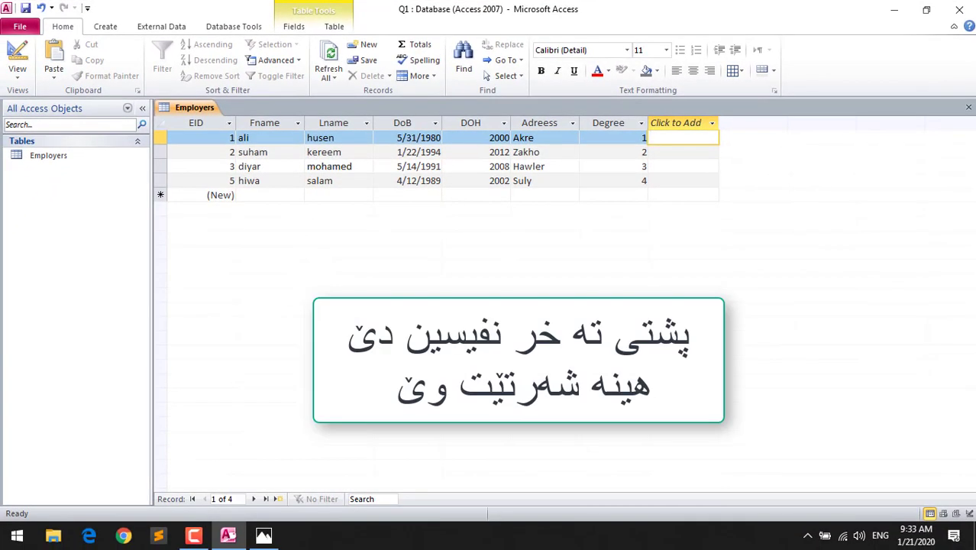
Go to the last record and check the assignment photo for the field rules
click(431, 181)
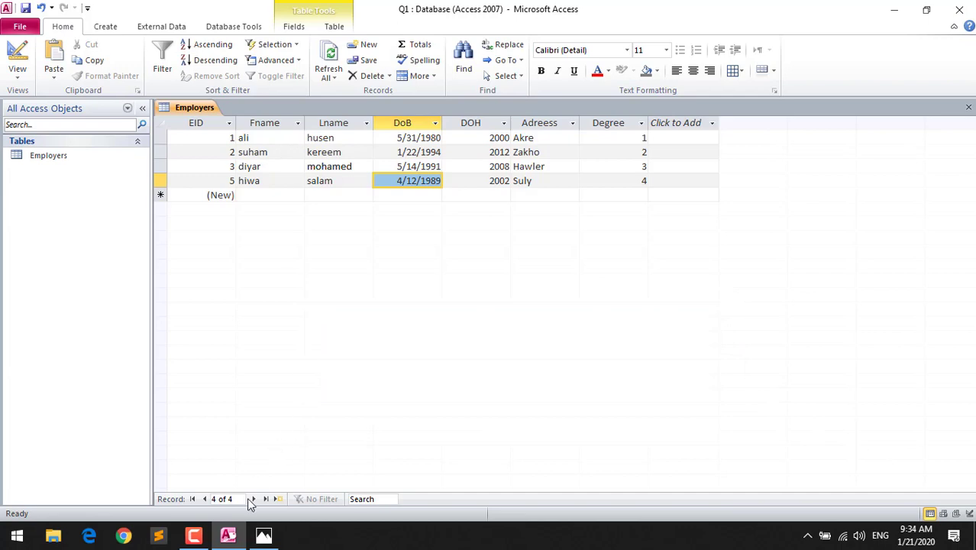
click(263, 534)
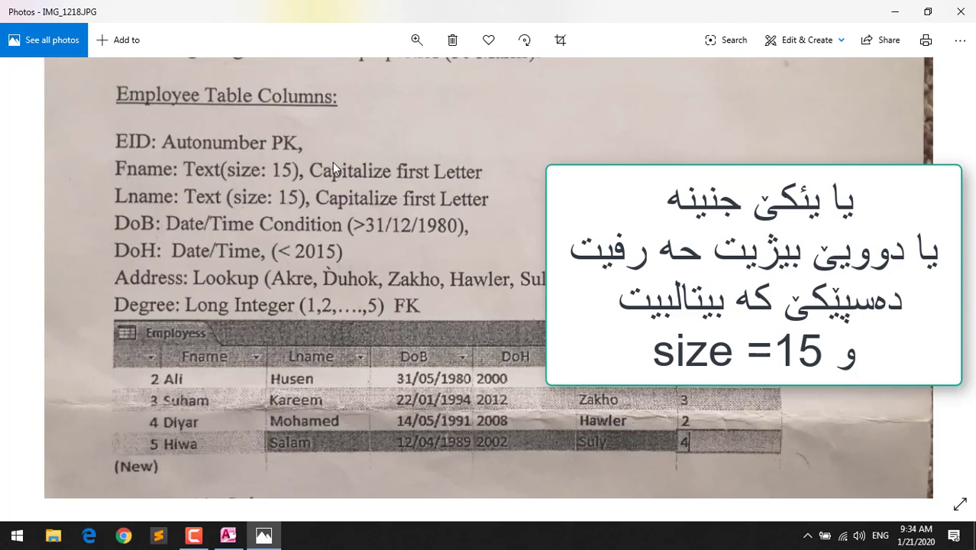
click(228, 534)
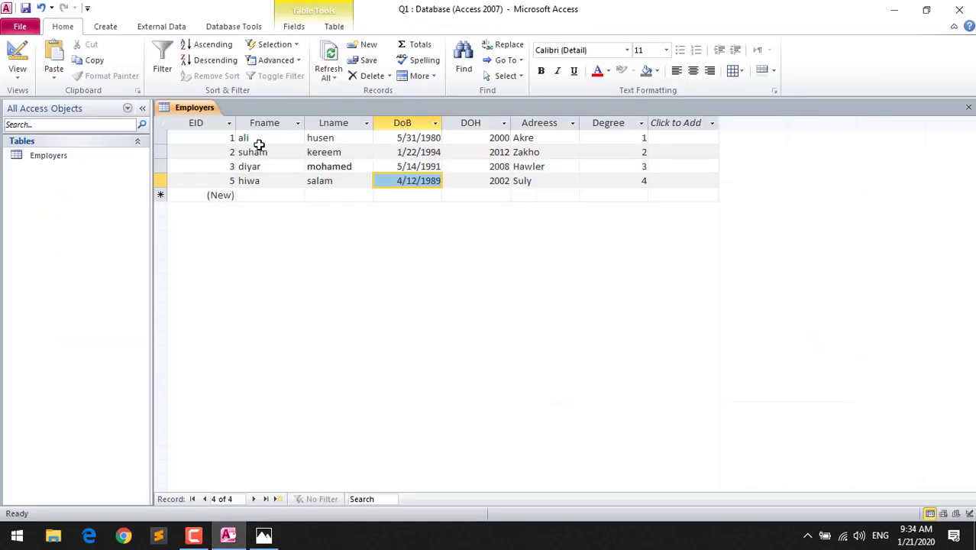
In Design view, give Fname field size 15 and input mask >L<?????????????
click(17, 57)
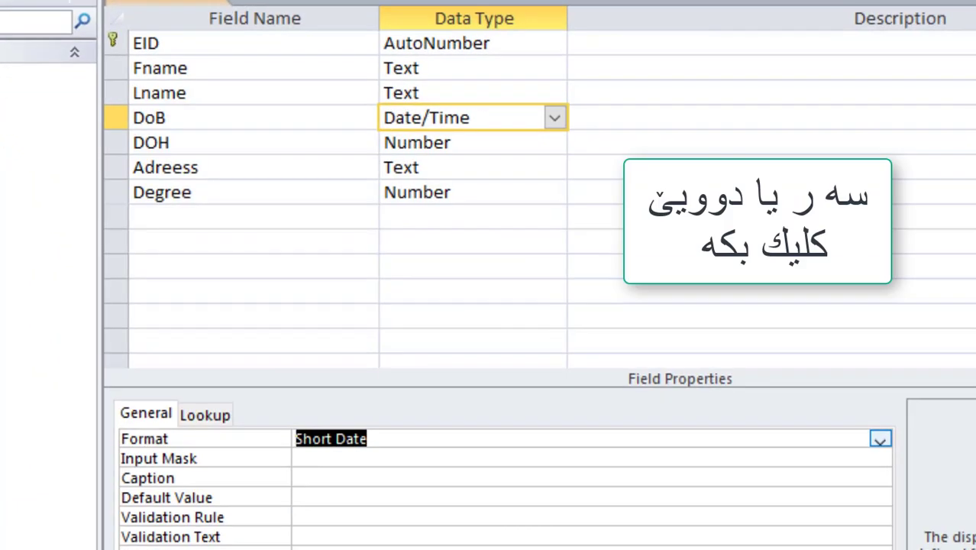
click(447, 67)
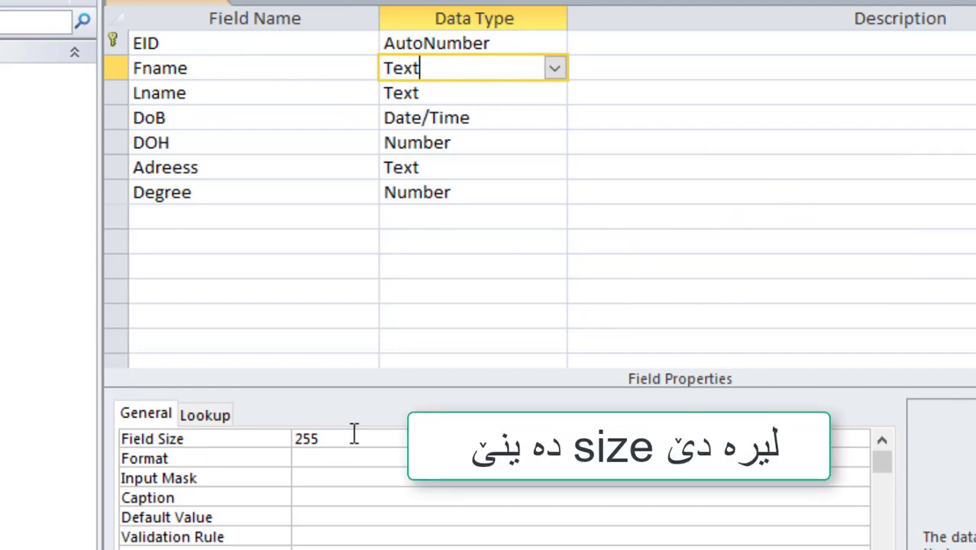
click(283, 436)
text(15)
click(316, 458)
click(305, 477)
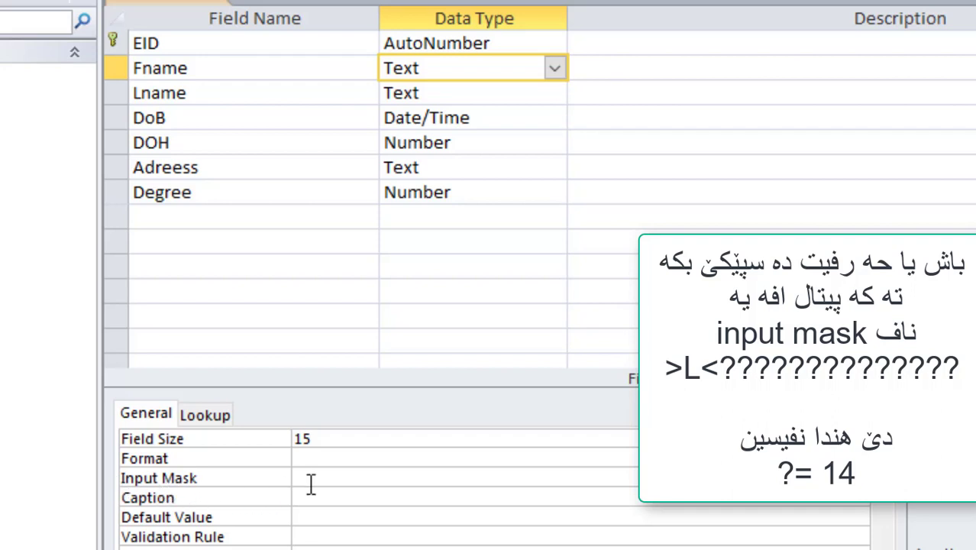
text(>L)
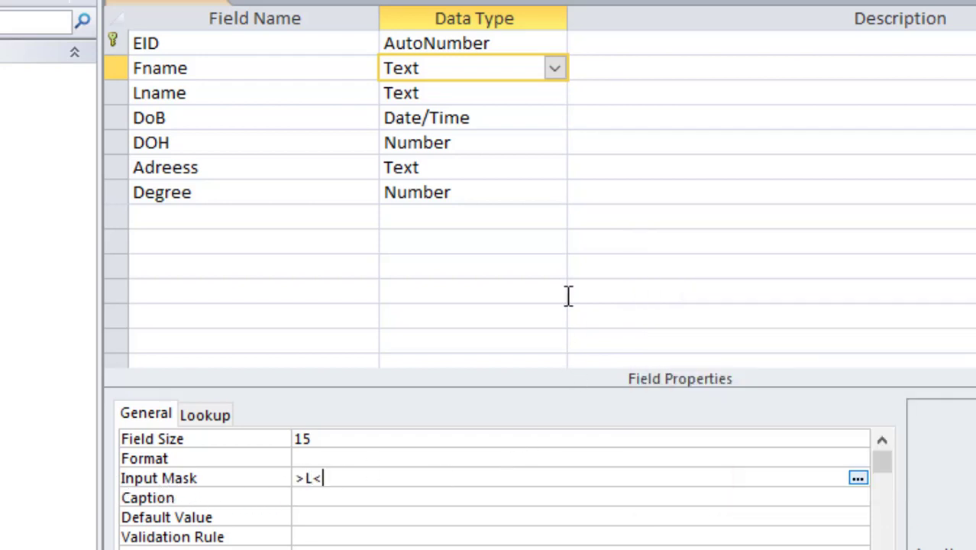
text(<?????????)
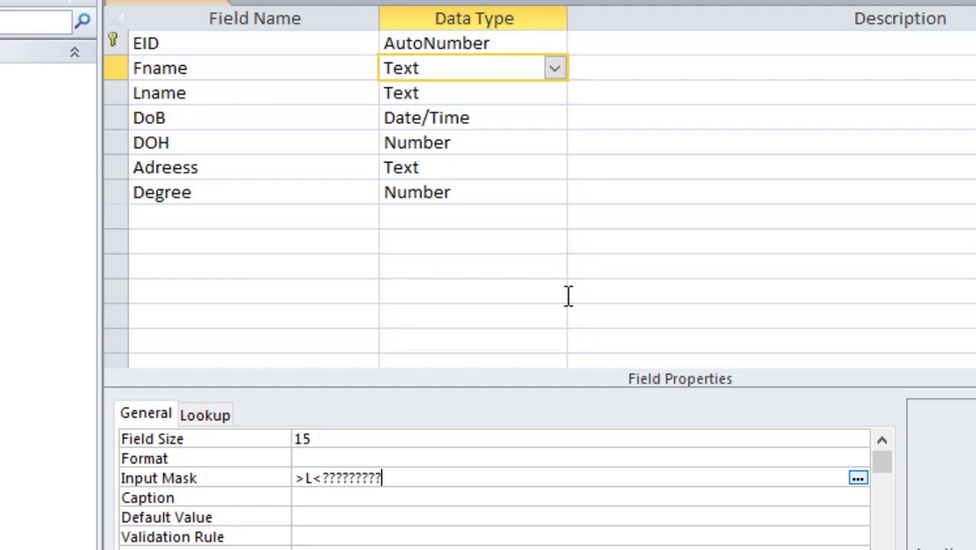
text(????)
key(Return)
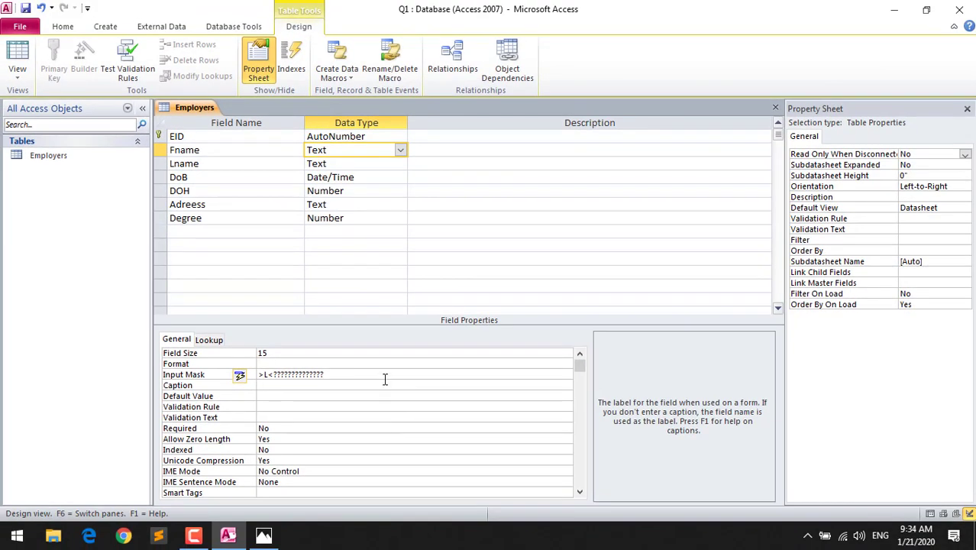
Save the table design, accept the data-loss warning, and glance at the assignment photo
click(18, 55)
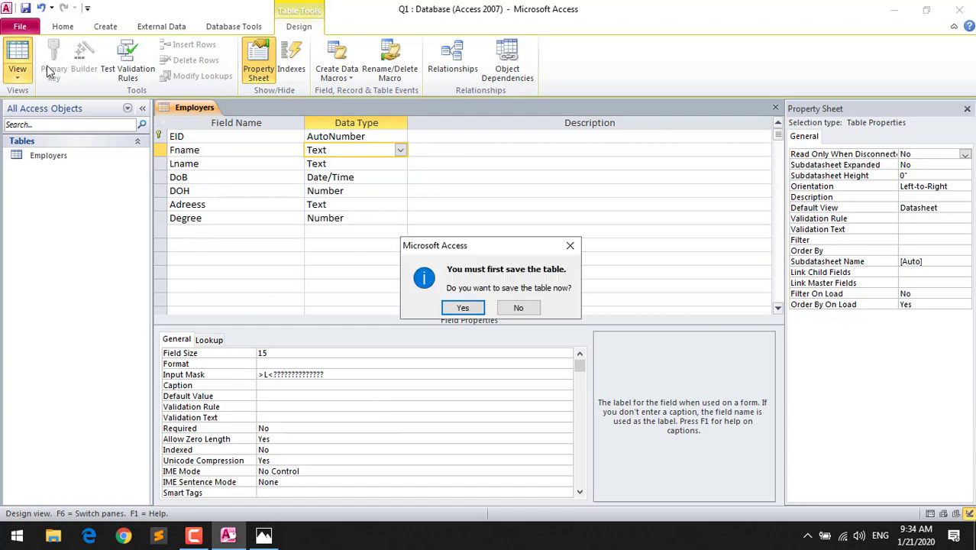
click(463, 307)
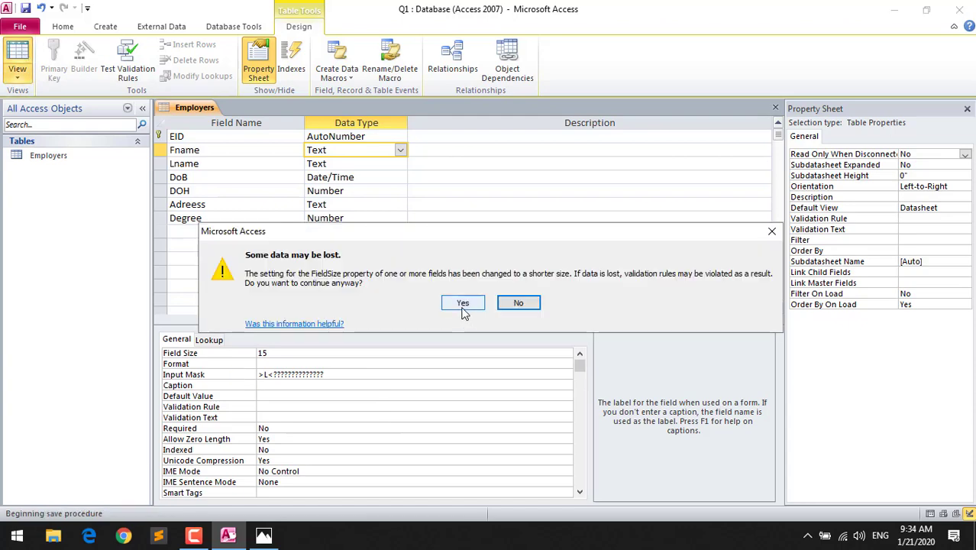
click(462, 304)
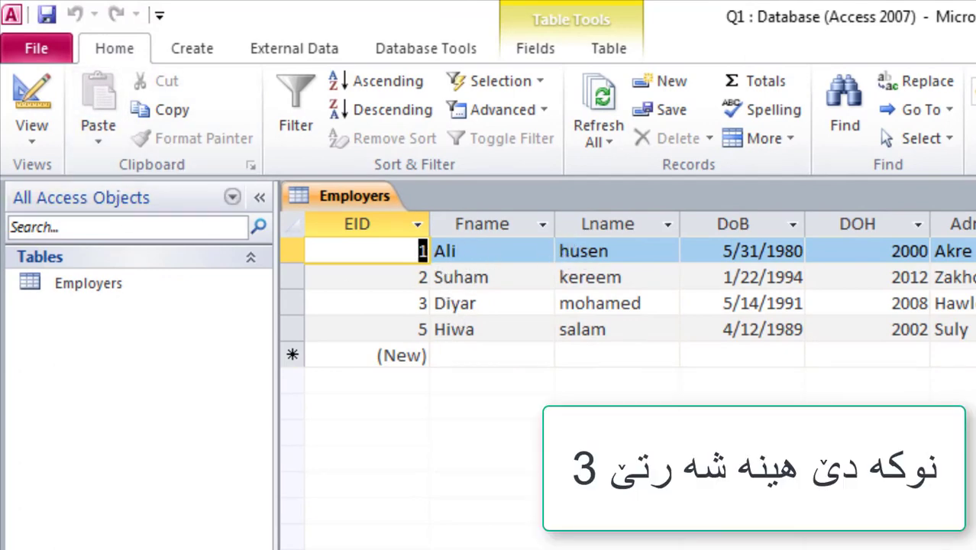
key(alt+Tab)
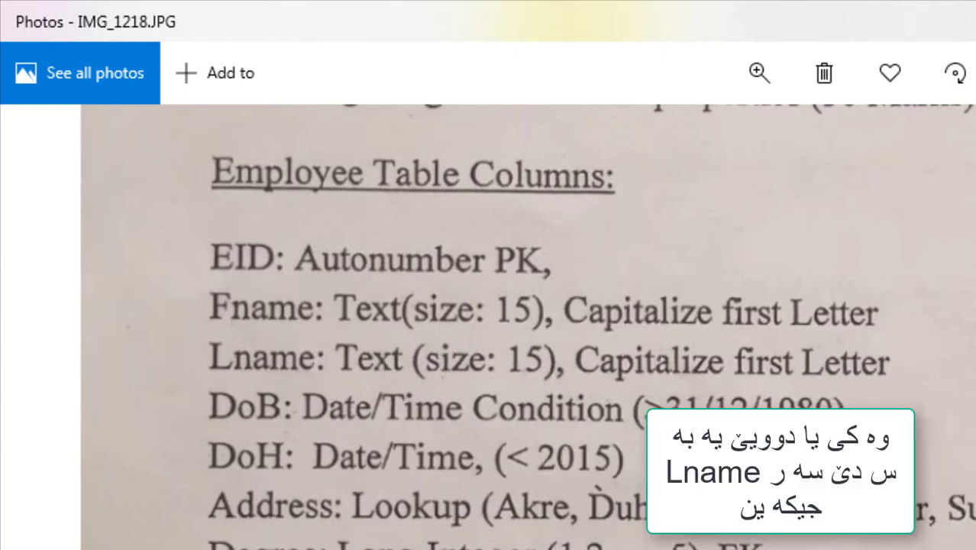
key(alt+Tab)
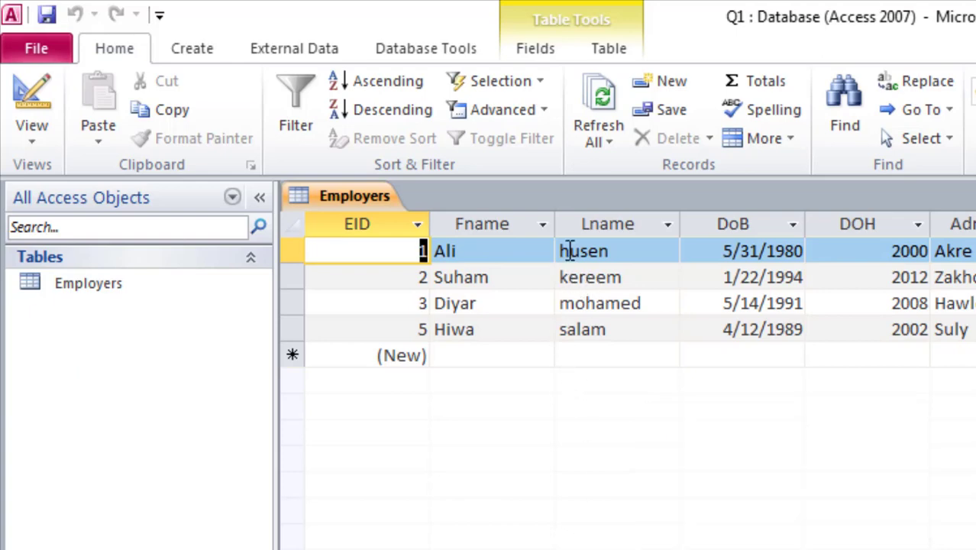
Set Lname's field size to 15 with a >L< input mask, then save the table design
click(33, 86)
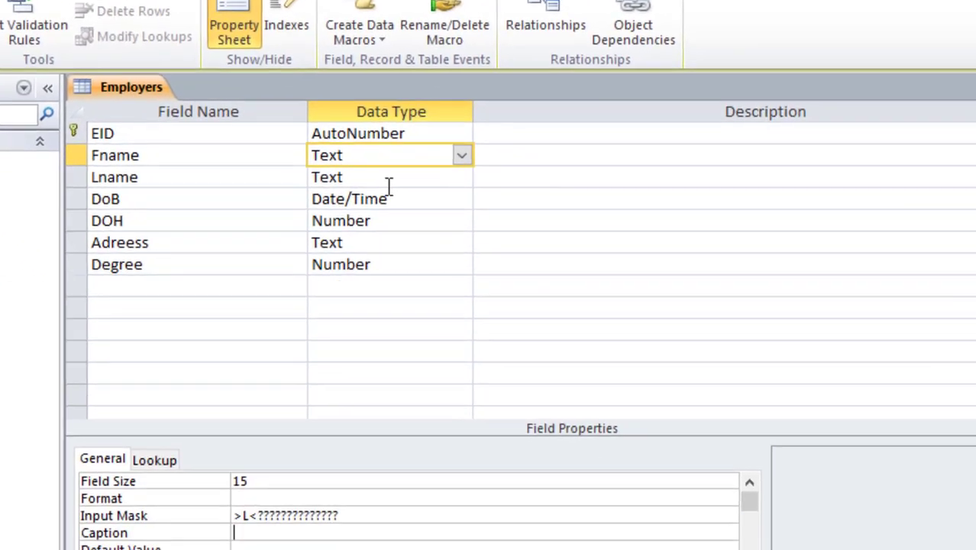
click(643, 292)
click(165, 432)
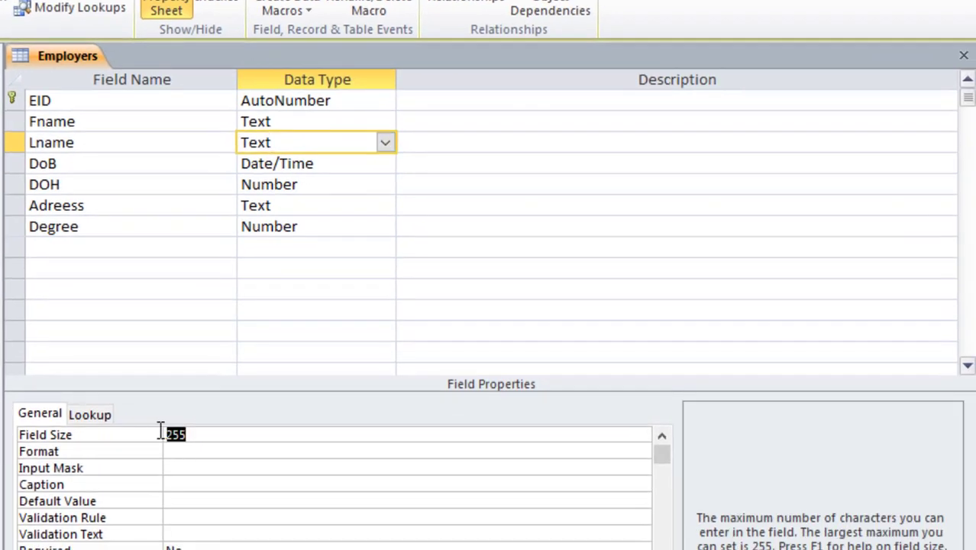
text(15)
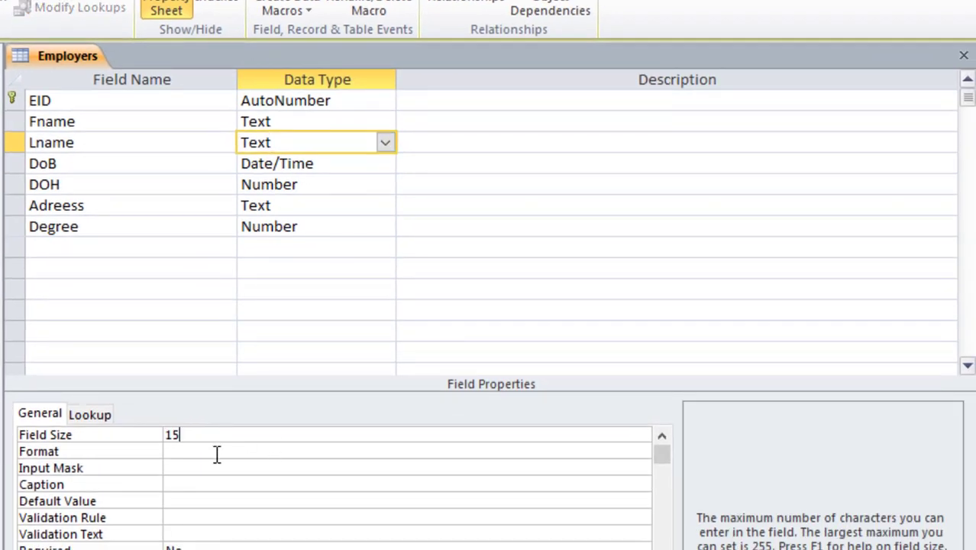
click(216, 453)
click(205, 467)
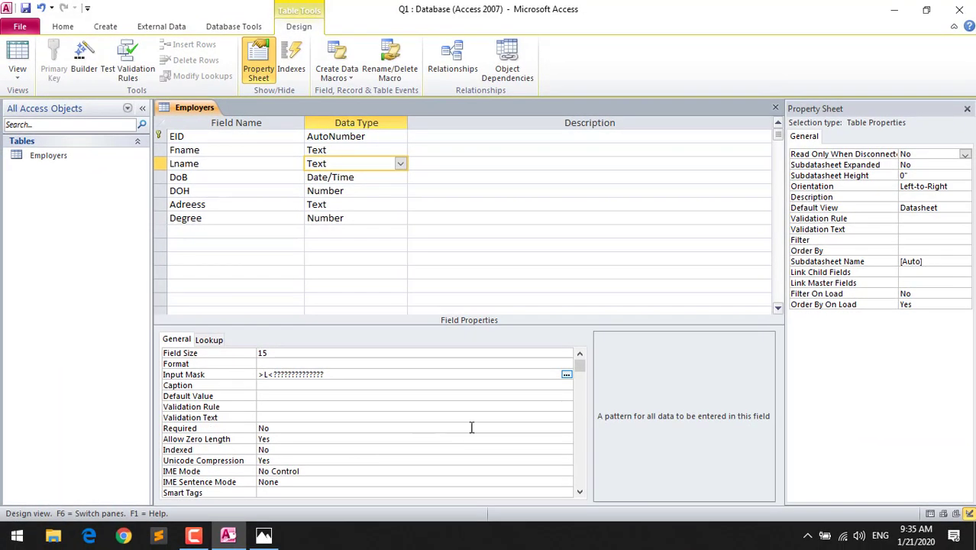
click(436, 389)
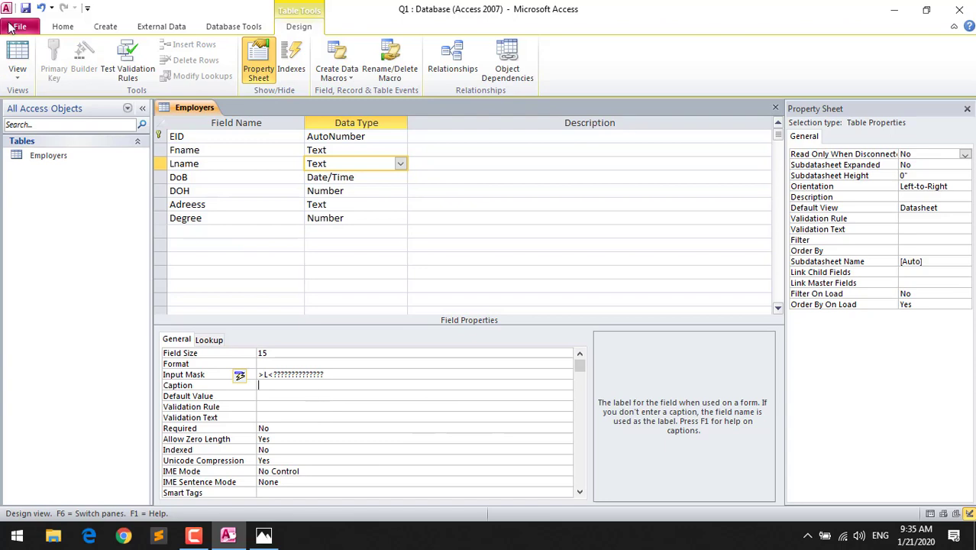
click(17, 57)
click(463, 306)
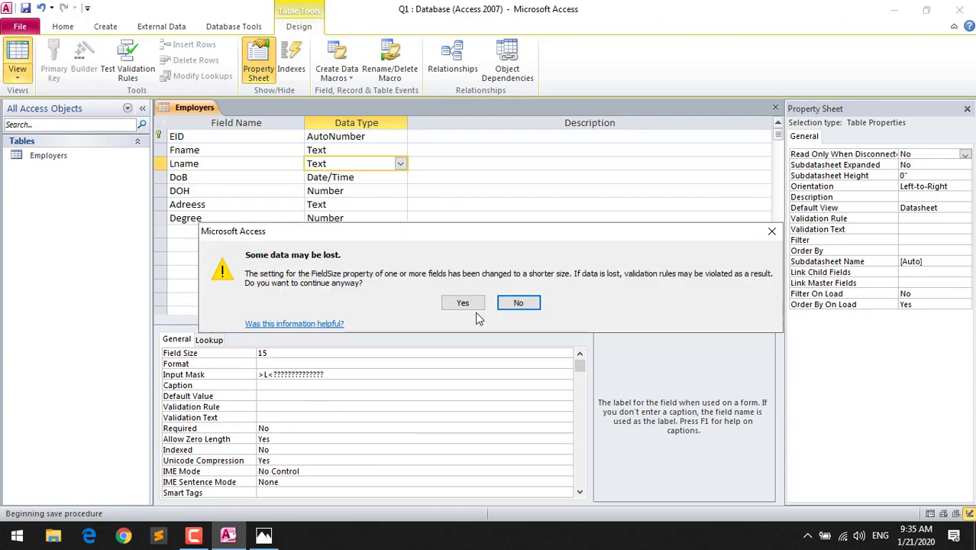
Accept the data-loss warning and try a test last name 'Qweqeqewewqsd' in a new record, then erase it
click(464, 304)
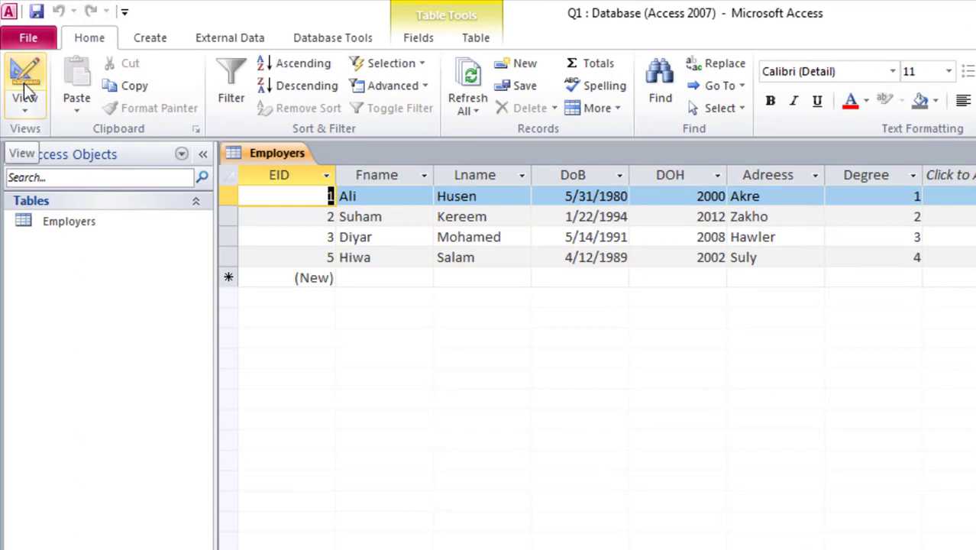
click(487, 277)
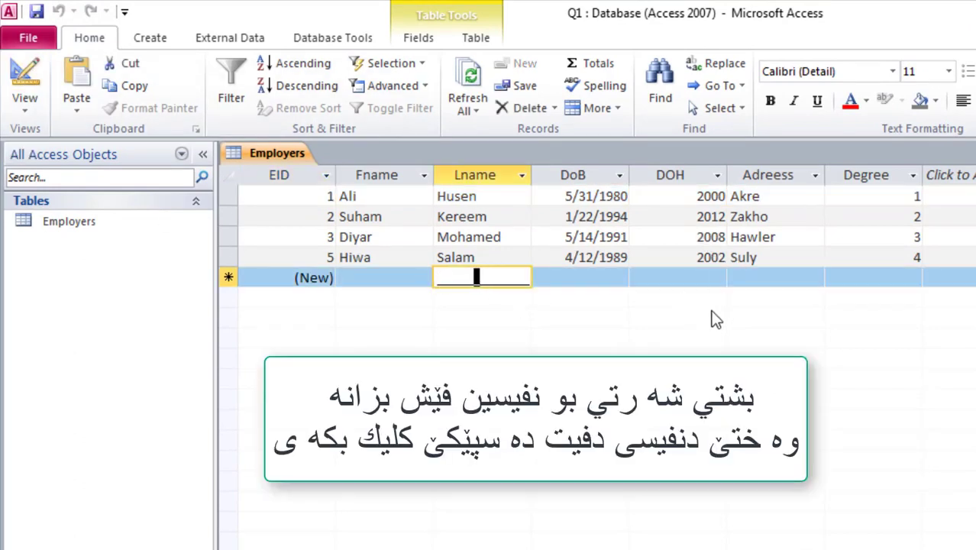
click(475, 278)
key(shift+Tab)
key(shift+Tab)
key(shift+Tab)
click(456, 277)
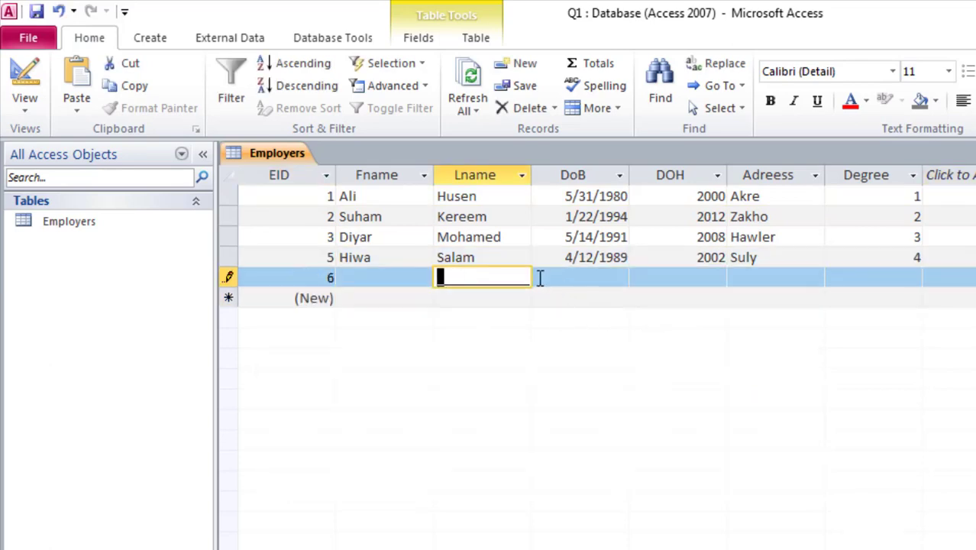
text(Qweqeqe)
text(wewqsd)
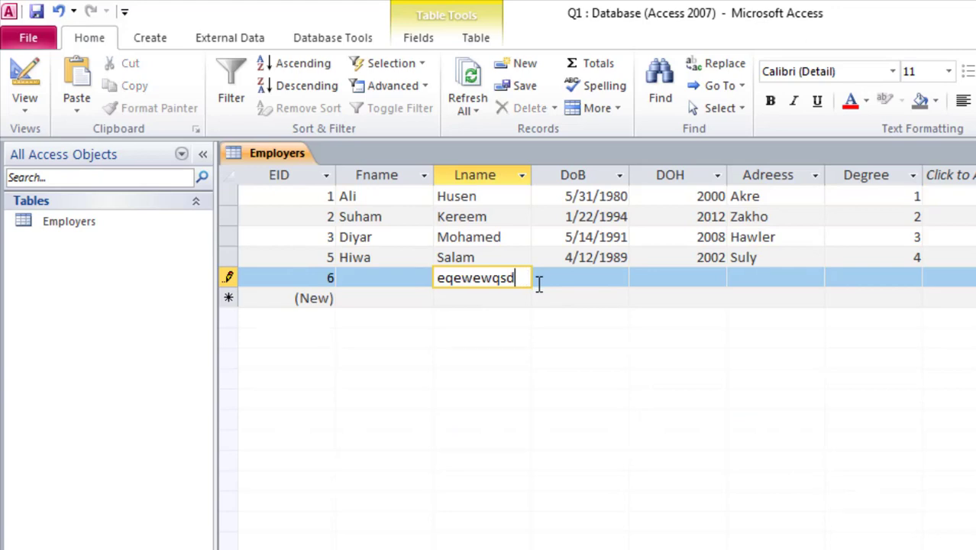
key(BackSpace)
key(BackSpace)
key(BackSpace)
key(BackSpace)
key(BackSpace)
key(BackSpace)
key(BackSpace)
key(BackSpace)
key(BackSpace)
key(BackSpace)
key(BackSpace)
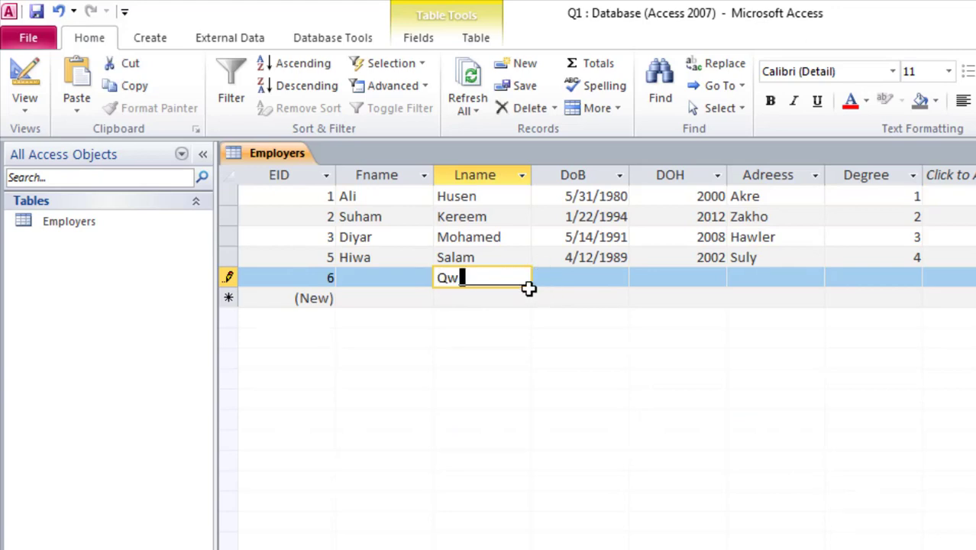
key(BackSpace)
key(BackSpace)
click(500, 298)
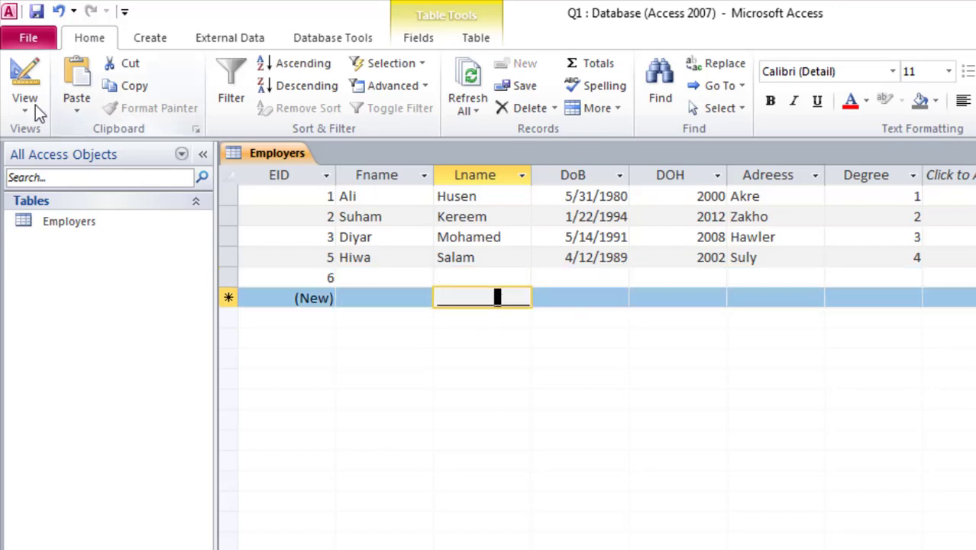
Select the DoB field in Design view and bring up the requirements photo
click(26, 82)
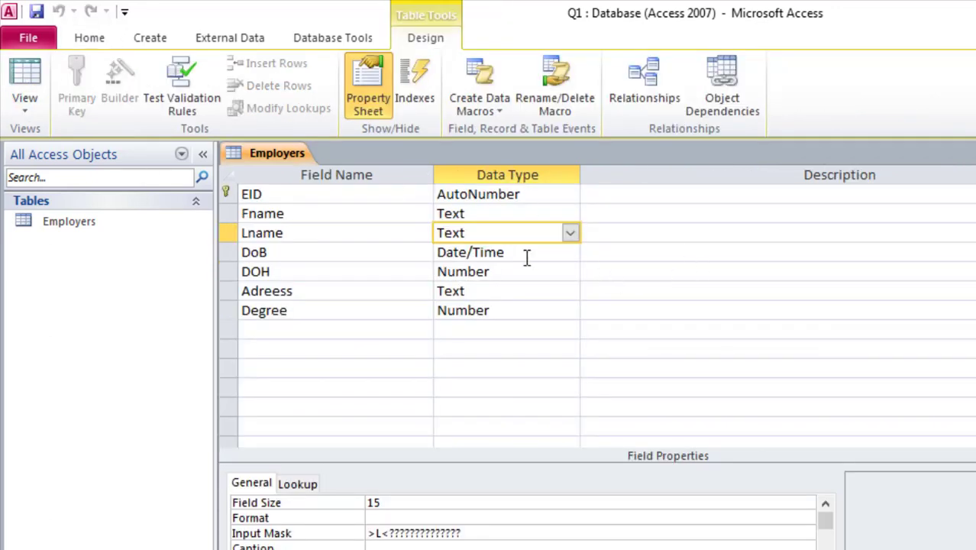
click(526, 255)
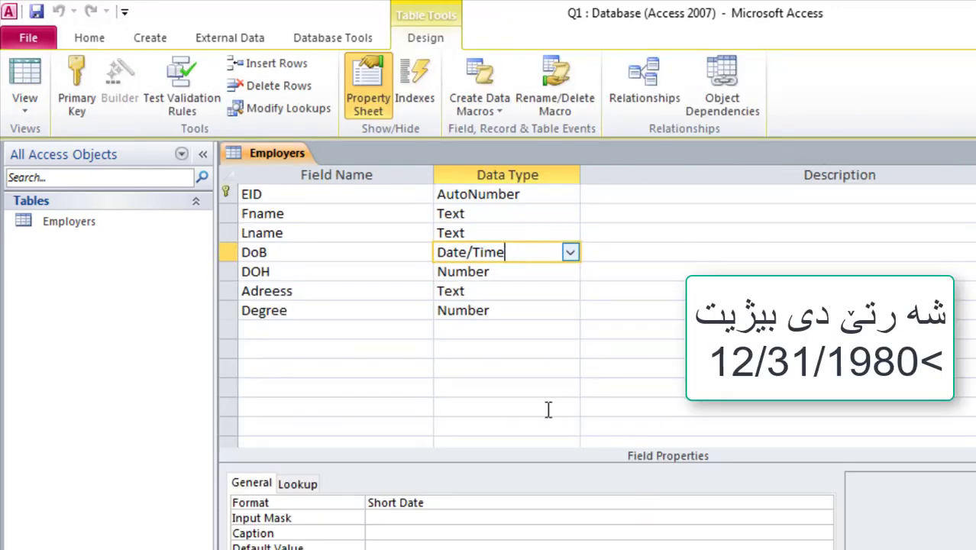
key(alt+Tab)
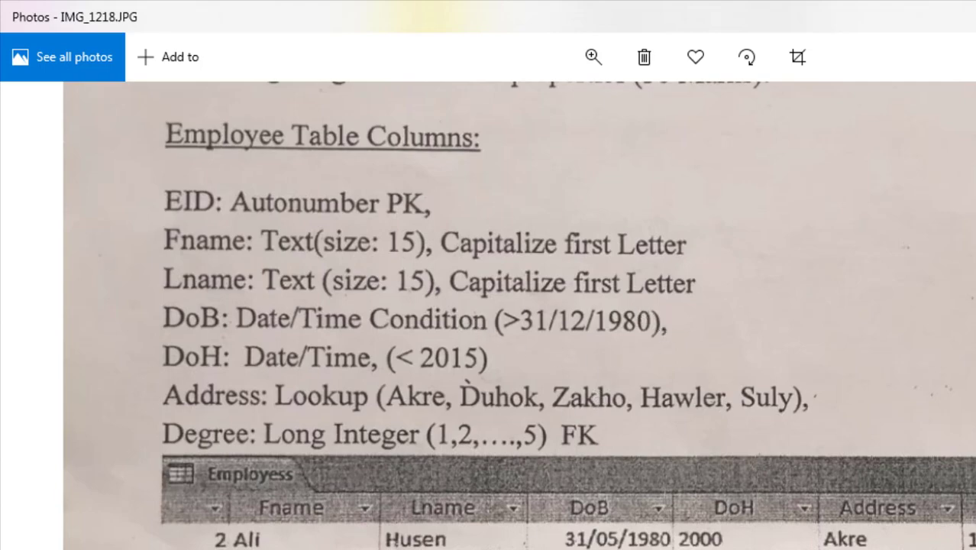
Return to Access and show the Employers datasheet
key(alt+Tab)
click(25, 90)
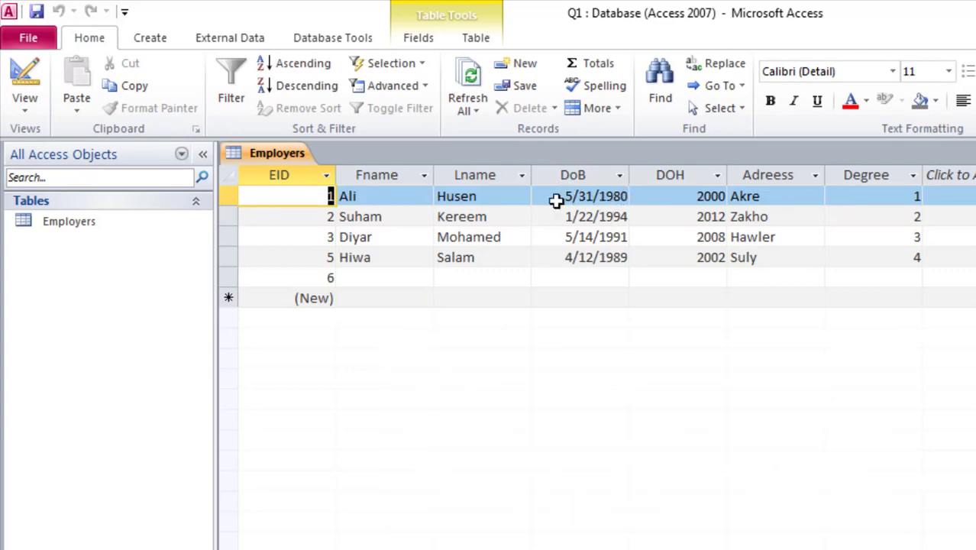
Give the DoB field the validation rule >31/12/1980 and switch to Datasheet view
click(24, 79)
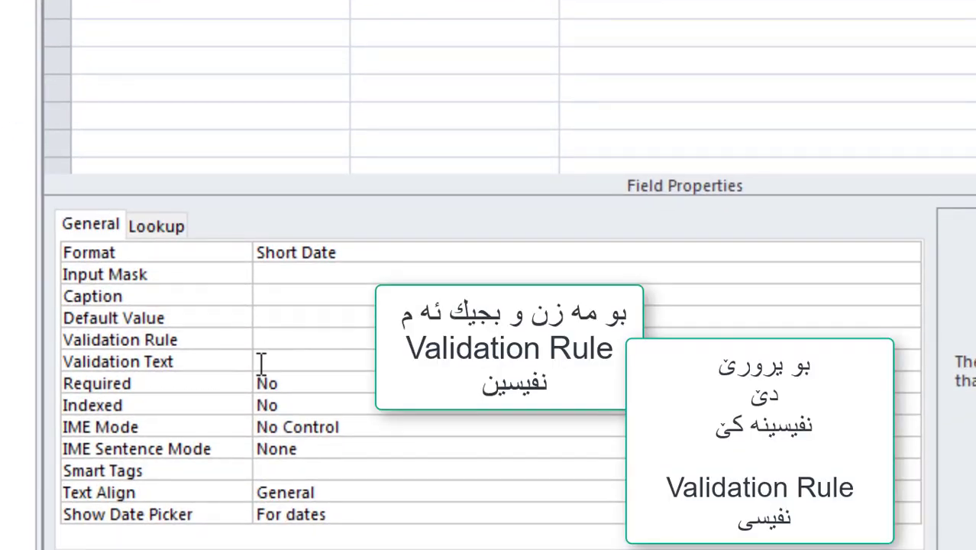
click(276, 345)
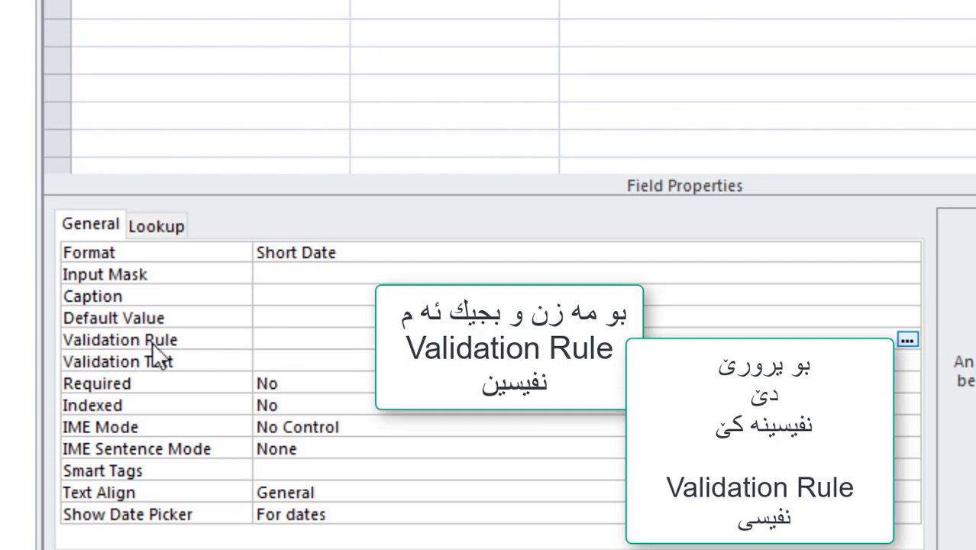
click(281, 360)
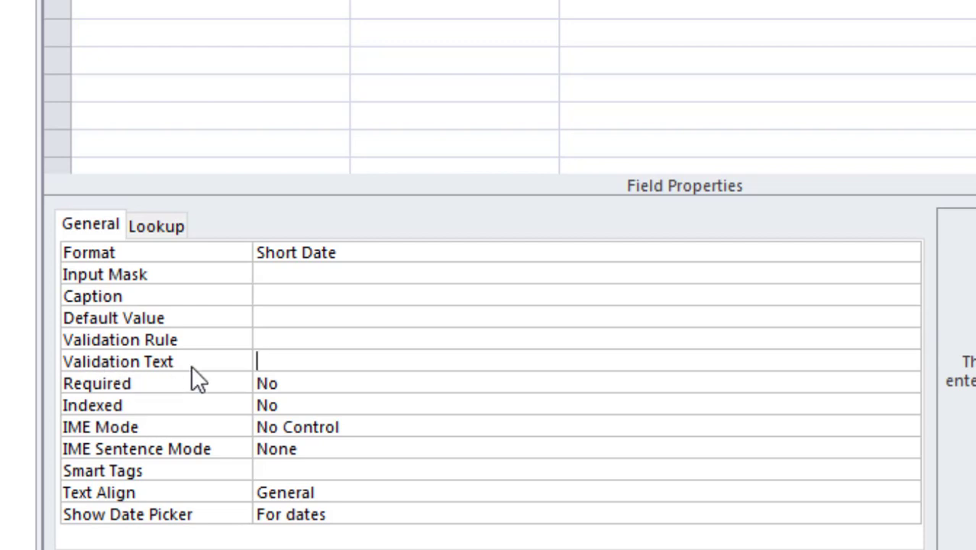
click(279, 337)
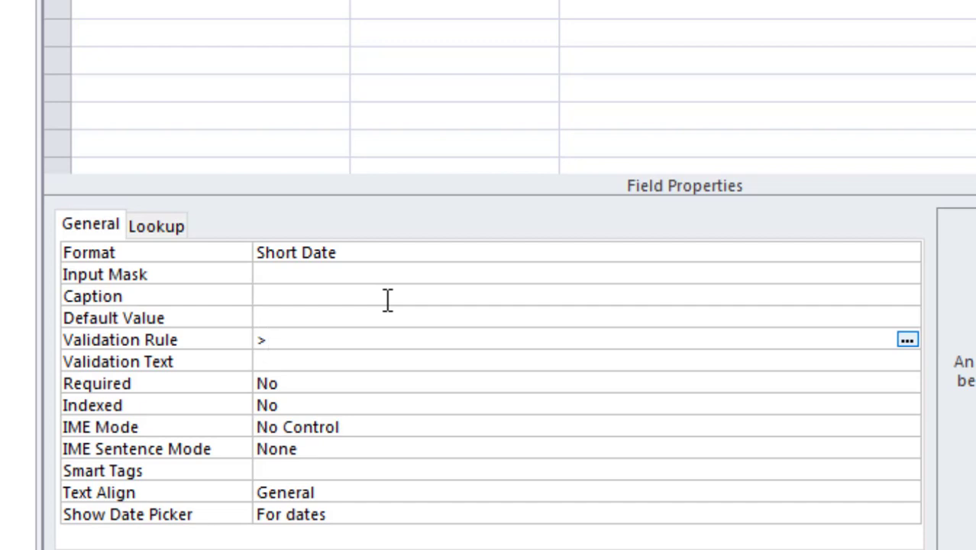
text(>31/12/)
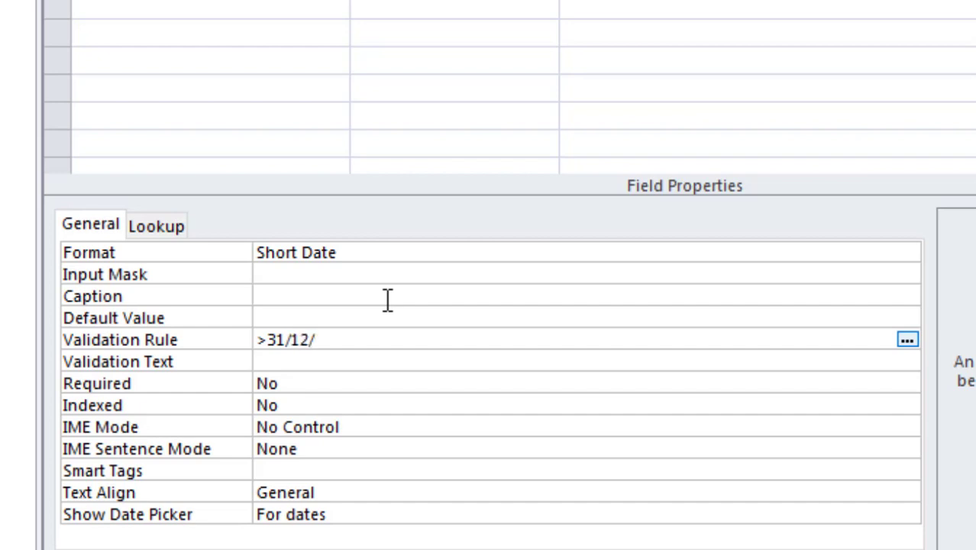
text(1980)
key(Return)
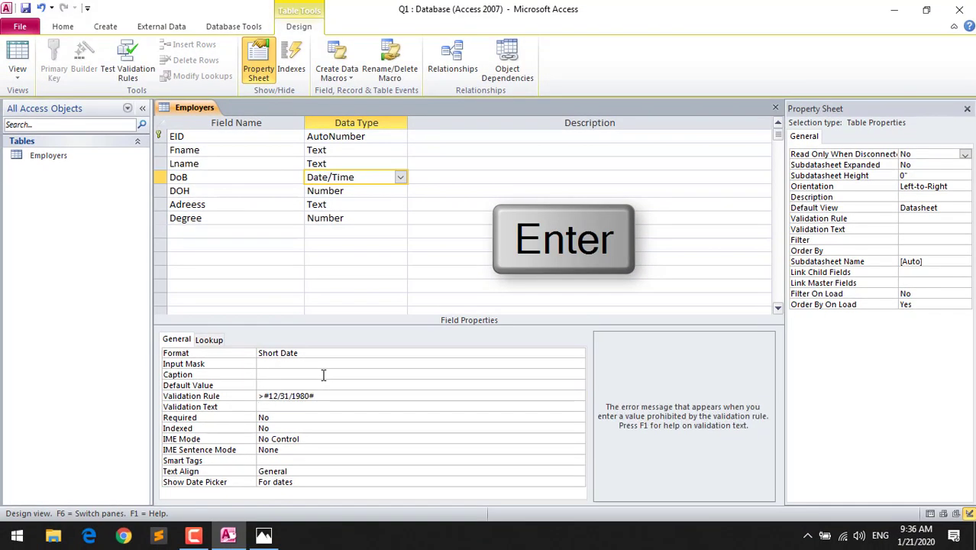
click(17, 60)
Save the table and test existing records against the new DoB rule
click(464, 308)
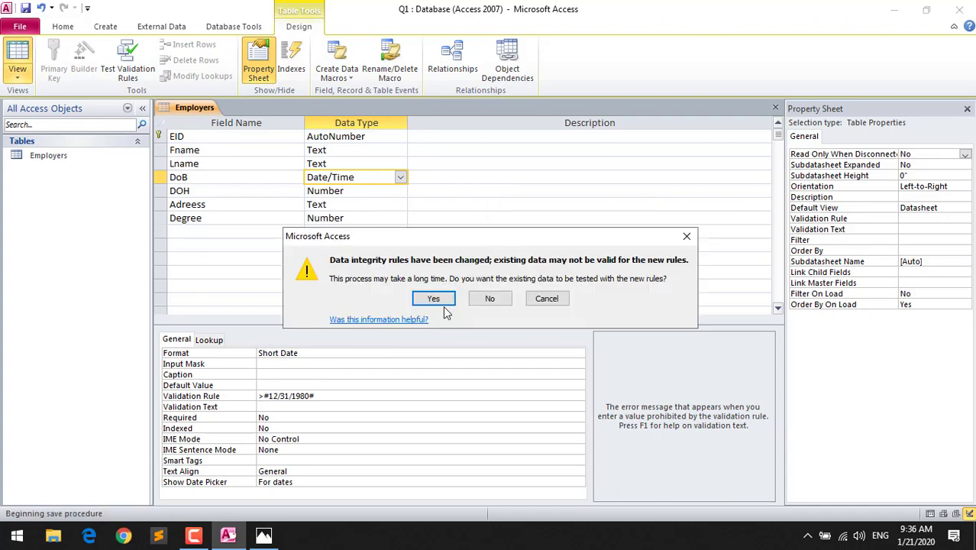
click(443, 302)
click(447, 313)
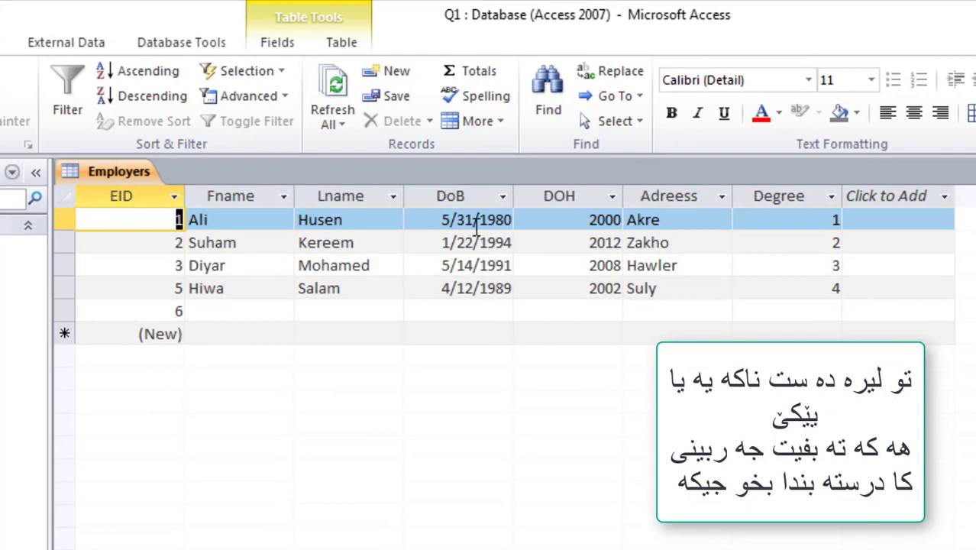
Enter 5/31/1980 as record 6's birth date and dismiss the validation error
click(469, 318)
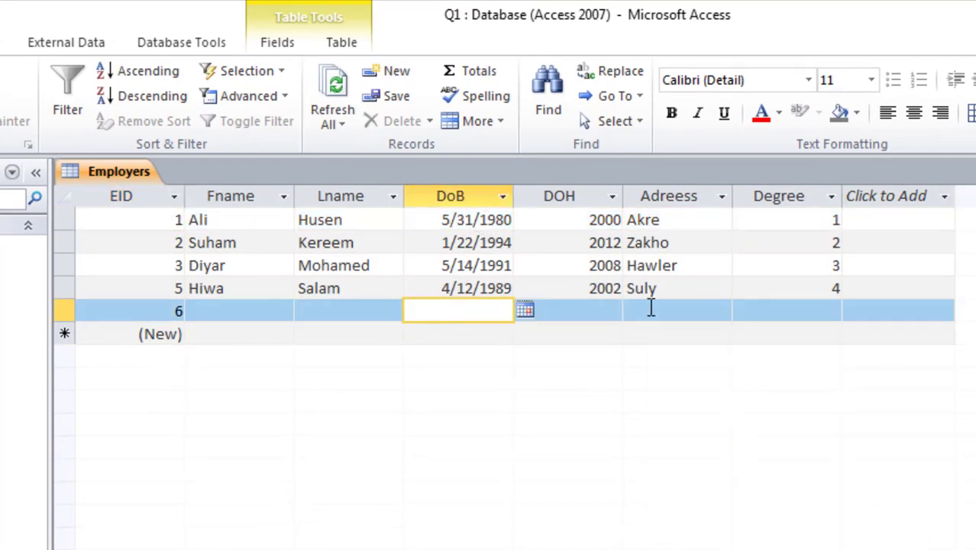
text(5/31/199)
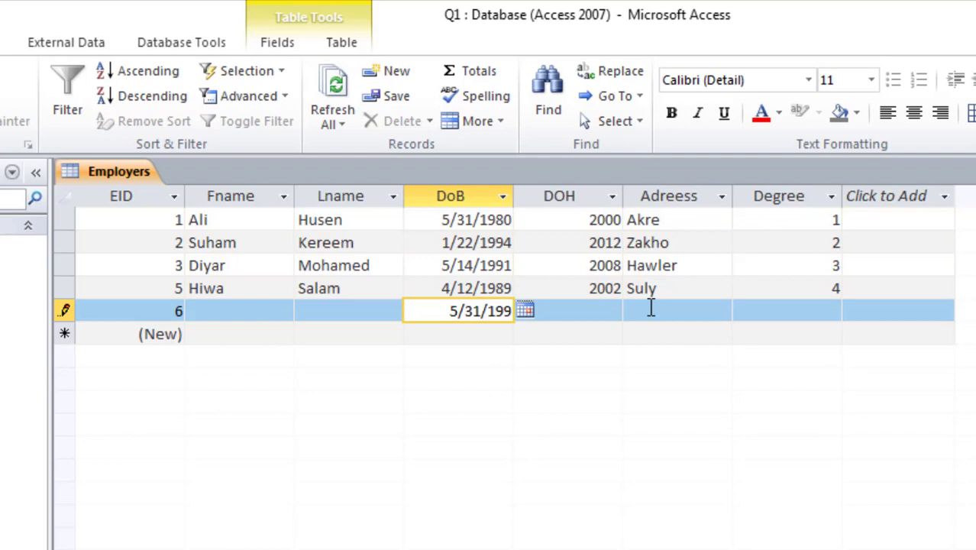
key(BackSpace)
text(80)
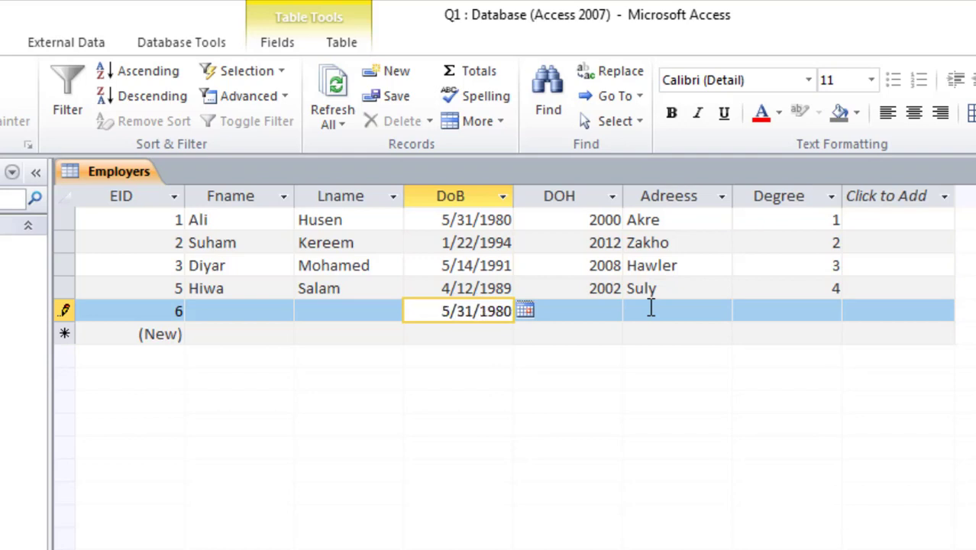
key(Tab)
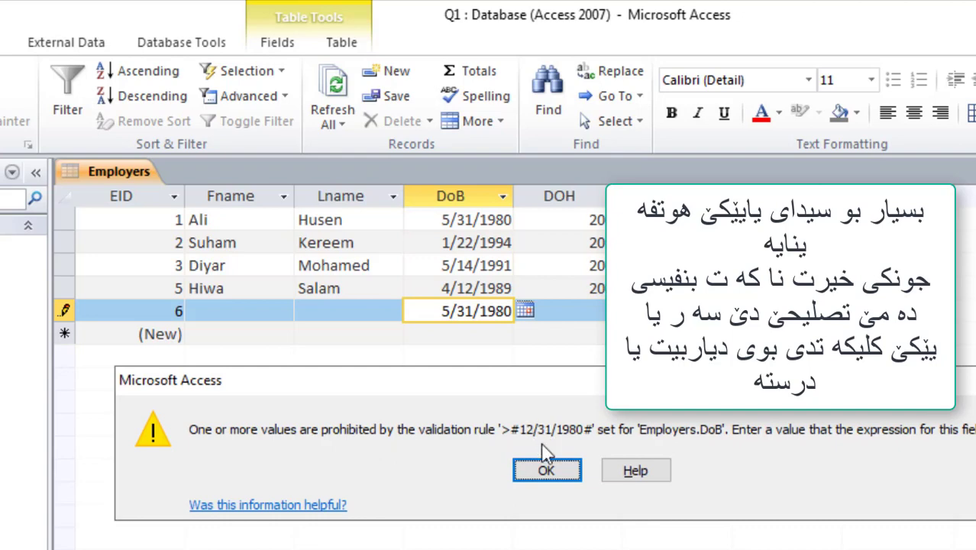
click(532, 471)
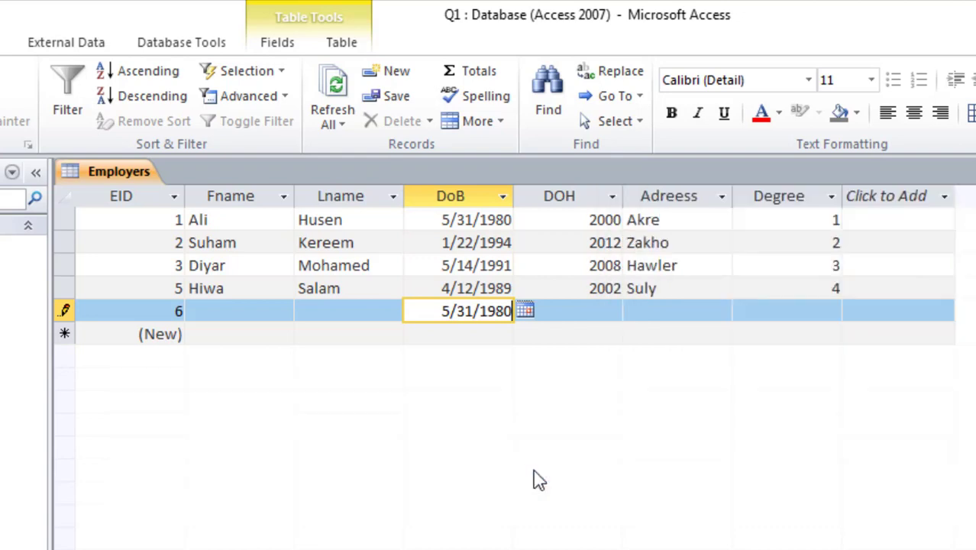
key(F2)
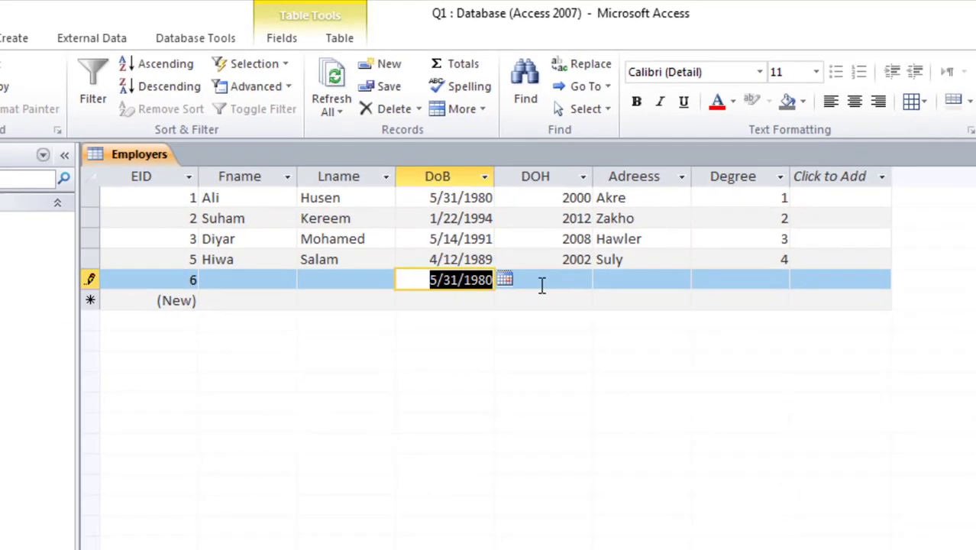
Finish the DoB validation text as 'j7el xalataaaaaaa' and save the table
key(Delete)
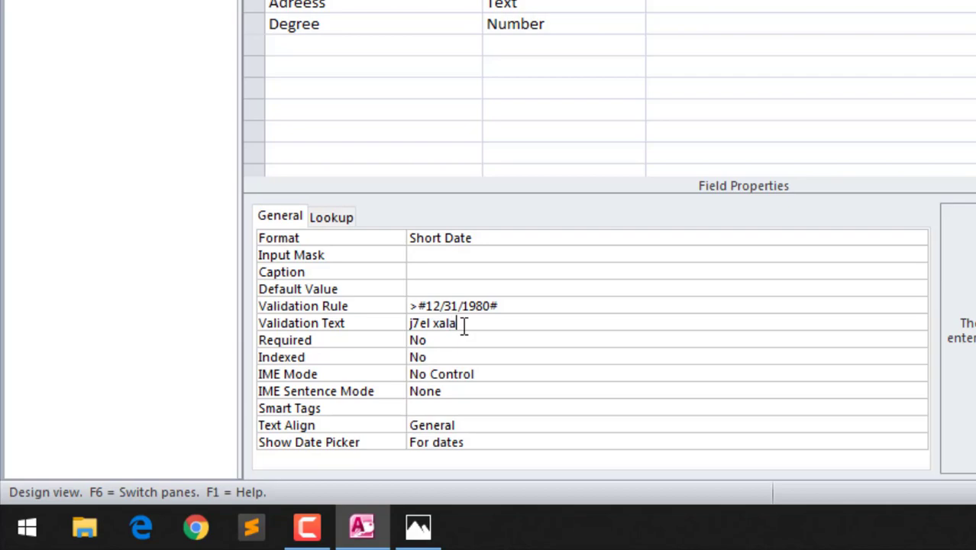
text(aaaaaa)
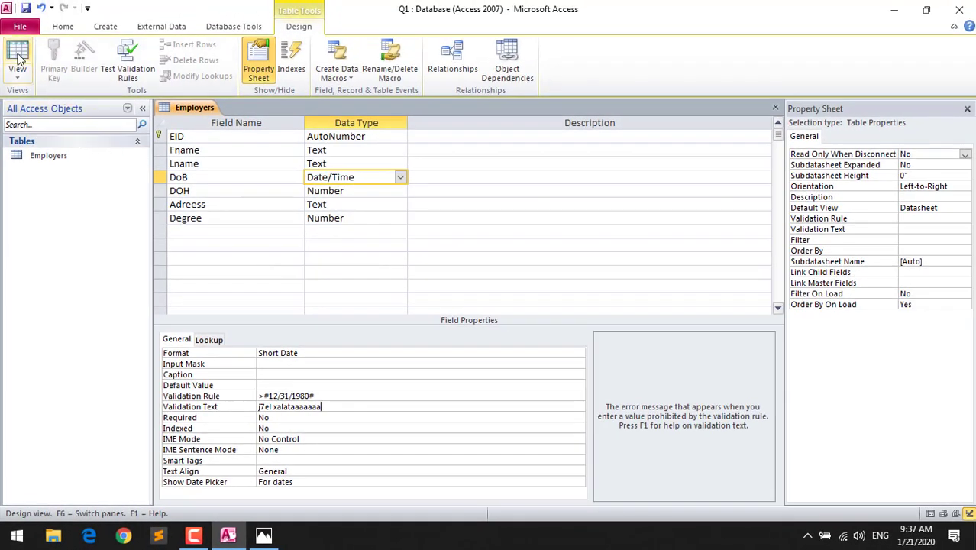
click(19, 12)
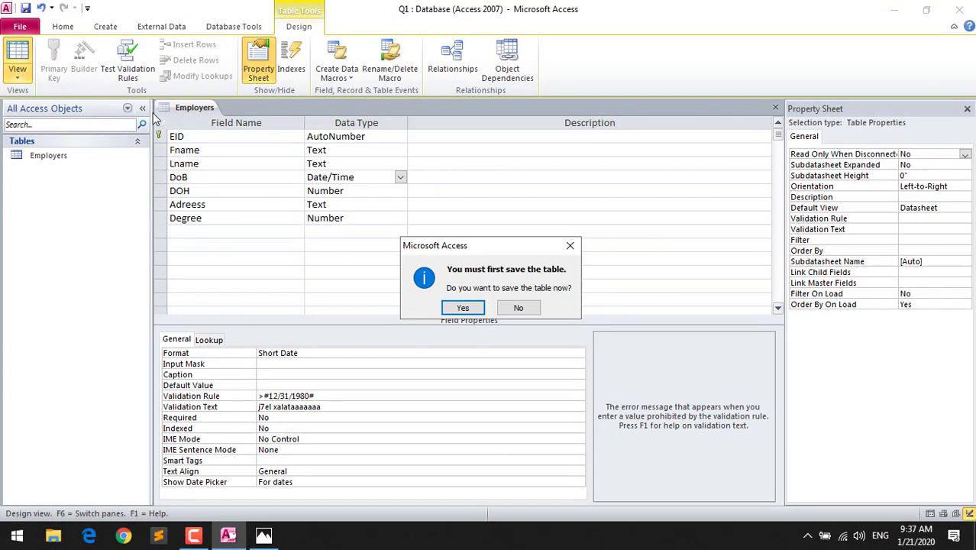
click(463, 307)
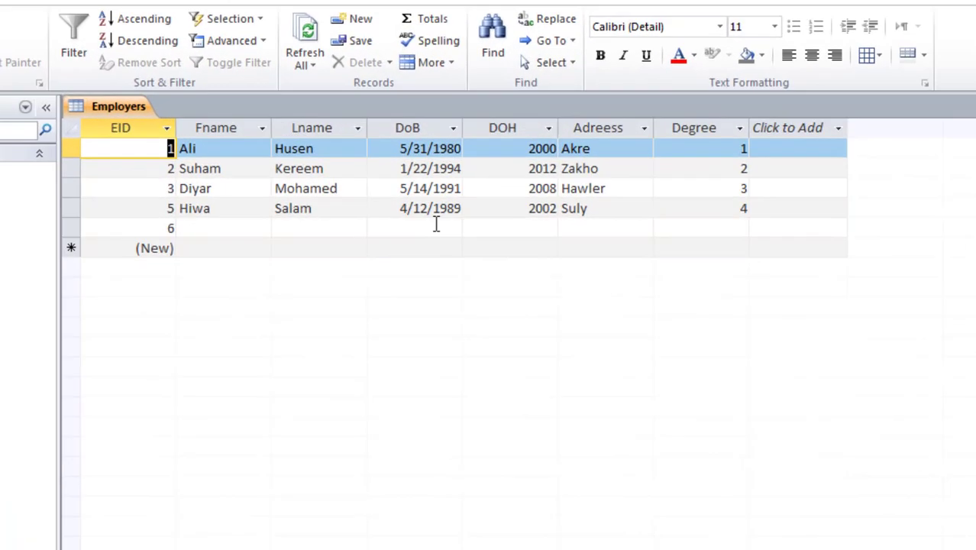
Retest 5/31/1980 in record 6, dismiss the custom error, and clear the rejected date
click(416, 192)
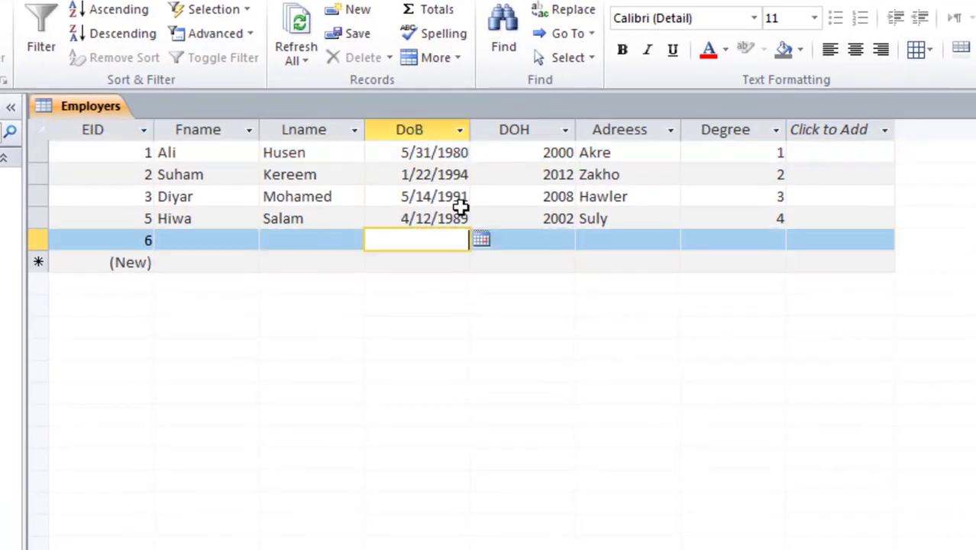
text(5/31/1)
key(BackSpace)
text(/)
key(BackSpace)
text(1980)
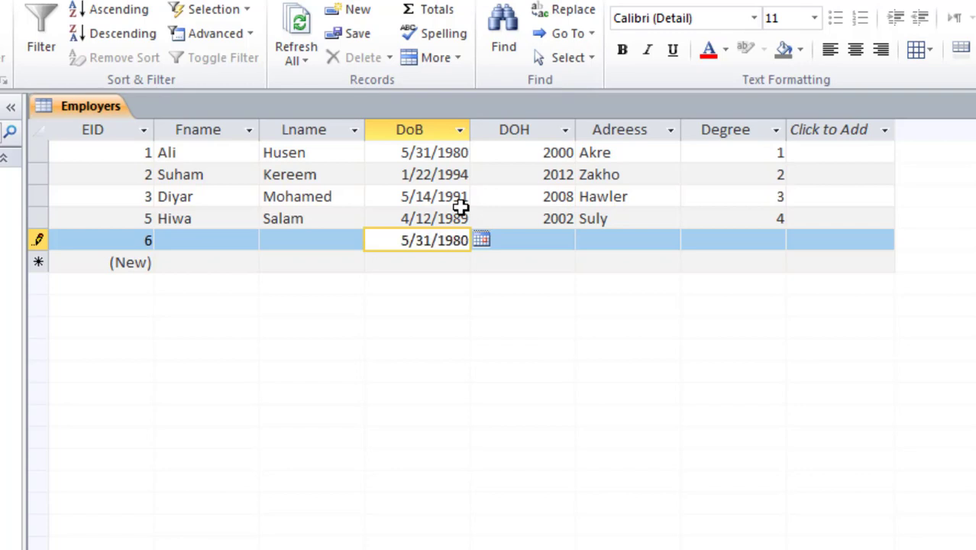
key(Tab)
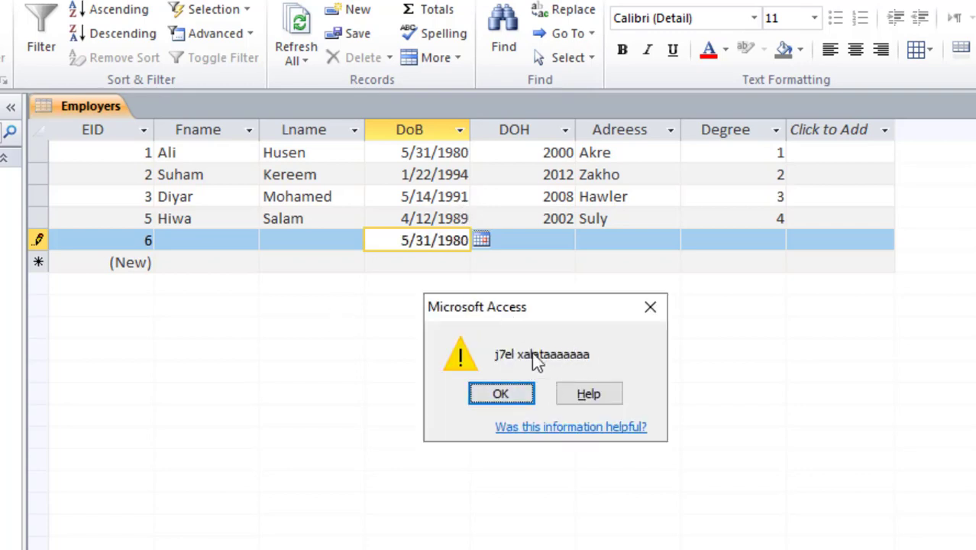
click(496, 397)
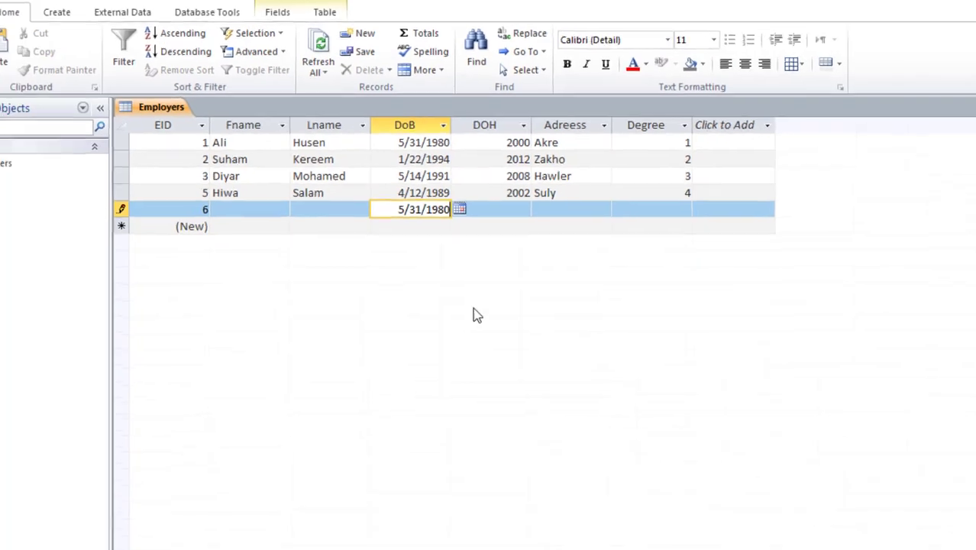
drag(389, 209, 466, 215)
key(Delete)
In Design view, select the DOH field and check the exam photo's requirements
click(17, 60)
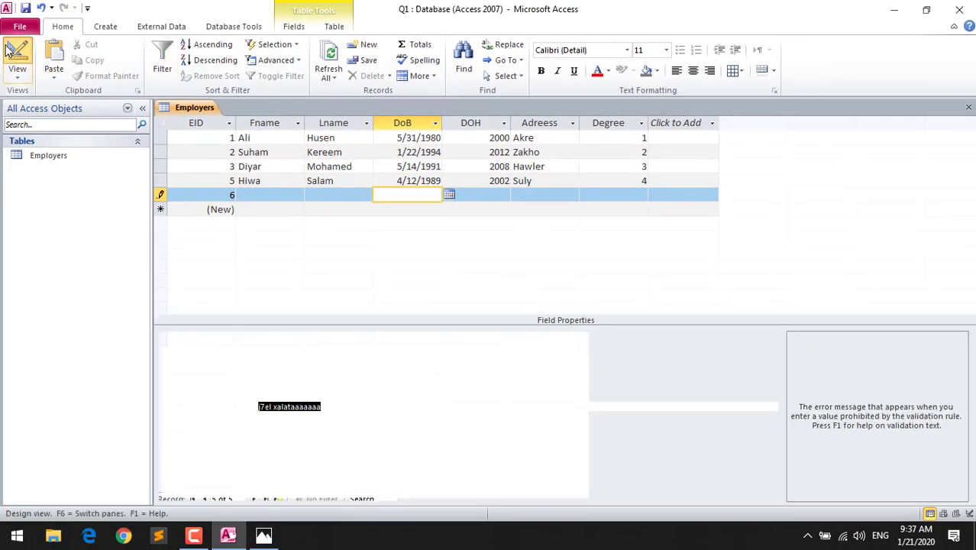
click(275, 190)
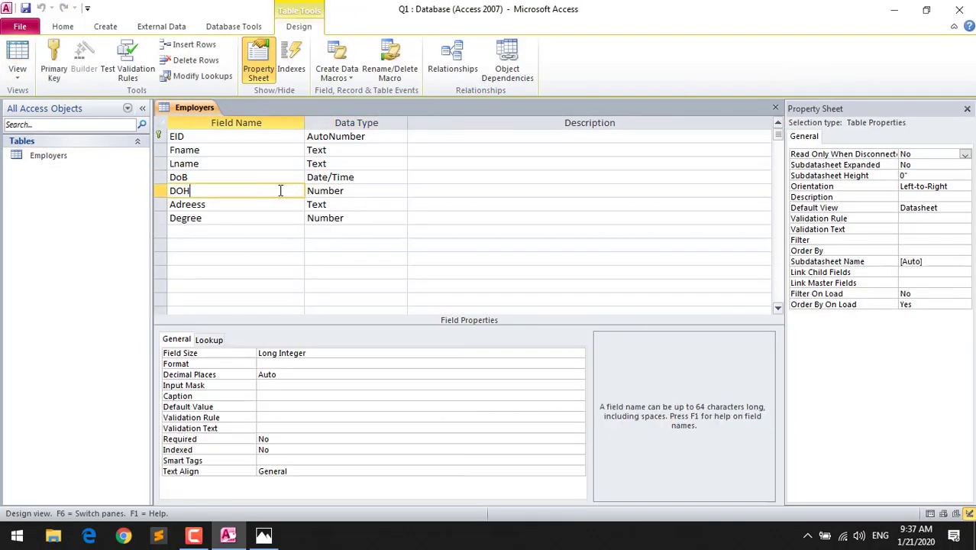
click(349, 192)
click(264, 535)
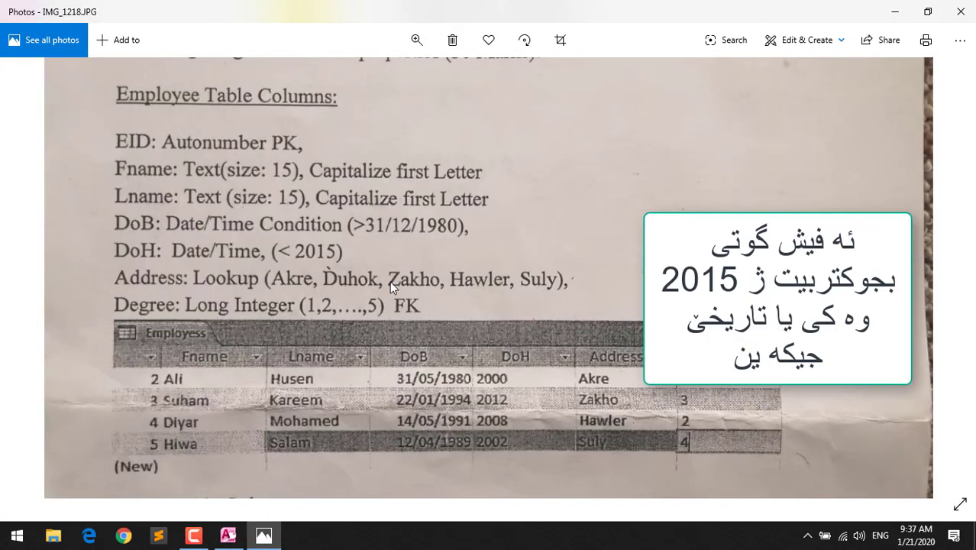
click(227, 535)
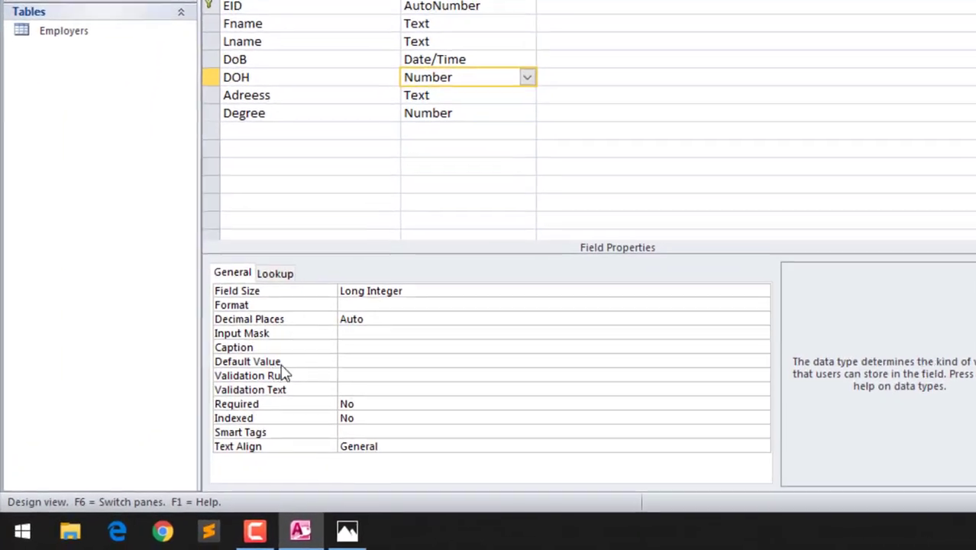
Give the DOH field the validation rule <2015, then select the Adreess field's data type
click(271, 407)
click(278, 413)
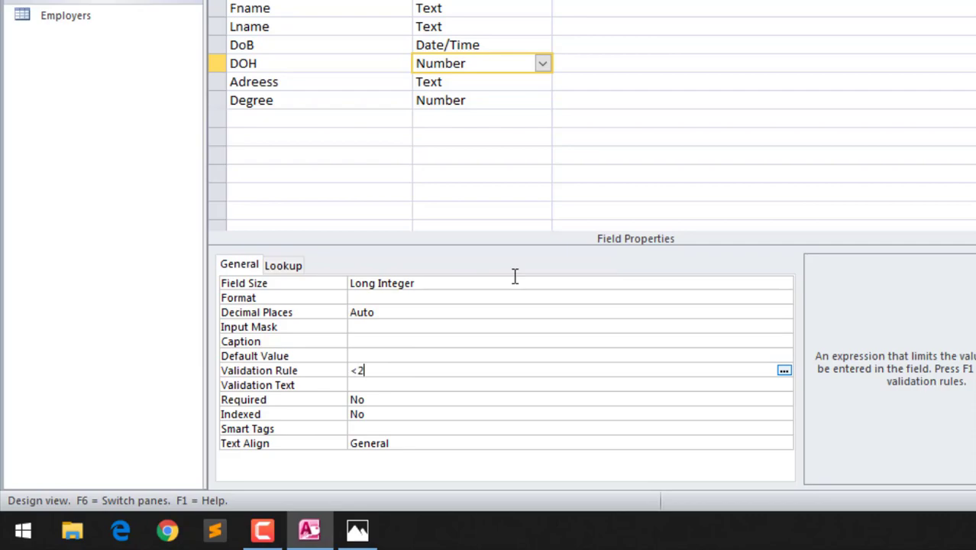
key(Return)
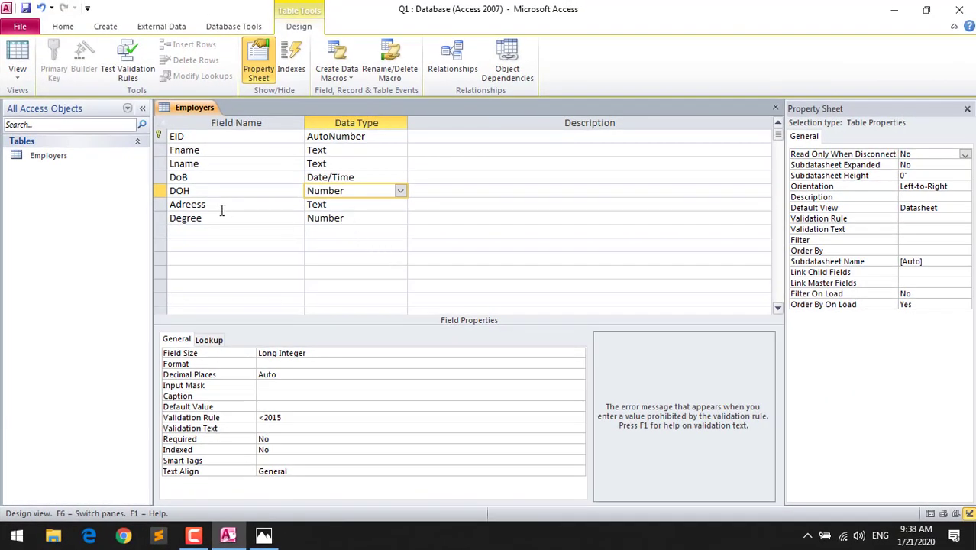
click(233, 206)
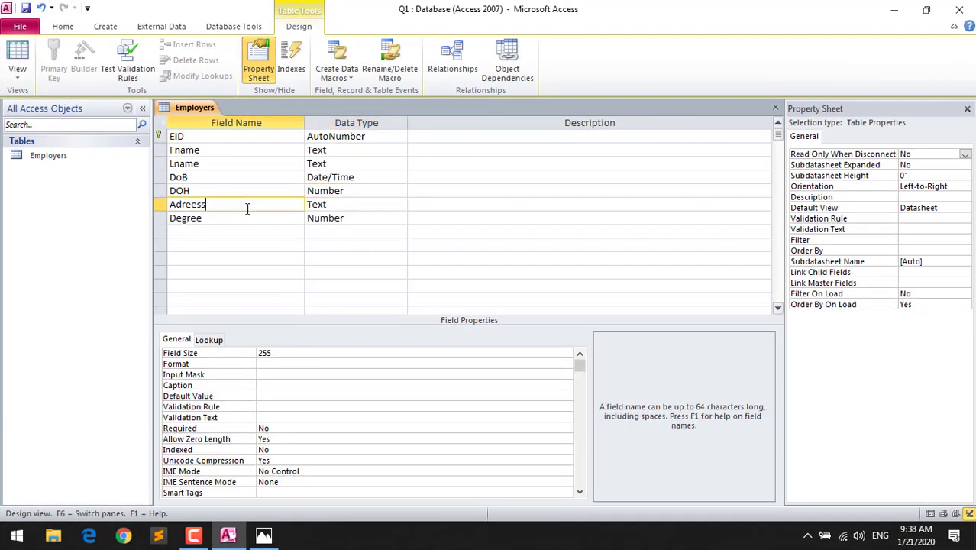
click(362, 206)
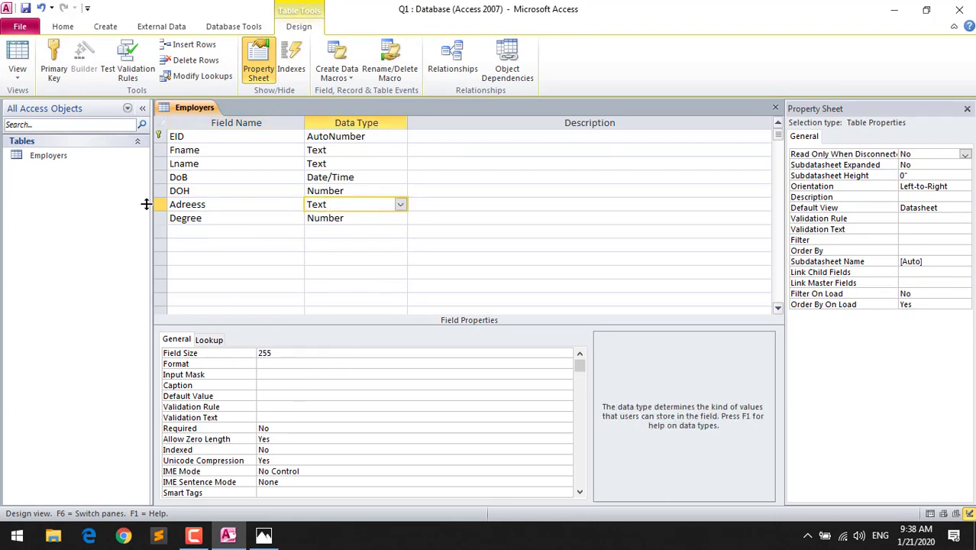
Save the Employers design, test existing data against the new rules, and return to Datasheet view
click(21, 53)
click(468, 307)
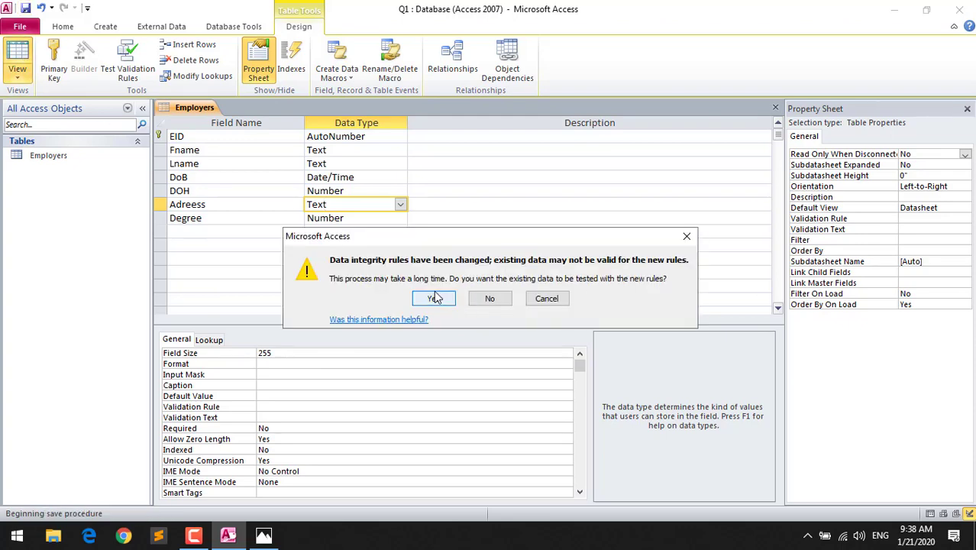
click(438, 300)
click(439, 310)
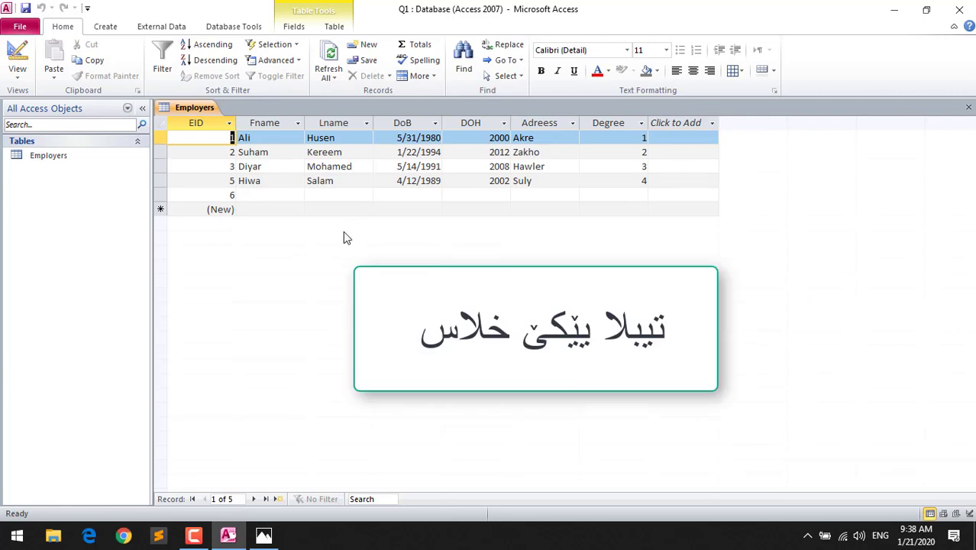
click(263, 535)
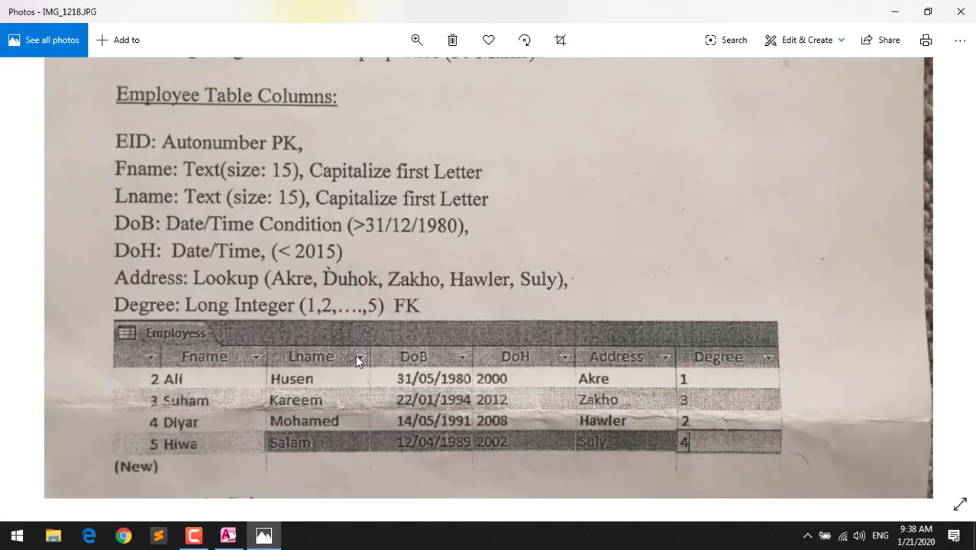
drag(355, 306, 355, 165)
drag(370, 406, 371, 155)
drag(175, 132, 172, 164)
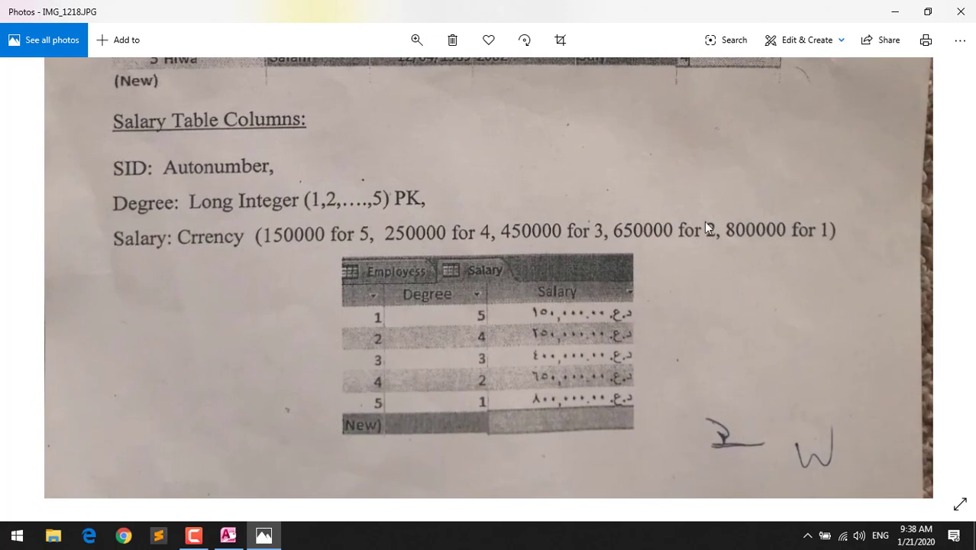
click(227, 535)
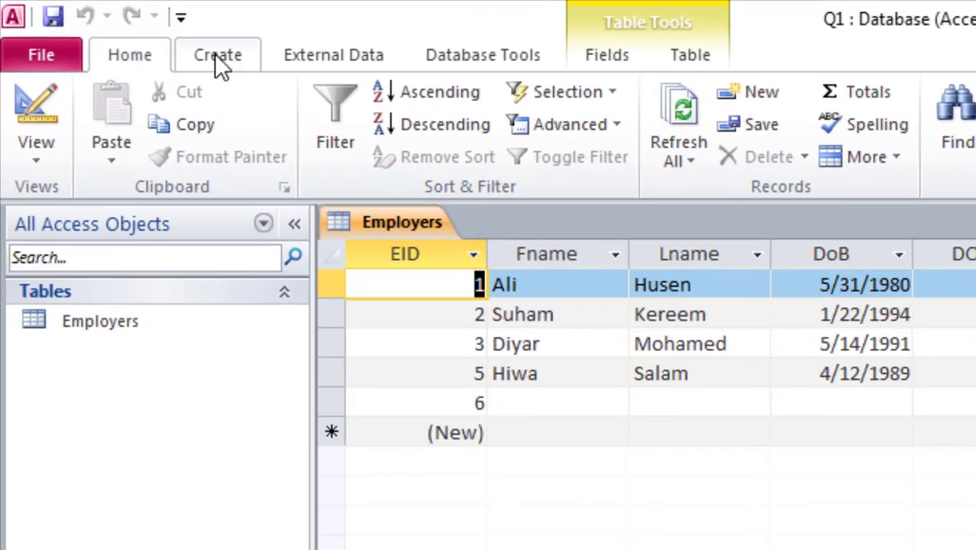
Create a blank table and save it as 'Salary', opening it in Design view
click(218, 59)
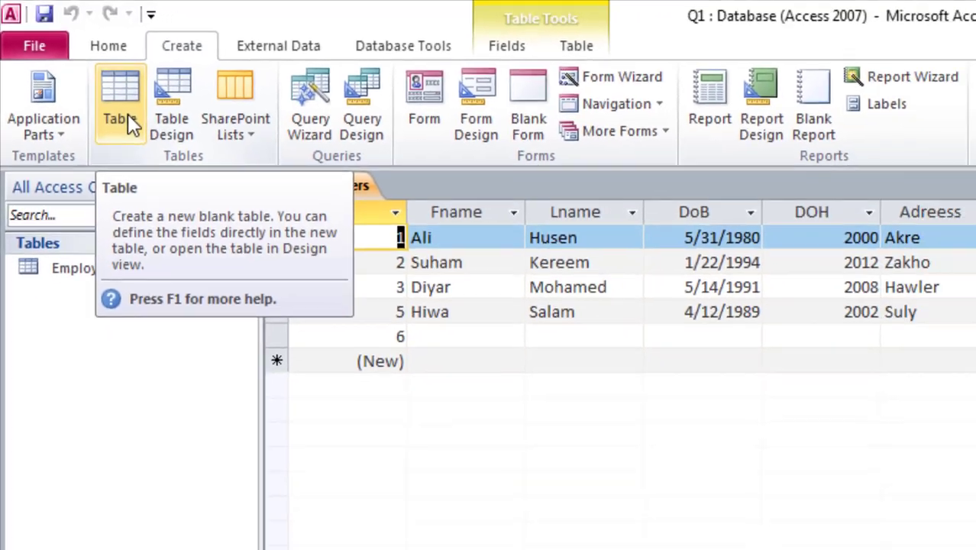
click(157, 138)
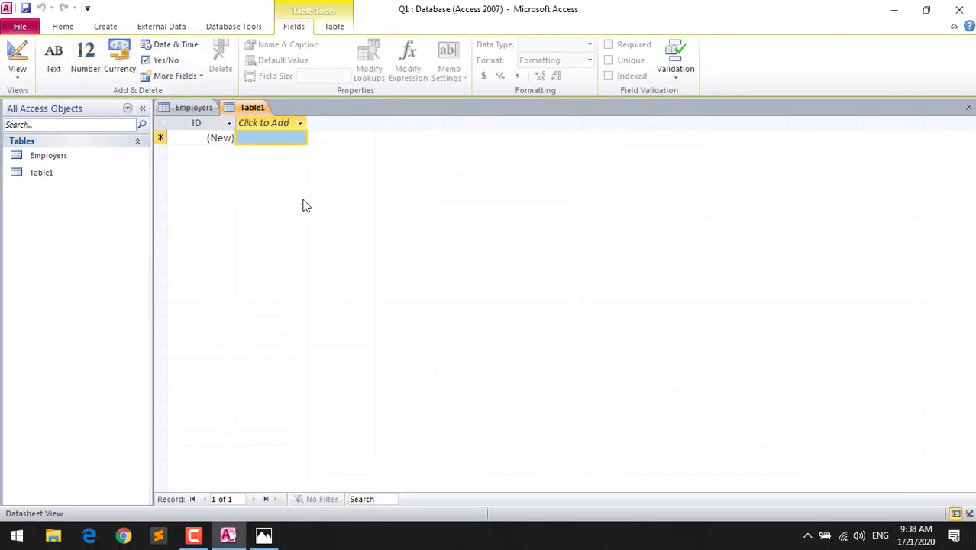
click(18, 60)
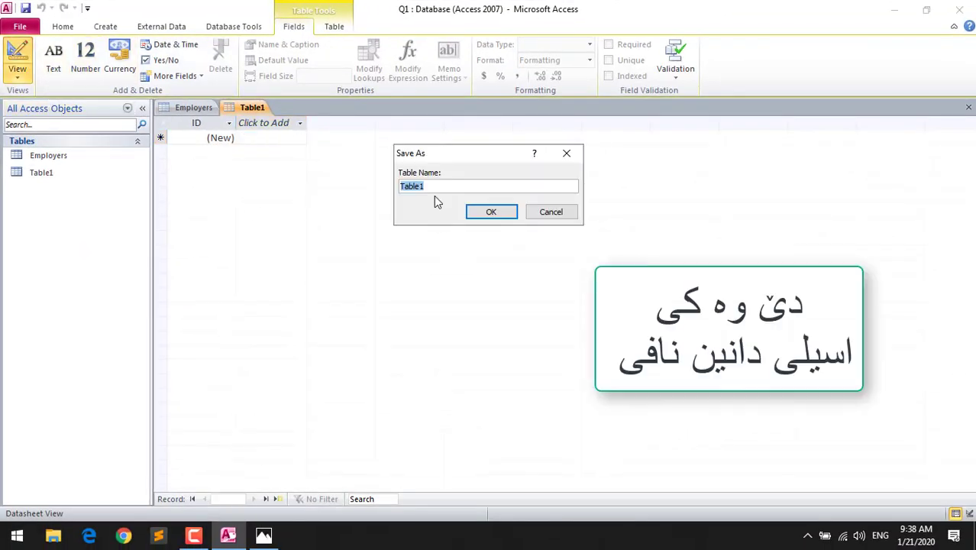
click(263, 534)
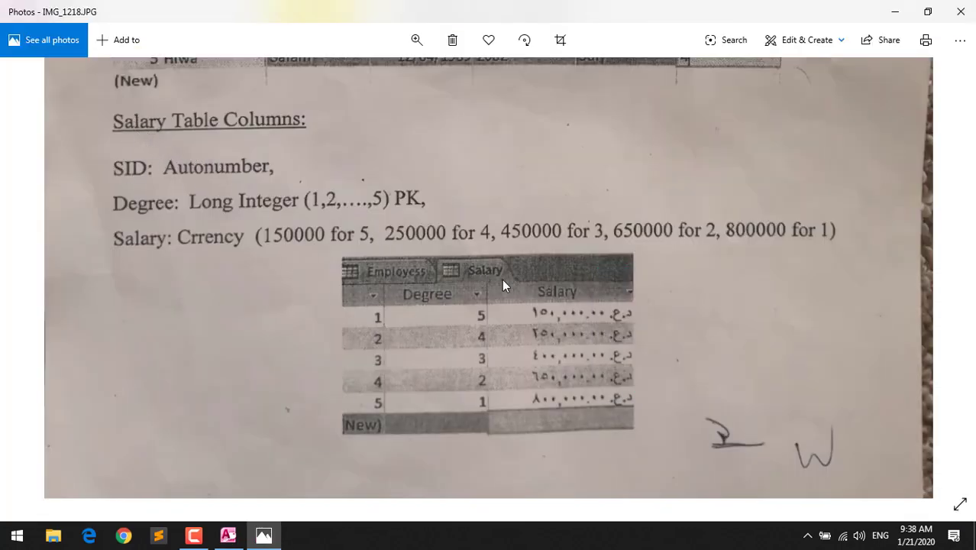
click(263, 535)
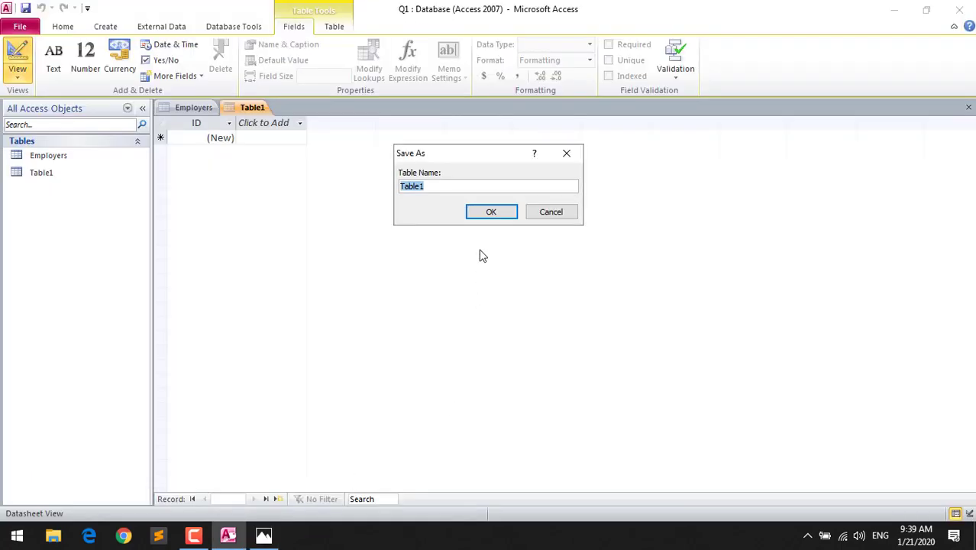
key(Caps_Lock)
text(S)
text(ala)
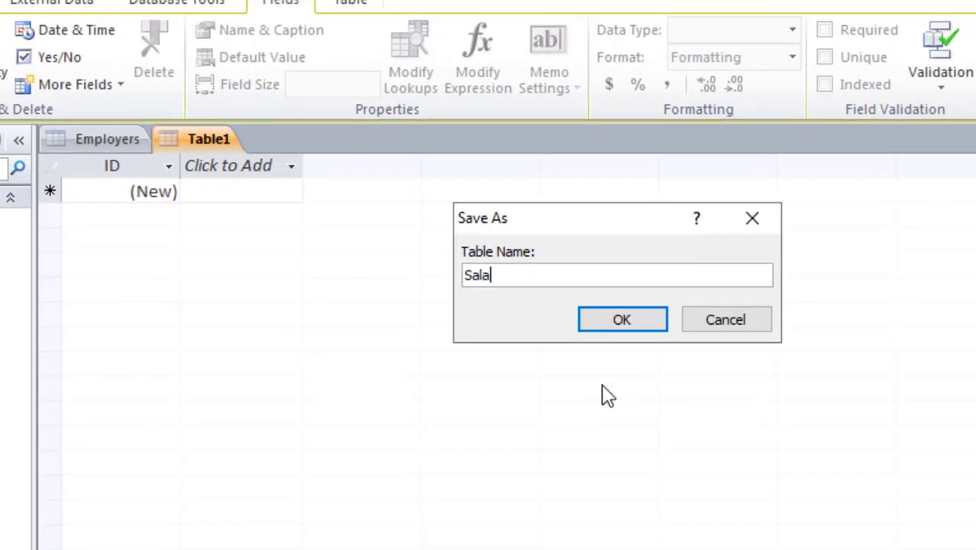
text(ry)
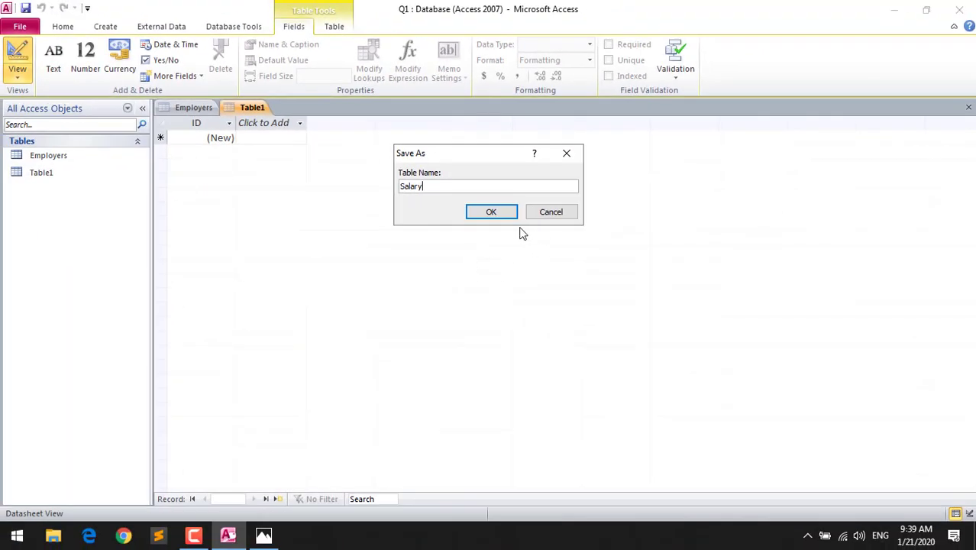
click(497, 212)
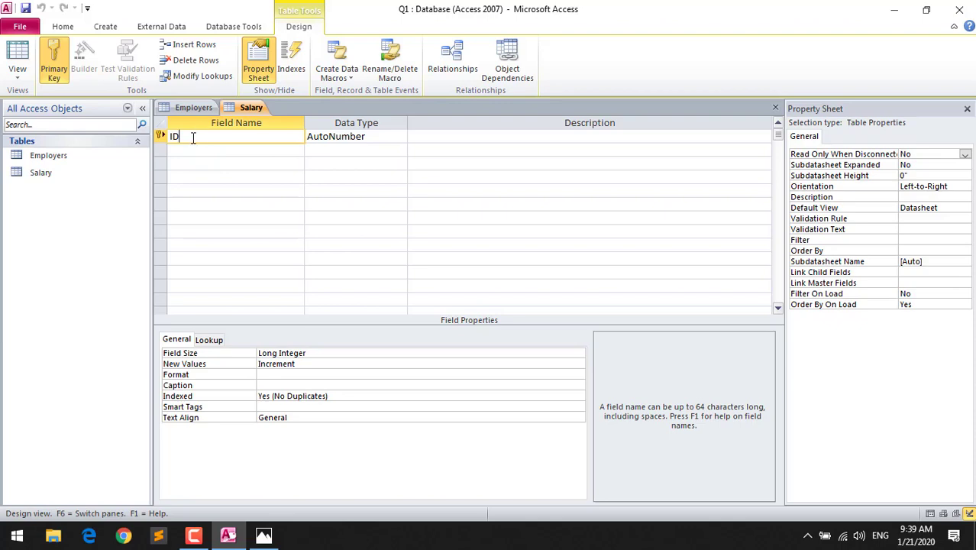
click(264, 534)
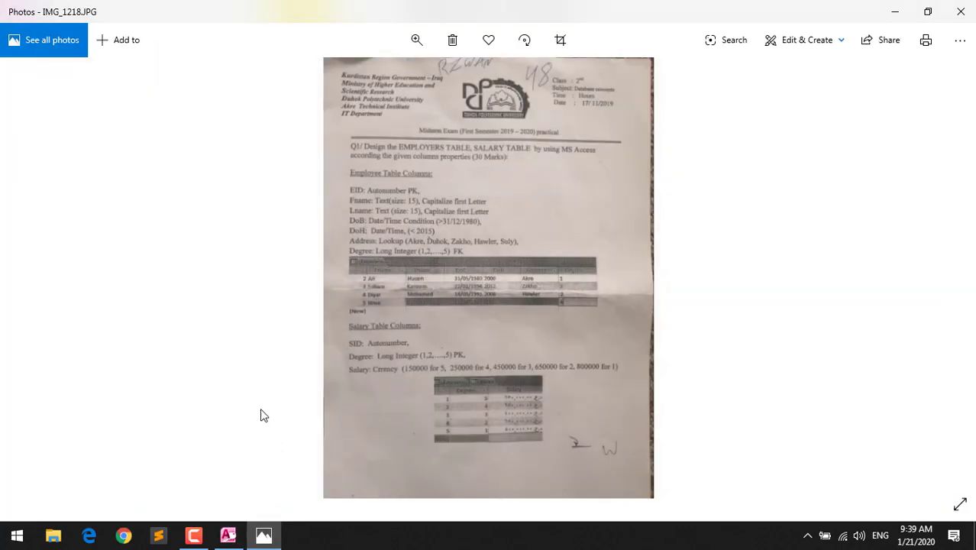
click(416, 40)
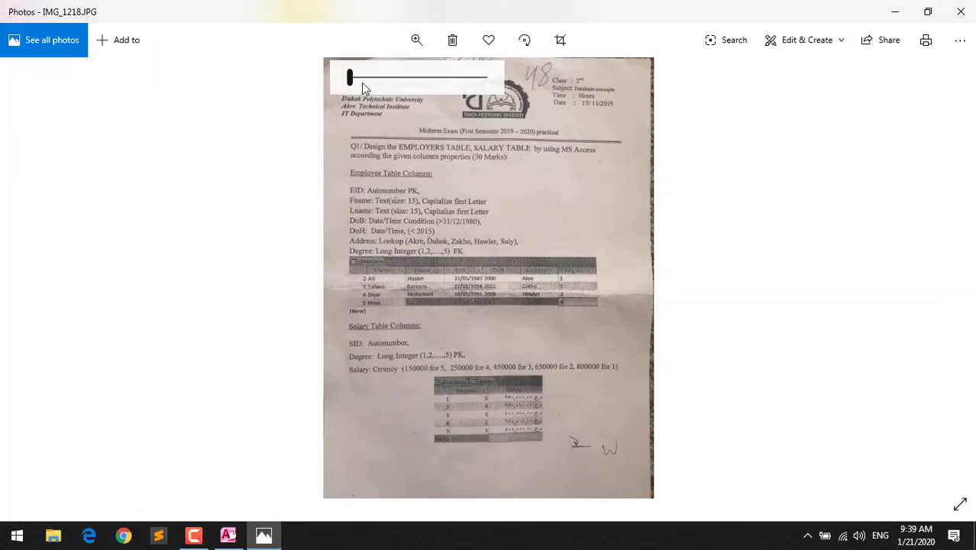
click(367, 79)
scroll(353, 214, up, 1)
scroll(354, 131, down, 2)
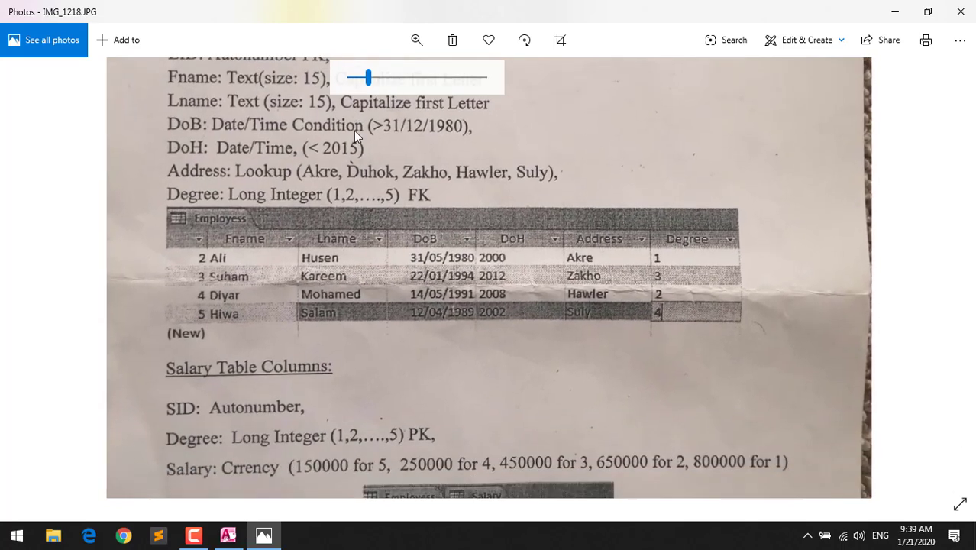
scroll(190, 358, down, 2)
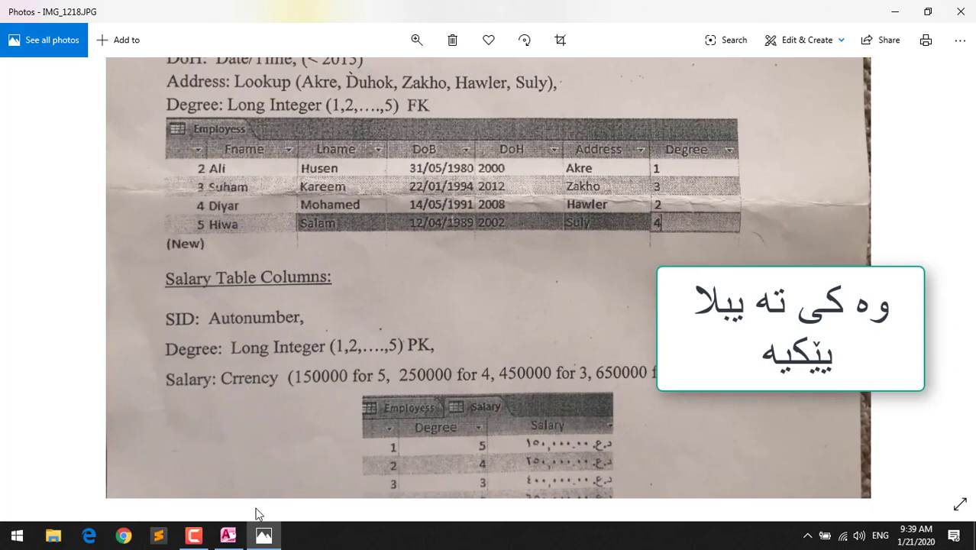
click(227, 534)
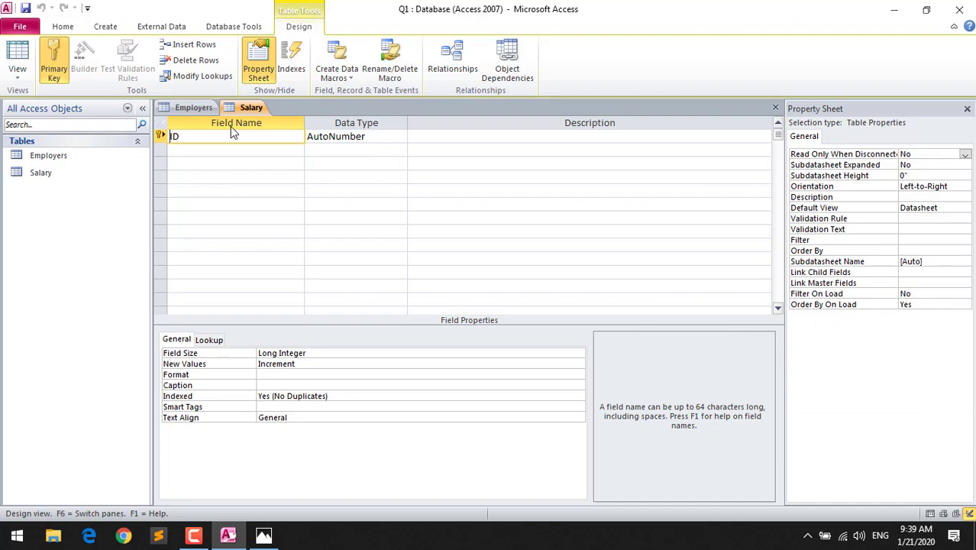
Finish the SID field name and add a Degree field with Number data type
text(S)
click(202, 148)
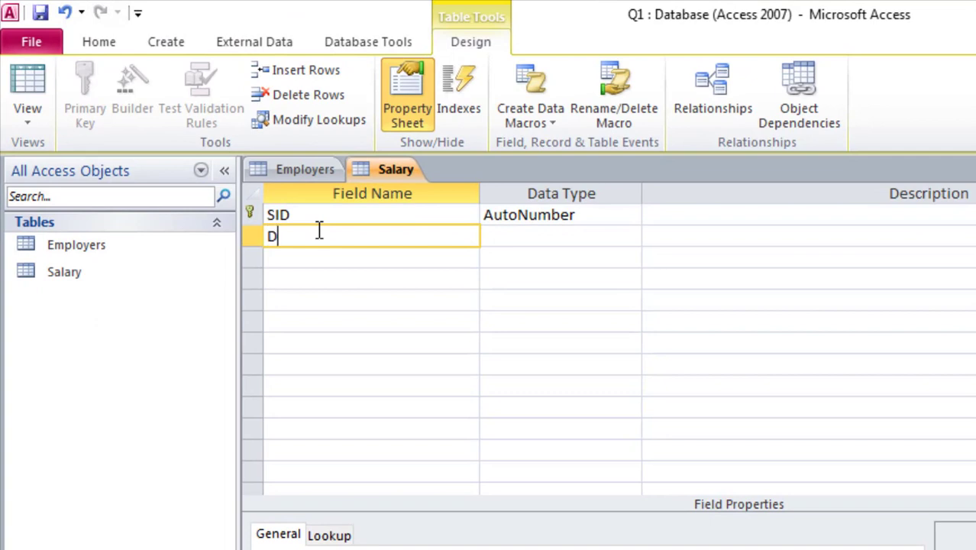
text(Degree)
click(578, 245)
click(631, 237)
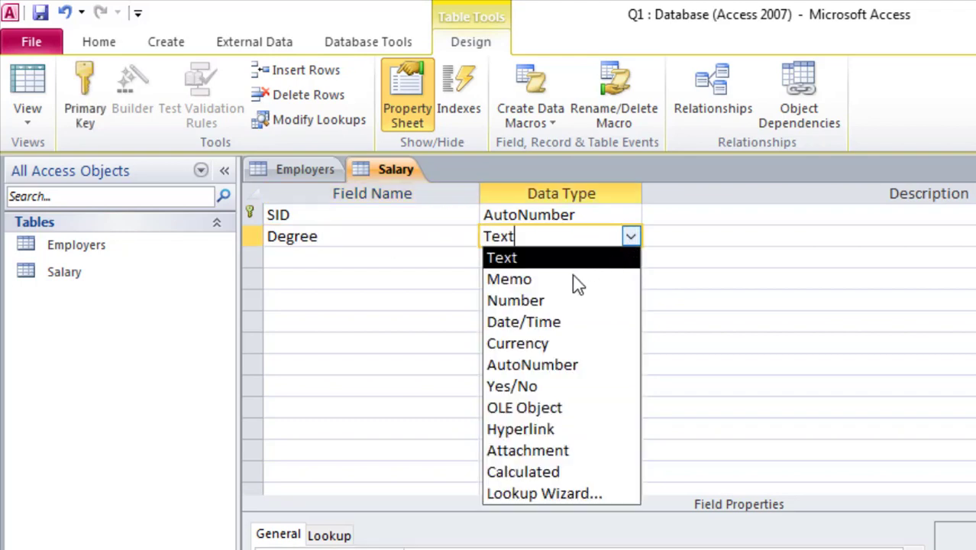
click(567, 303)
click(349, 263)
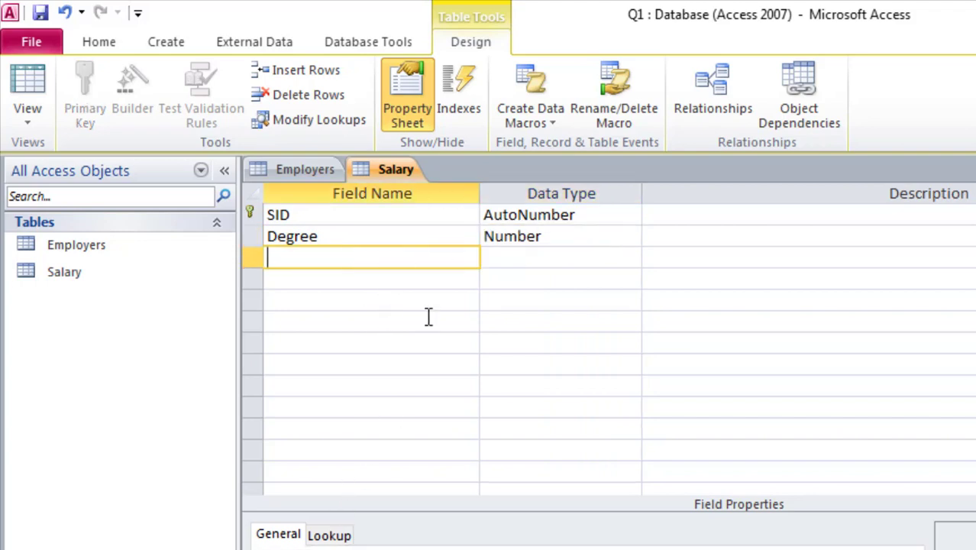
click(599, 234)
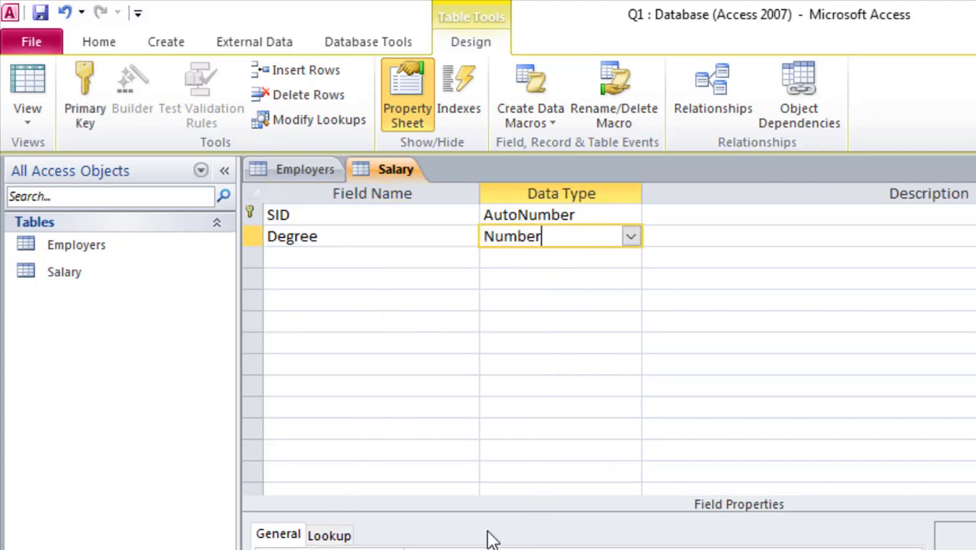
Add a Salary field with Currency type and Currency format, then save and open the datasheet
click(333, 256)
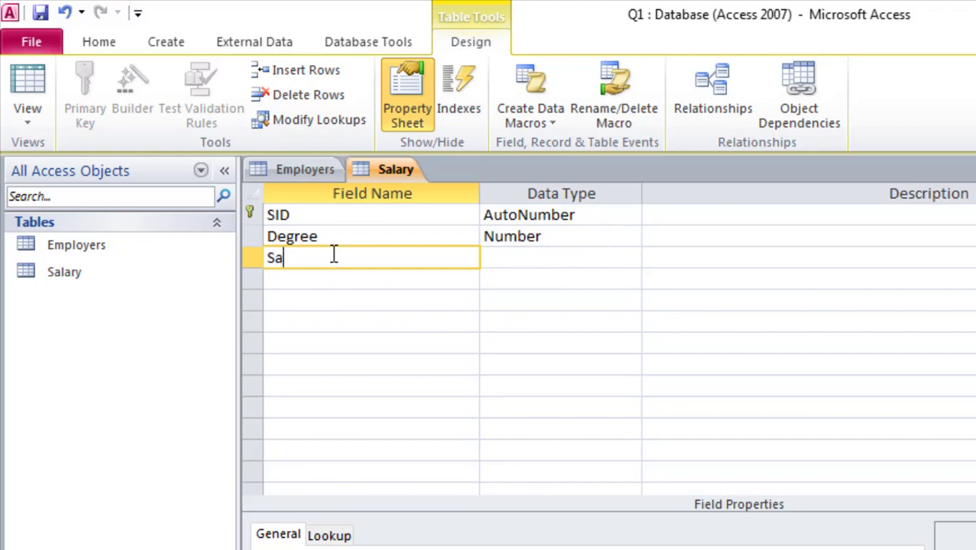
text(Salary)
click(575, 257)
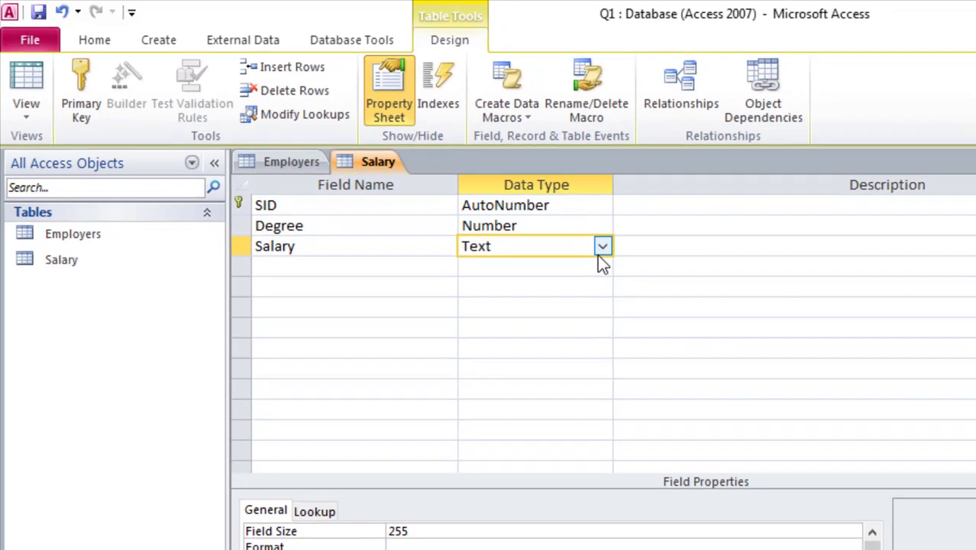
click(601, 251)
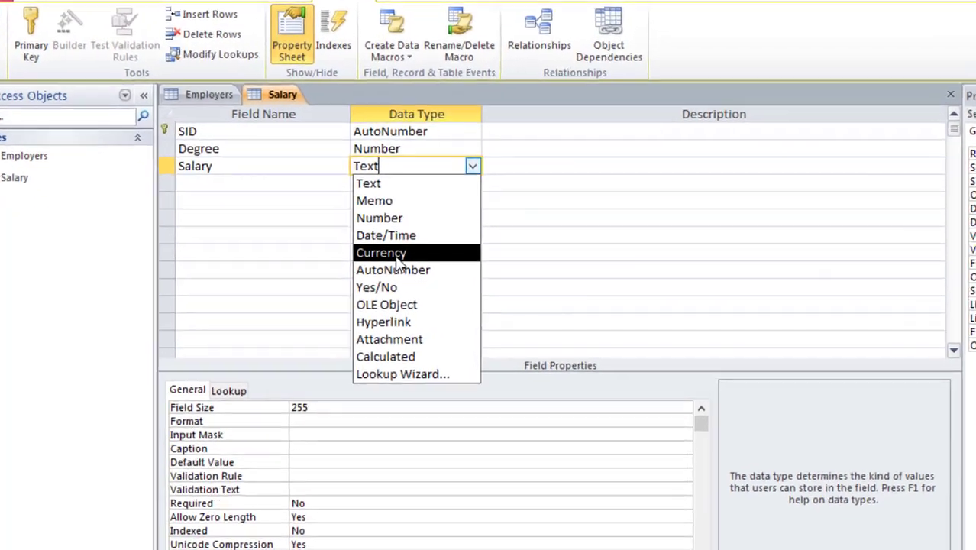
click(499, 347)
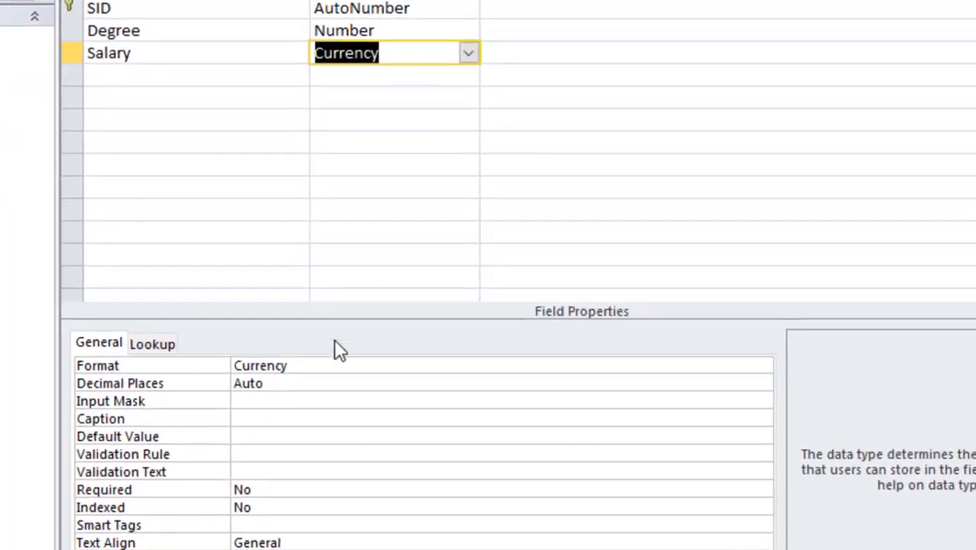
click(326, 369)
key(alt+Down)
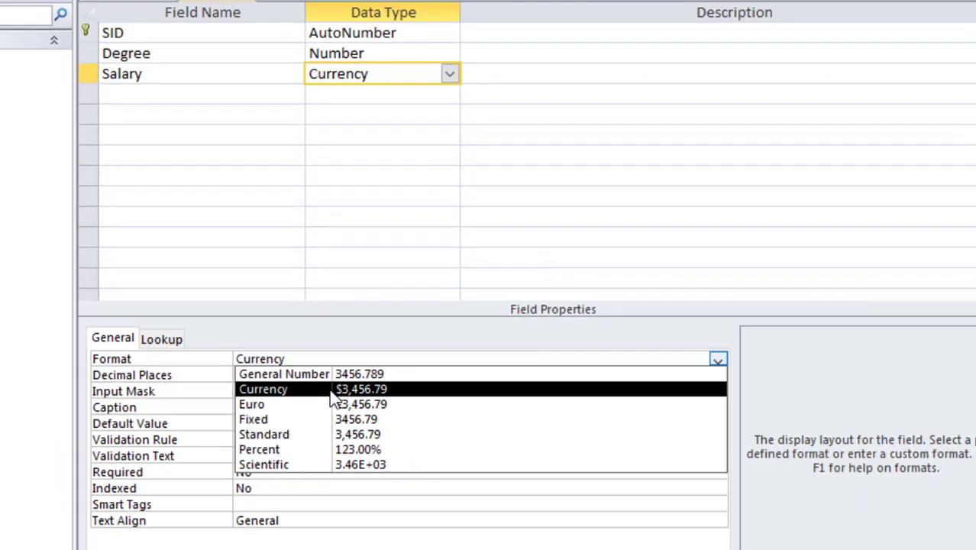
click(337, 397)
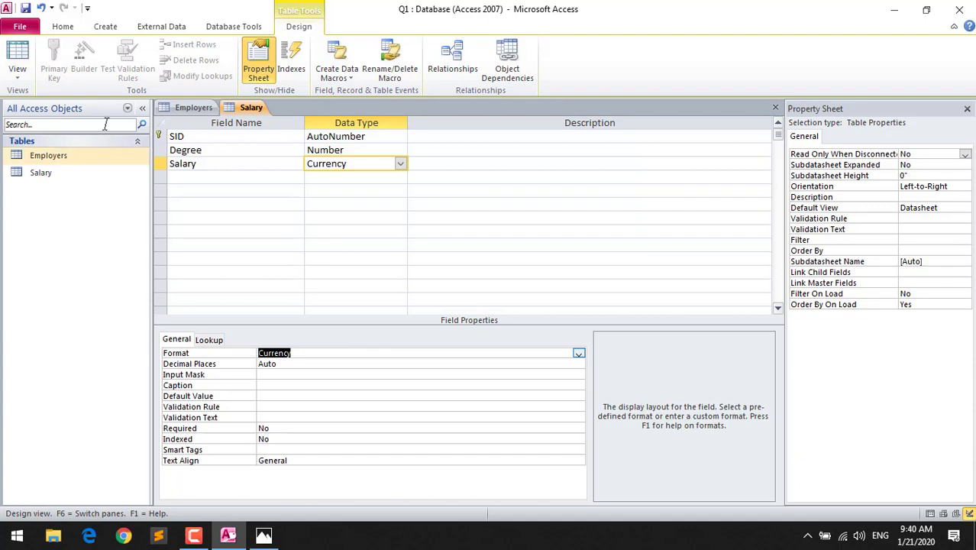
click(20, 52)
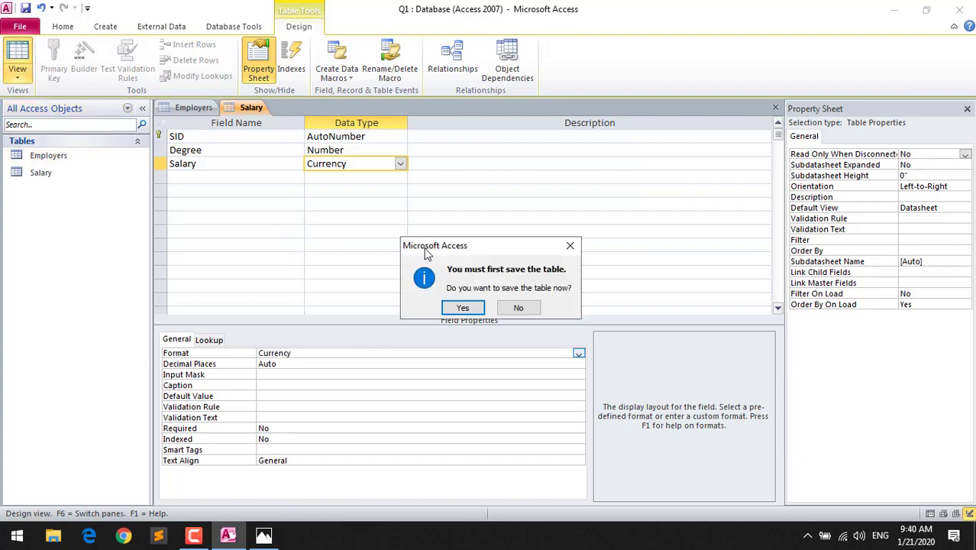
click(460, 306)
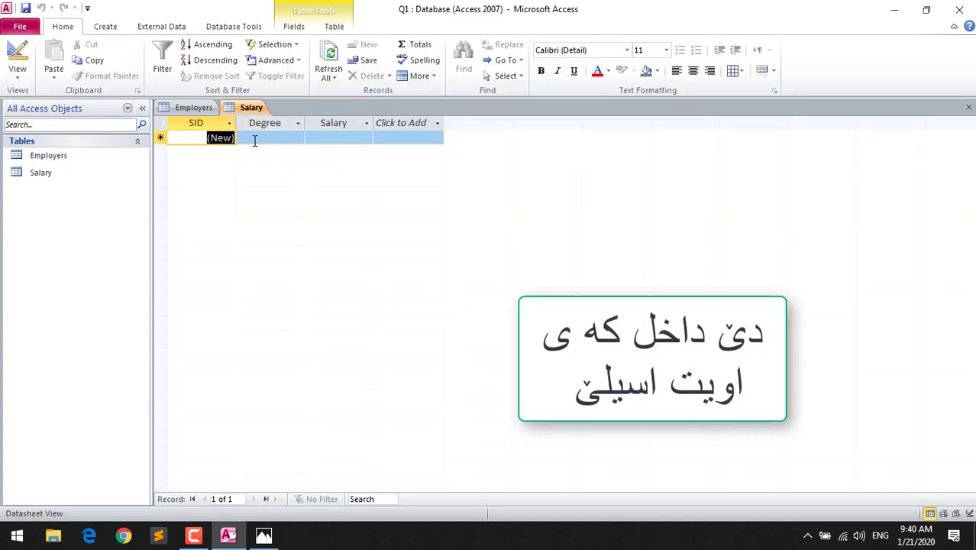
Enter Degrees 5, 4, 3, 2, 1 in five records, with $150,000 salary for the first
click(255, 140)
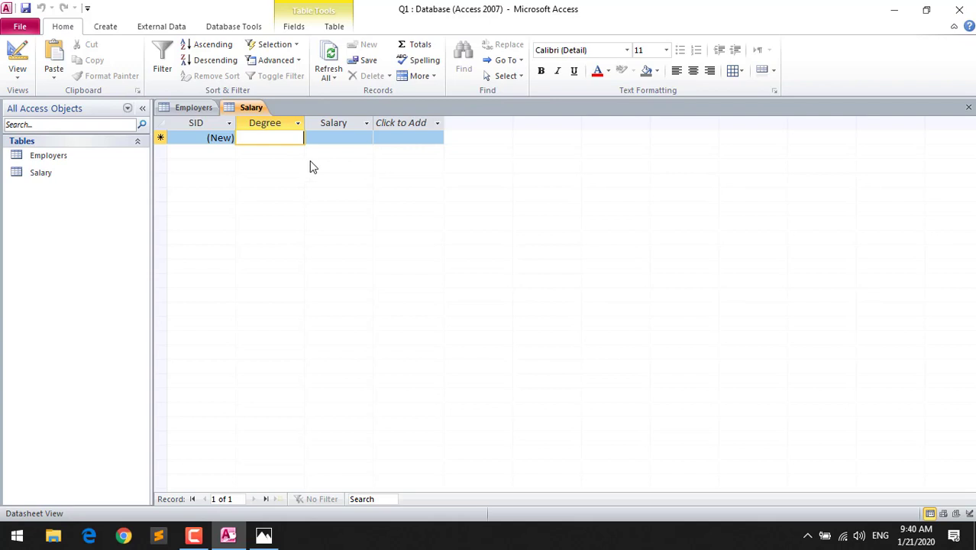
text(5)
click(322, 140)
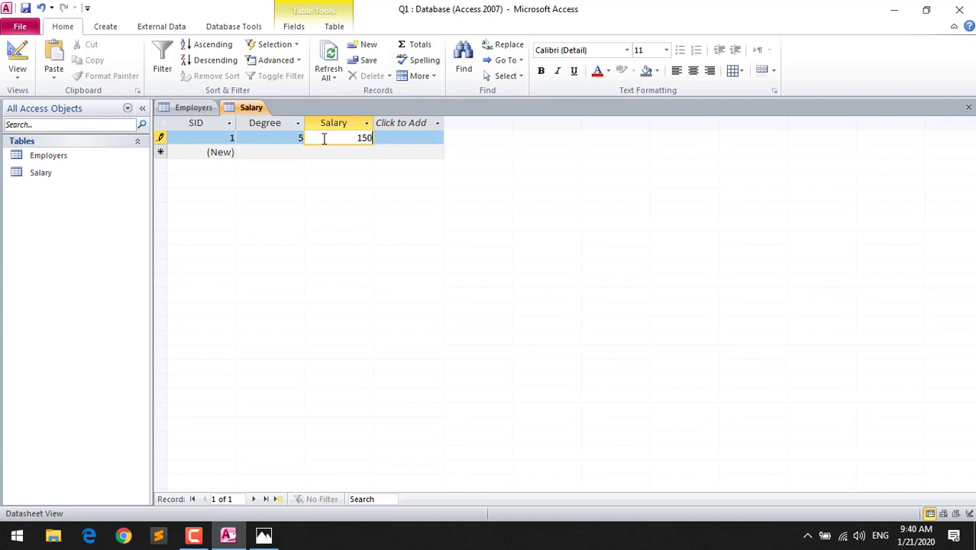
text(150,000)
key(Tab)
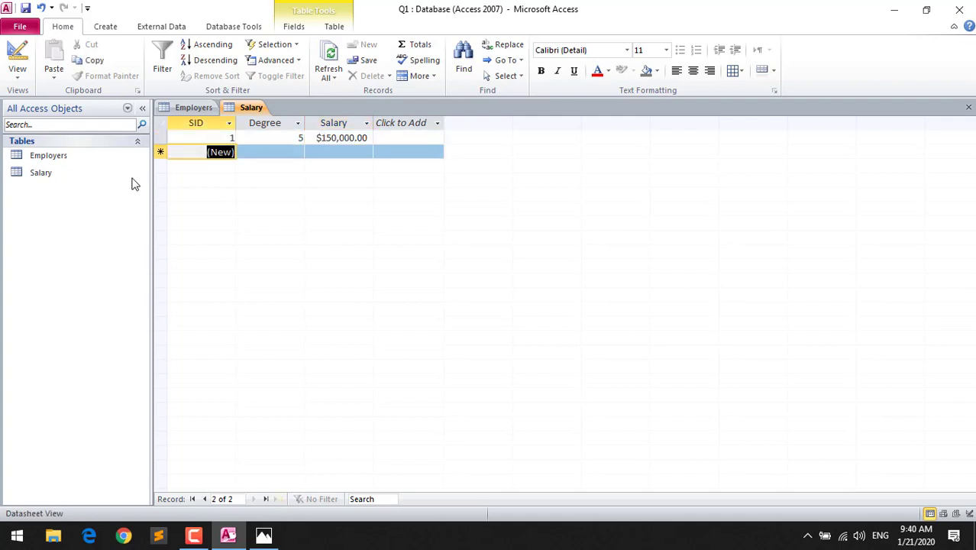
click(257, 151)
text(4)
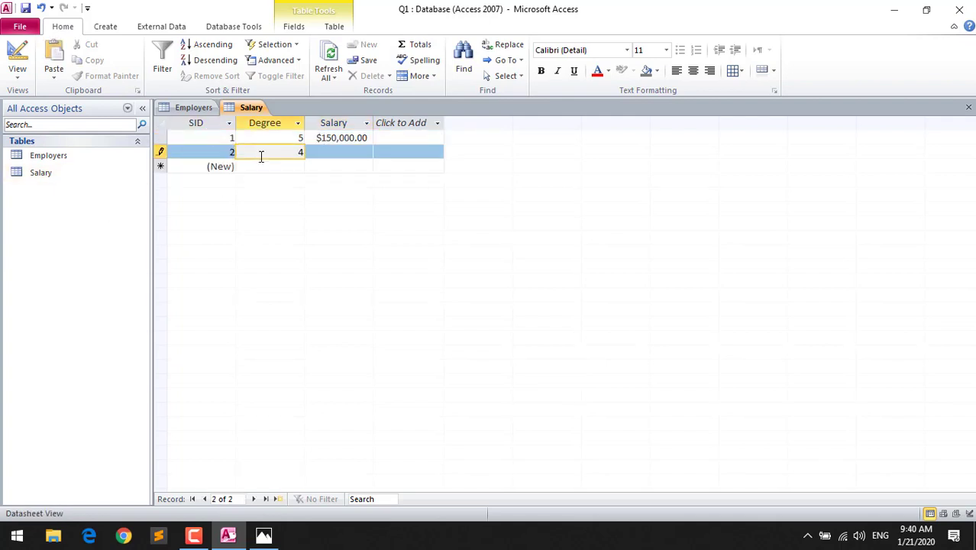
click(268, 169)
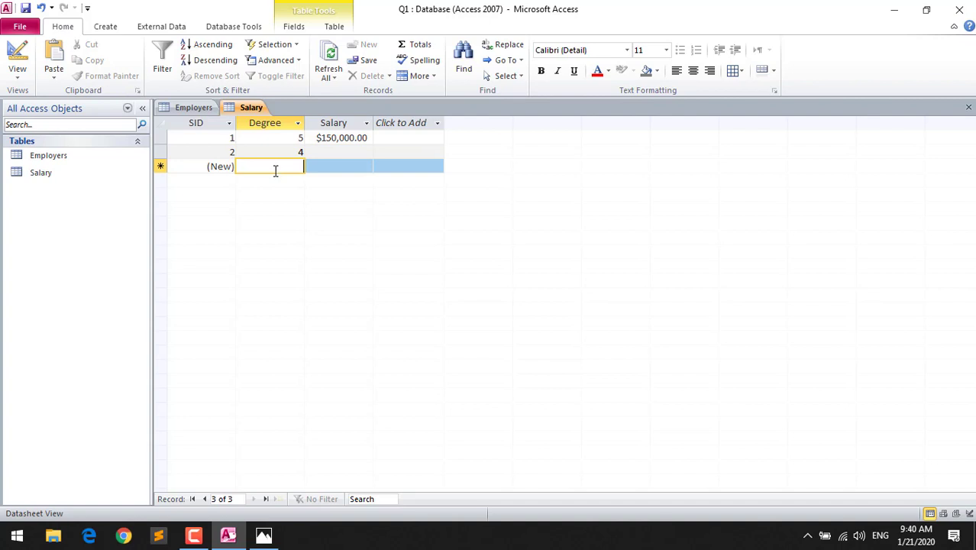
text(3)
click(285, 182)
text(2)
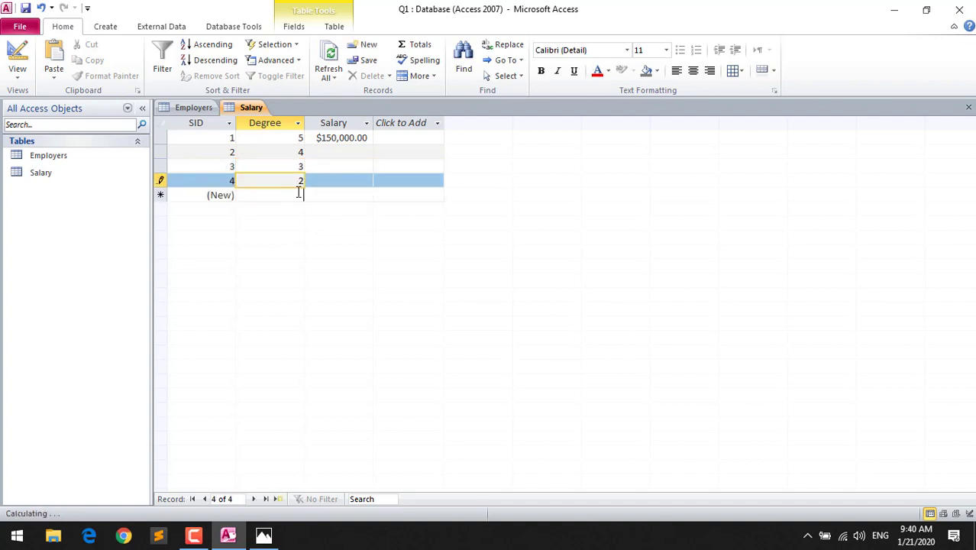
click(299, 193)
text(1)
Fill the remaining salaries: $250,000, $400,000, $650,000 and $800,000
click(330, 151)
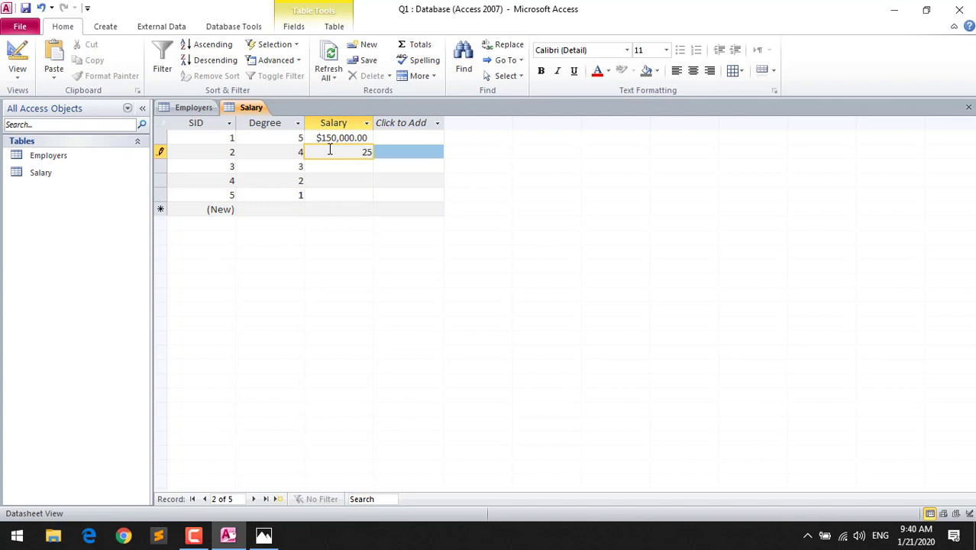
text(250,000)
key(Return)
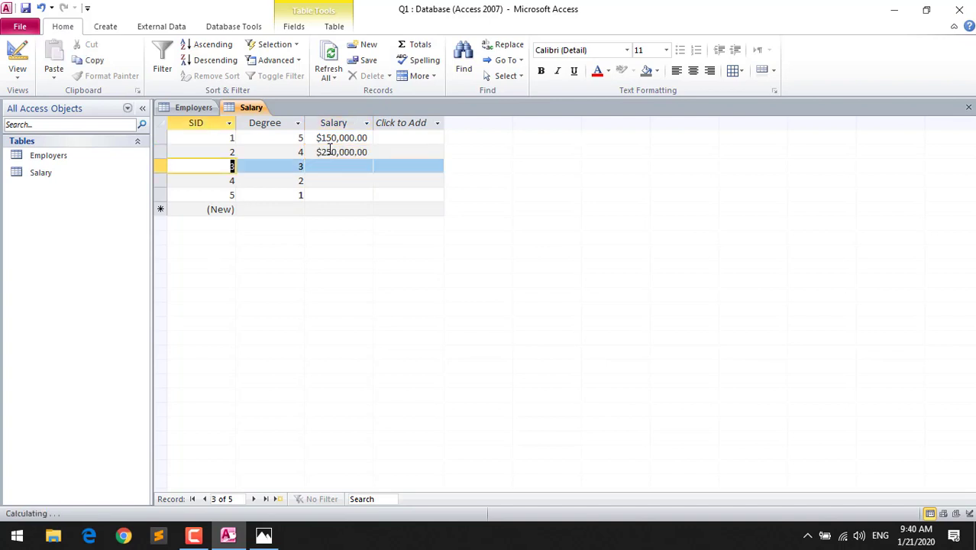
click(348, 169)
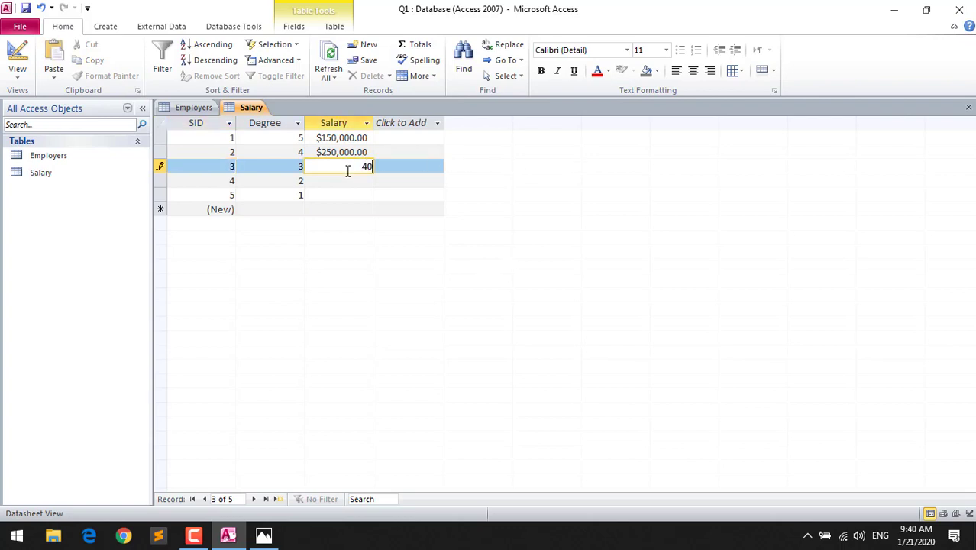
text(400,000)
key(Return)
click(336, 183)
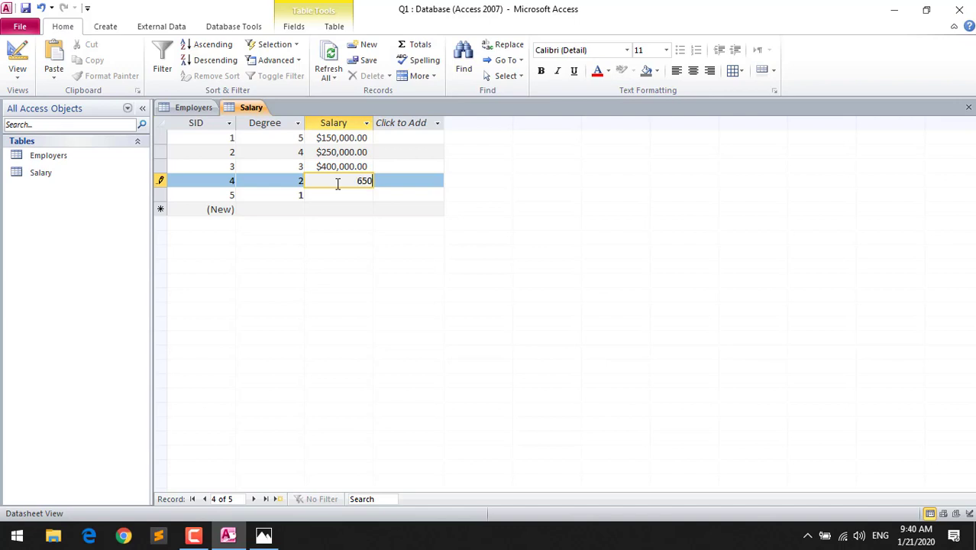
text(650,000)
key(Return)
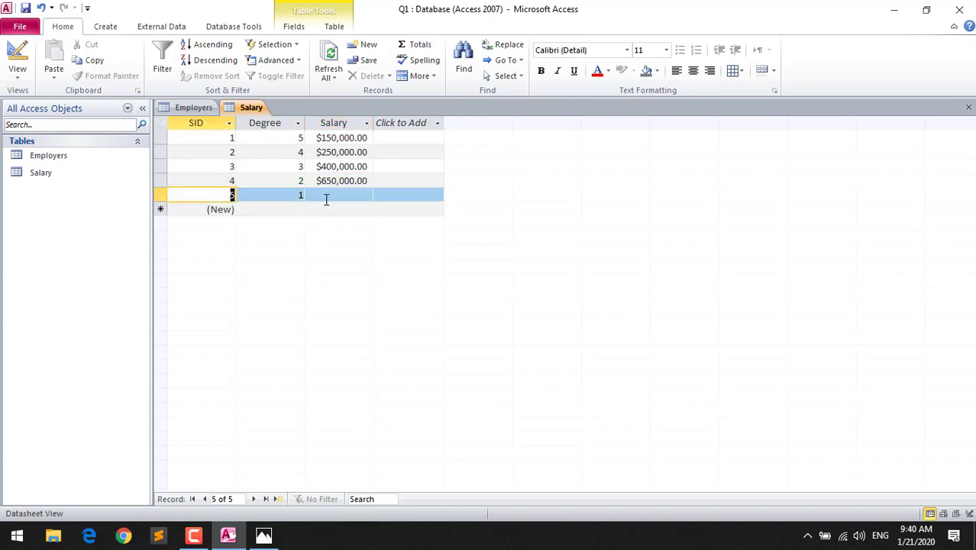
click(326, 198)
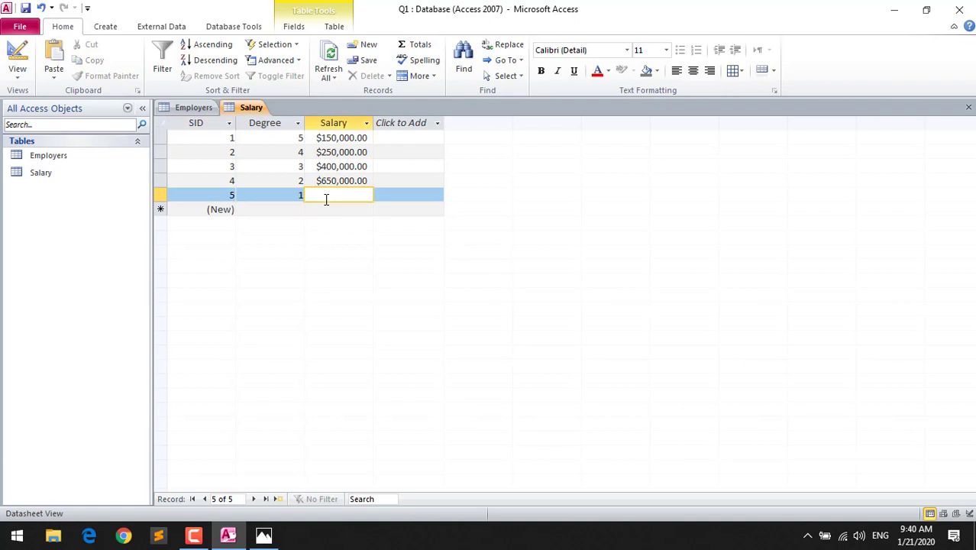
text(800,000)
key(Return)
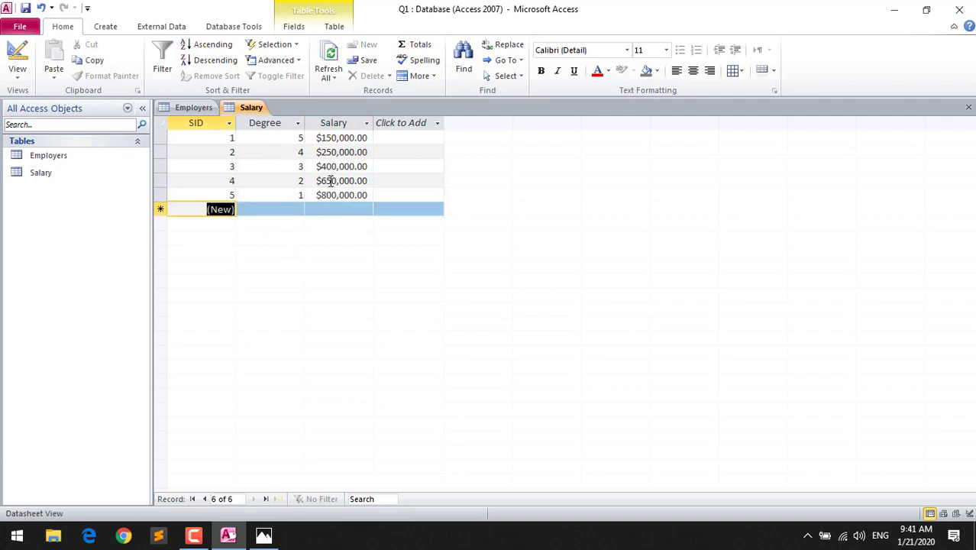
Review the first exam page, then open IMG_1219.JPG and zoom in on the Q2 tasks
click(262, 538)
scroll(448, 371, down, 3)
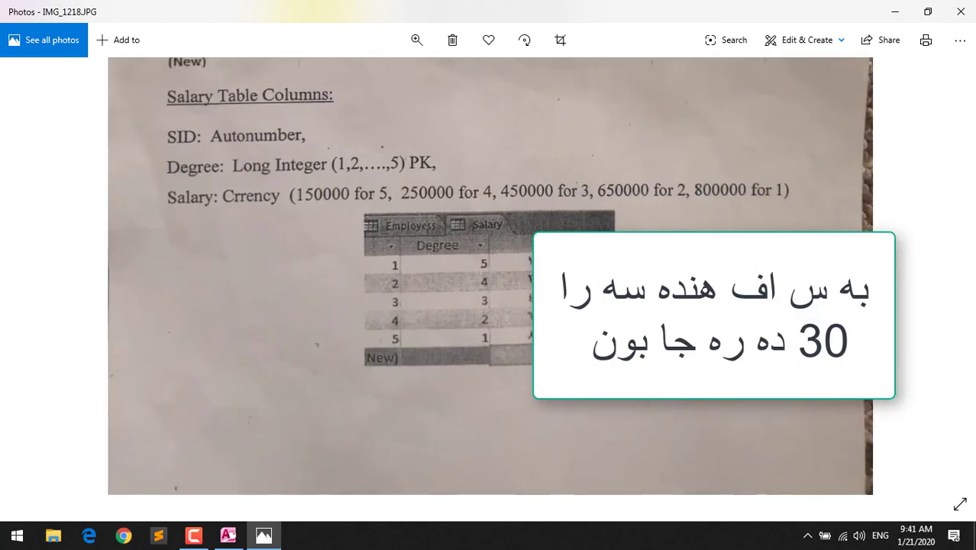
scroll(458, 275, up, 1)
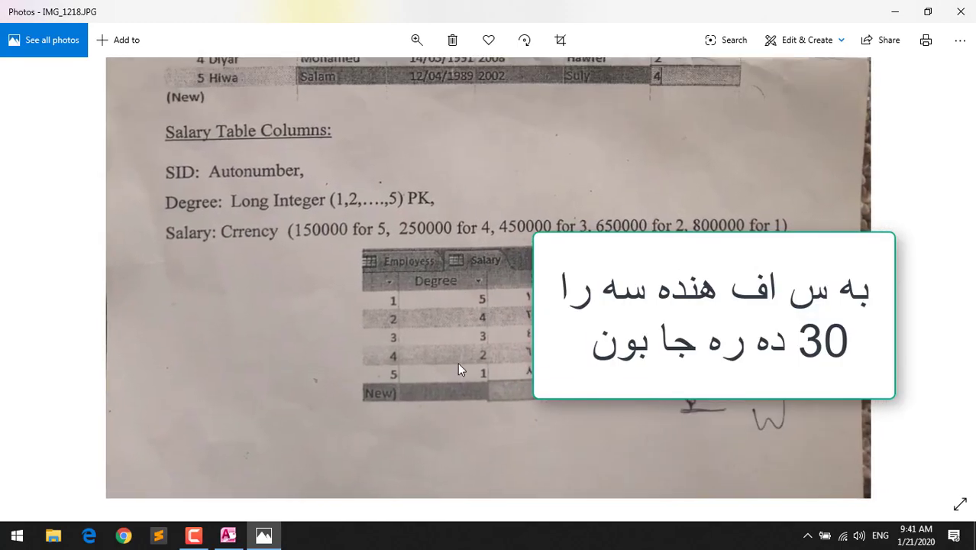
scroll(567, 162, up, 5)
scroll(555, 185, down, 2)
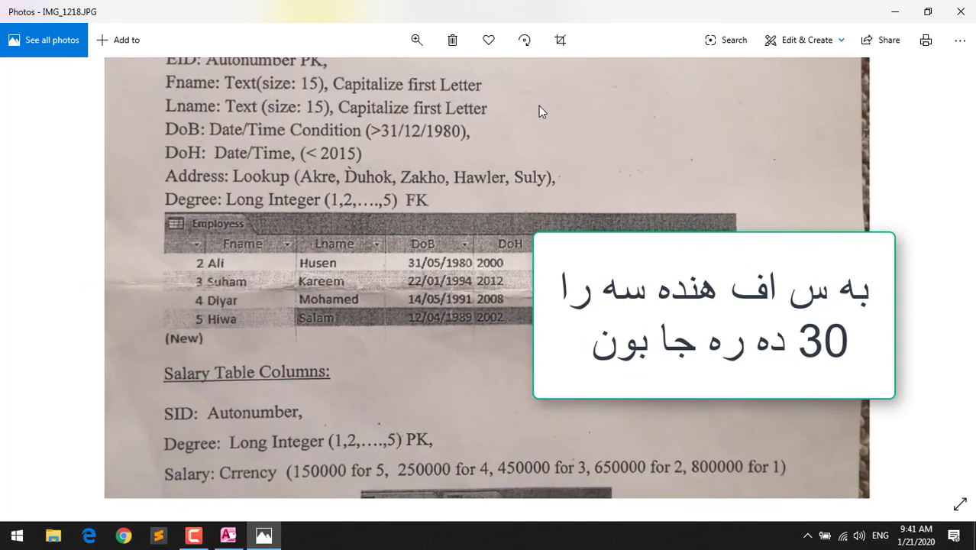
scroll(540, 296, up, 5)
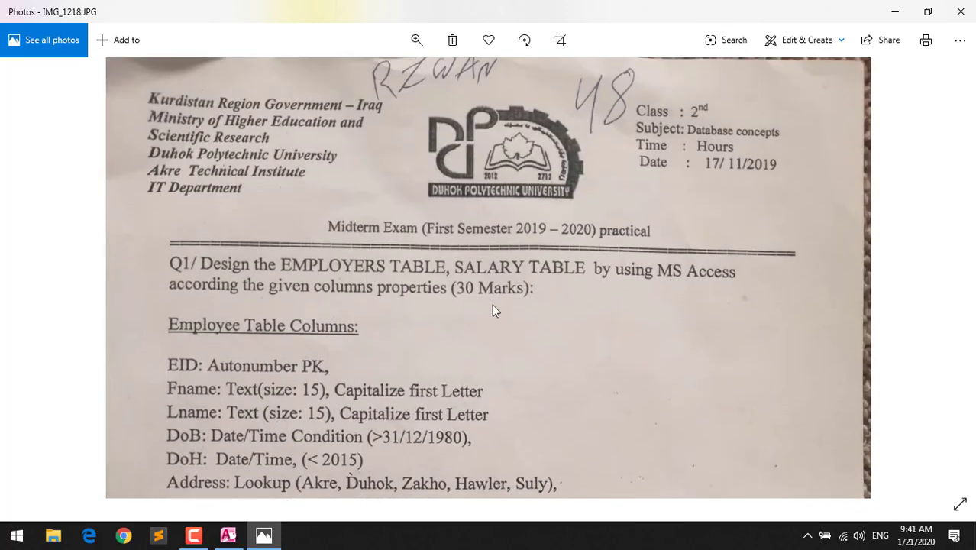
scroll(484, 205, down, 3)
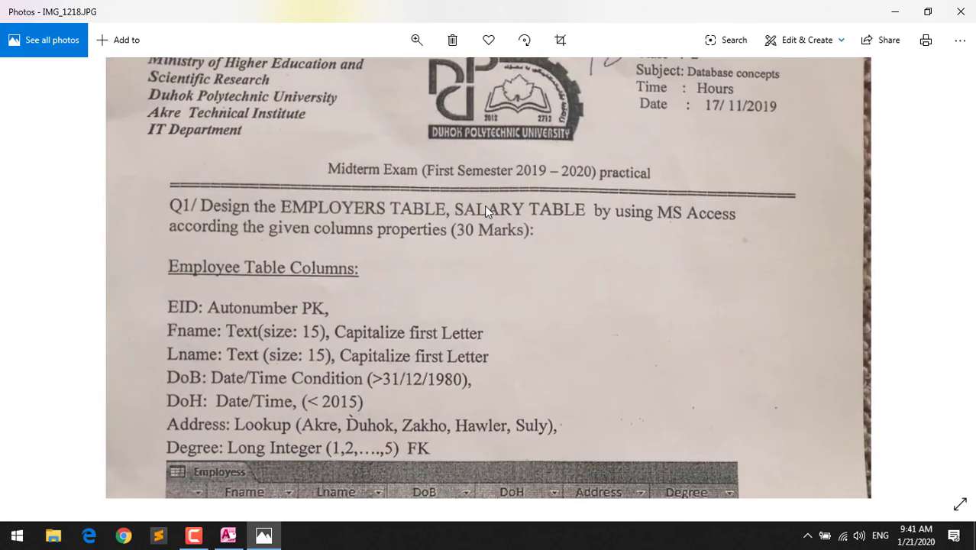
key(ctrl+0)
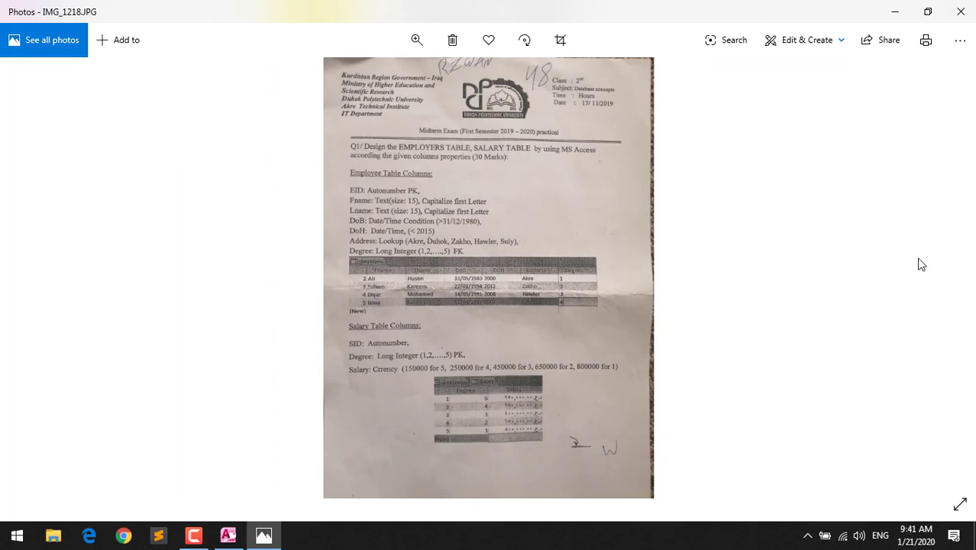
click(922, 268)
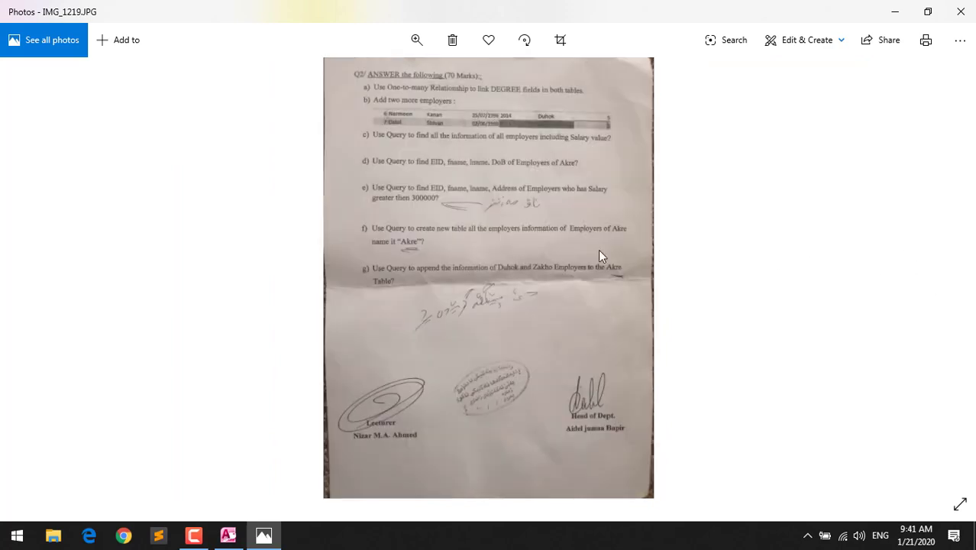
click(416, 38)
drag(358, 84, 378, 198)
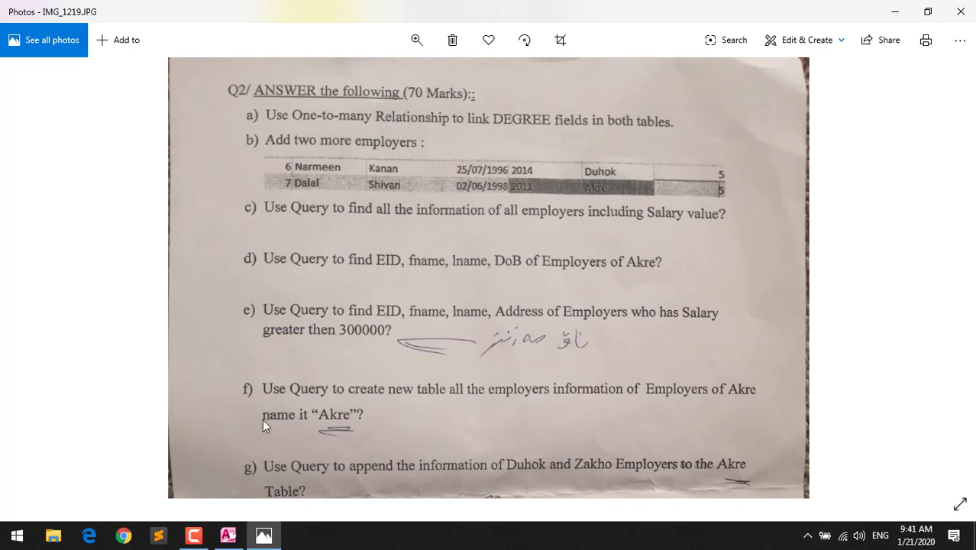
Return to Access and show the Employers table's datasheet
click(228, 535)
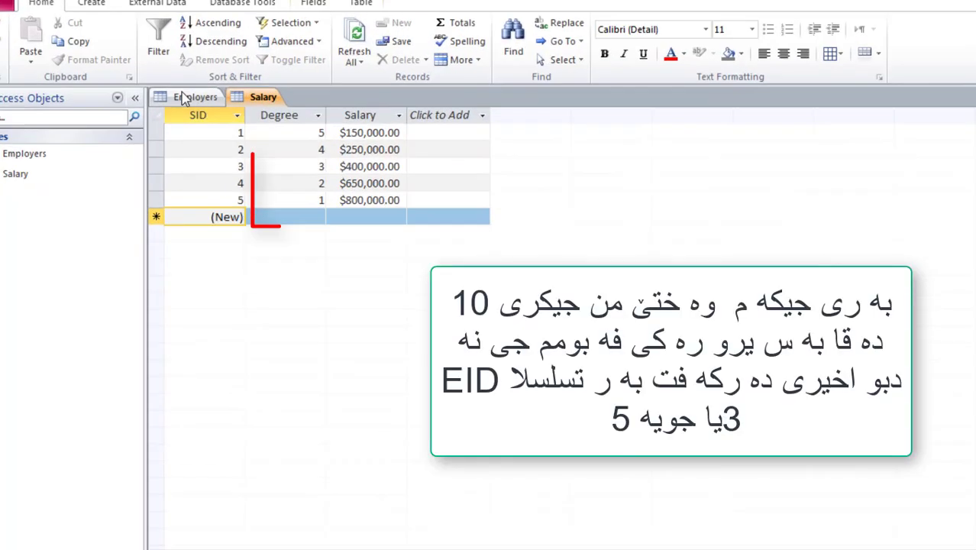
click(190, 109)
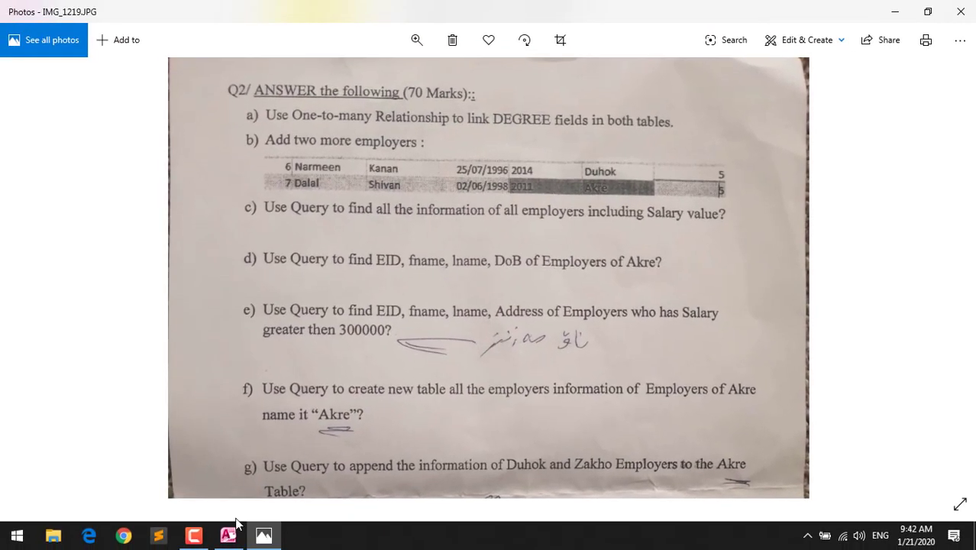
click(229, 534)
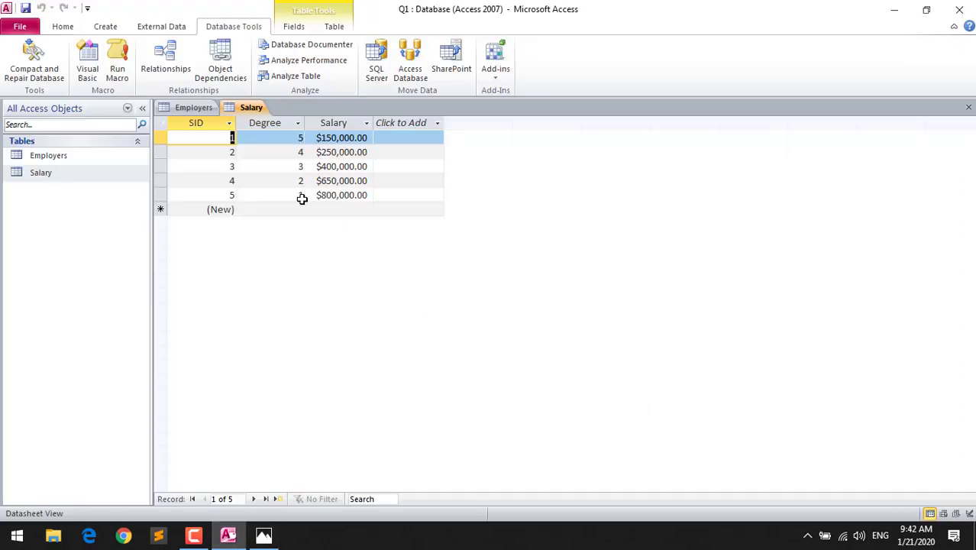
click(64, 29)
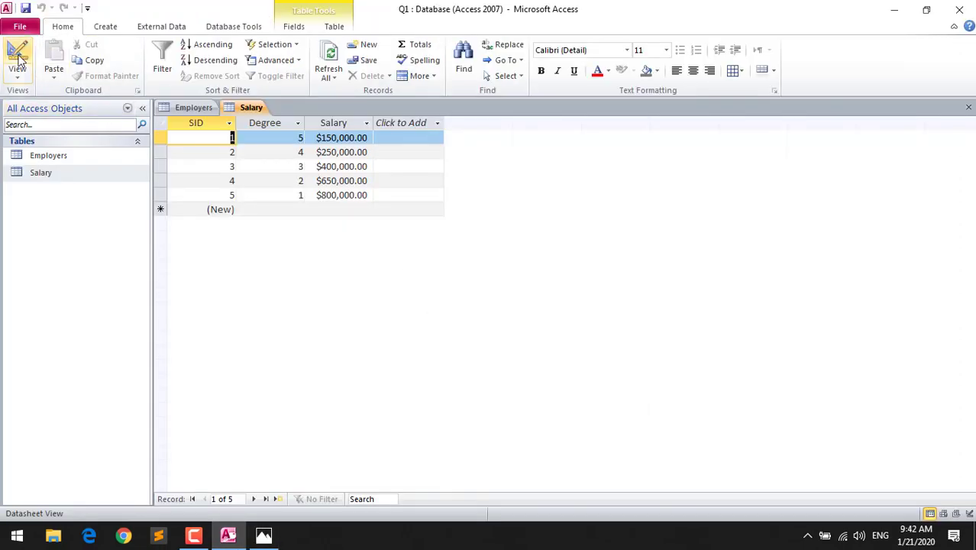
click(193, 108)
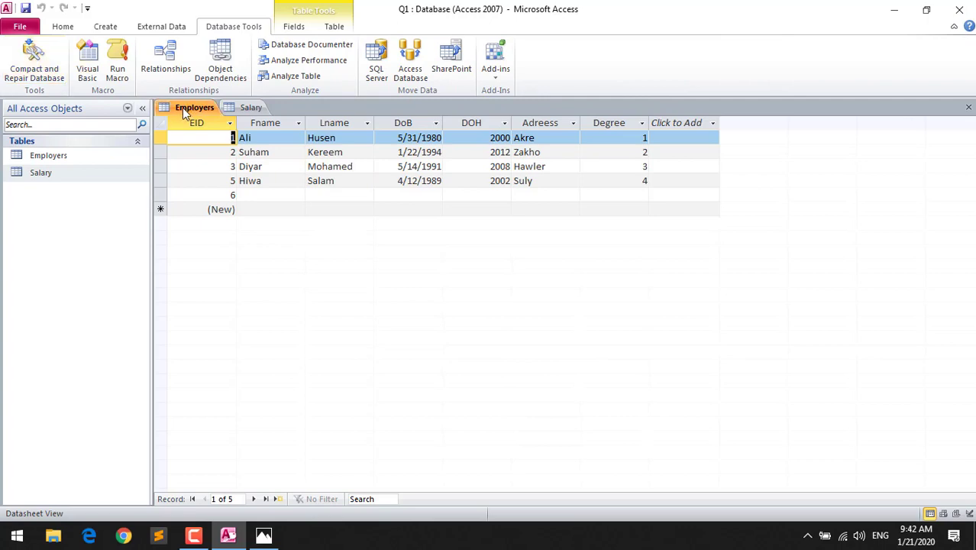
Set Degree as the Employers primary key in Design view, save, and return to Datasheet view
click(62, 27)
click(19, 61)
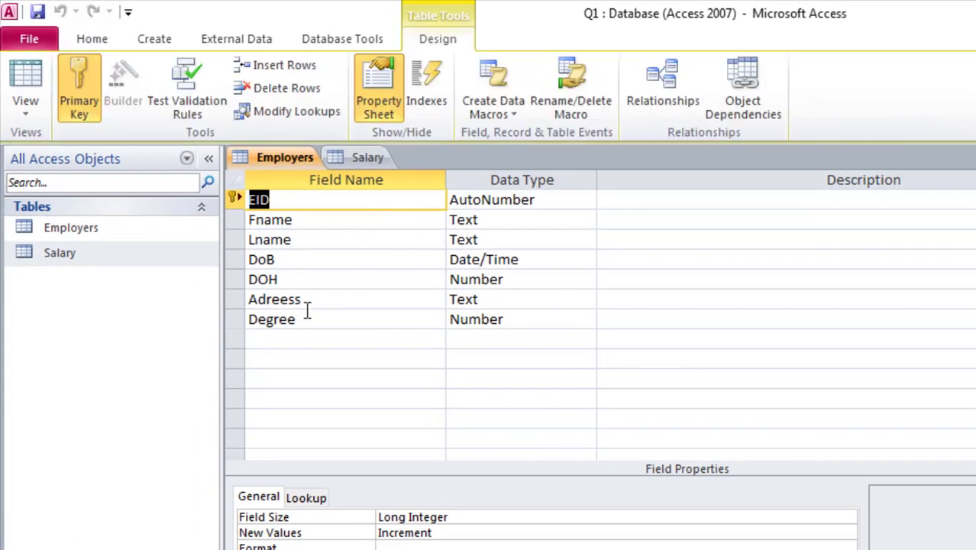
click(238, 319)
drag(344, 320, 243, 321)
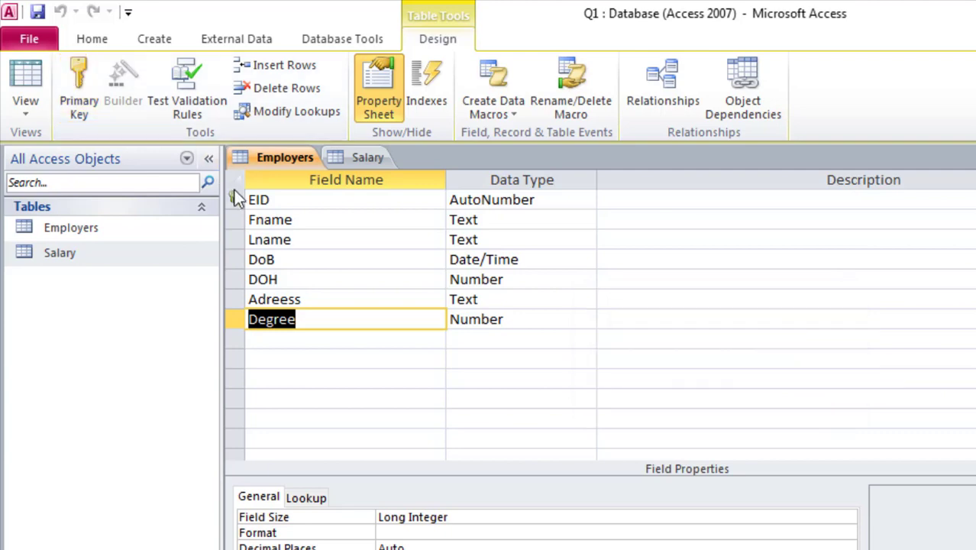
click(77, 87)
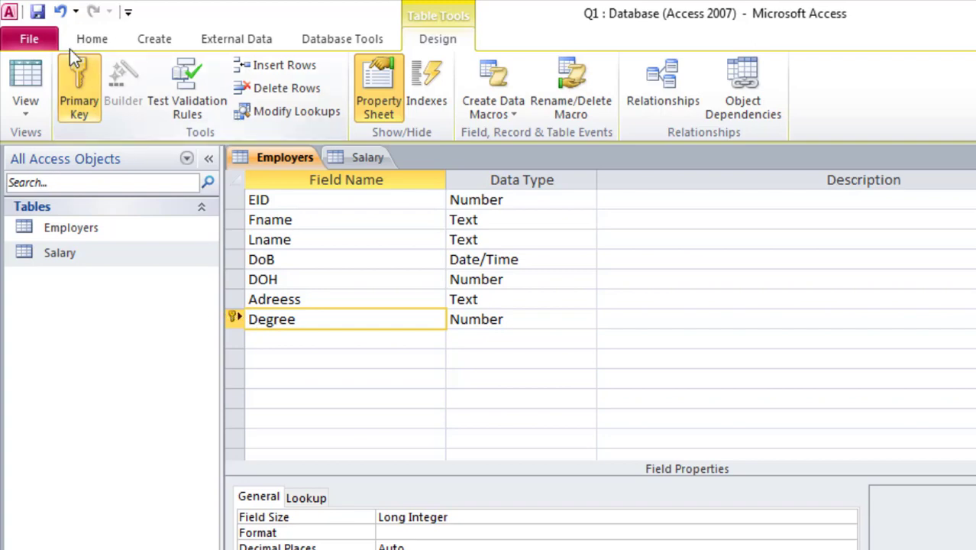
click(37, 11)
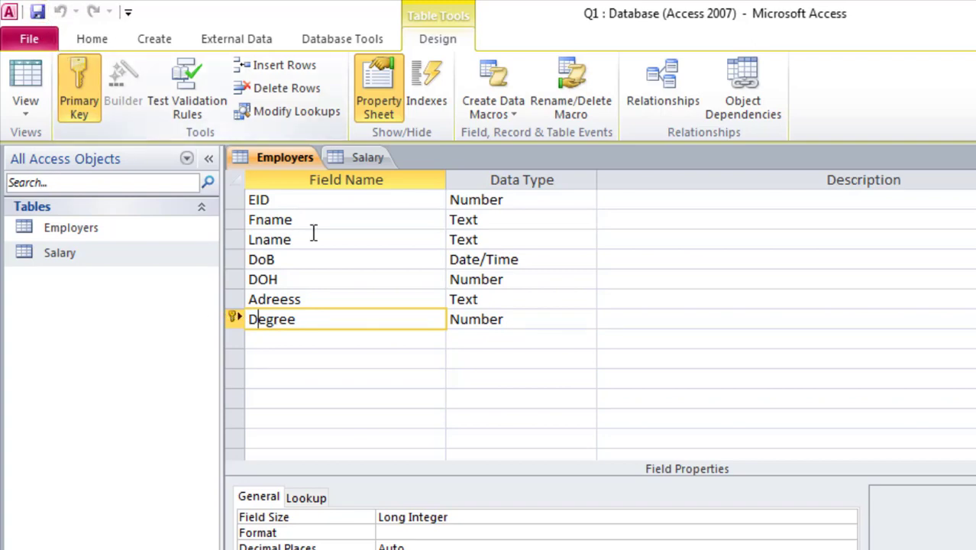
click(26, 84)
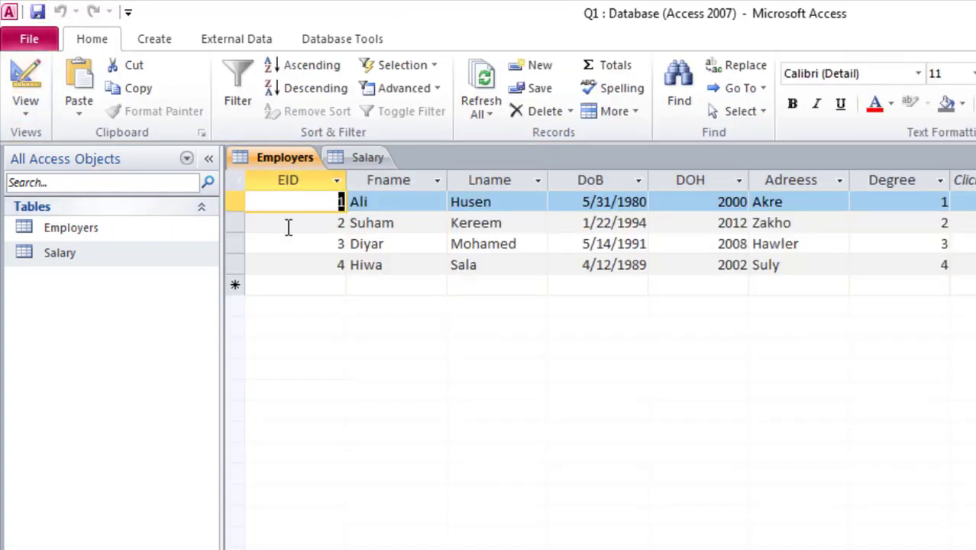
Inspect the Salary table's Degree field in Design view, then close all open tables
click(910, 203)
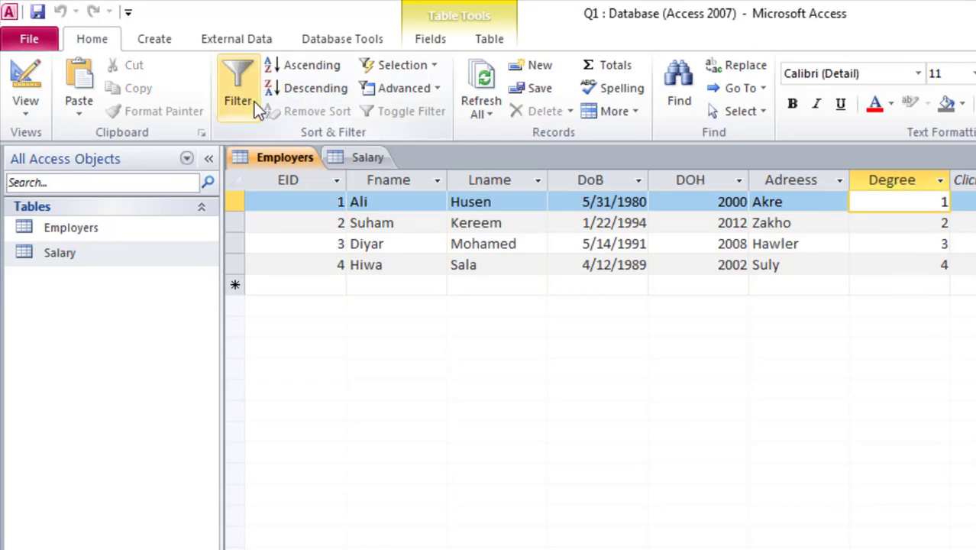
click(365, 159)
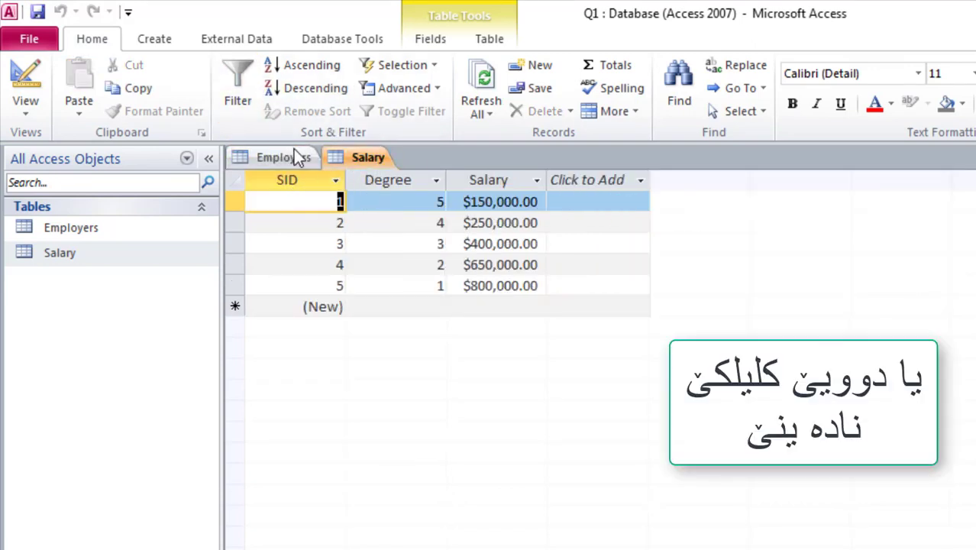
click(27, 81)
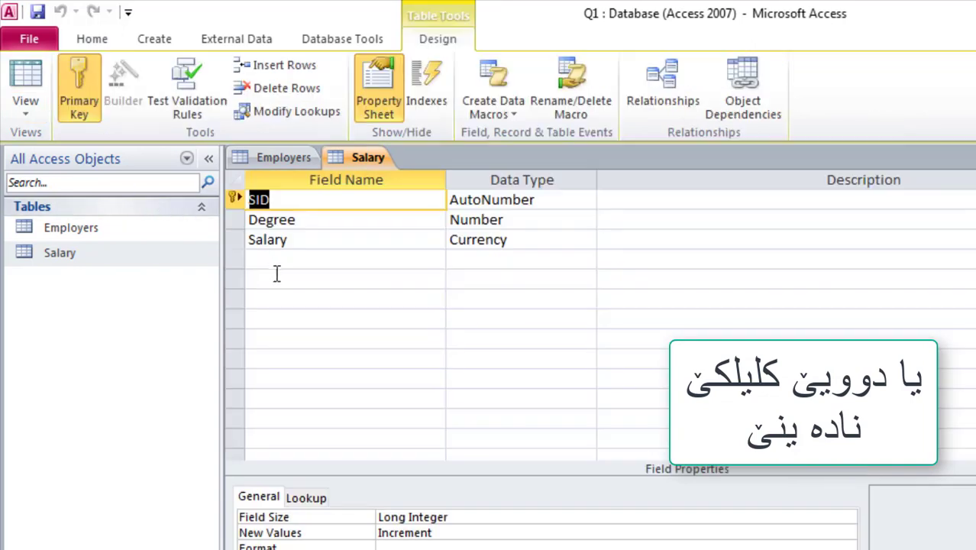
click(235, 219)
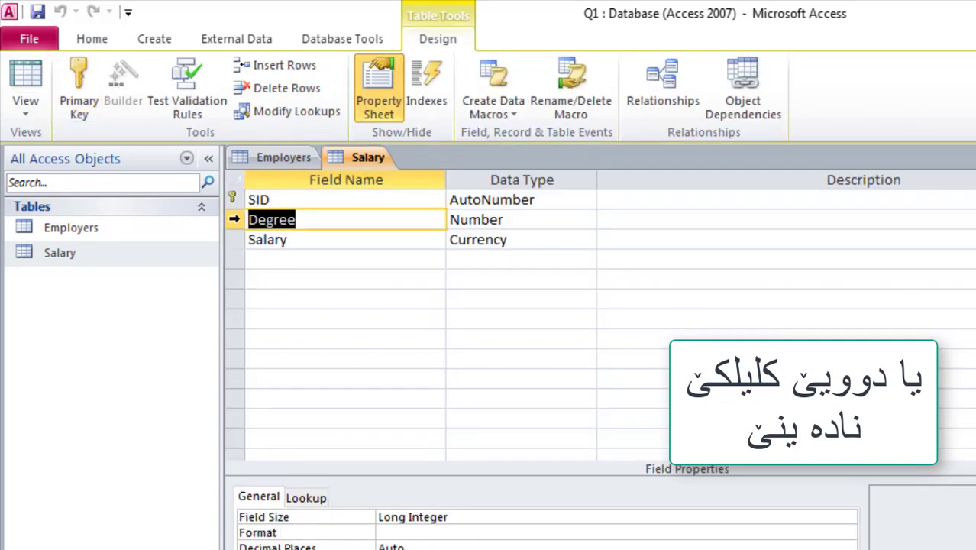
click(304, 223)
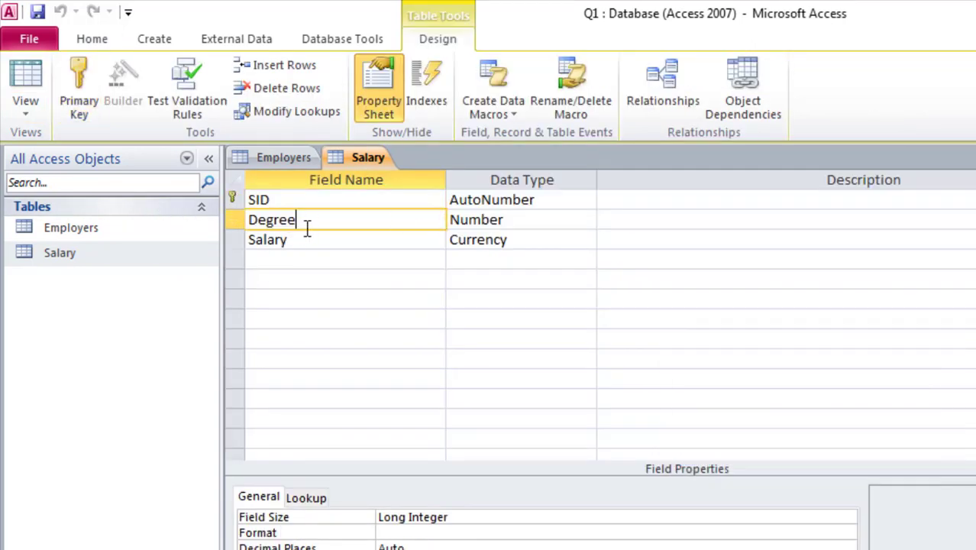
click(38, 88)
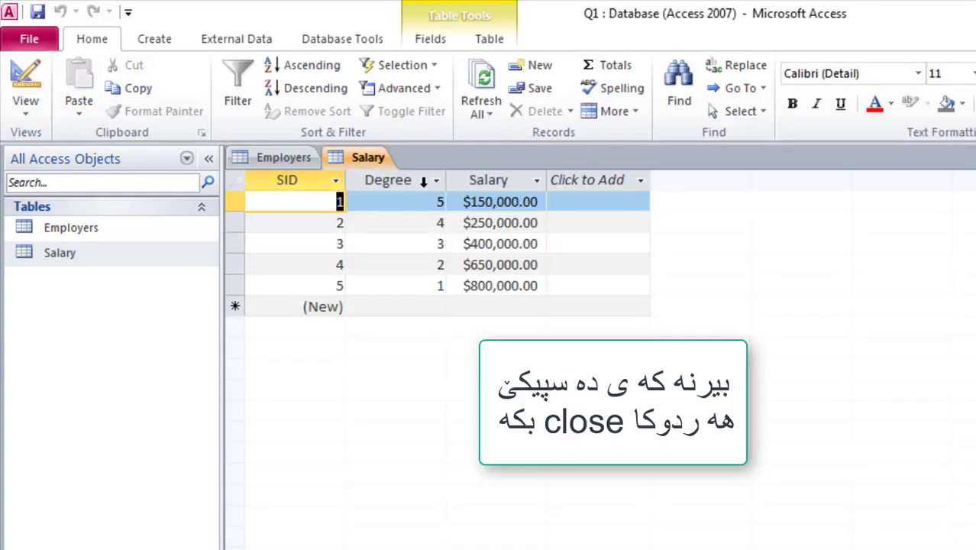
right_click(362, 158)
click(406, 212)
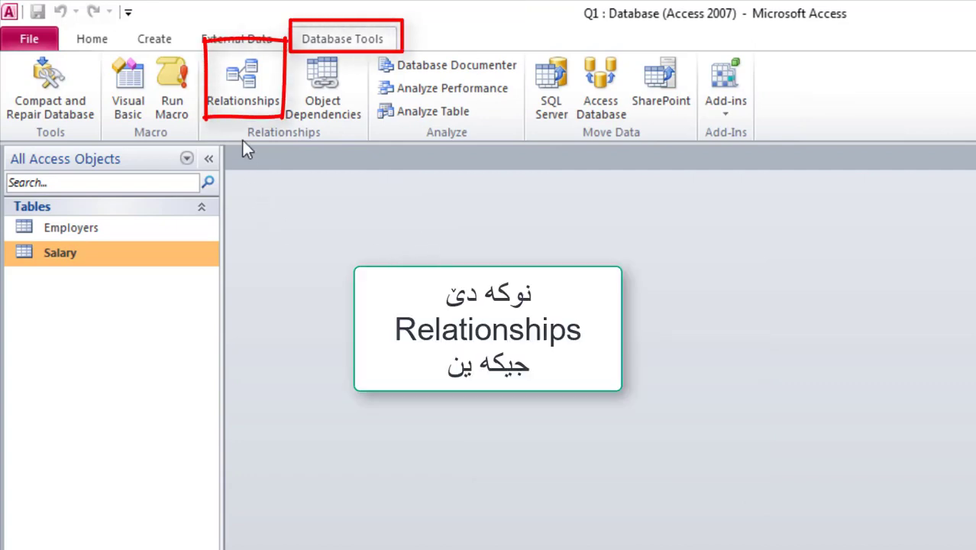
Add the Employers and Salary tables to the Relationships window and arrange them
click(245, 107)
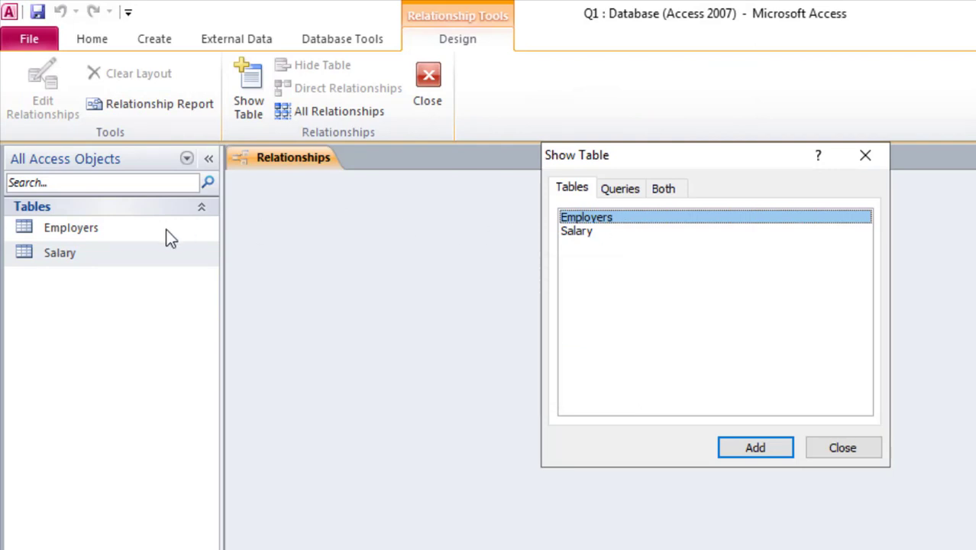
click(755, 448)
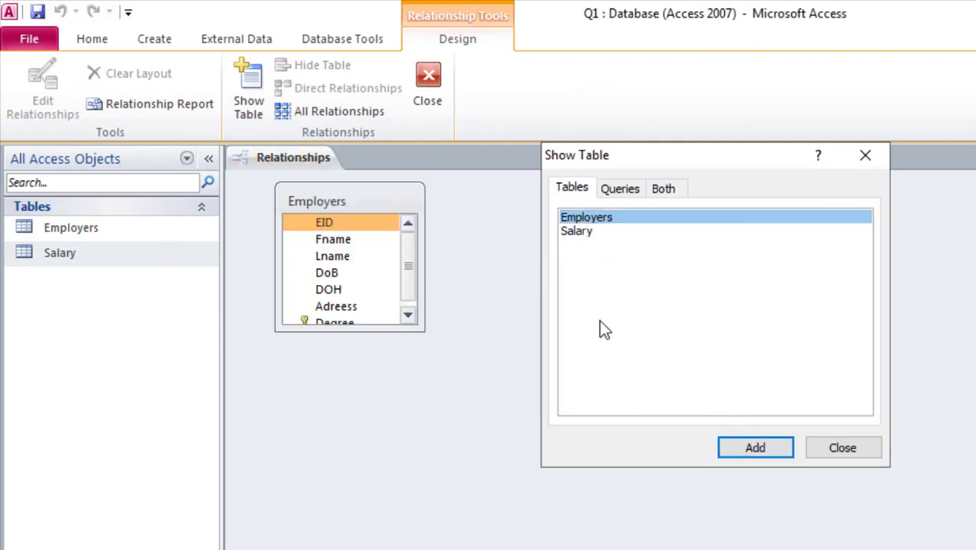
click(577, 233)
click(753, 448)
click(840, 450)
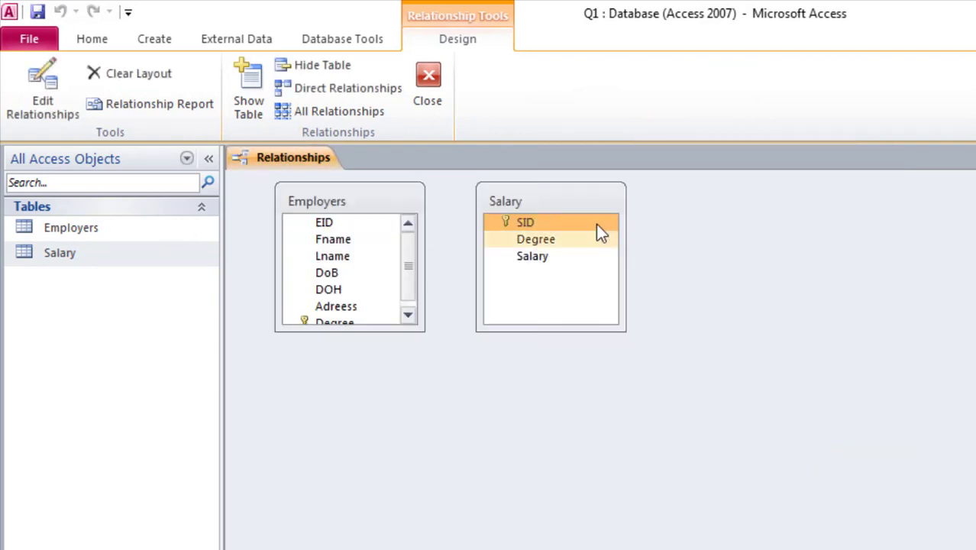
drag(603, 203, 749, 220)
Try a Degree-to-Degree one-to-many link with referential integrity; after the error, cancel it
drag(408, 268, 411, 296)
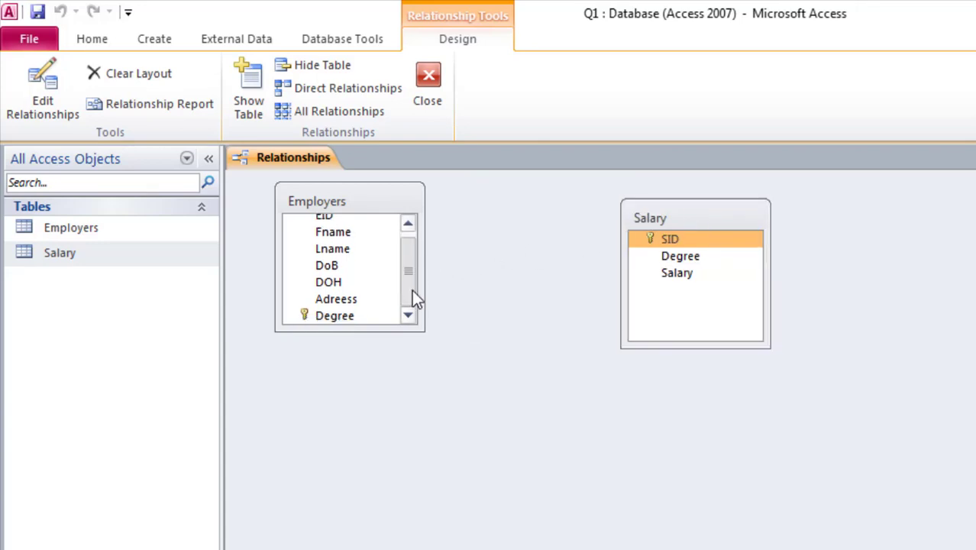
drag(340, 316, 675, 257)
click(590, 320)
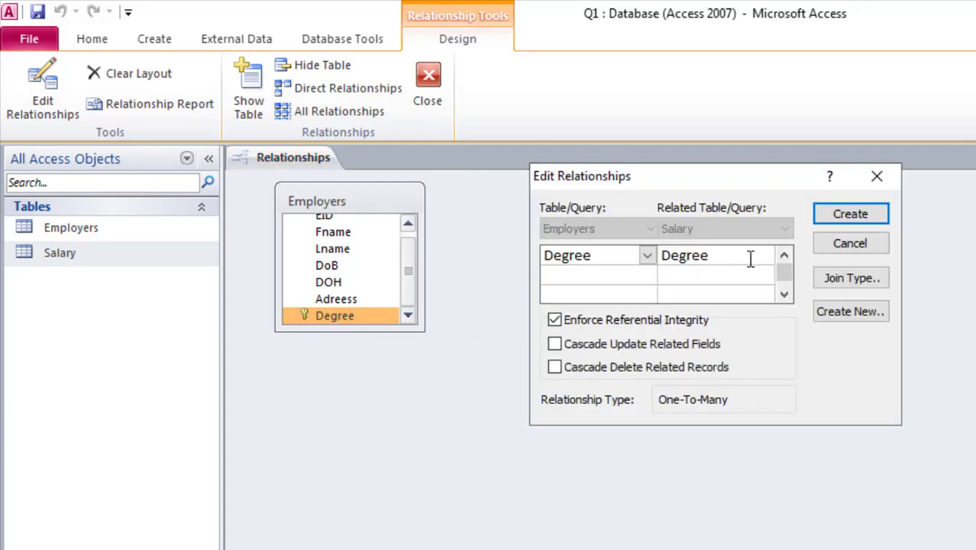
drag(679, 193, 635, 366)
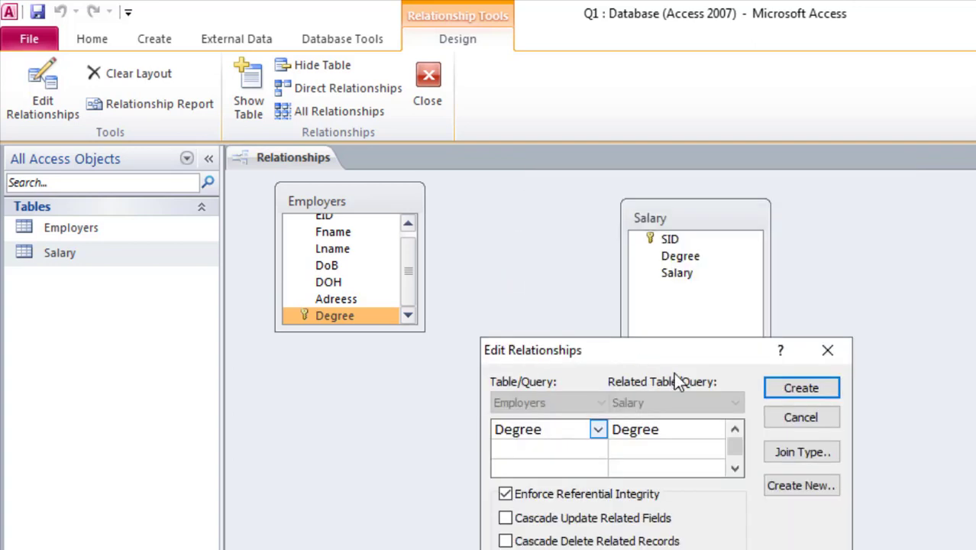
click(783, 391)
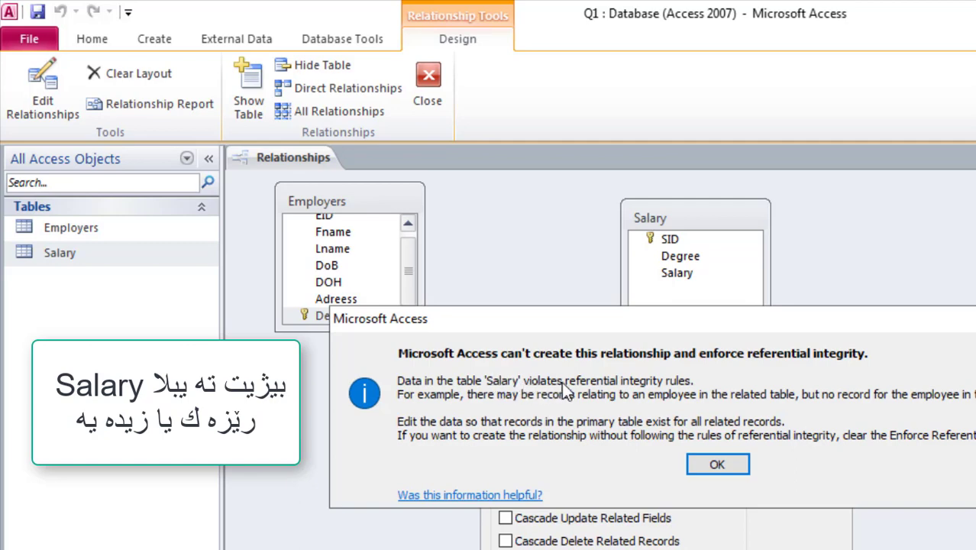
click(714, 464)
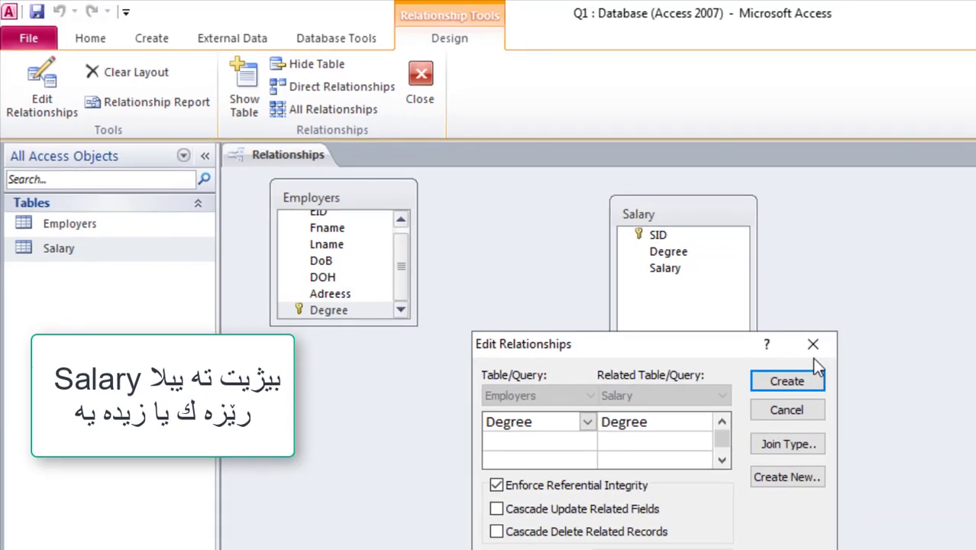
click(811, 345)
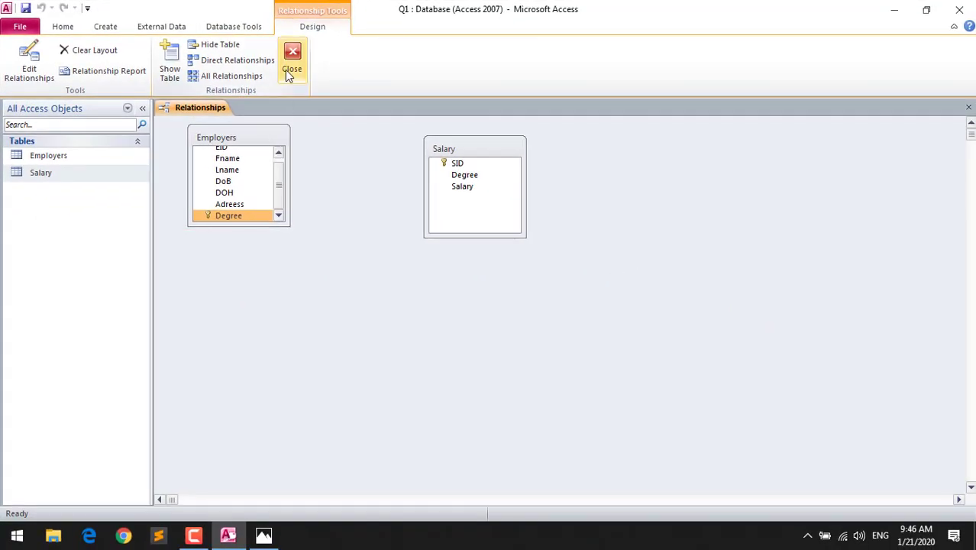
In Photos, go back to IMG_1218.JPG showing the Employers and Salary table column specifications
click(264, 535)
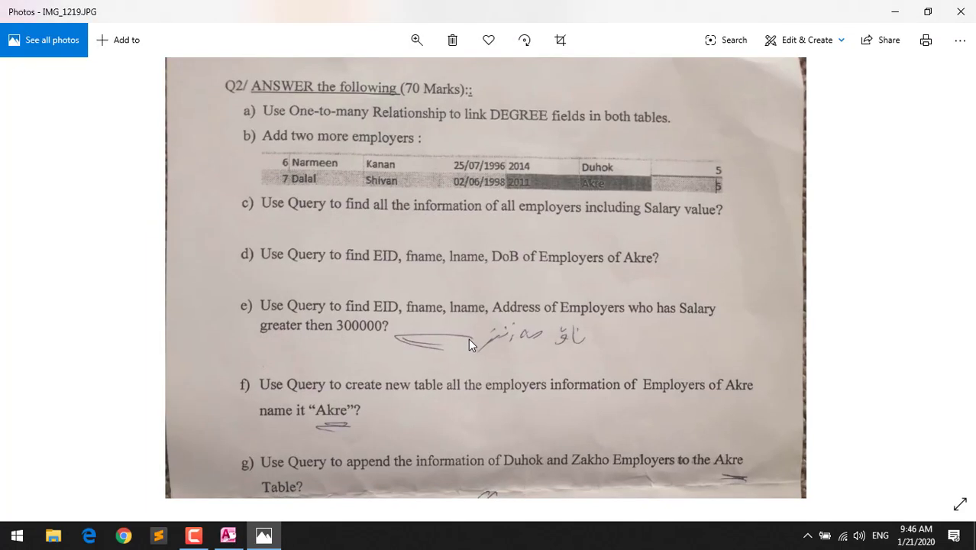
scroll(794, 243, down, 2)
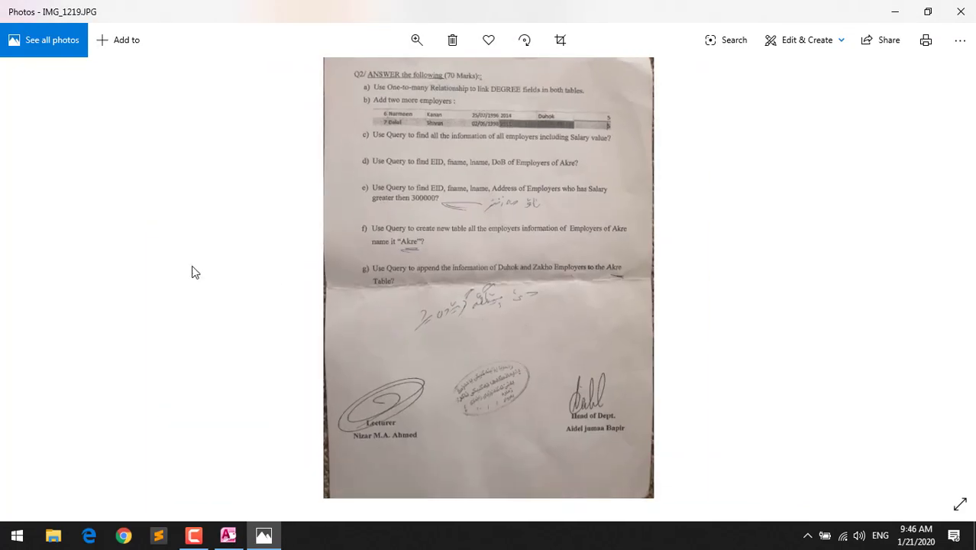
click(31, 279)
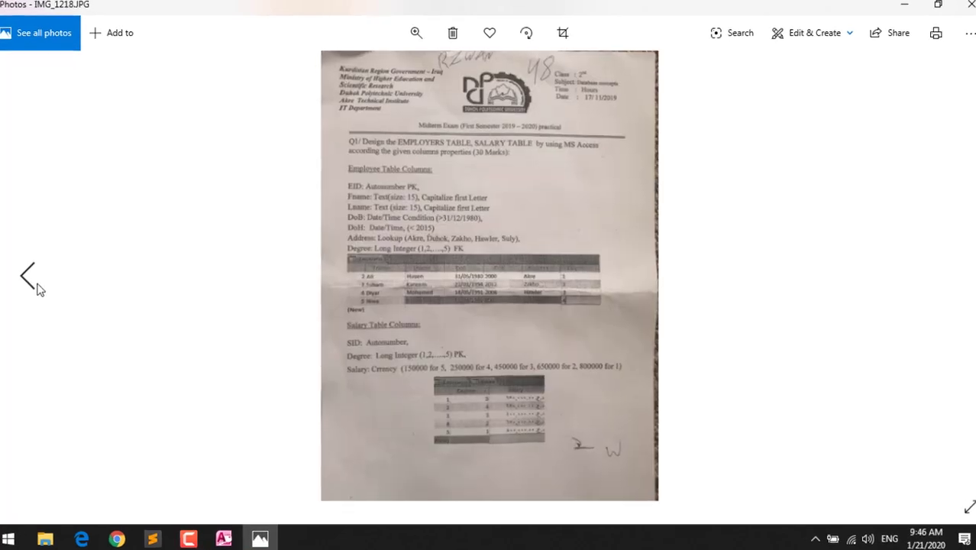
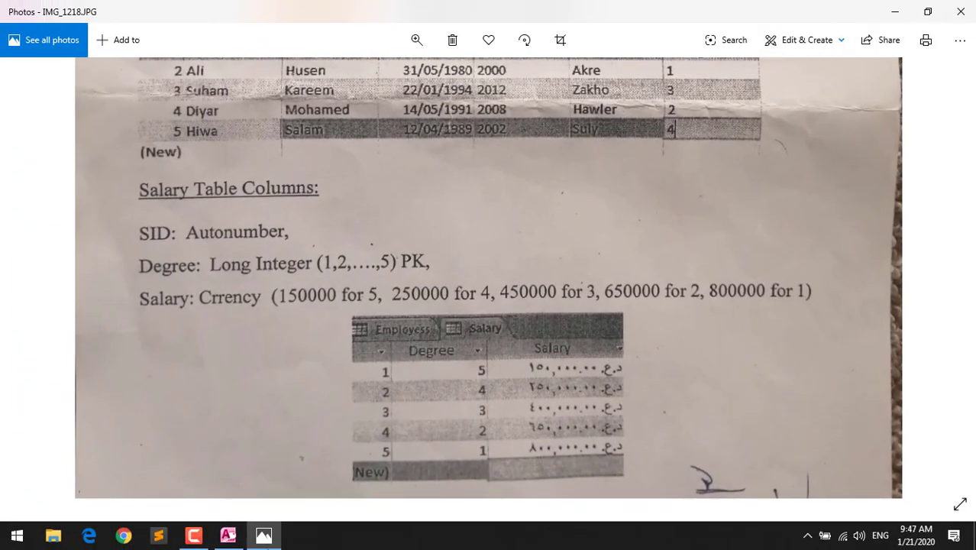
Hide the Employers and Salary tables from the Relationships layout and close it without saving the layout
click(228, 534)
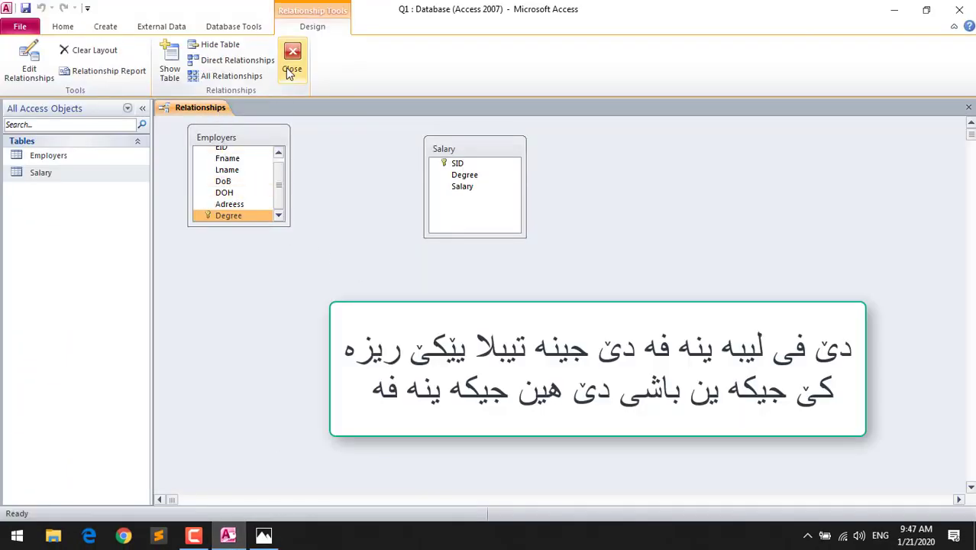
right_click(272, 142)
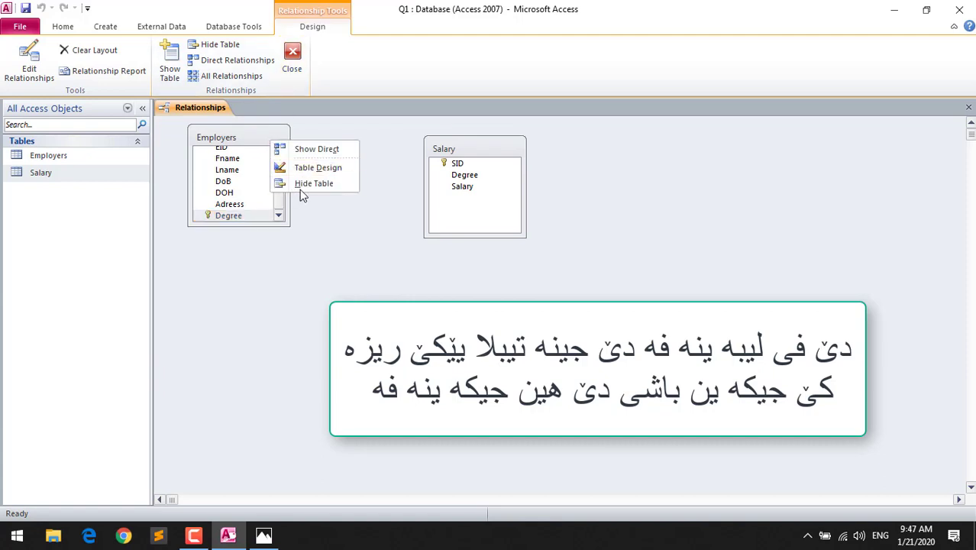
click(302, 188)
right_click(465, 148)
click(486, 196)
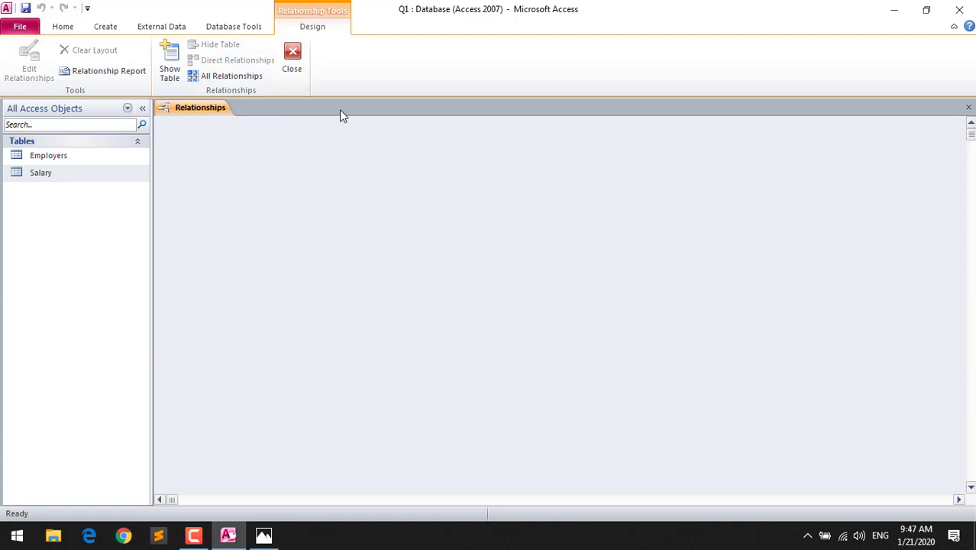
click(293, 61)
click(490, 303)
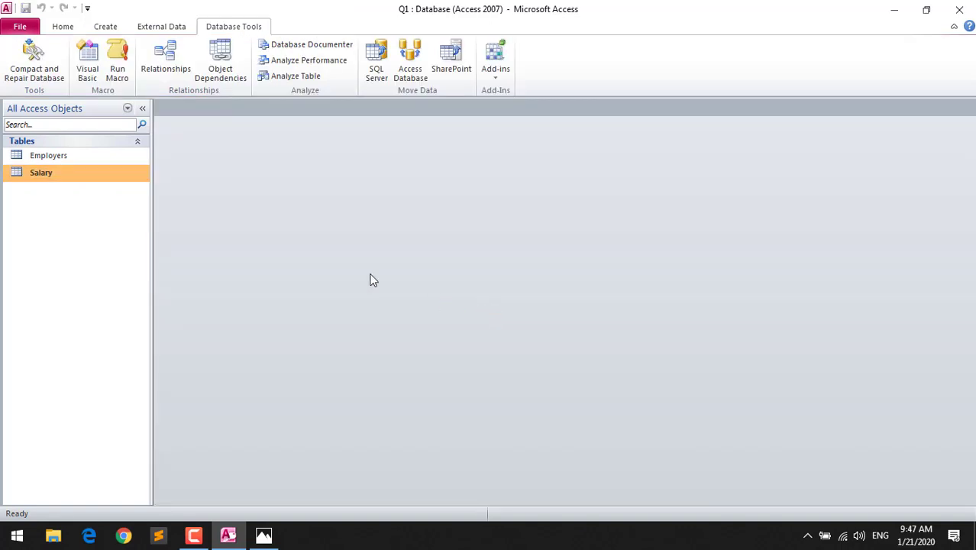
Open the Employers table and enter the new employer's first and last name in record 5
right_click(65, 159)
click(86, 167)
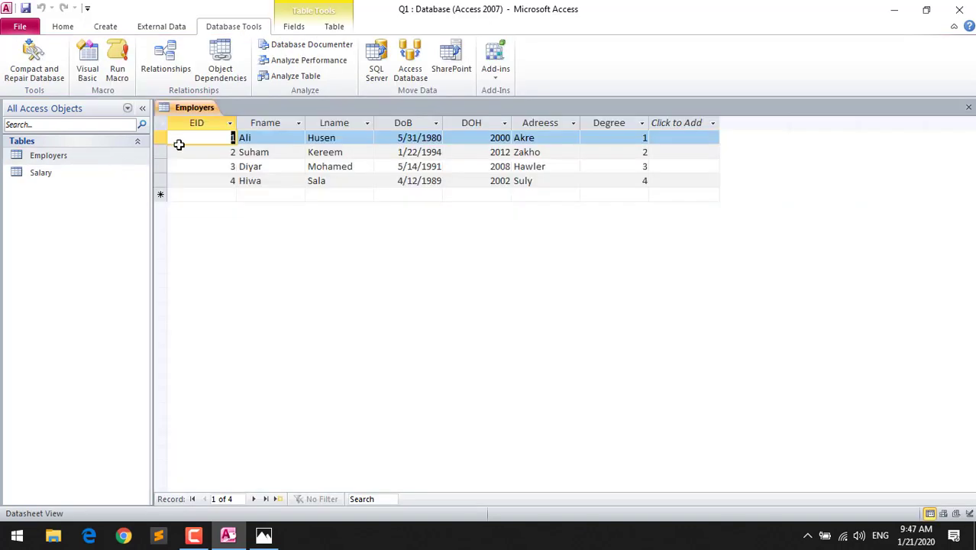
click(243, 195)
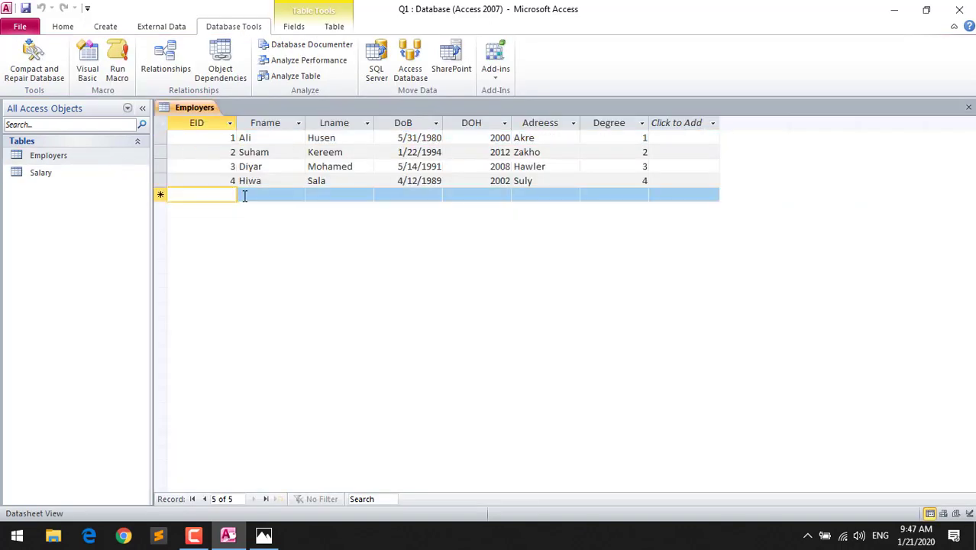
click(251, 196)
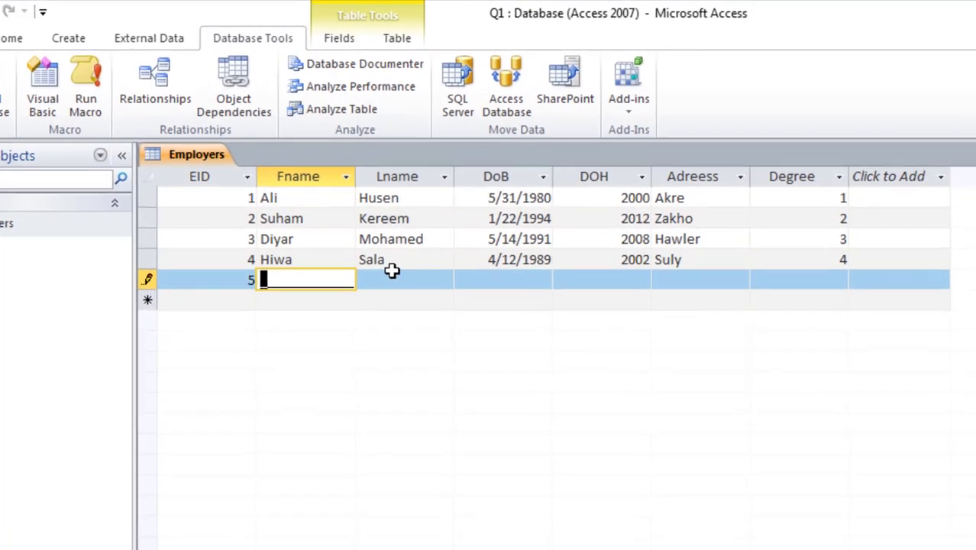
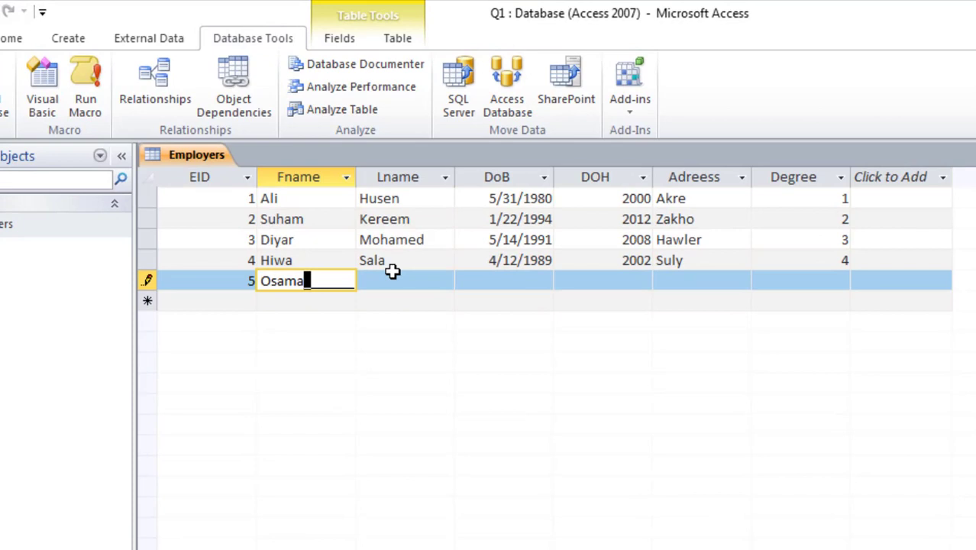
key(Tab)
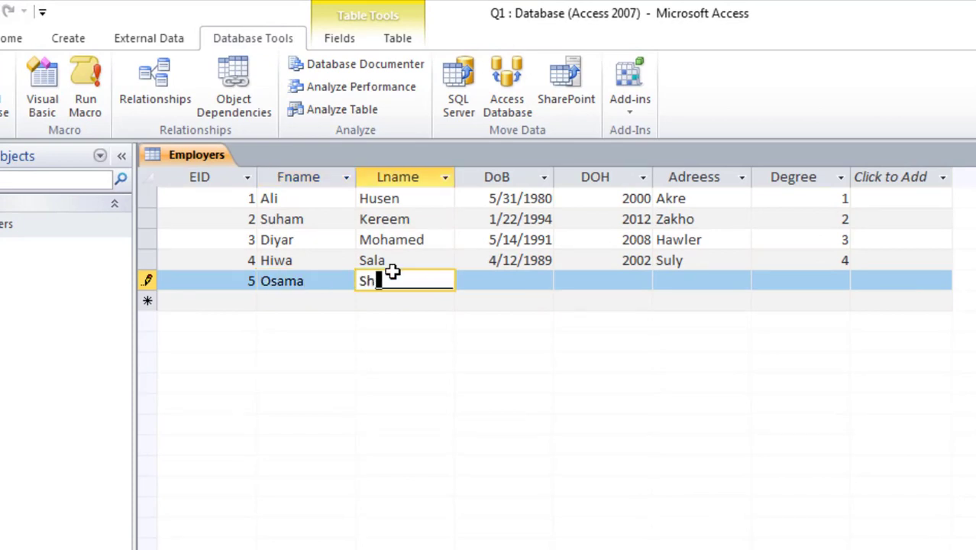
key(Tab)
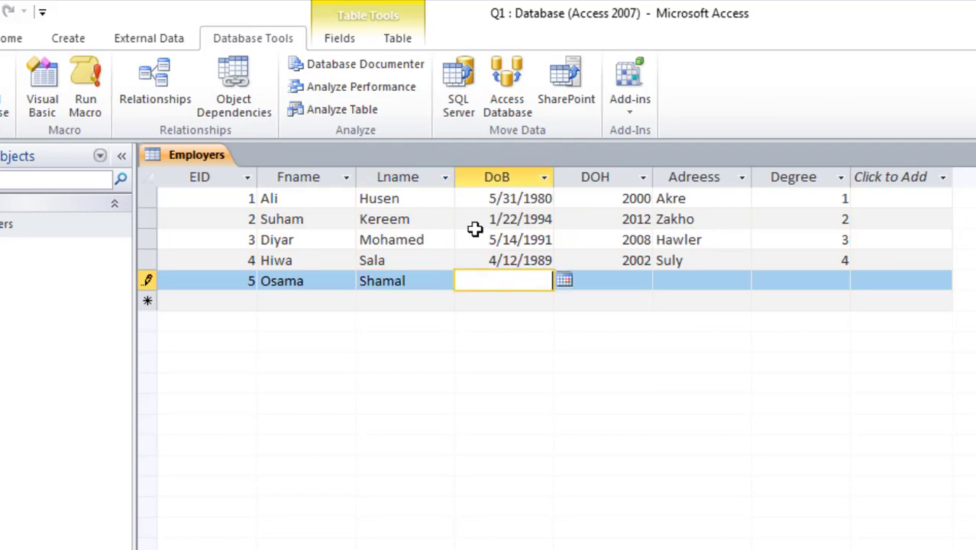
Set record 5's DoB to today (1/21/2020), DOH to 2010 and address to Akre
click(565, 280)
click(478, 445)
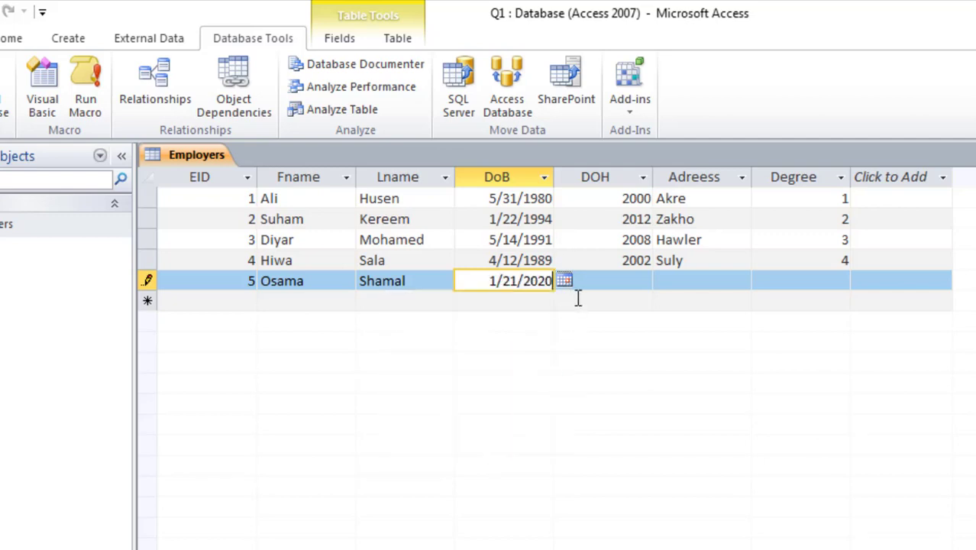
click(599, 284)
click(582, 422)
click(594, 279)
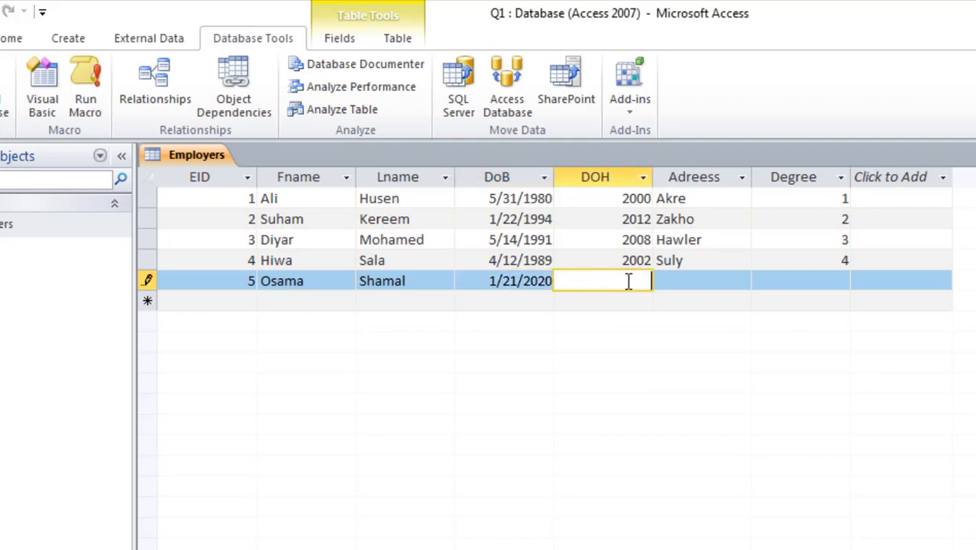
text(200)
text(10)
key(BackSpace)
key(BackSpace)
key(BackSpace)
key(BackSpace)
key(BackSpace)
text(2010)
click(675, 280)
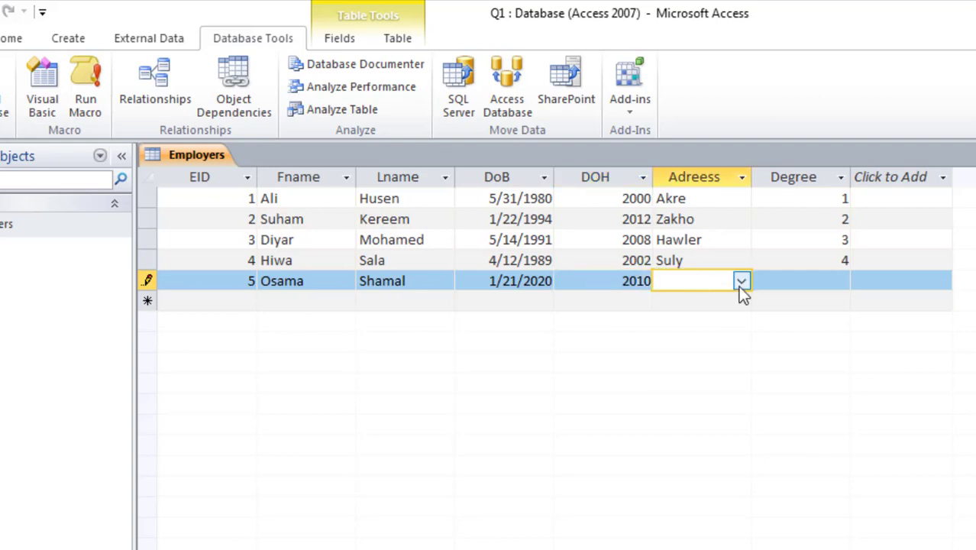
click(740, 281)
click(680, 301)
click(832, 282)
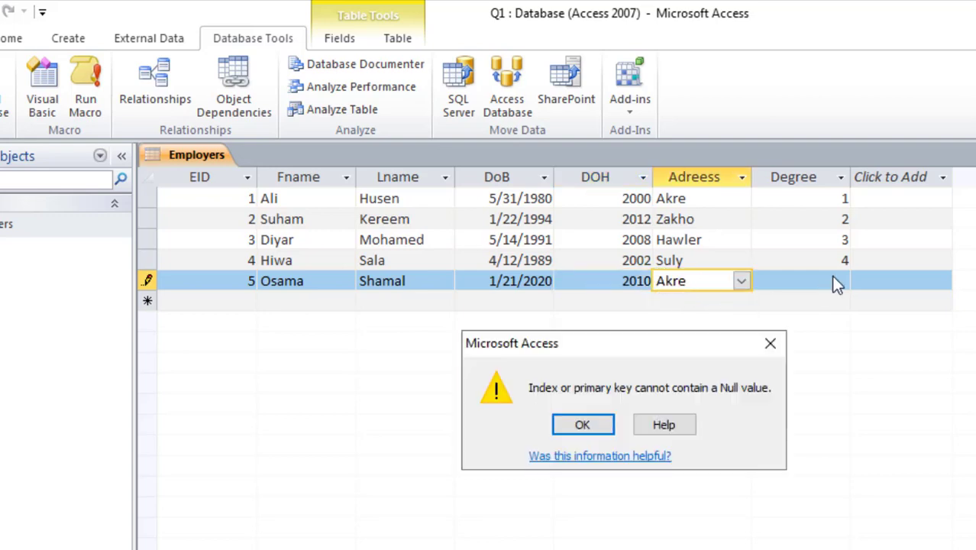
click(588, 426)
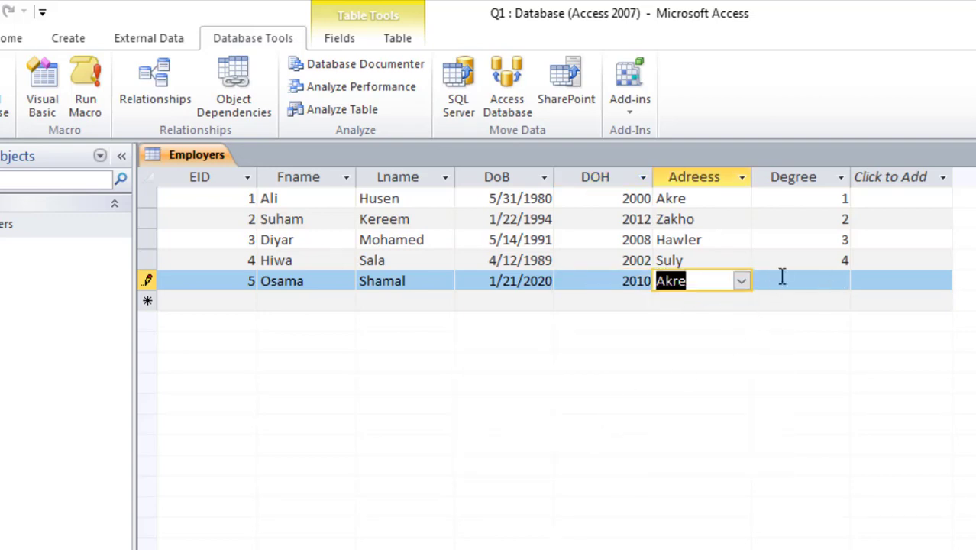
Enter Degree 5, commit the record and close the Employers table
click(782, 277)
text(5)
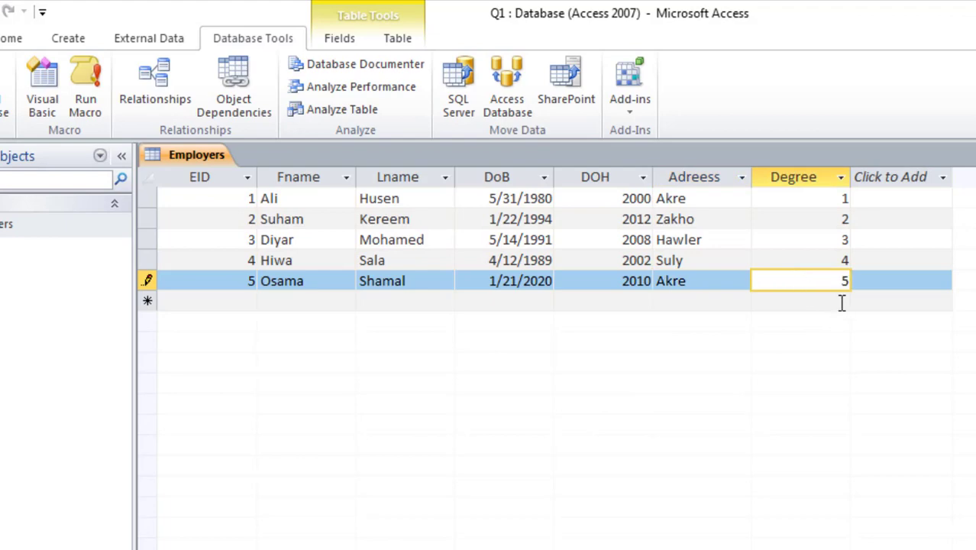
click(841, 302)
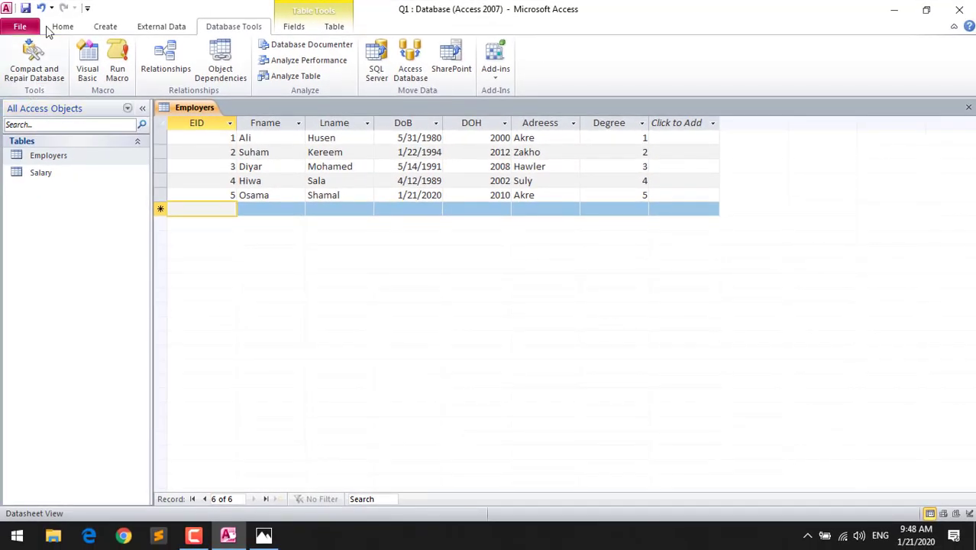
right_click(181, 108)
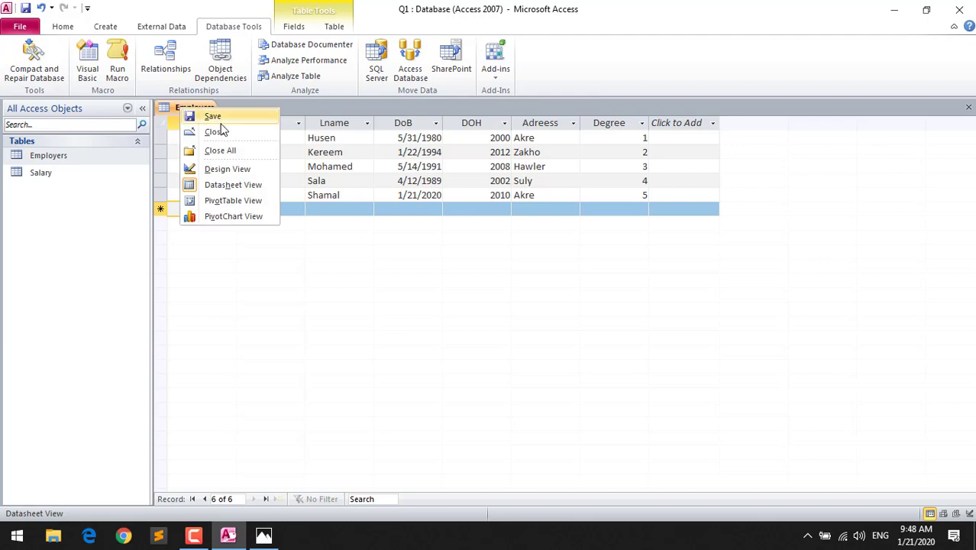
click(219, 132)
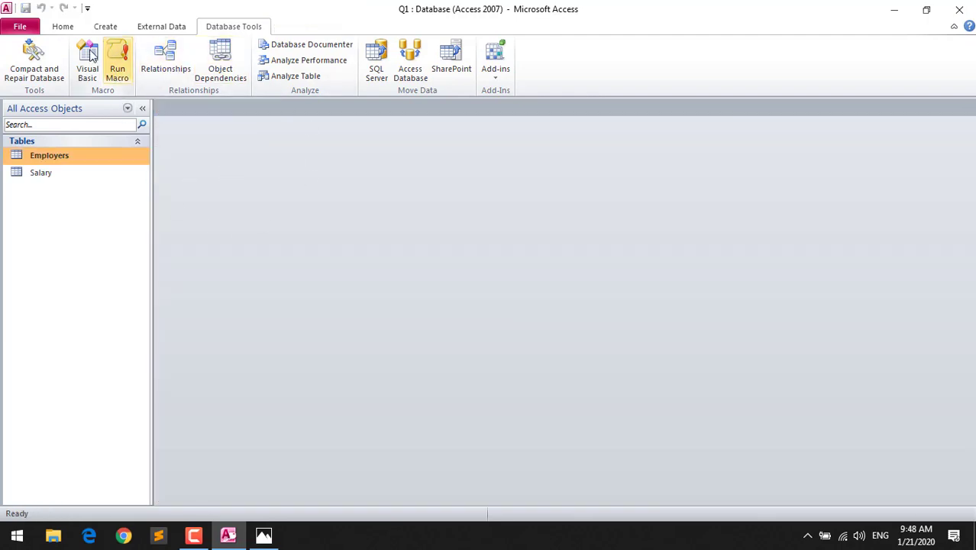
Open the Relationships layout and add the Employers and Salary tables to it
click(62, 26)
click(250, 28)
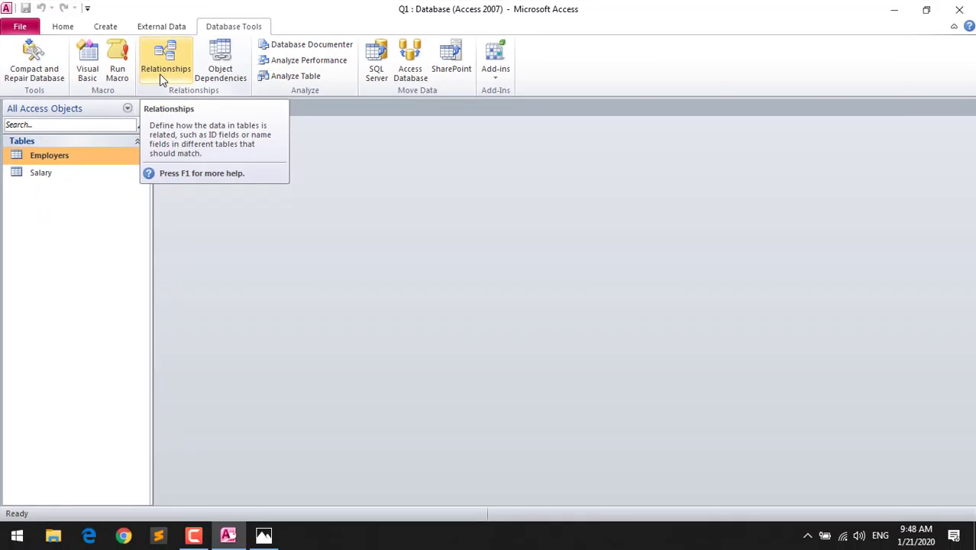
click(379, 189)
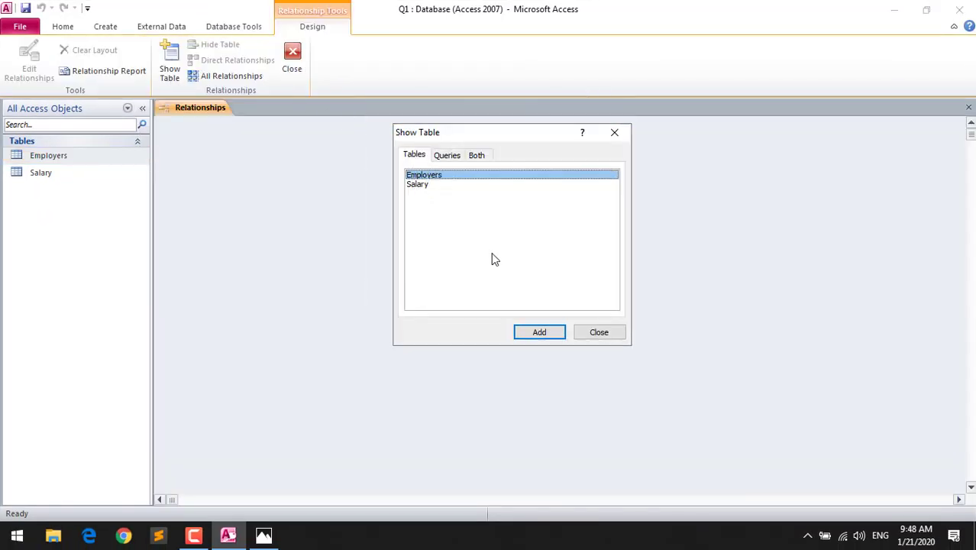
click(539, 332)
click(419, 185)
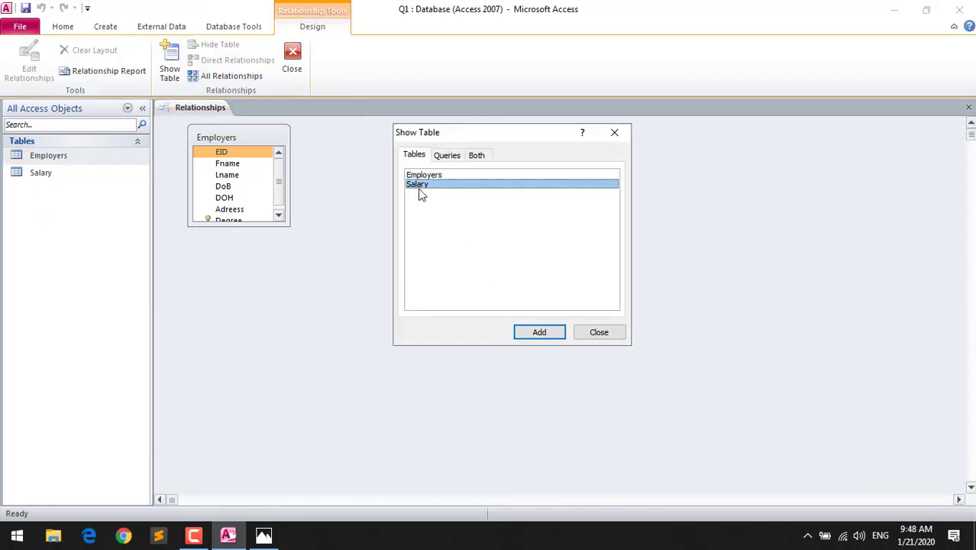
click(549, 333)
click(603, 333)
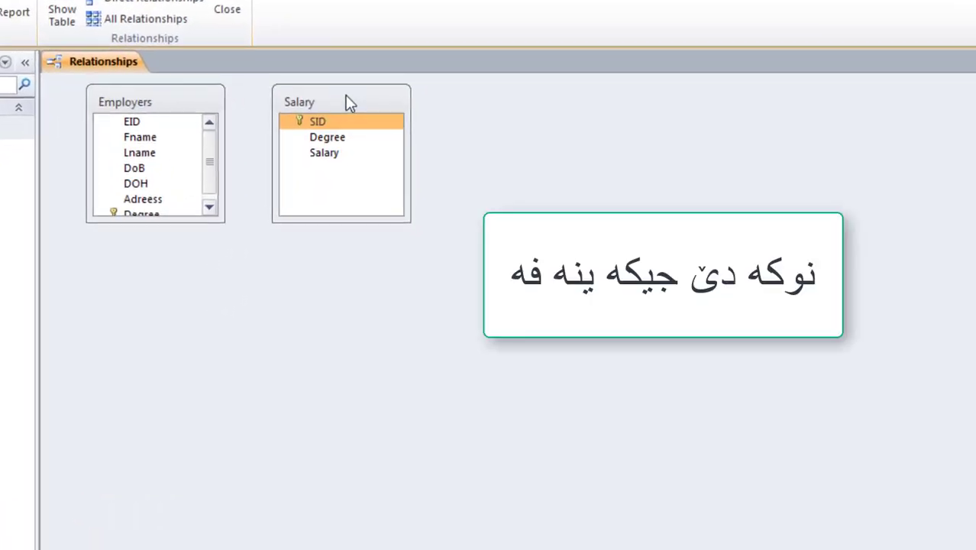
drag(345, 94, 443, 130)
Link Employers.Degree to Salary.Degree one-to-many with referential integrity enforced
click(209, 165)
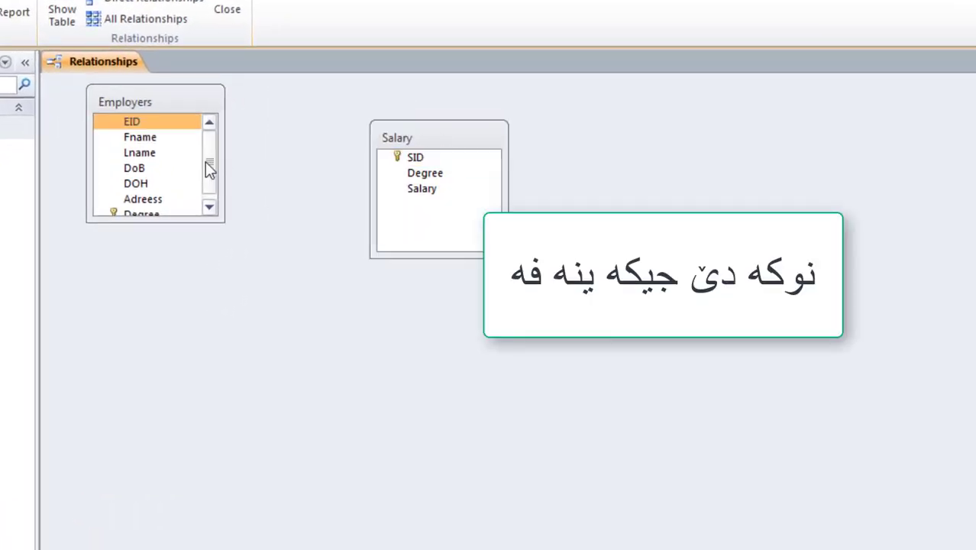
scroll(209, 168, down, 1)
drag(139, 209, 413, 181)
click(376, 215)
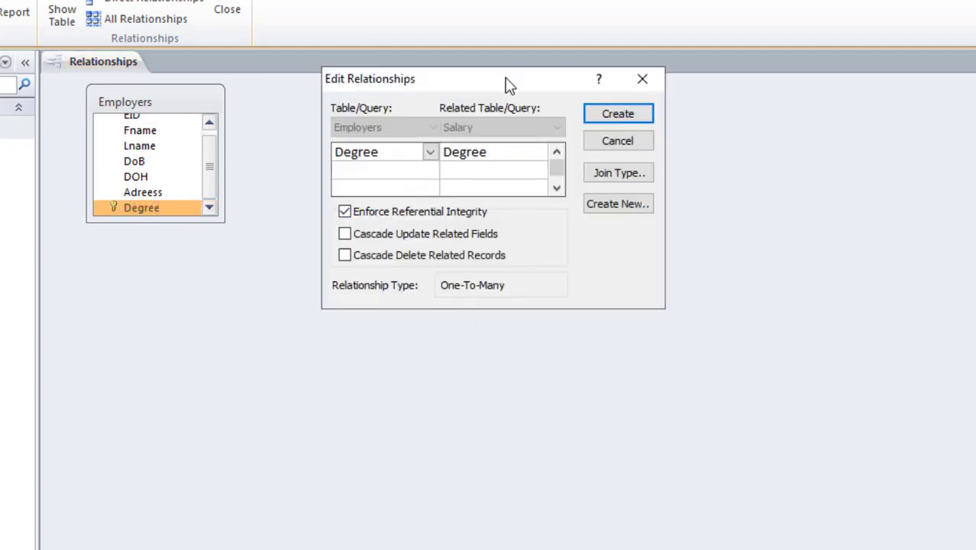
drag(509, 84, 365, 259)
click(492, 294)
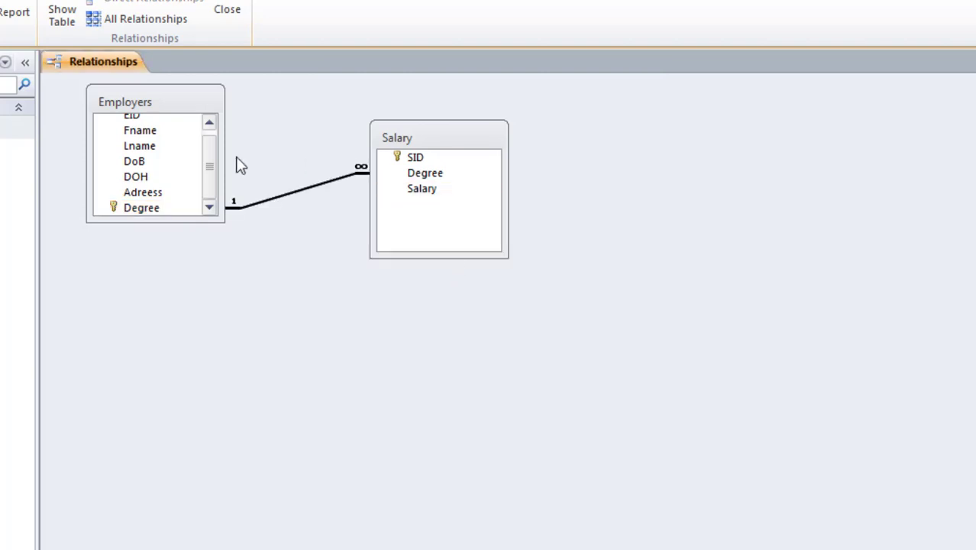
click(403, 121)
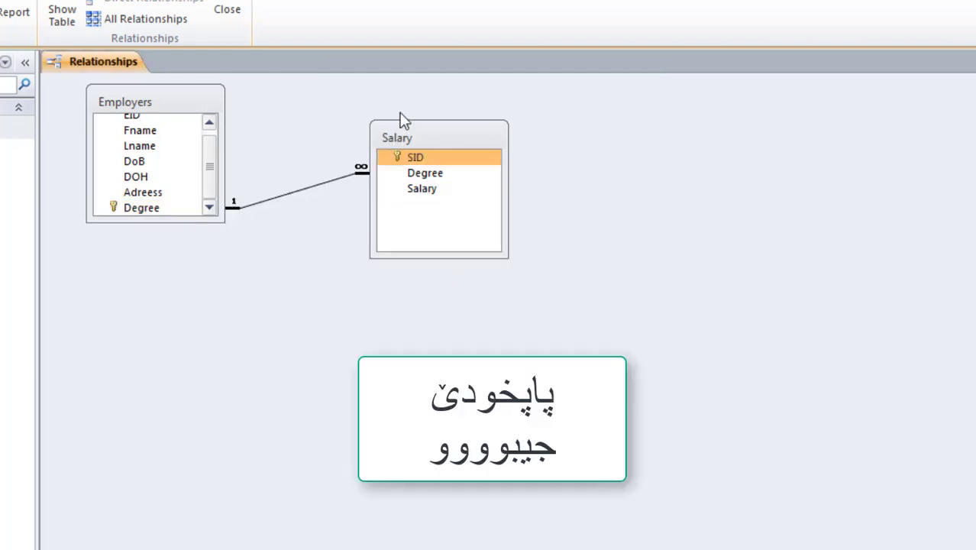
drag(401, 126, 403, 86)
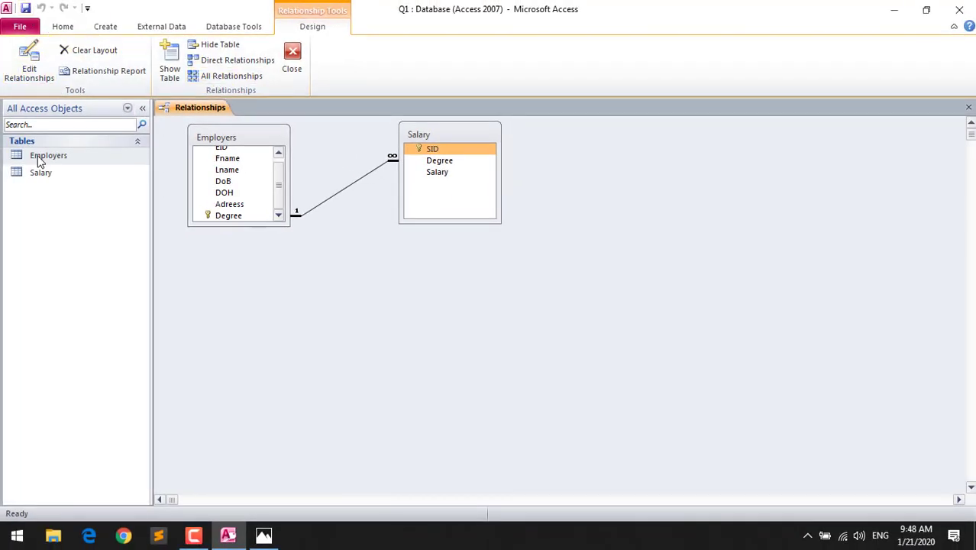
Close the Relationships layout and open the Employers table as a datasheet
click(292, 57)
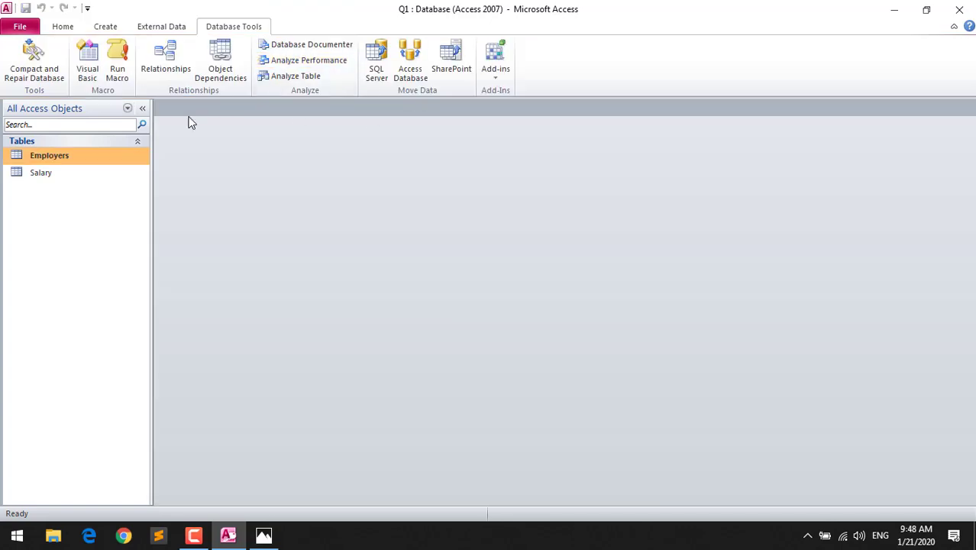
right_click(67, 157)
click(85, 163)
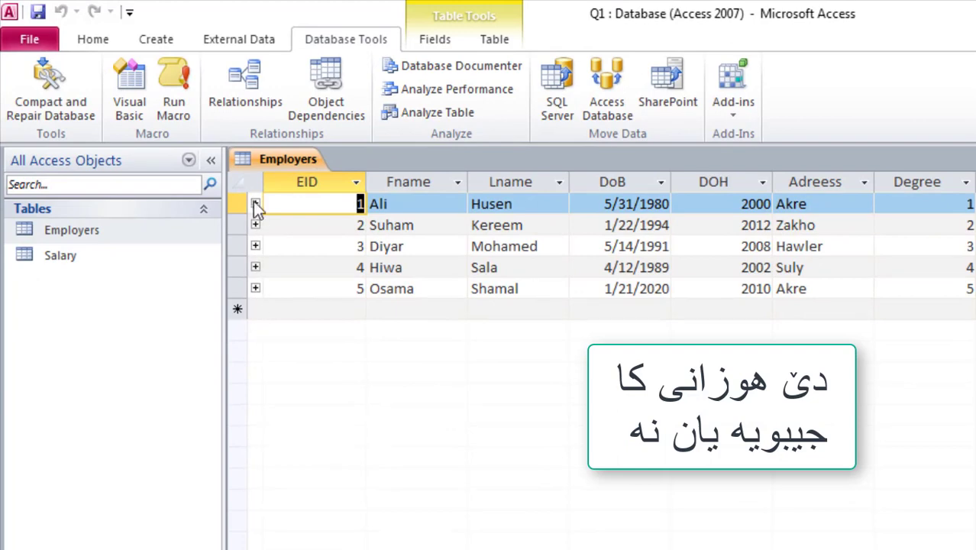
Expand the four employees' linked salary subdatasheets, then collapse them again
click(255, 203)
click(255, 290)
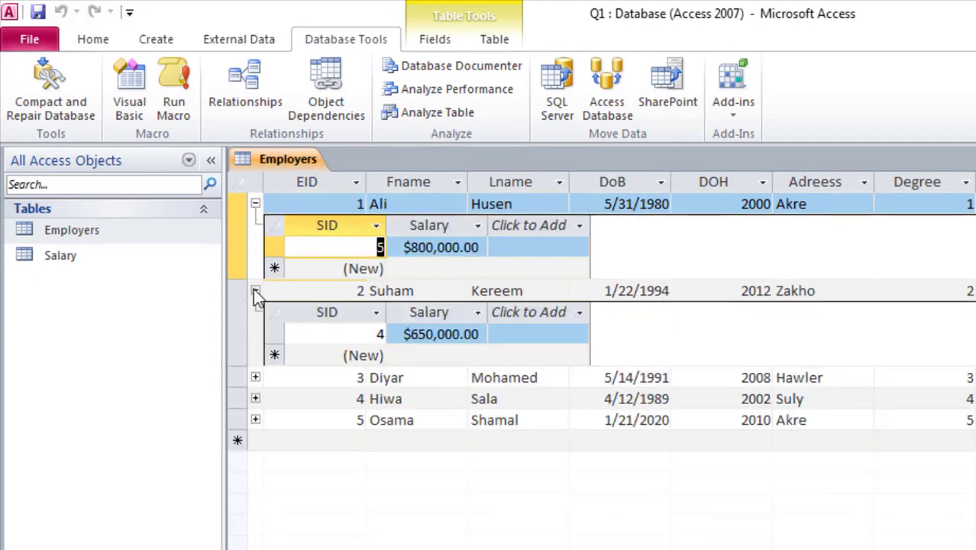
click(255, 377)
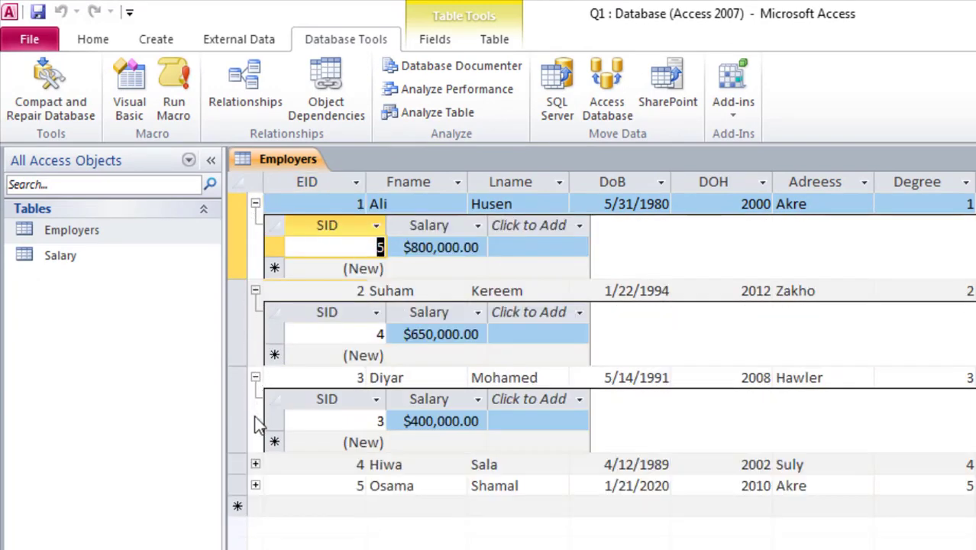
click(255, 464)
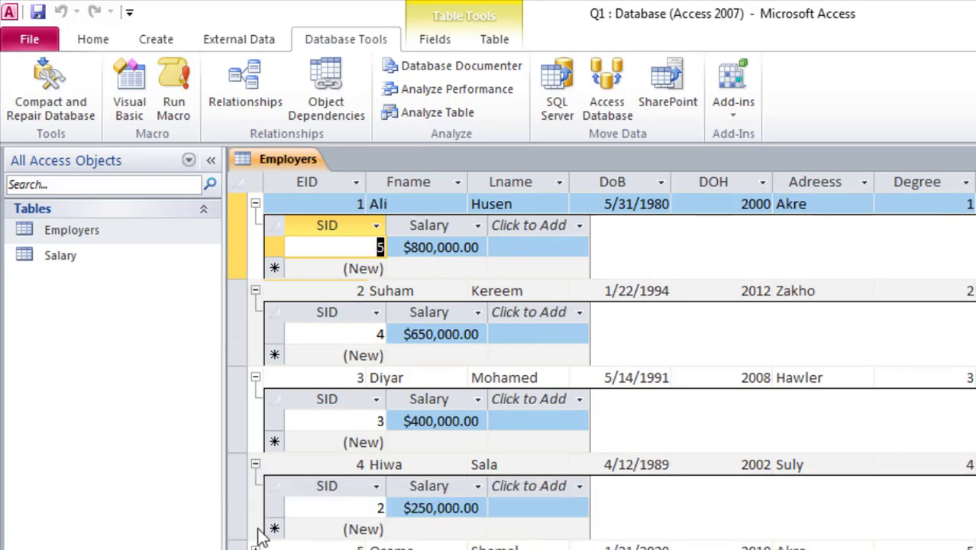
click(255, 464)
click(254, 377)
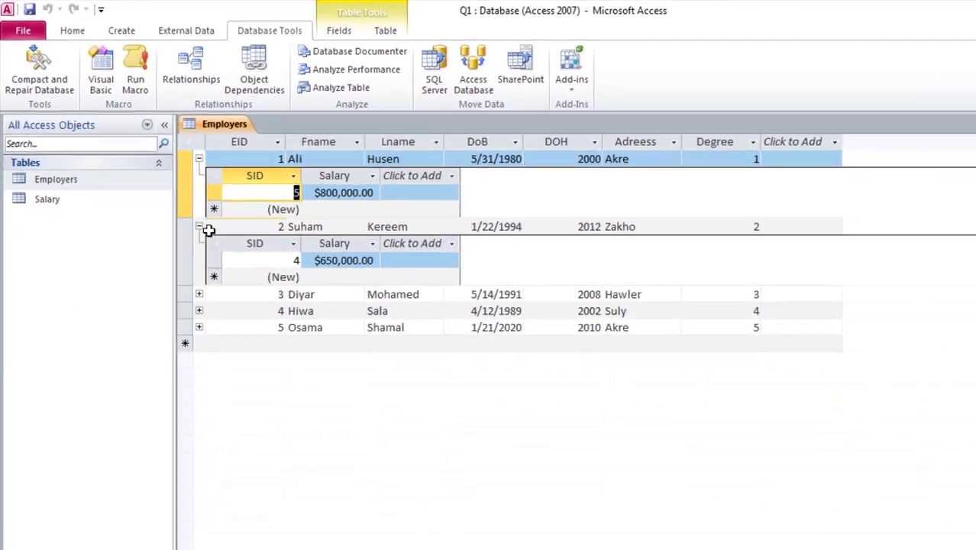
click(253, 289)
click(253, 202)
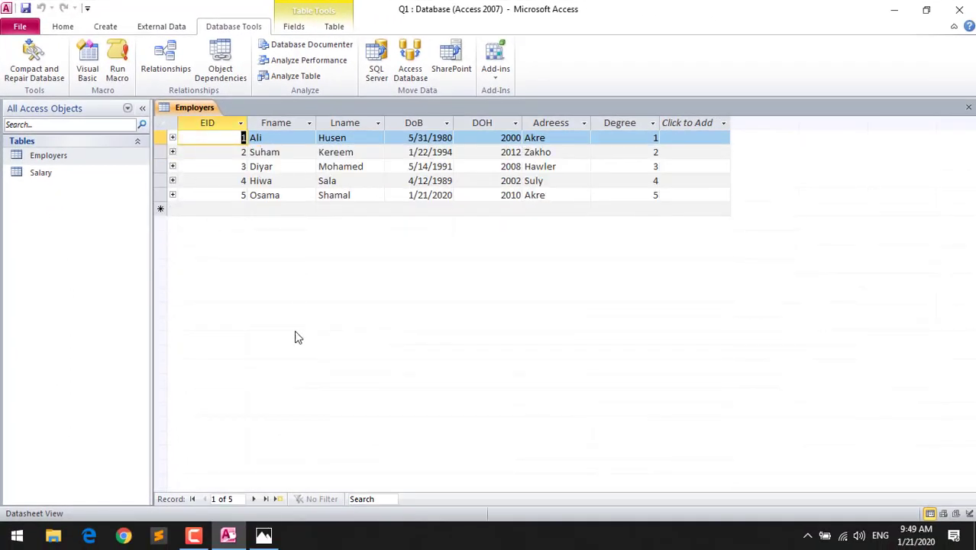
click(263, 534)
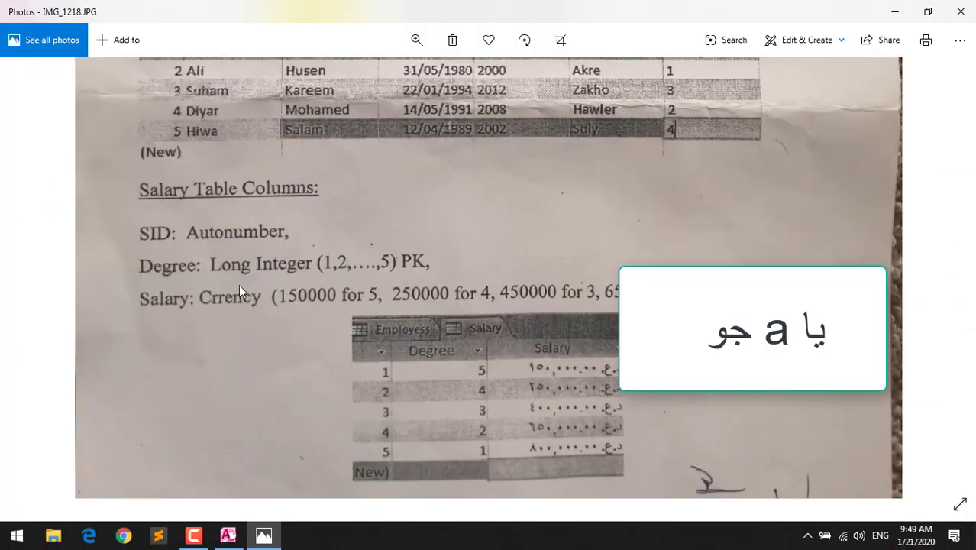
Advance to IMG_1219.JPG and zoom in to read the Q2 tasks before returning to Access
scroll(930, 261, down, 3)
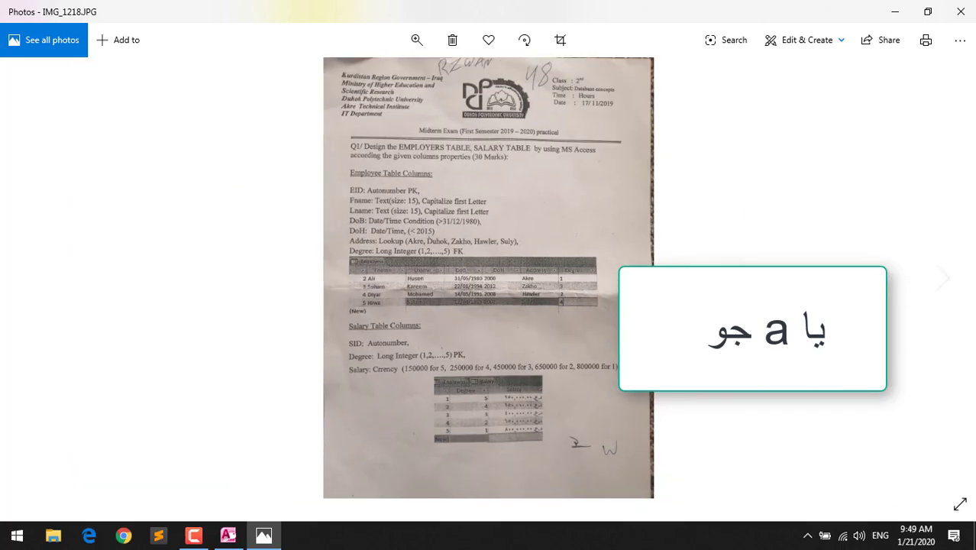
click(939, 277)
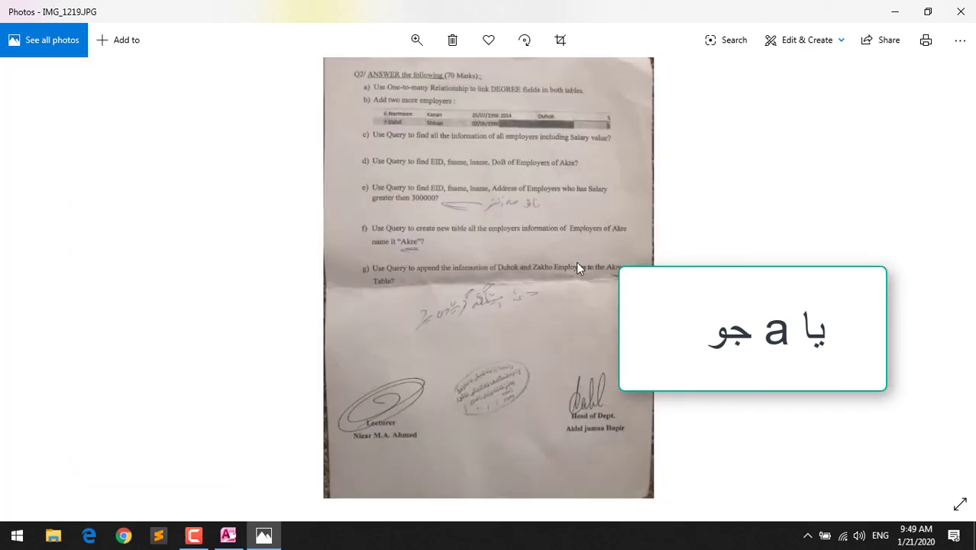
click(417, 41)
drag(349, 76, 360, 77)
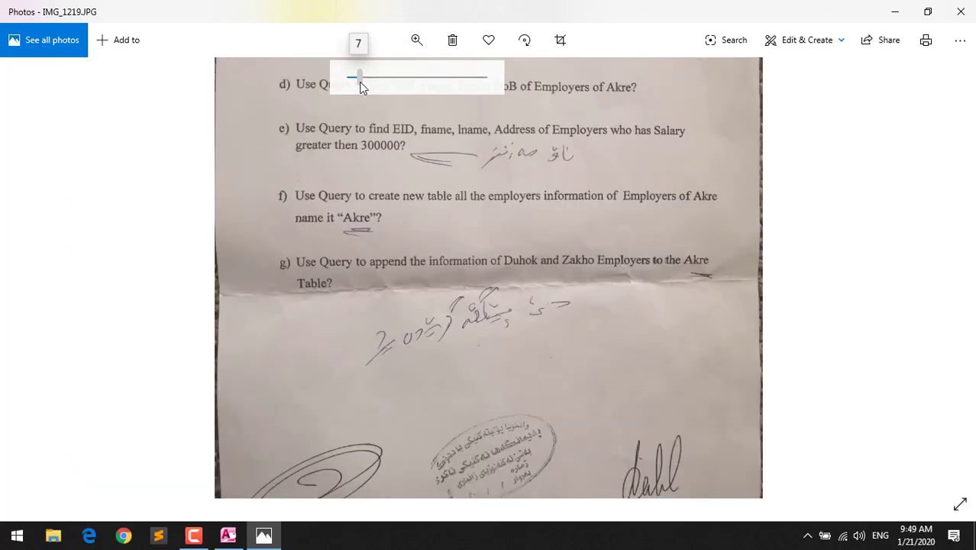
scroll(391, 288, up, 5)
scroll(384, 358, down, 1)
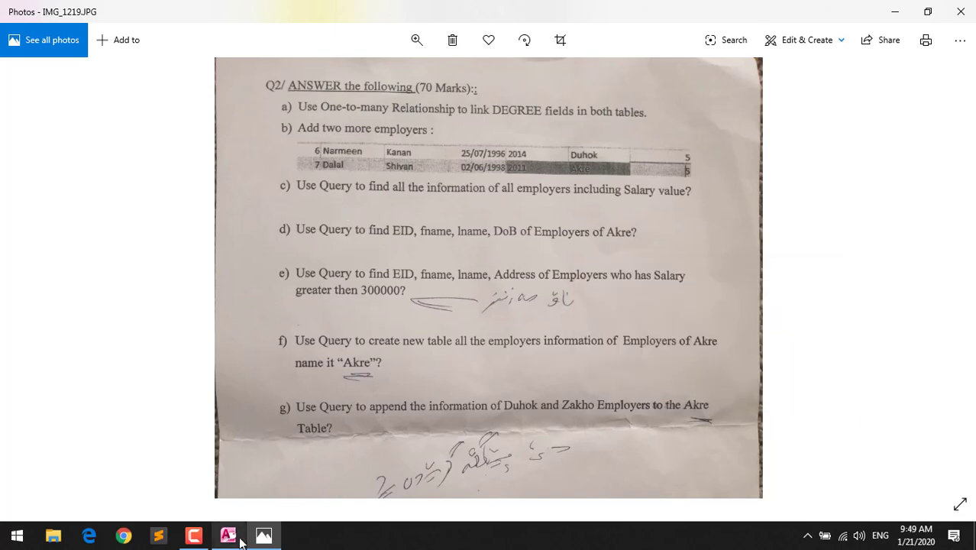
click(229, 534)
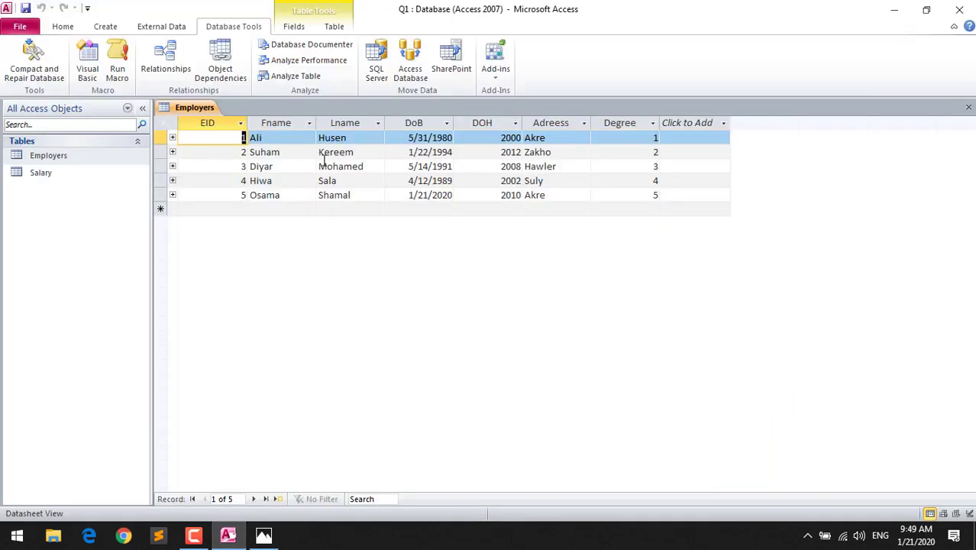
Start a new Employers record and enter the employee's first and last name
click(204, 207)
click(274, 208)
click(252, 210)
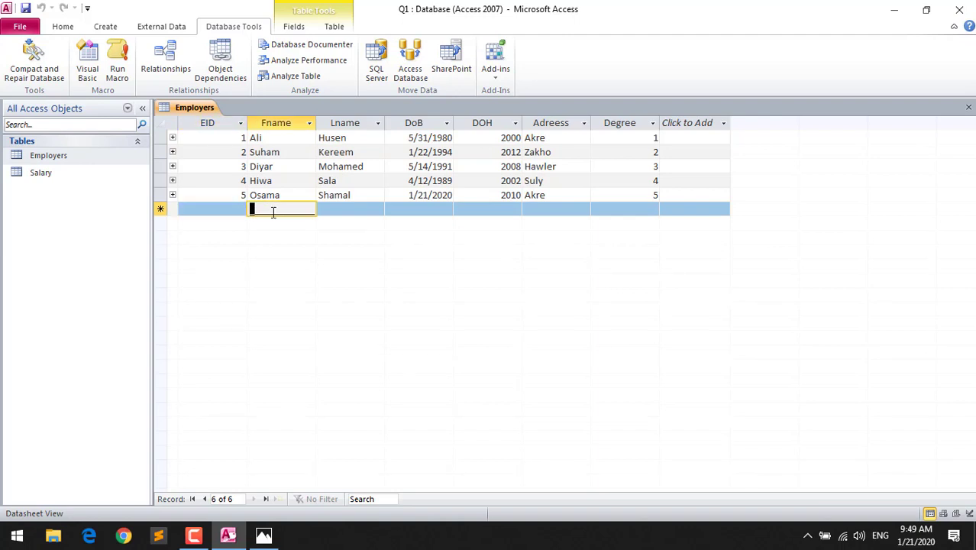
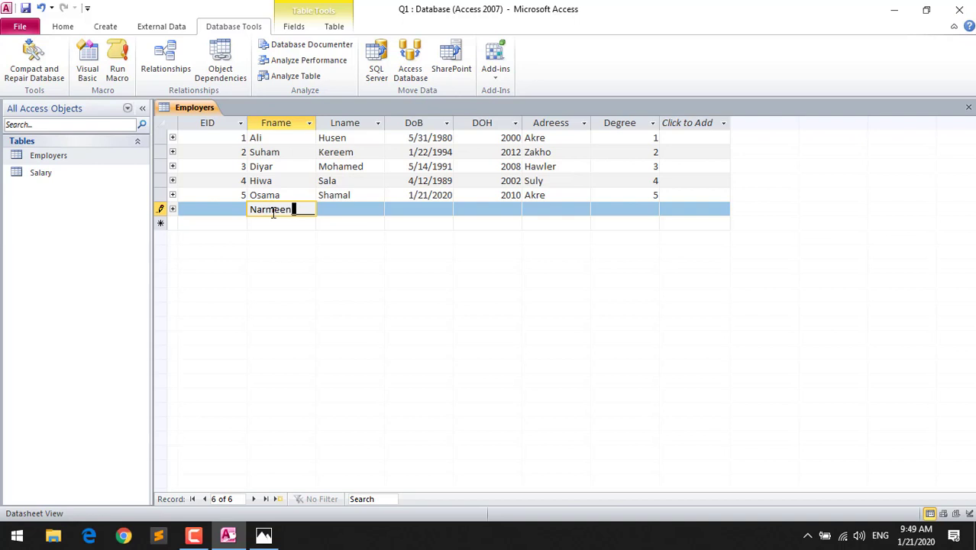
key(Tab)
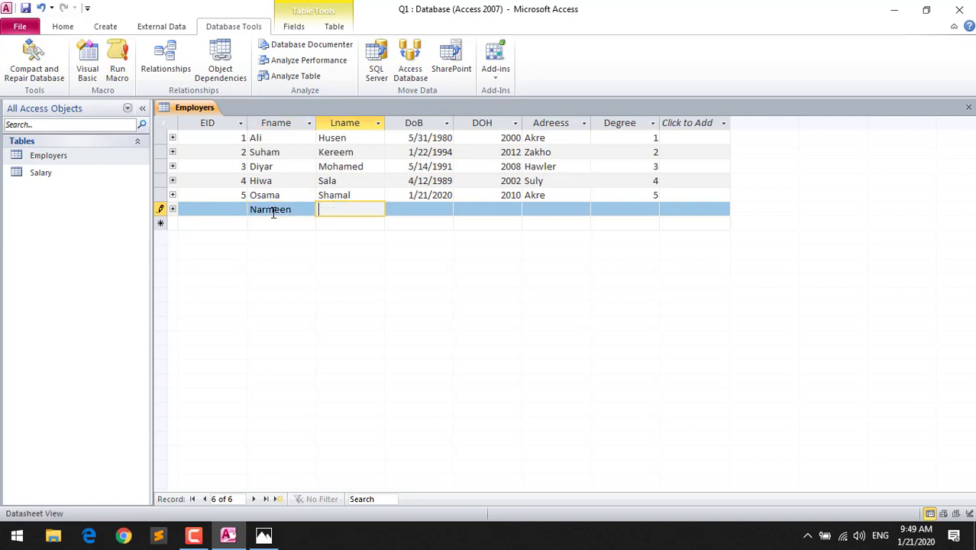
key(Tab)
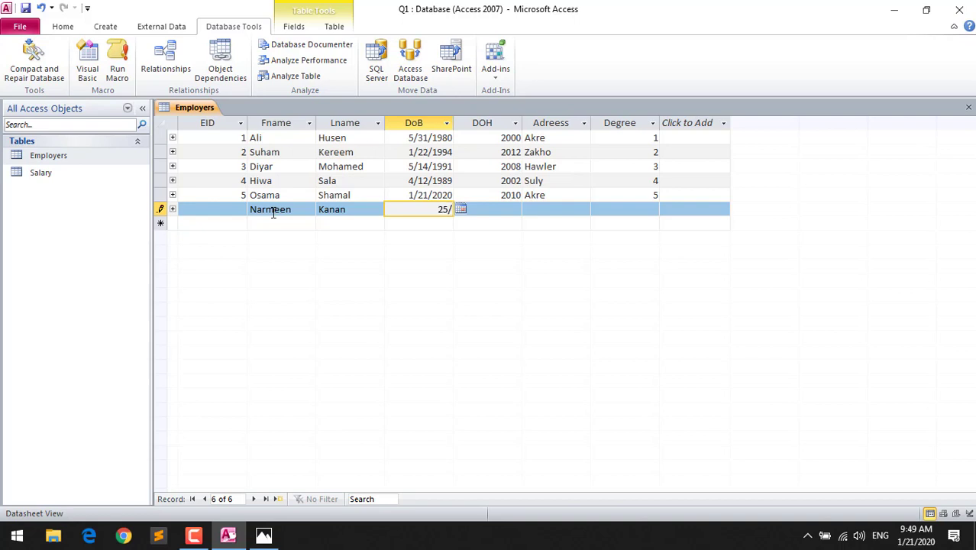
text(07/1996)
key(Tab)
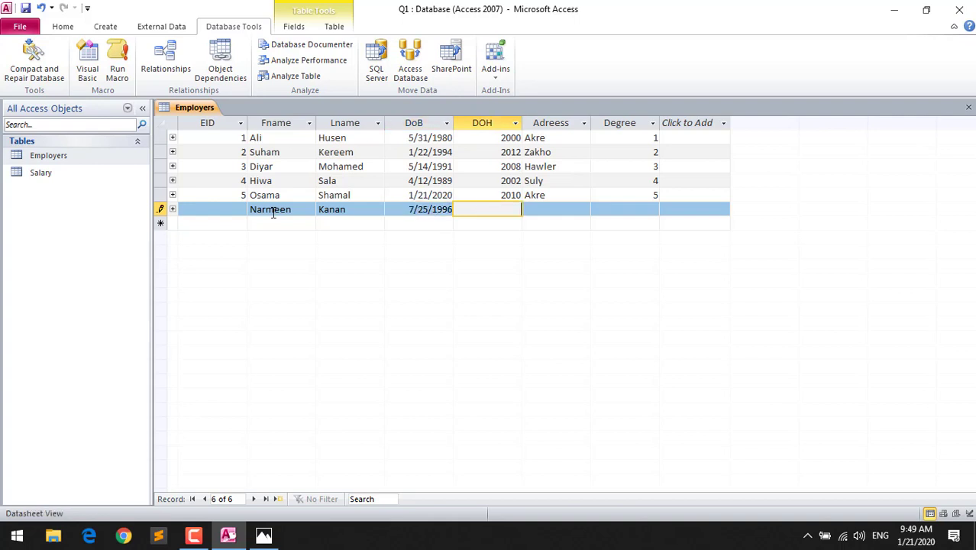
text(2014)
key(Tab)
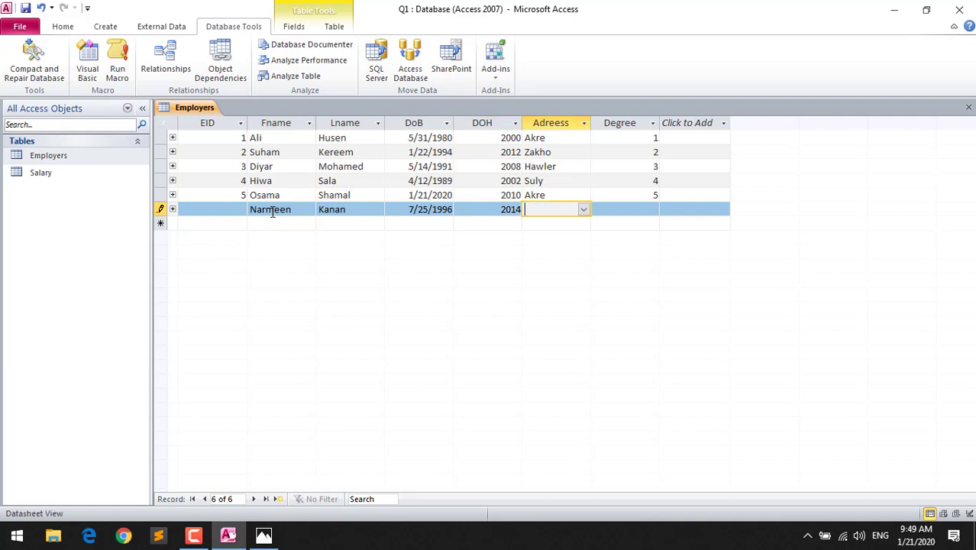
click(584, 210)
click(462, 295)
click(583, 211)
click(542, 237)
click(631, 210)
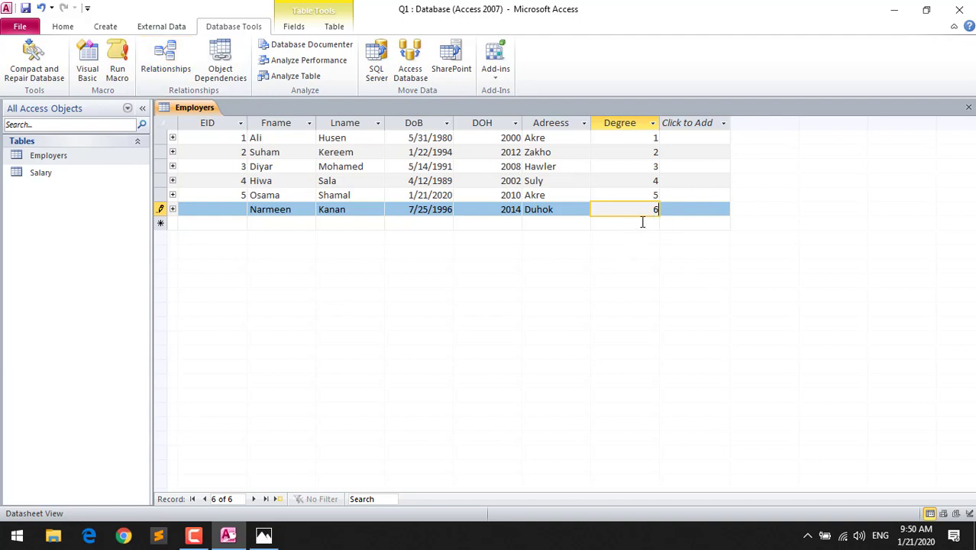
Save the sixth record and confirm it was assigned EID 6
click(263, 222)
click(241, 218)
click(244, 209)
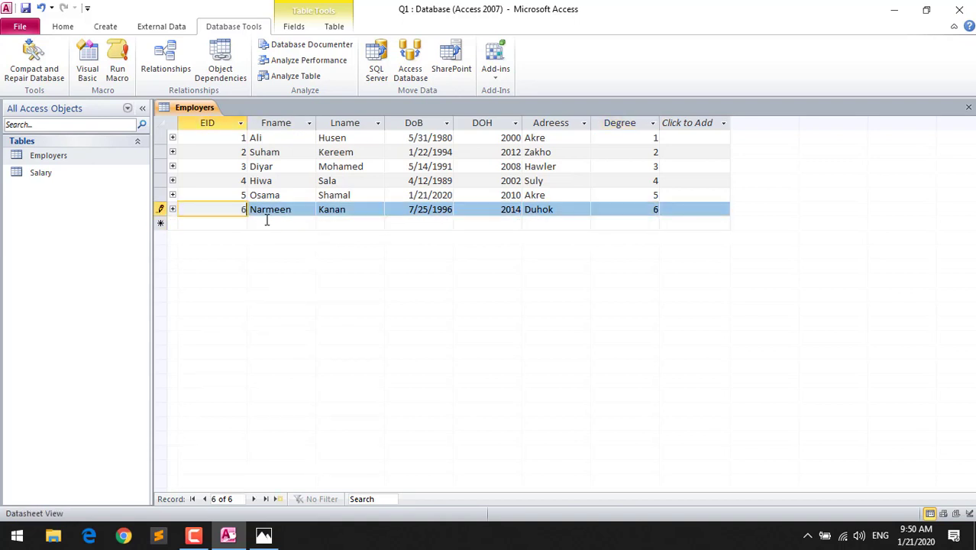
click(266, 219)
click(246, 223)
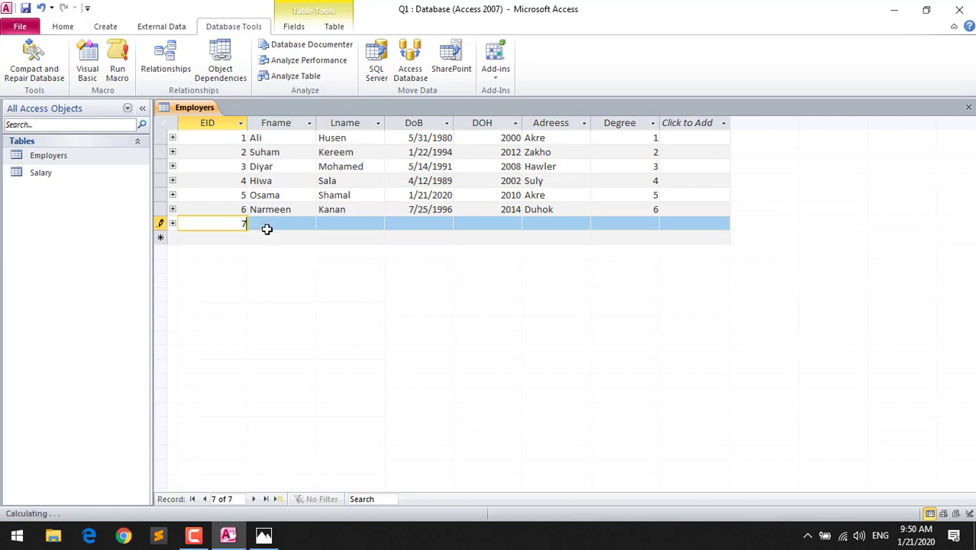
Start record 7 and, after checking the exam sheet, enter the employer's first and last name
click(263, 224)
click(251, 224)
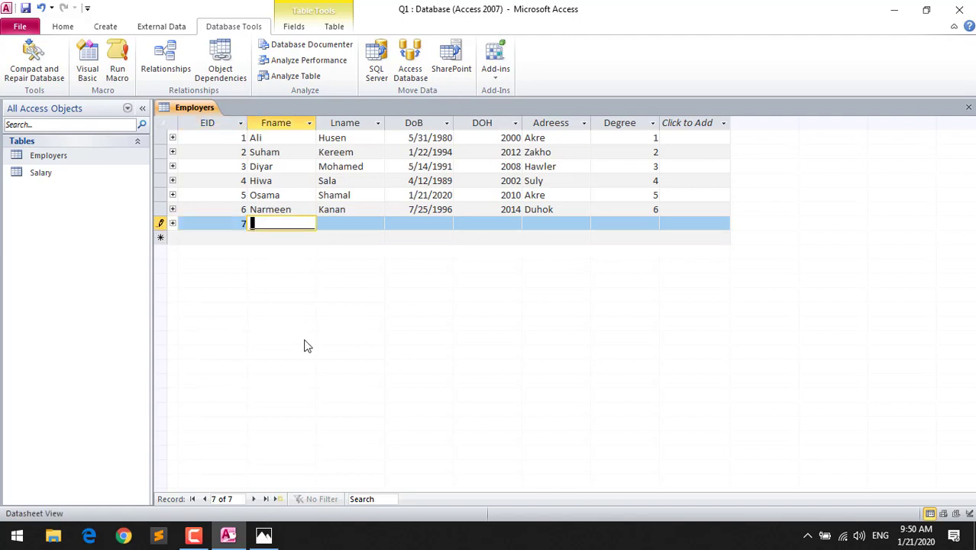
click(264, 535)
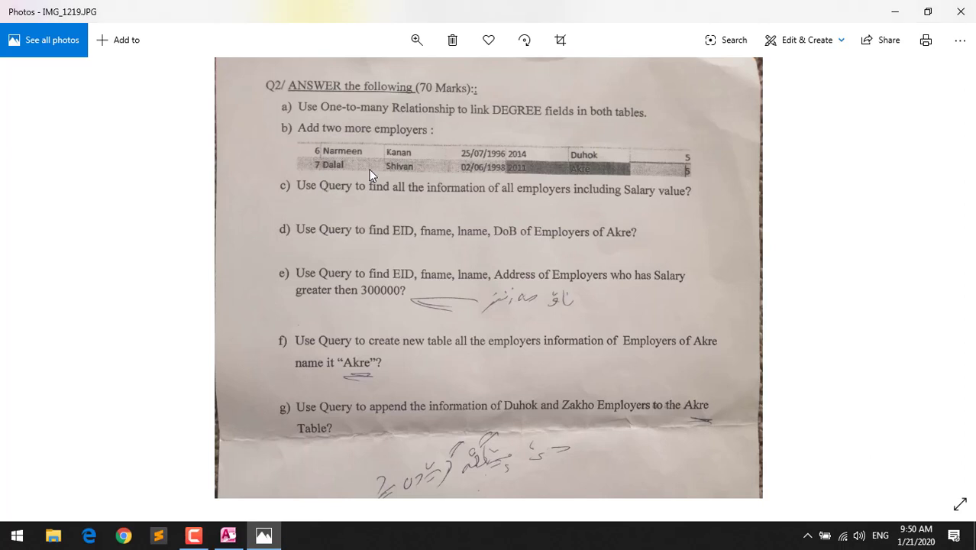
click(229, 536)
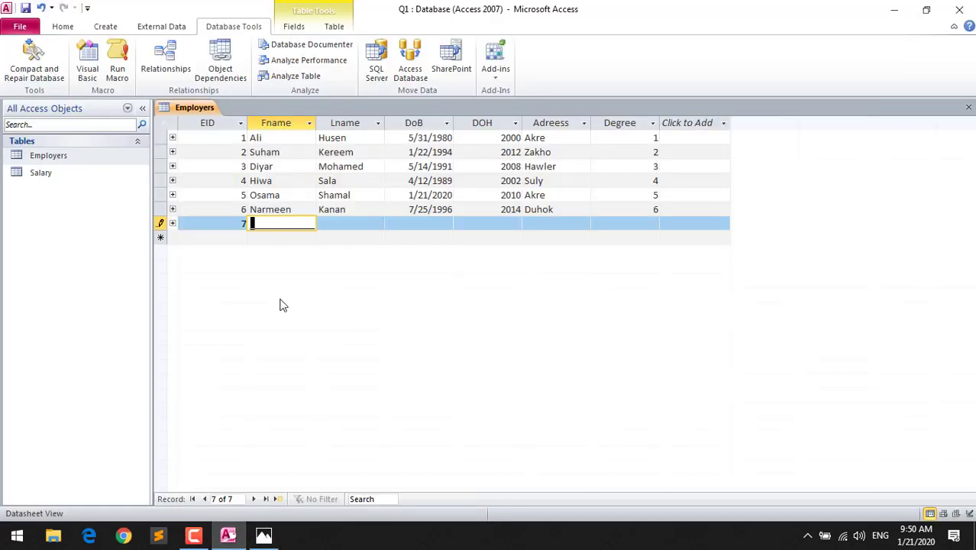
key(Tab)
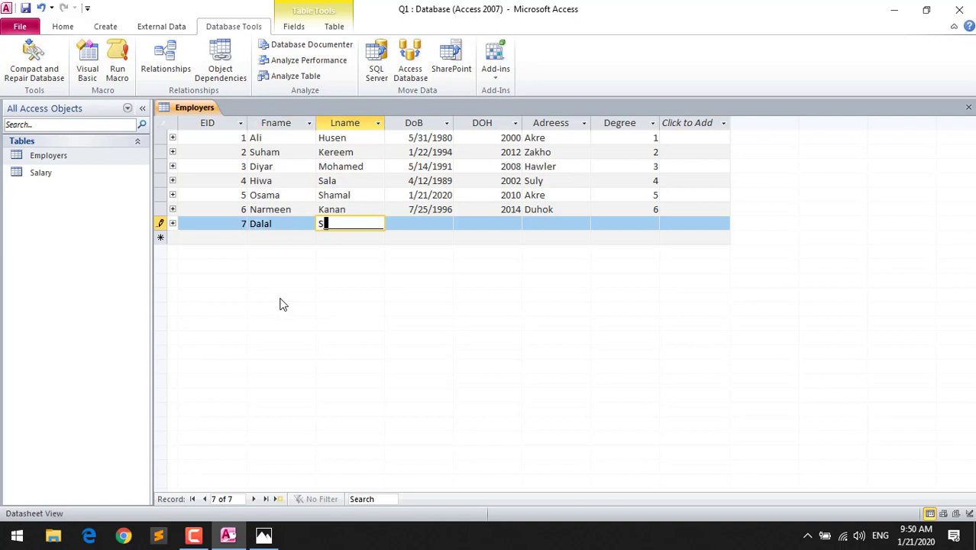
key(Tab)
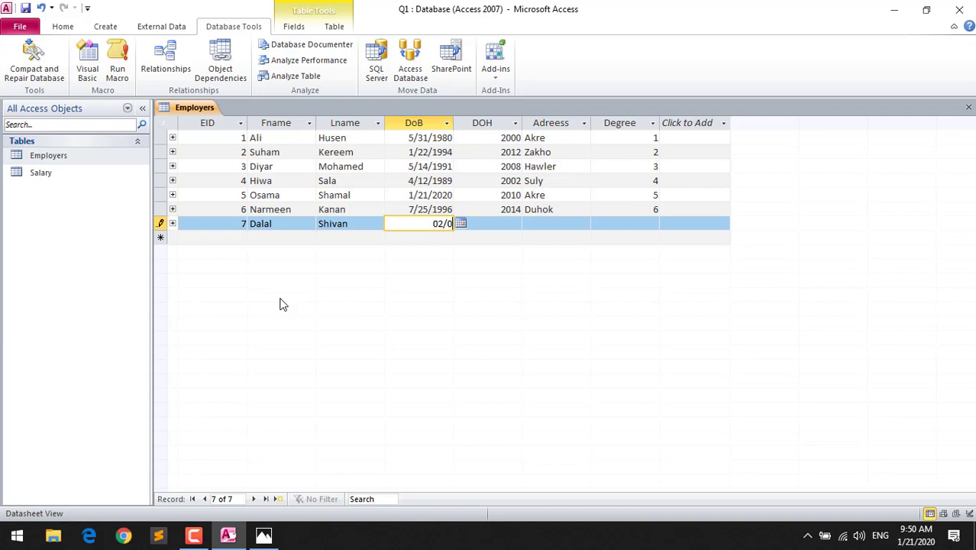
text(02/06/1998)
key(Tab)
text(20)
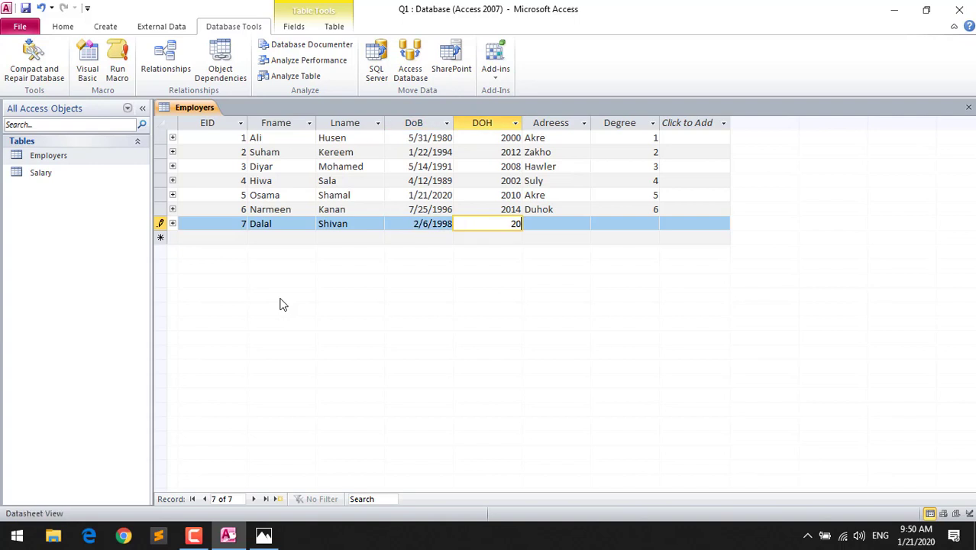
key(Tab)
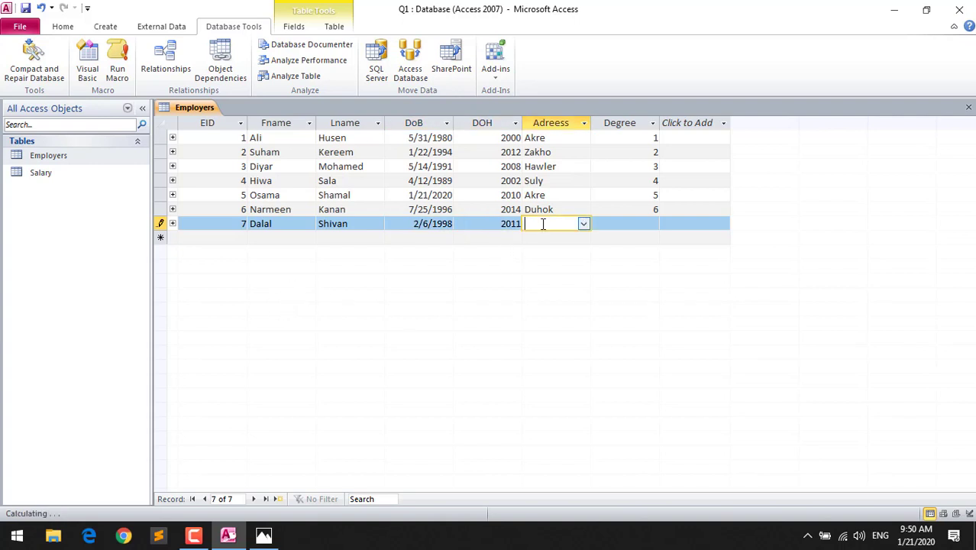
click(582, 226)
click(567, 234)
click(632, 223)
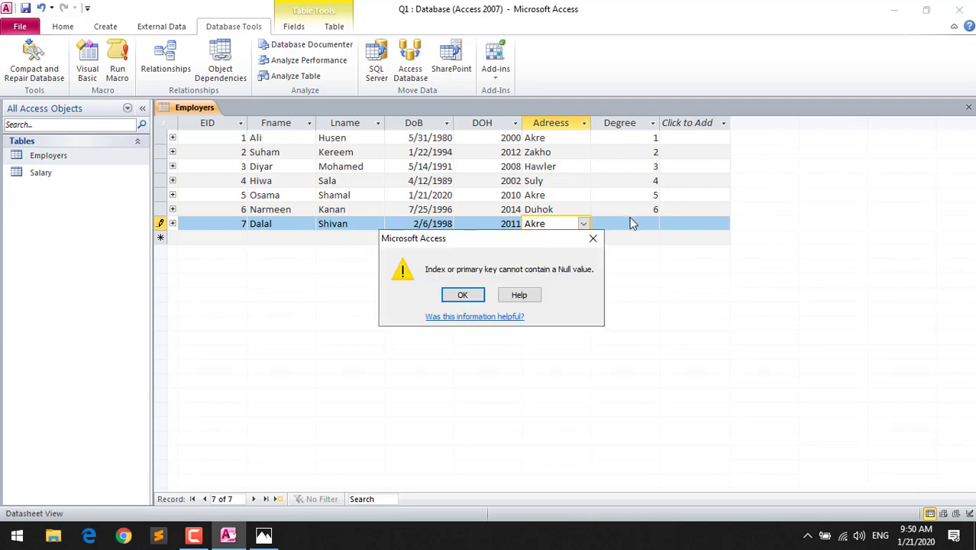
click(470, 296)
click(631, 222)
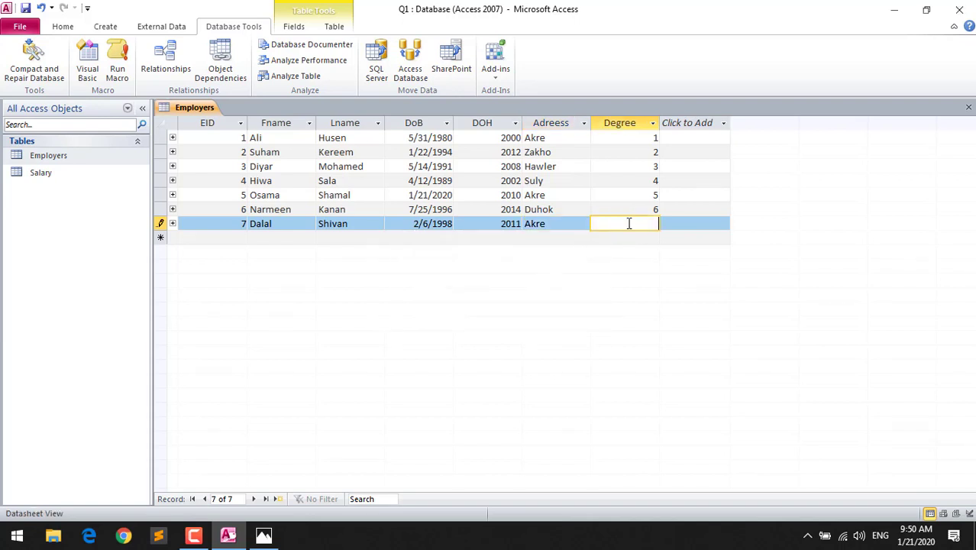
key(Tab)
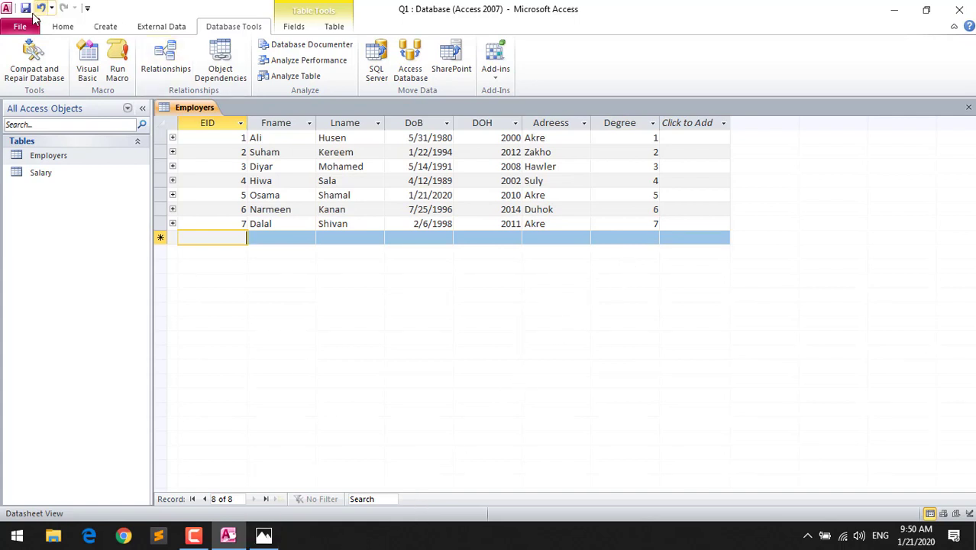
click(263, 535)
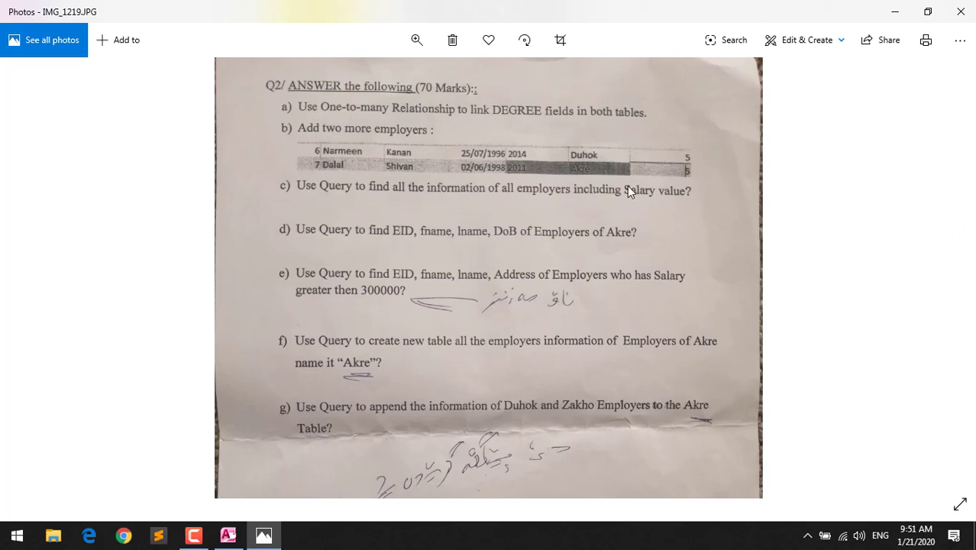
Create a new query design and add the Employers and Salary tables to it
click(227, 534)
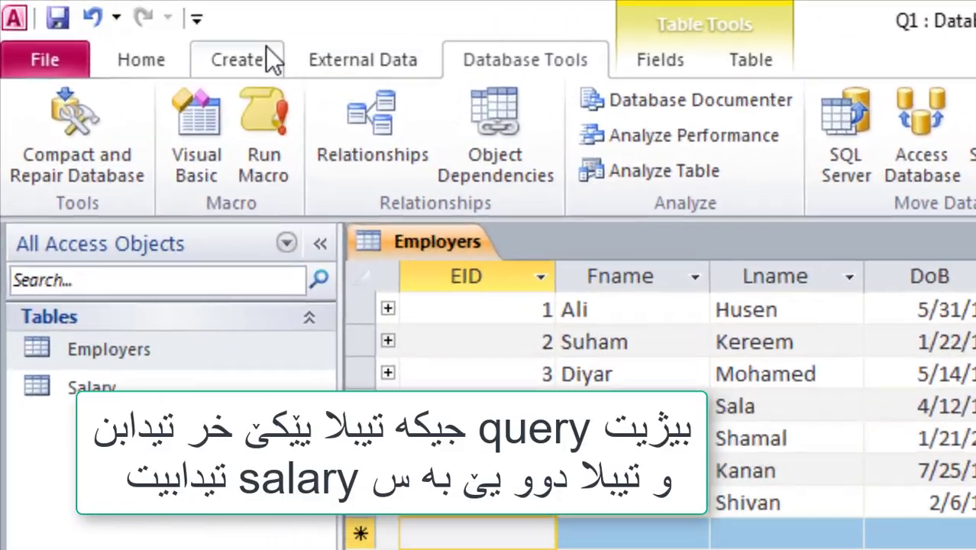
click(114, 21)
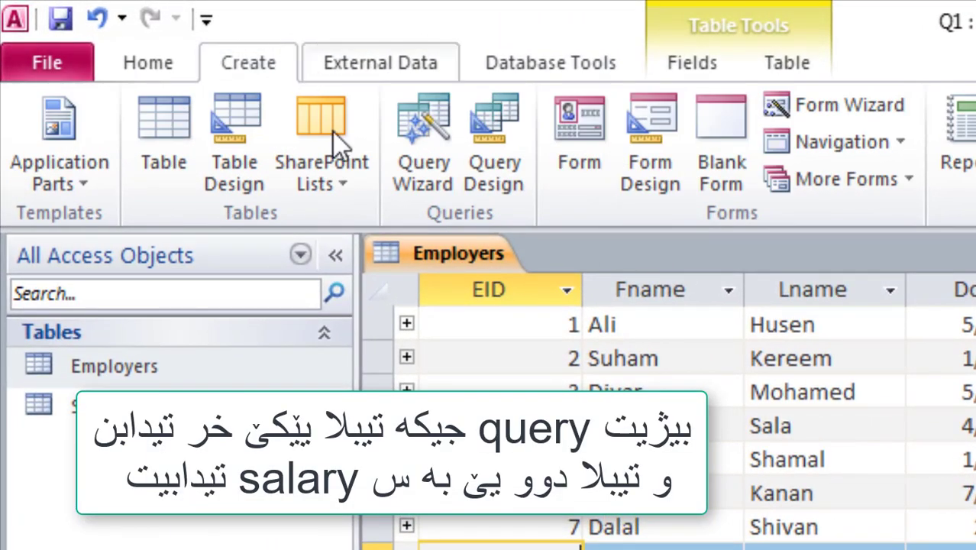
key(alt+Tab)
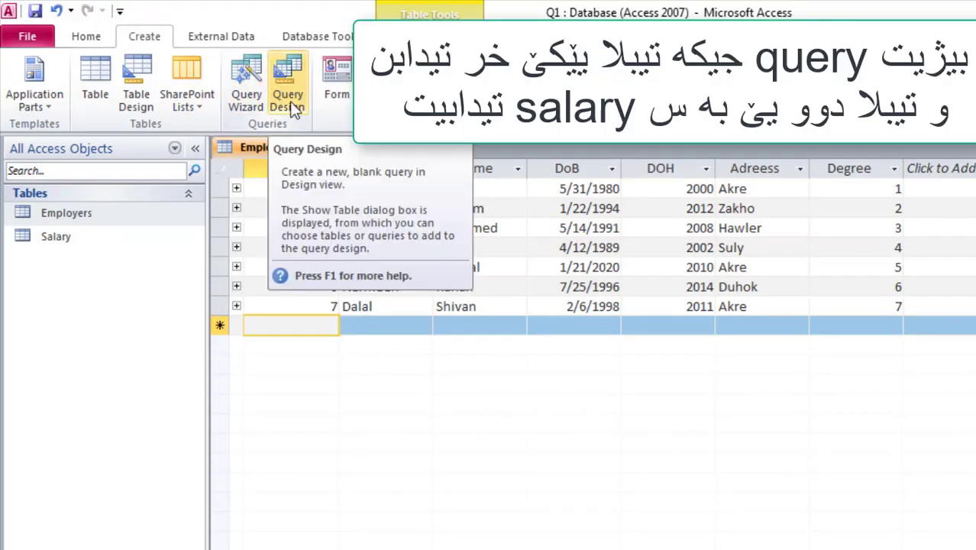
click(294, 107)
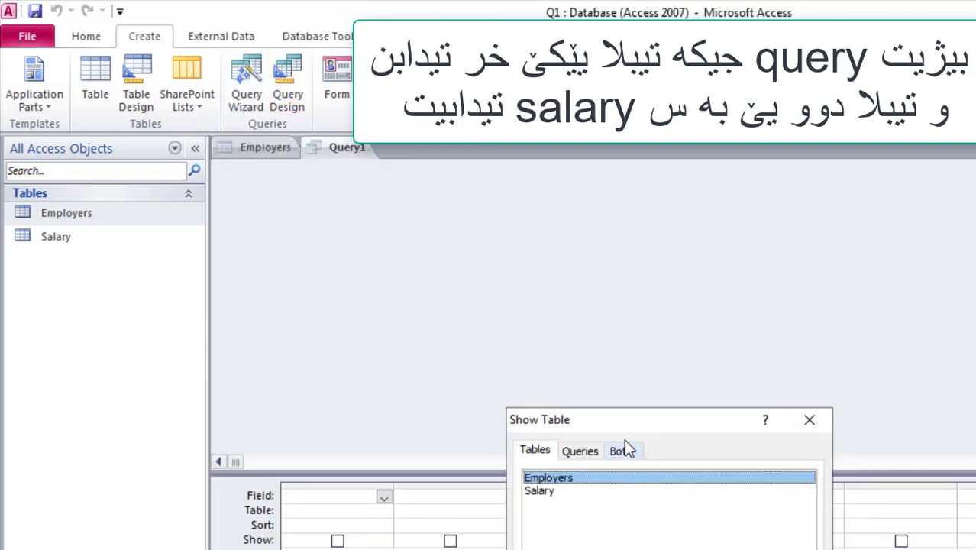
click(777, 493)
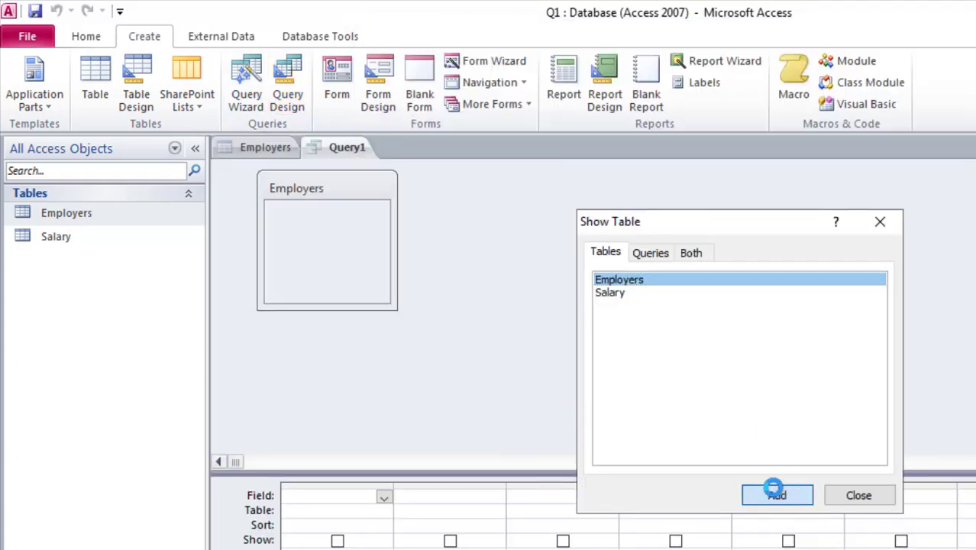
click(611, 293)
click(783, 503)
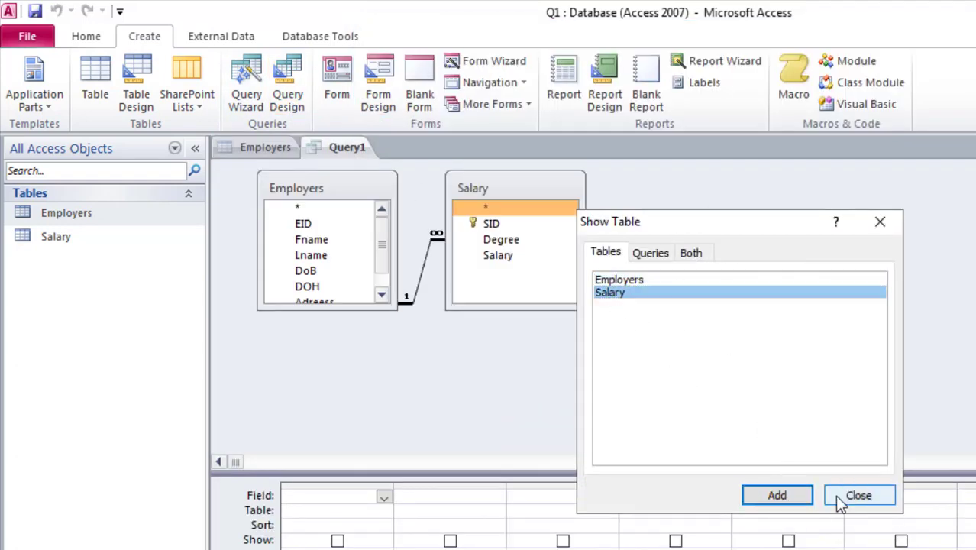
click(834, 497)
click(319, 303)
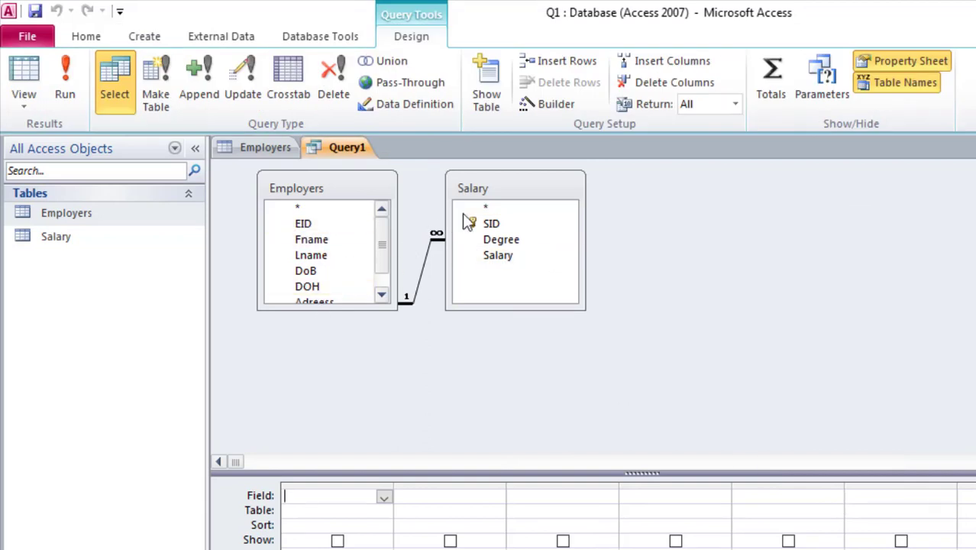
click(497, 256)
mouse_move(460, 269)
mouse_down()
mouse_move(329, 228)
mouse_move(307, 325)
mouse_move(484, 259)
mouse_move(458, 271)
mouse_up()
Select all Employers fields, EID through Degree, and drag them into the query grid
click(298, 256)
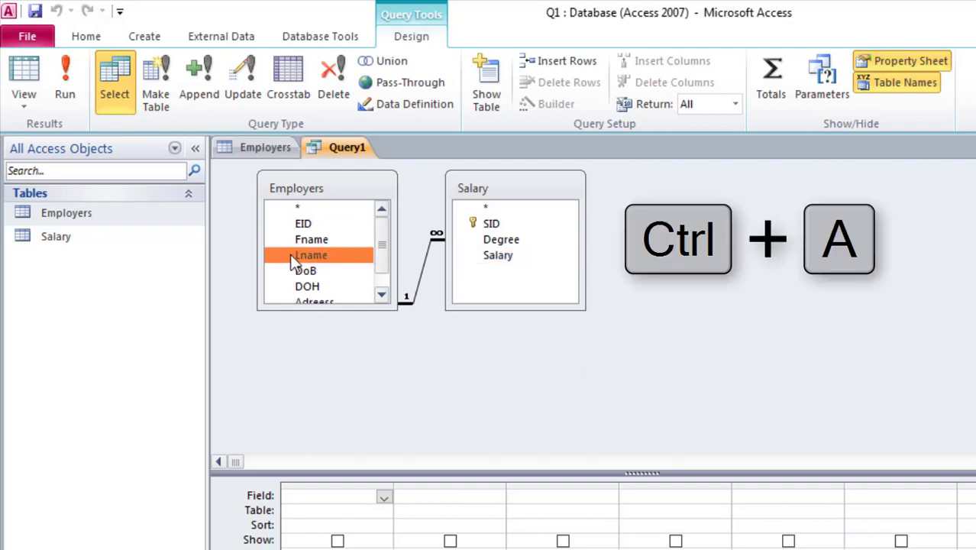
key(ctrl+a)
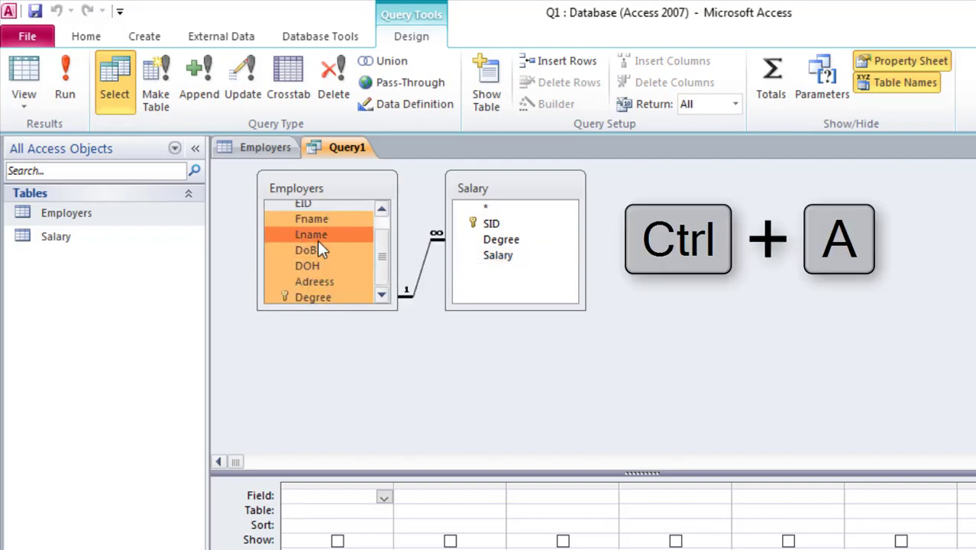
mouse_move(322, 229)
mouse_down()
mouse_move(319, 292)
mouse_move(321, 230)
mouse_up()
click(319, 224)
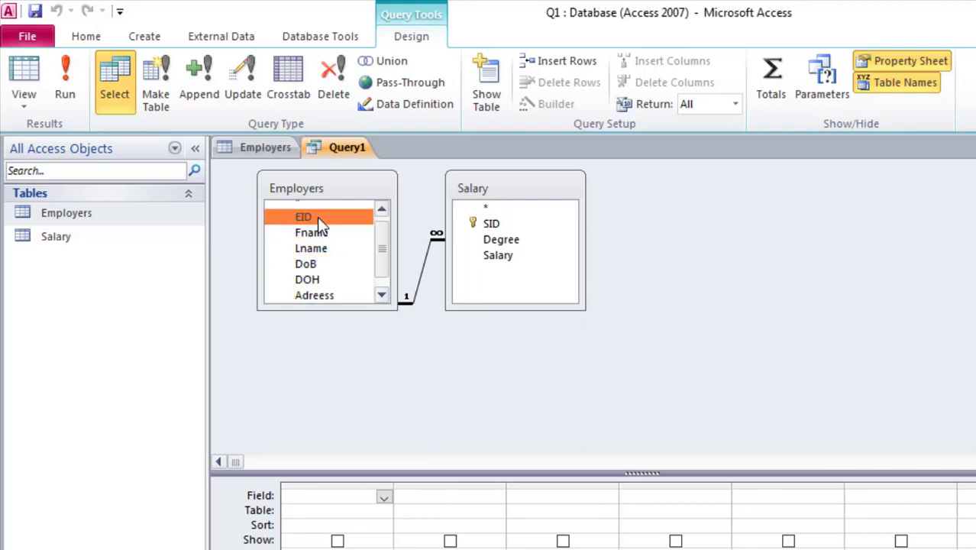
key(ctrl+a)
drag(319, 216, 320, 486)
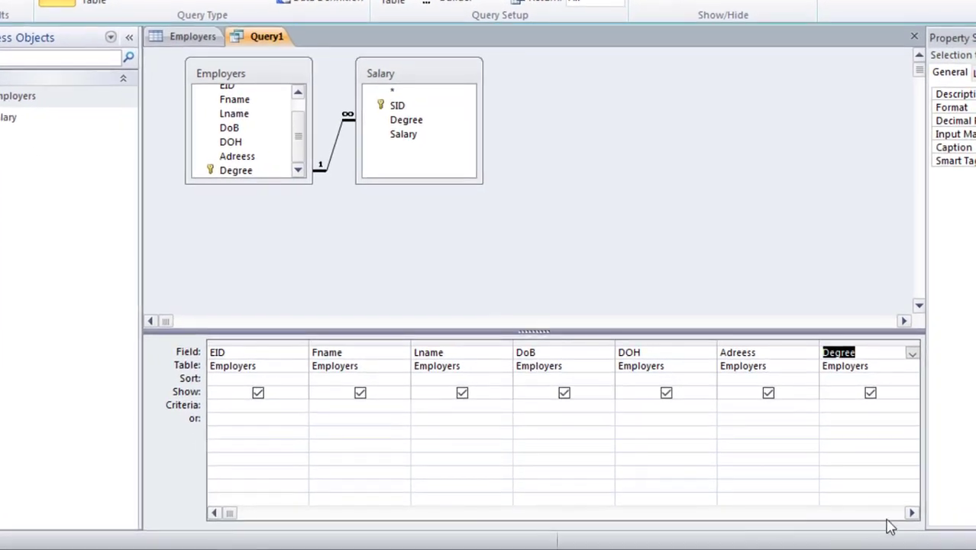
Add the Salary field from the Salary table to the next grid column
click(911, 513)
click(519, 153)
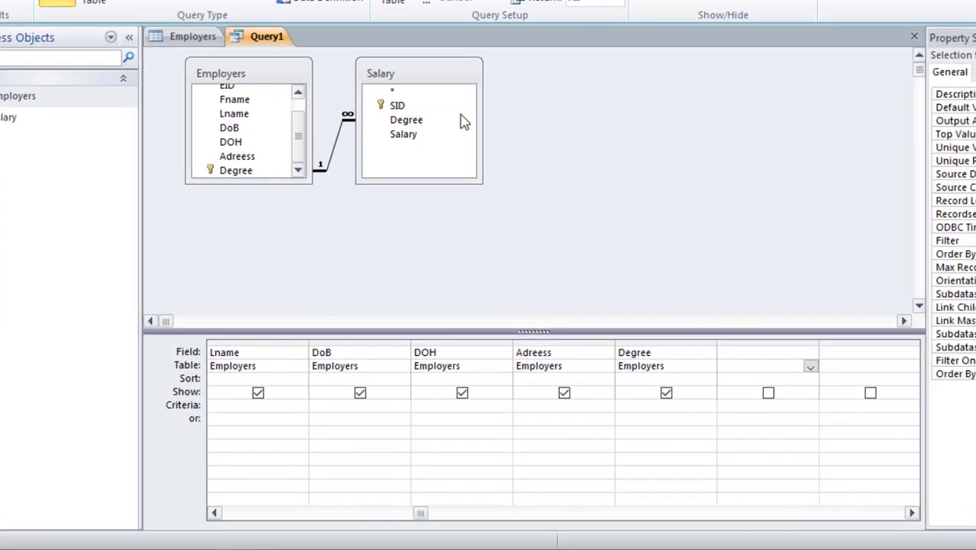
click(412, 134)
click(412, 134)
drag(405, 141, 776, 371)
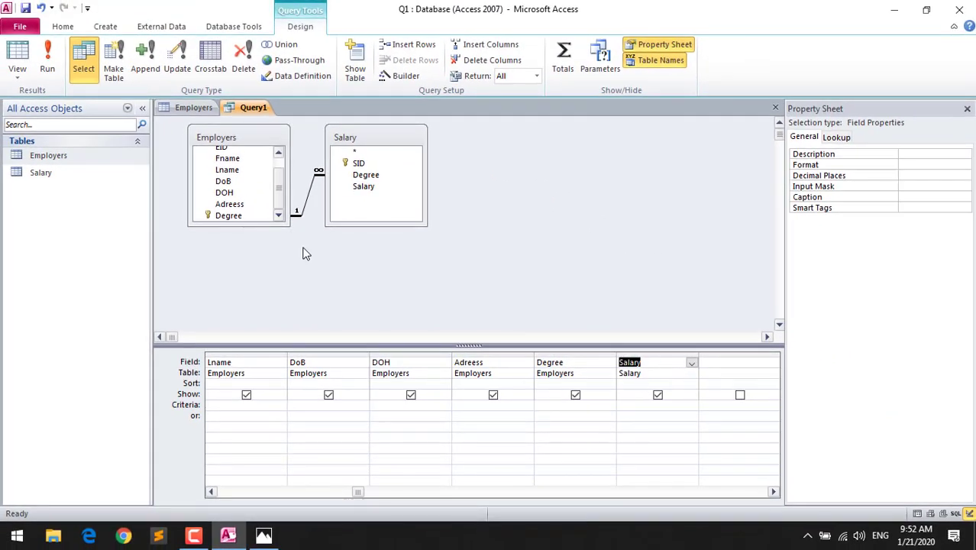
Run the query to check its results, then save it as Query1
click(46, 67)
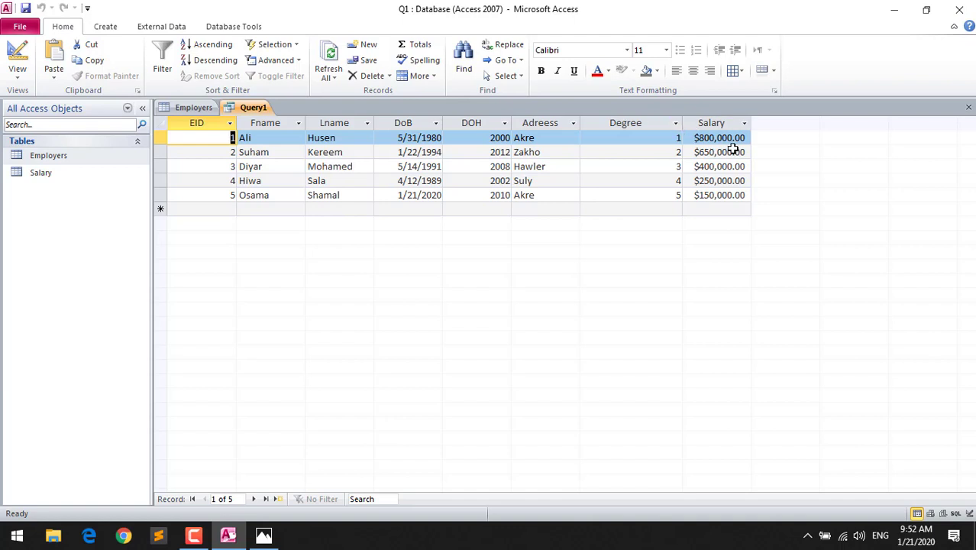
click(18, 61)
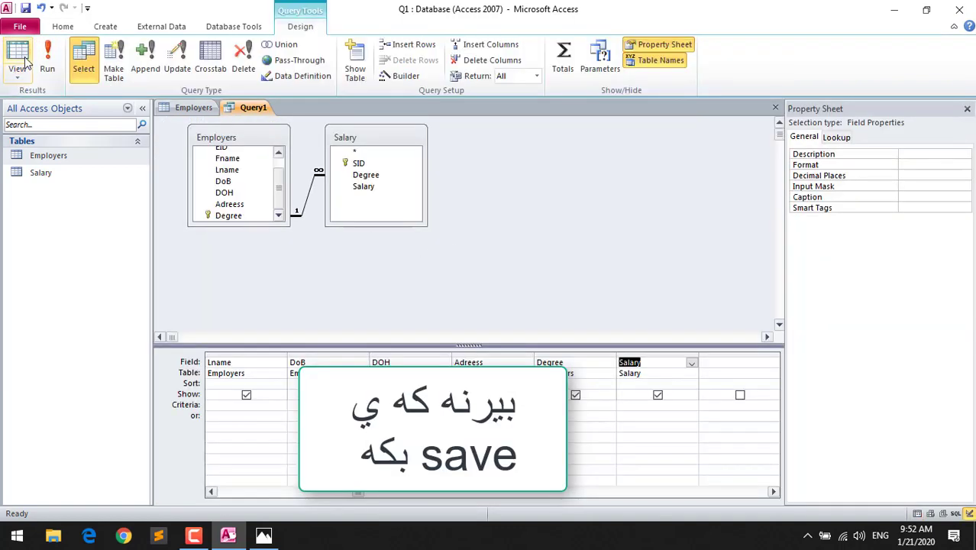
click(25, 8)
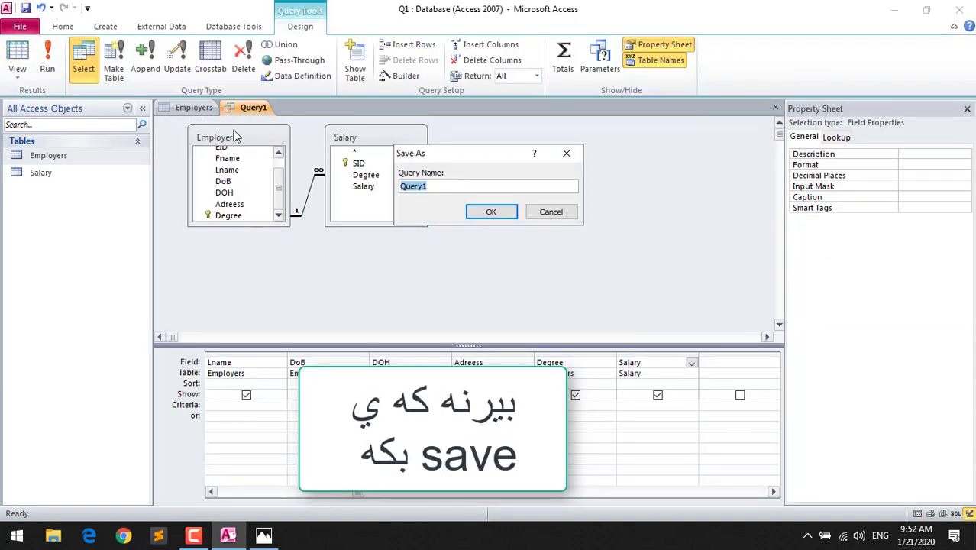
click(439, 186)
click(490, 211)
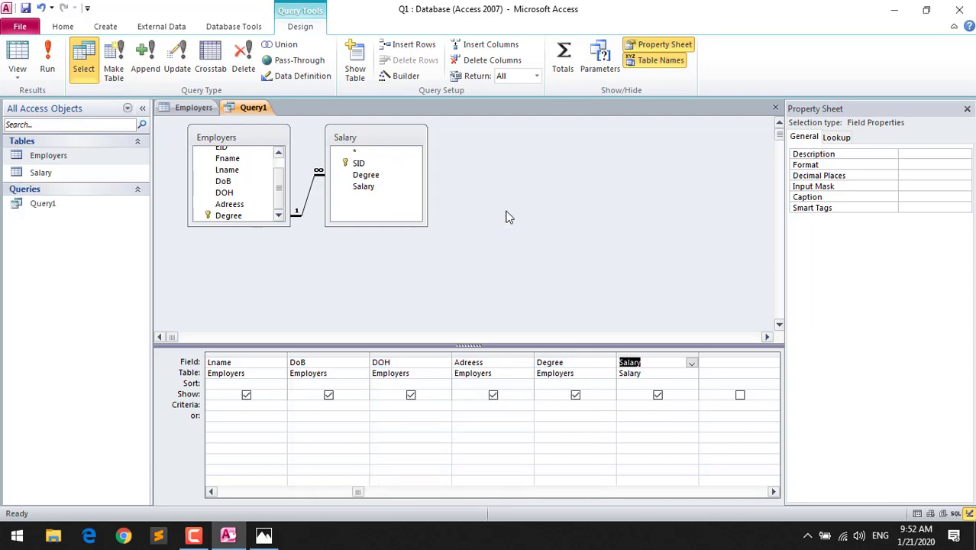
click(263, 534)
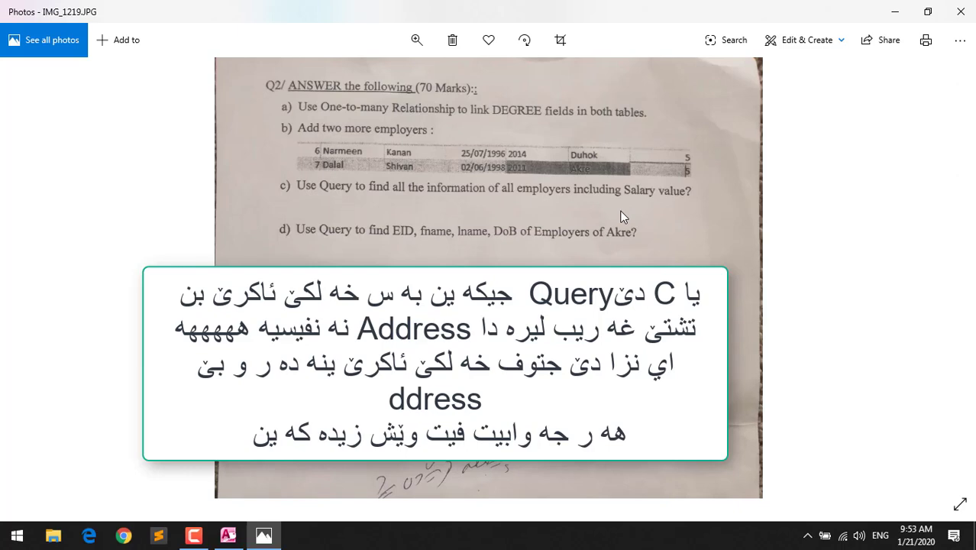
Back in Access, close Query1 along with all other open objects
click(227, 534)
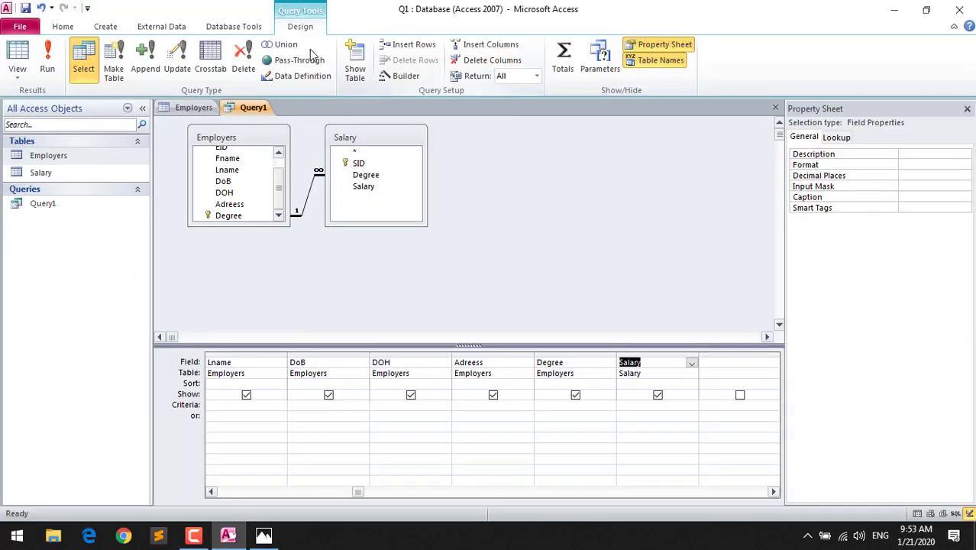
right_click(248, 113)
click(296, 151)
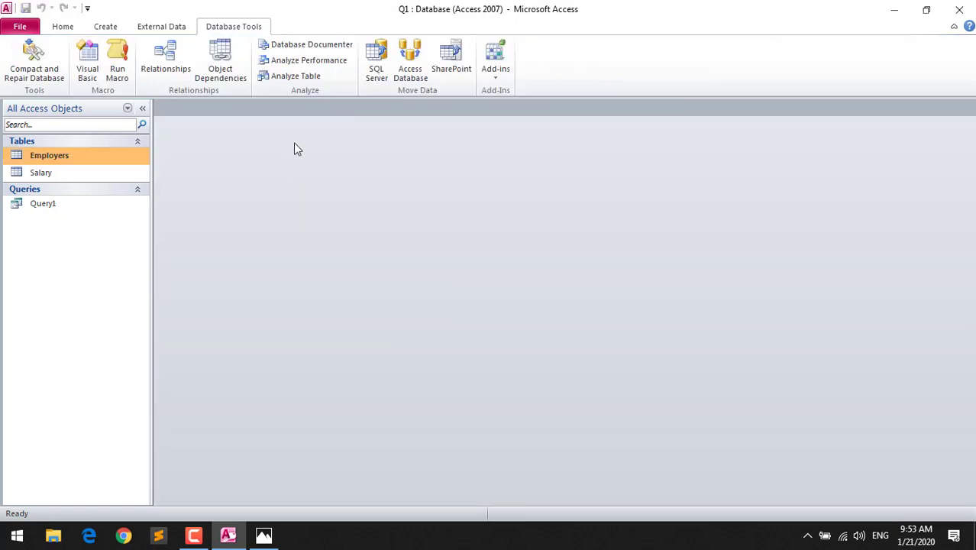
Start a new blank query in Design View, then bring back the exam sheet photo
right_click(102, 157)
click(189, 127)
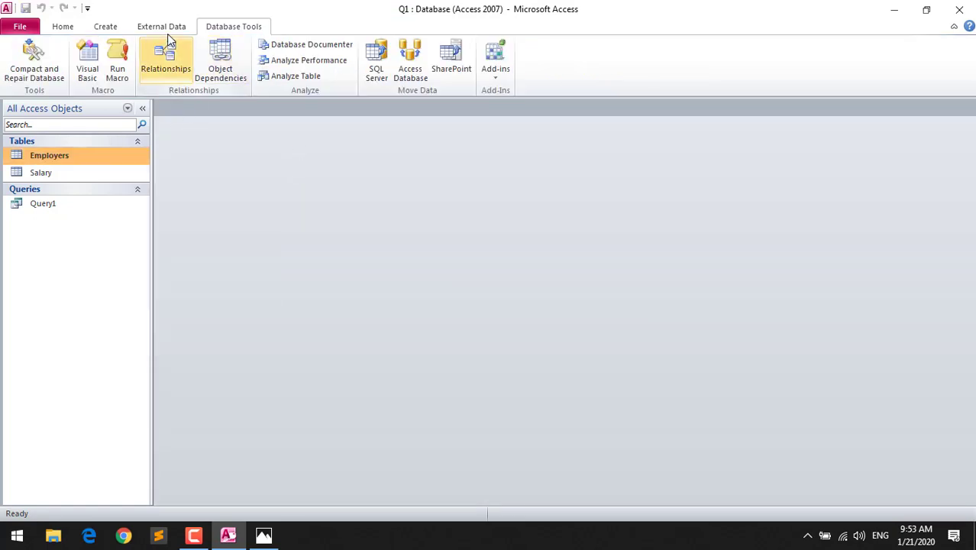
click(107, 27)
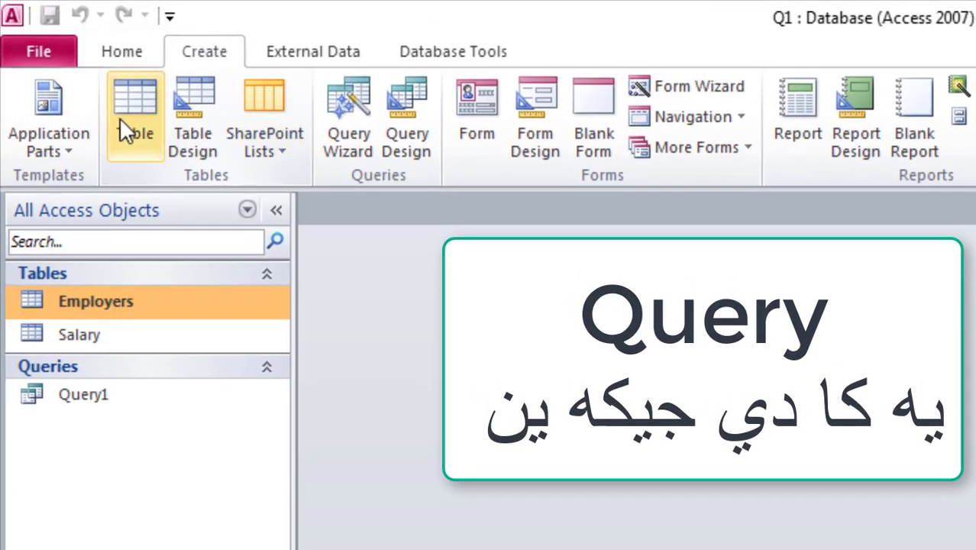
click(393, 131)
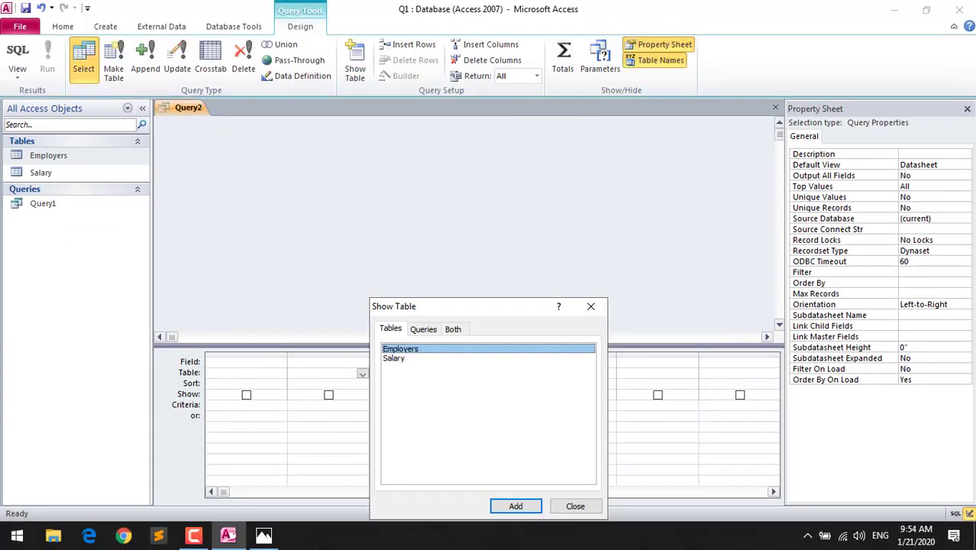
click(263, 534)
click(416, 40)
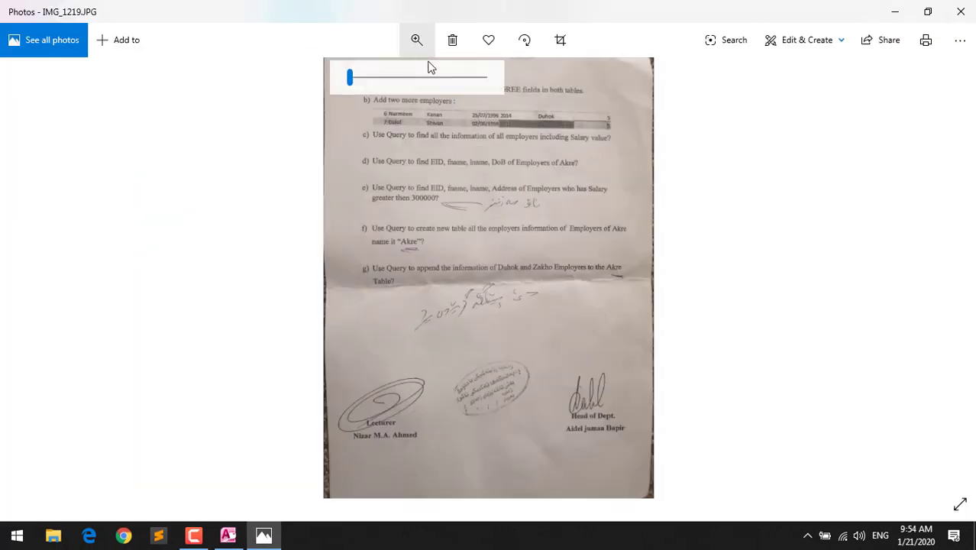
Zoom into IMG_1219.JPG and pan to query questions c)–g), then return to Access
click(394, 76)
drag(429, 173, 430, 416)
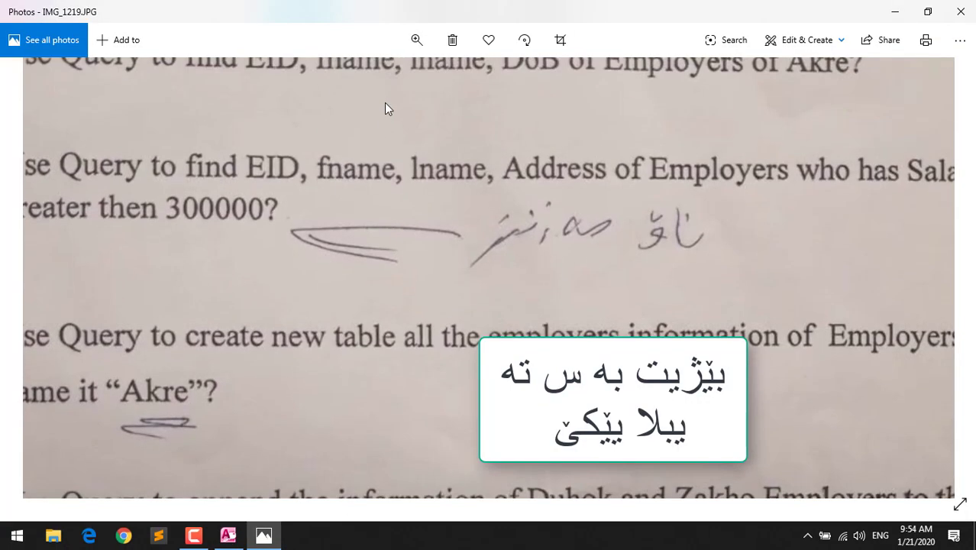
click(416, 40)
drag(396, 77, 374, 83)
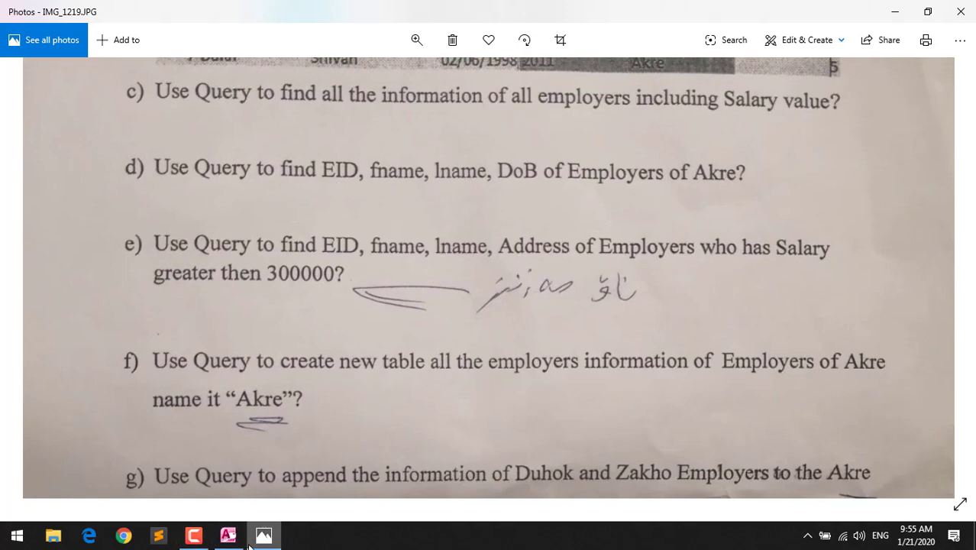
click(228, 535)
Add the Employers table and place EID, Fname, Lname, DoB and Adreess in the query grid
click(515, 506)
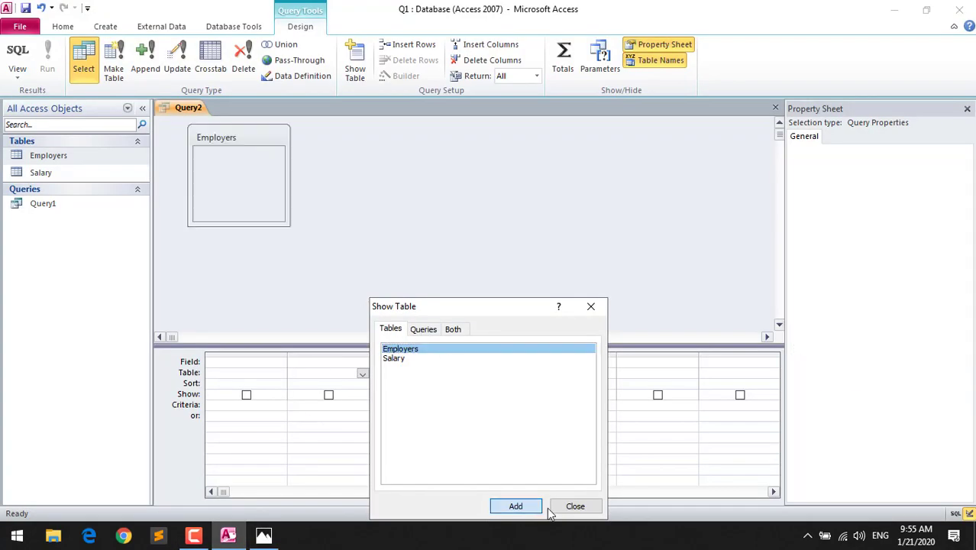
click(575, 506)
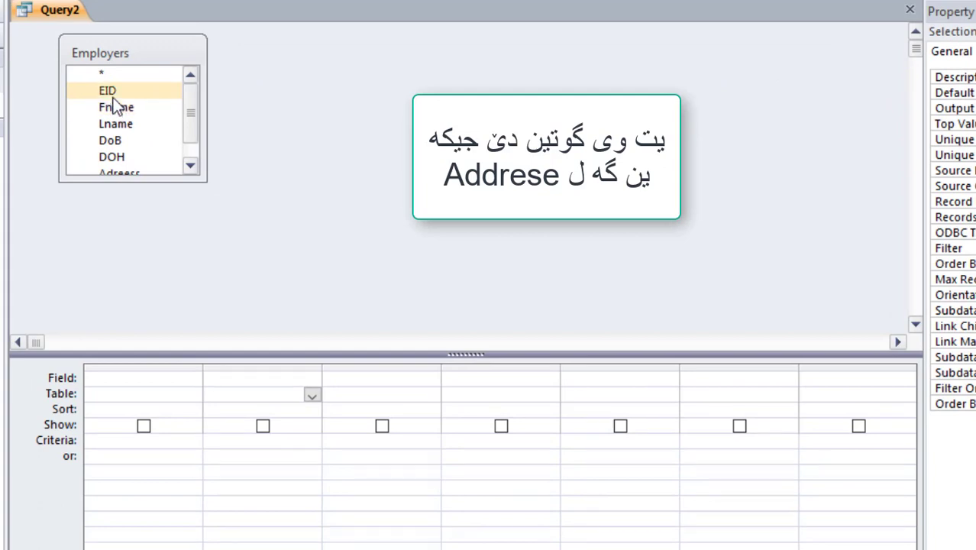
drag(113, 94, 117, 386)
drag(122, 110, 269, 386)
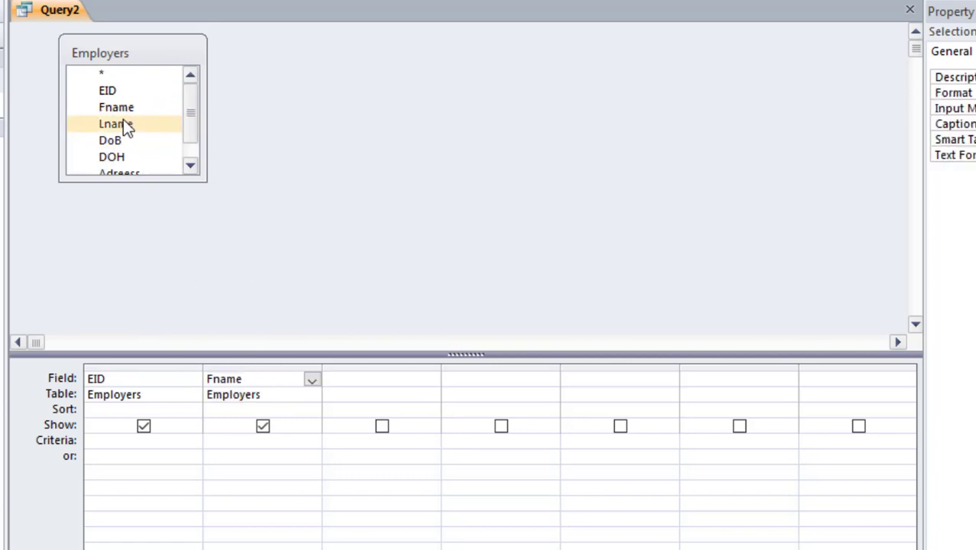
drag(122, 119, 366, 385)
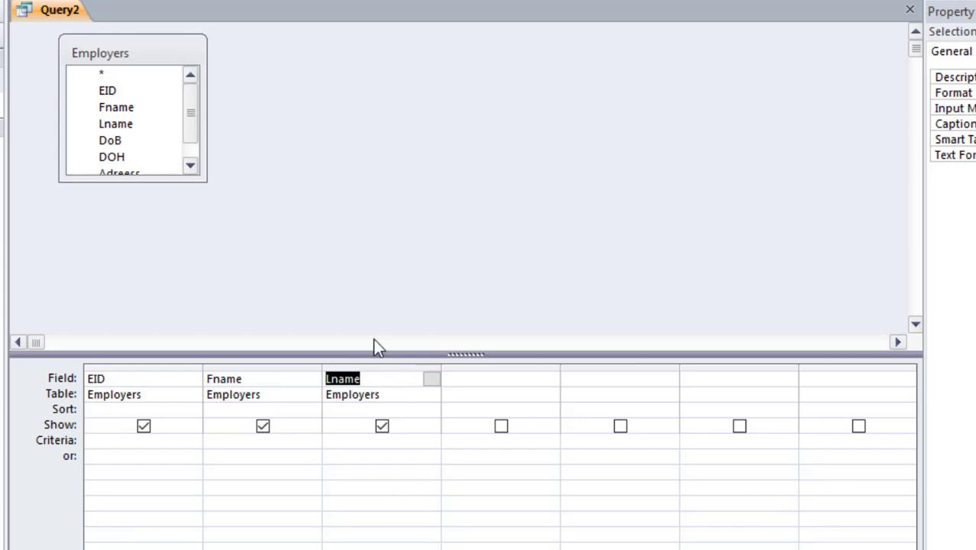
drag(132, 143, 488, 380)
scroll(131, 161, down, 1)
drag(130, 155, 600, 381)
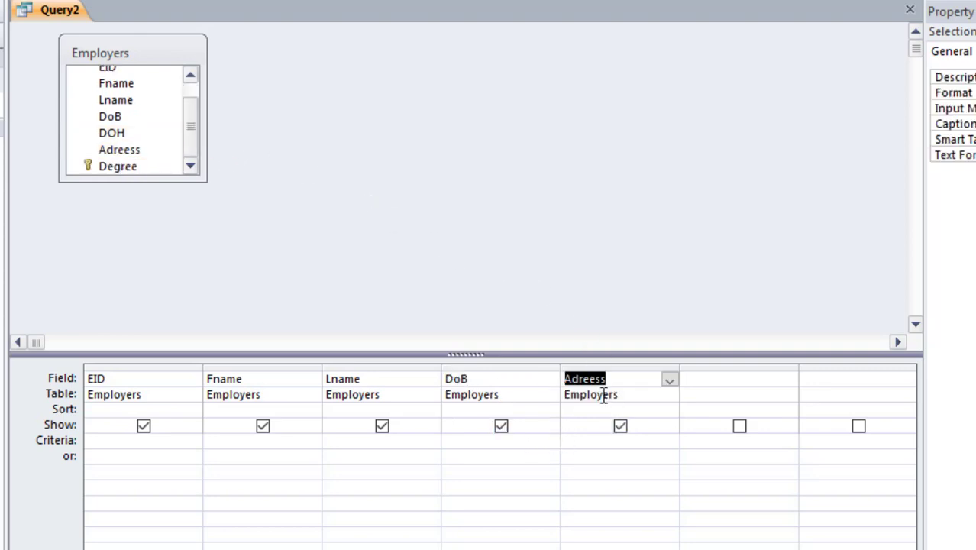
Filter Adreess with the criterion akre and run the query
click(631, 448)
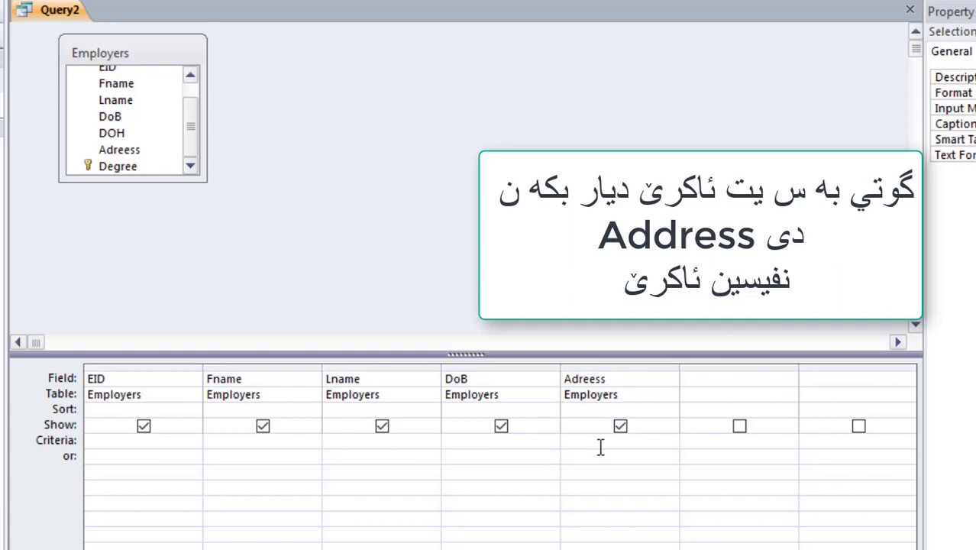
text(akre)
key(Tab)
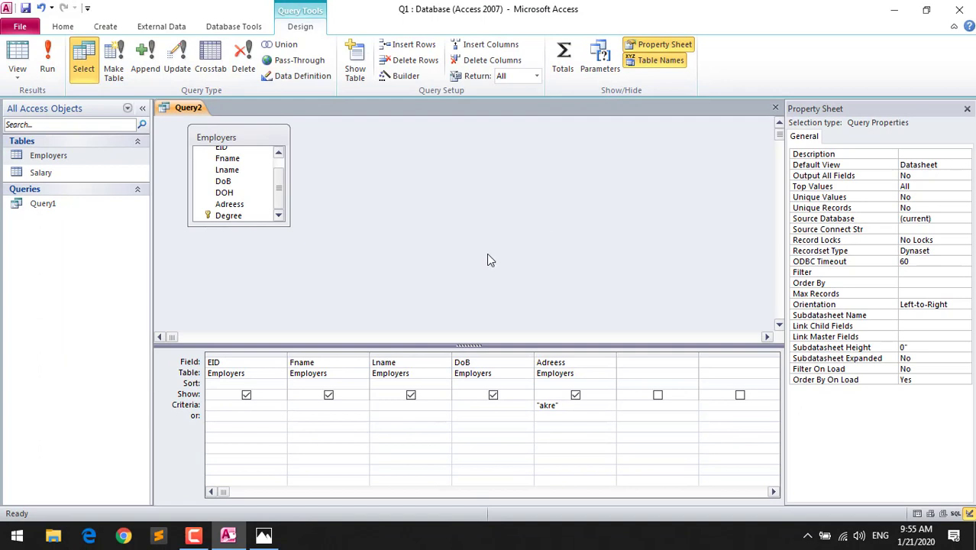
click(49, 62)
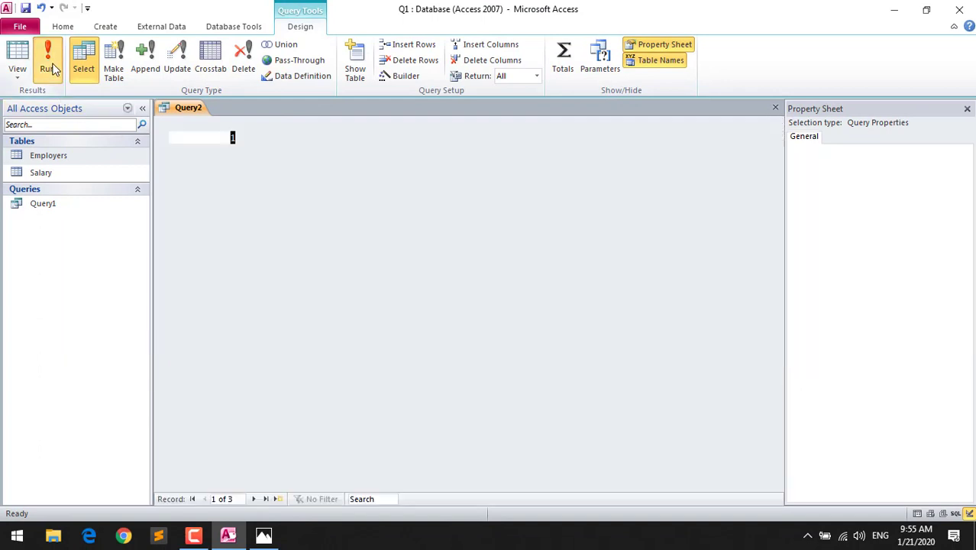
Check the three Akre result rows and save the query as Query2
click(458, 168)
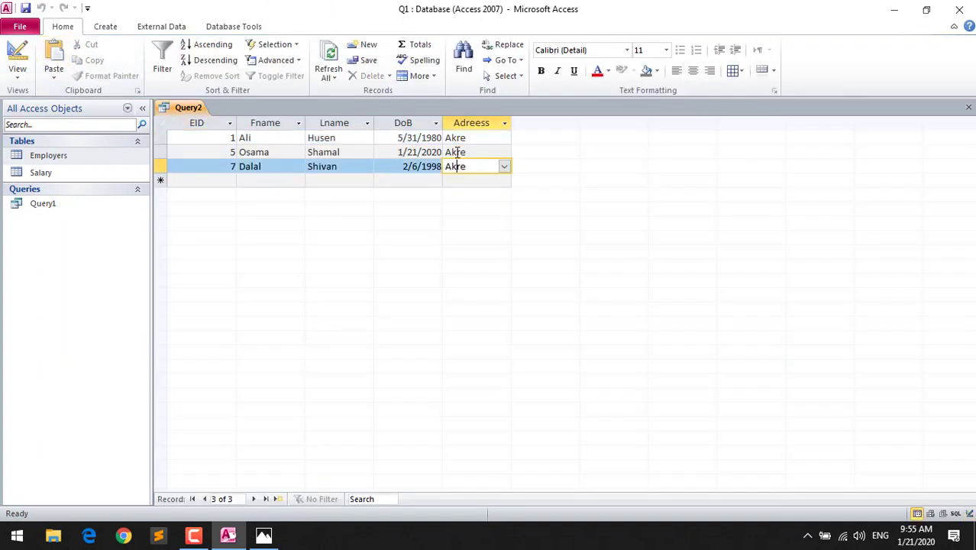
key(Up)
key(Up)
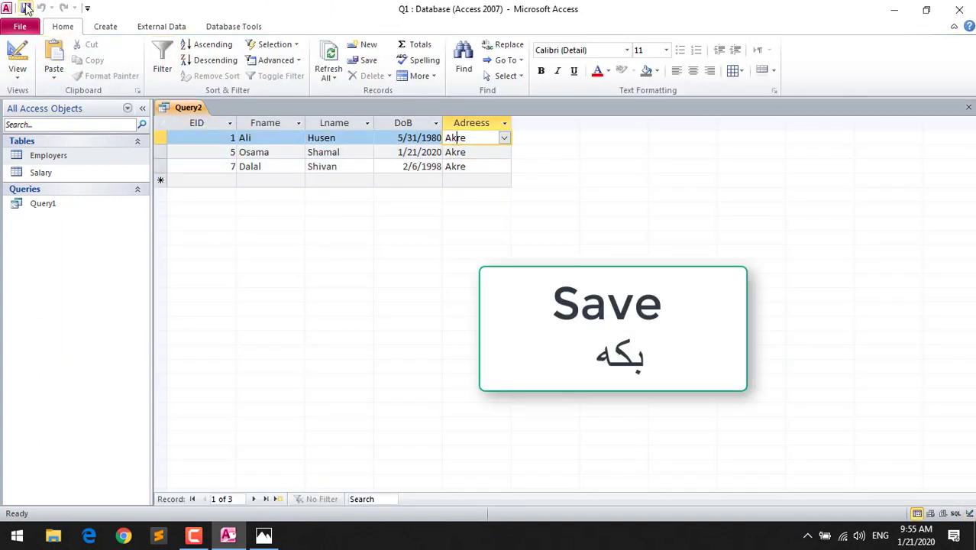
click(25, 9)
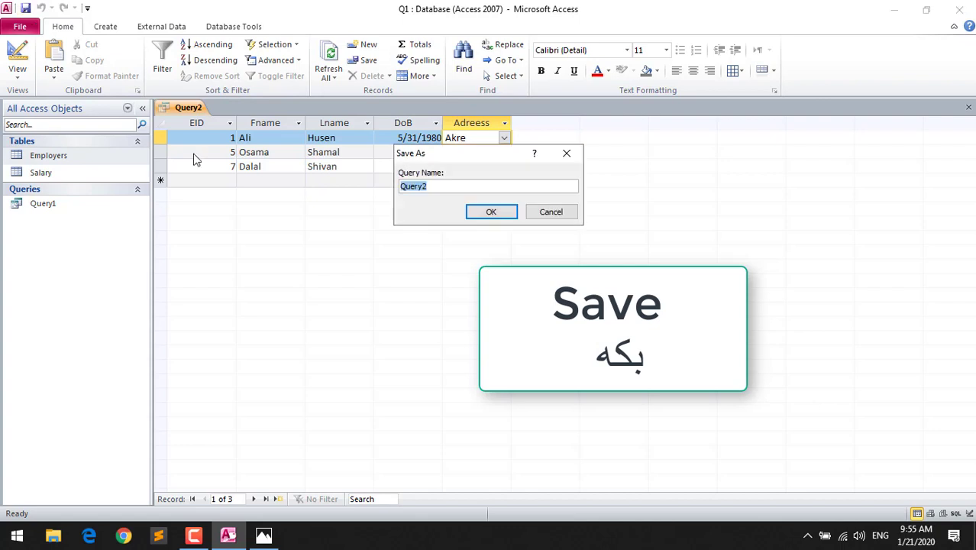
click(491, 212)
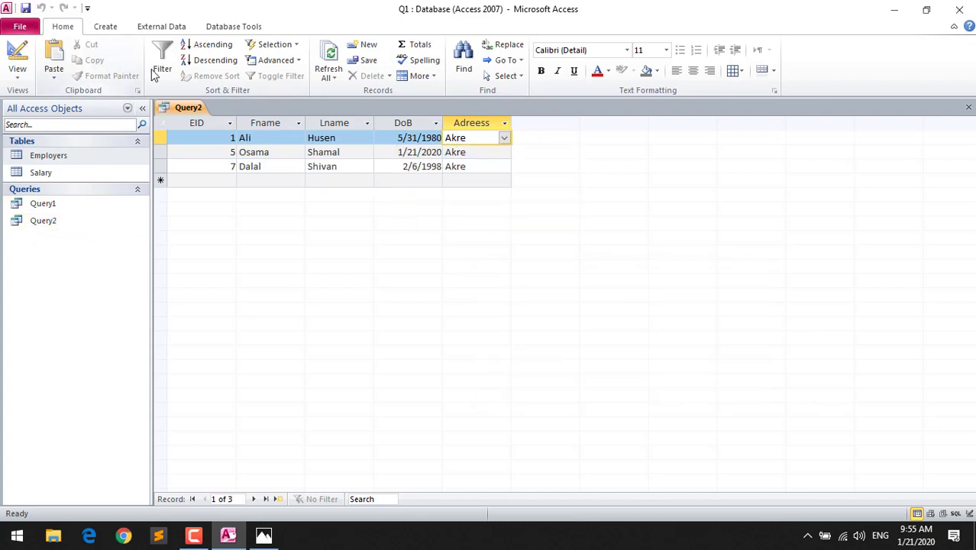
Close all open objects and switch back to the exam sheet photo
right_click(193, 108)
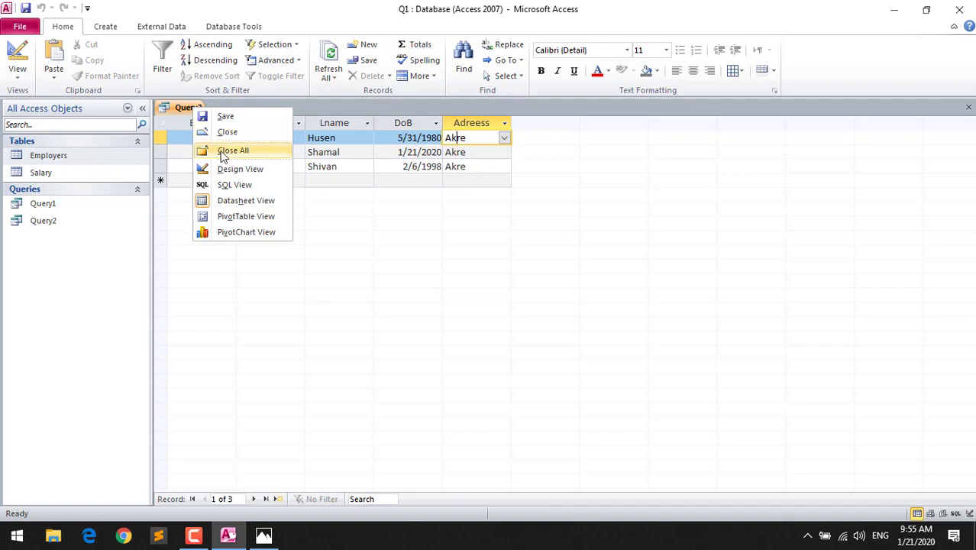
click(223, 153)
click(263, 535)
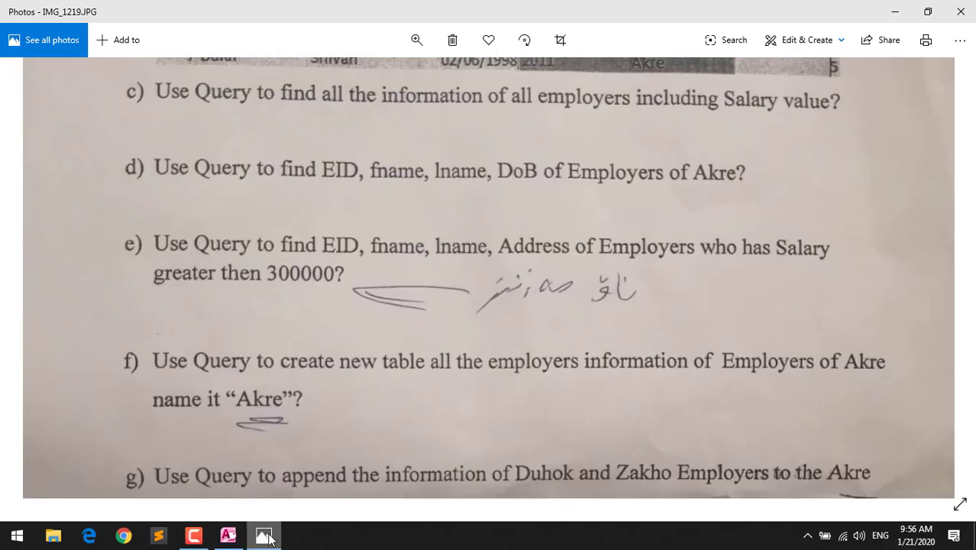
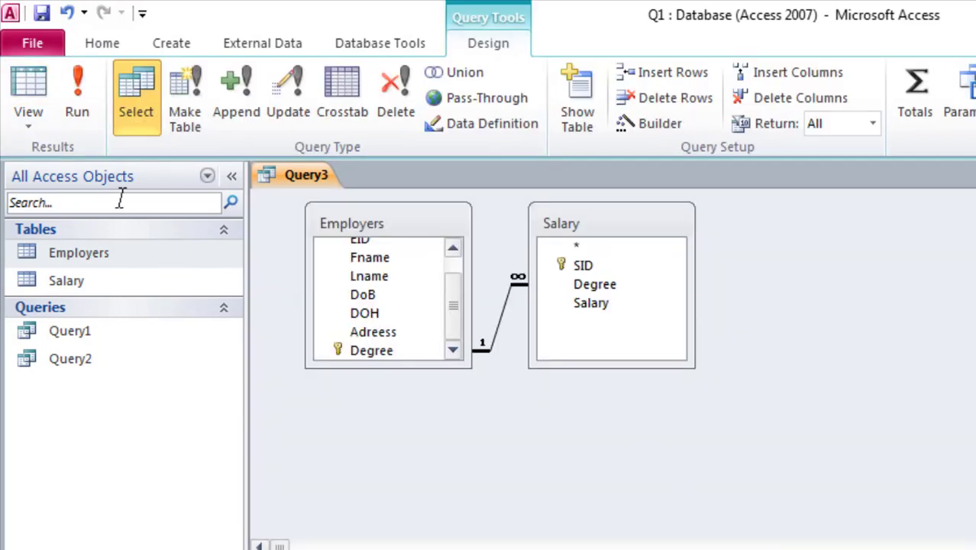
Run the query showing three employees' EID, names, addresses and salaries, then save as Query3 and close
click(78, 107)
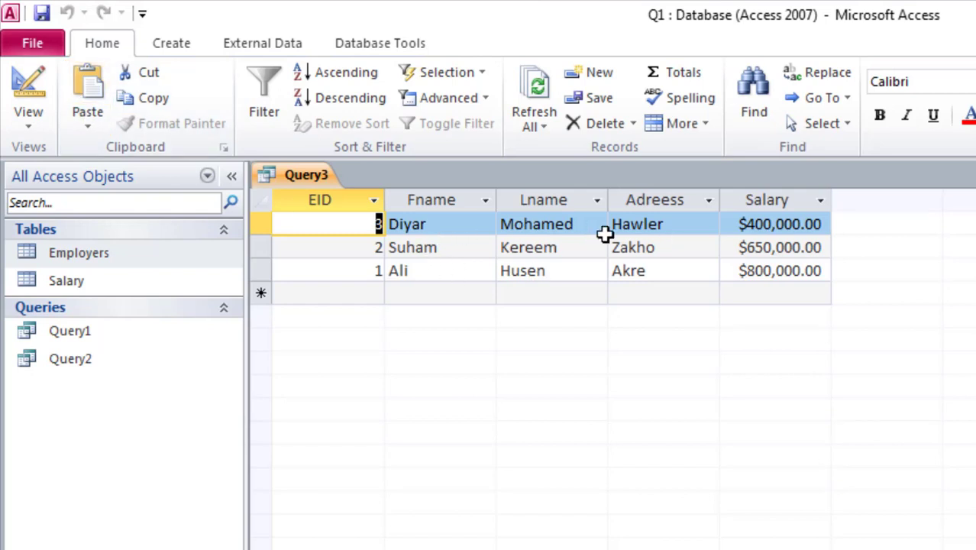
click(758, 219)
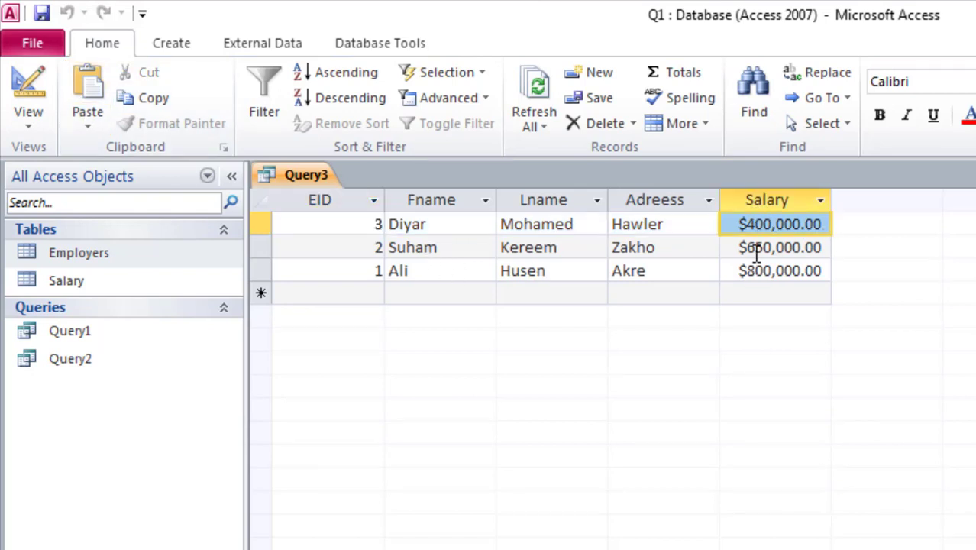
click(42, 13)
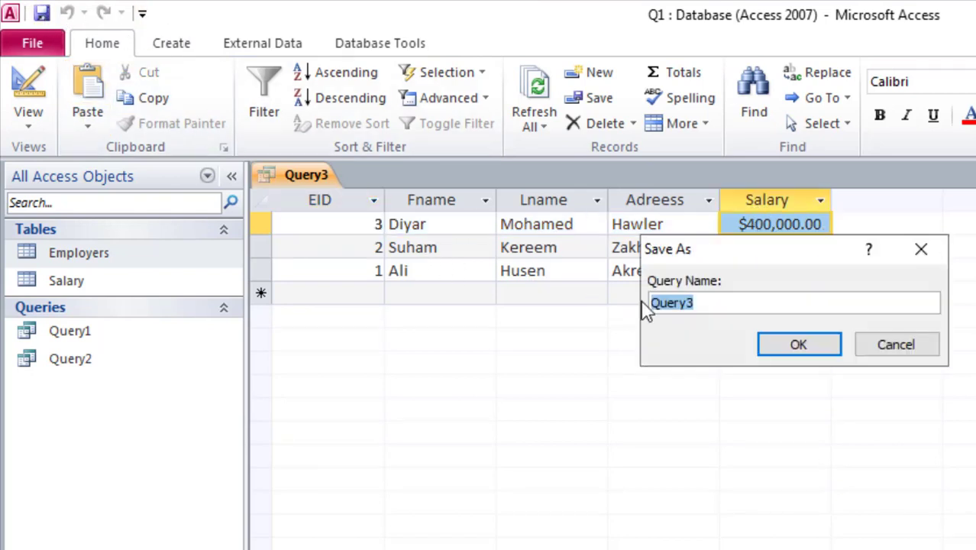
click(798, 345)
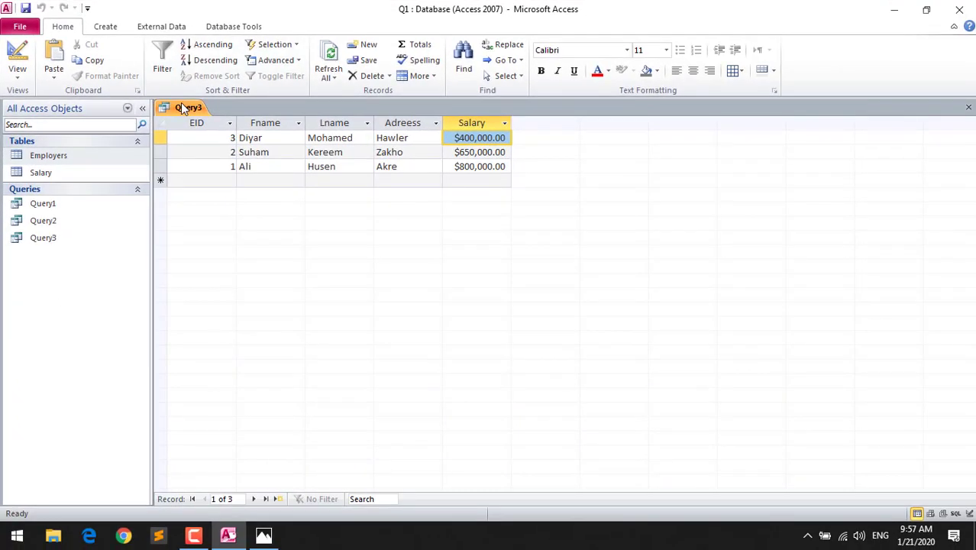
right_click(184, 109)
click(218, 126)
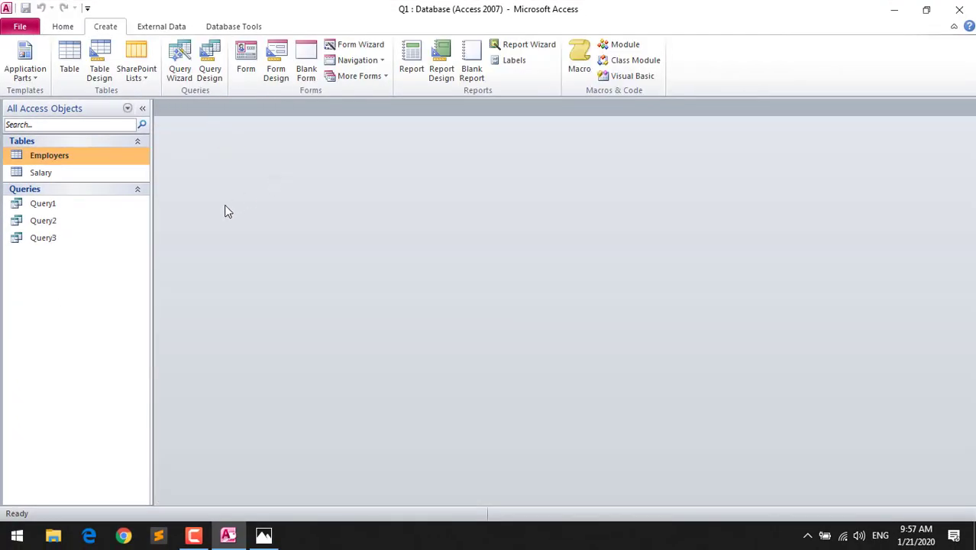
click(263, 534)
scroll(494, 314, down, 1)
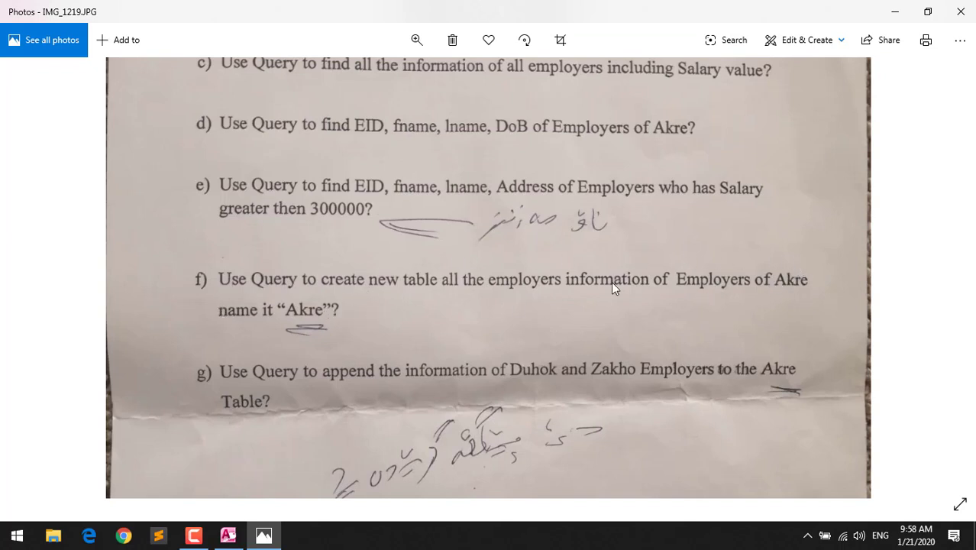
scroll(618, 305, up, 1)
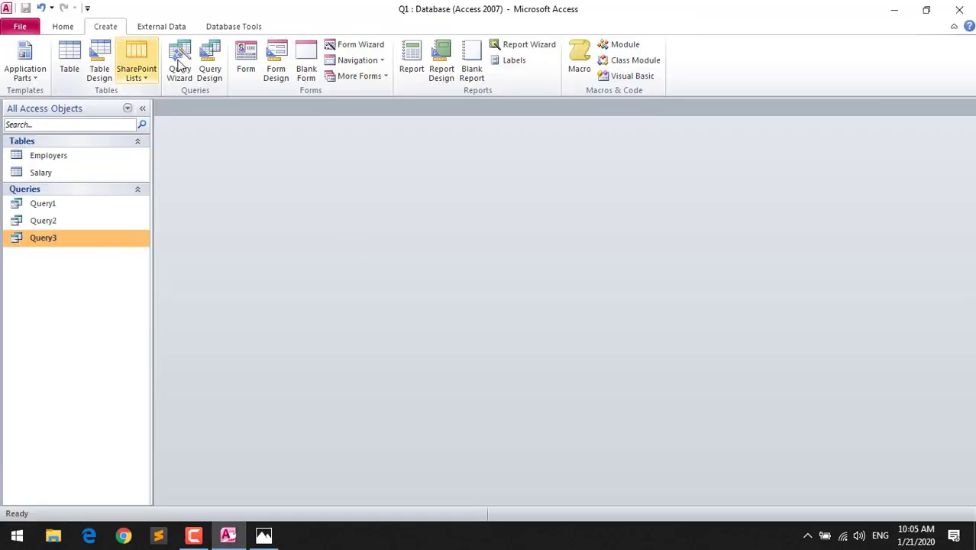
Start a design query on Employers with EID, Fname, Lname, DoB and Adreess columns
click(211, 65)
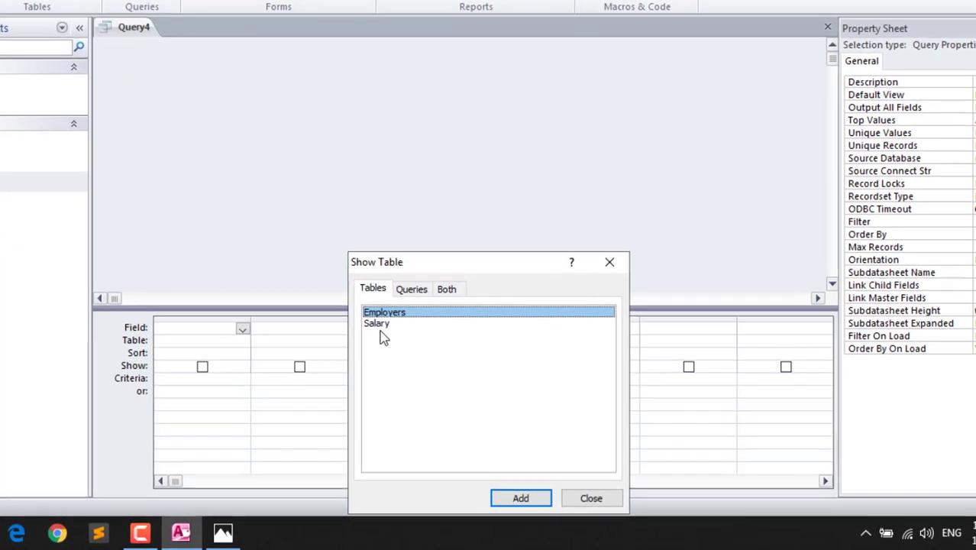
click(516, 506)
click(591, 497)
drag(186, 91, 205, 332)
drag(196, 91, 290, 346)
drag(192, 100, 389, 336)
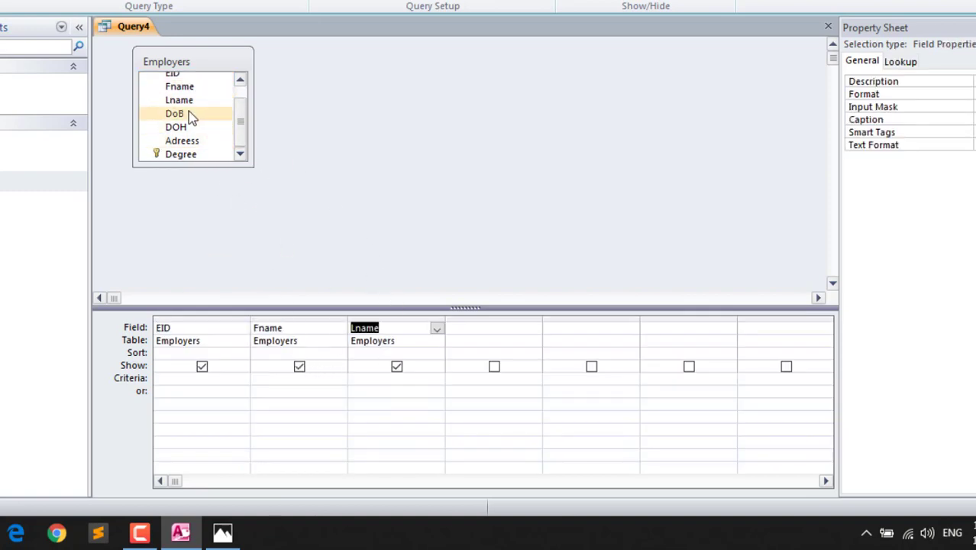
drag(189, 112, 473, 343)
drag(192, 145, 601, 346)
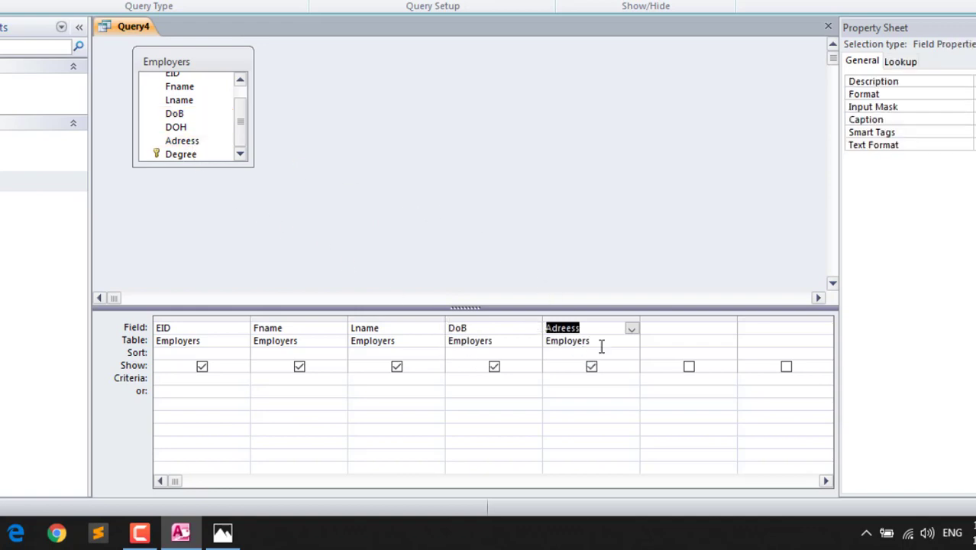
Filter Adreess to 'akre', run the query, and return to Design View
click(600, 389)
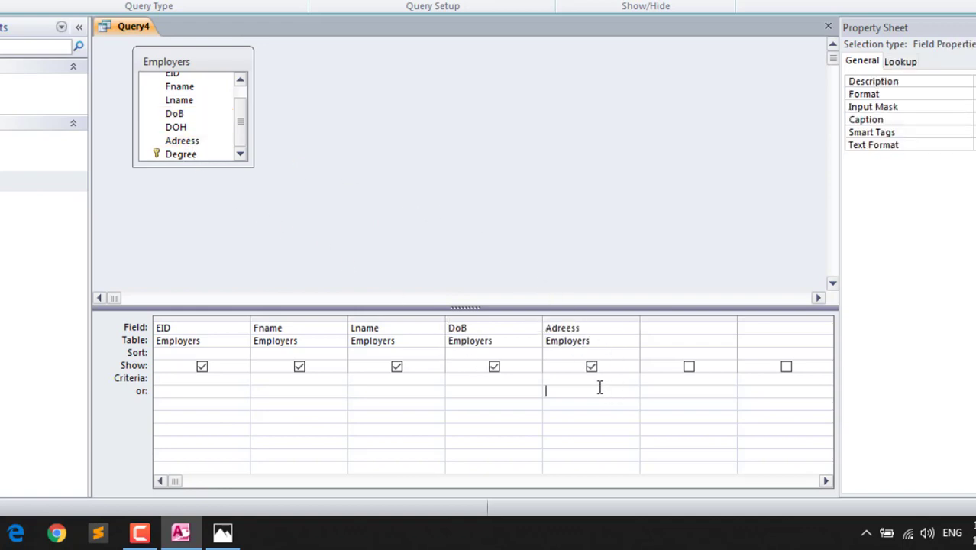
text(akre)
click(678, 202)
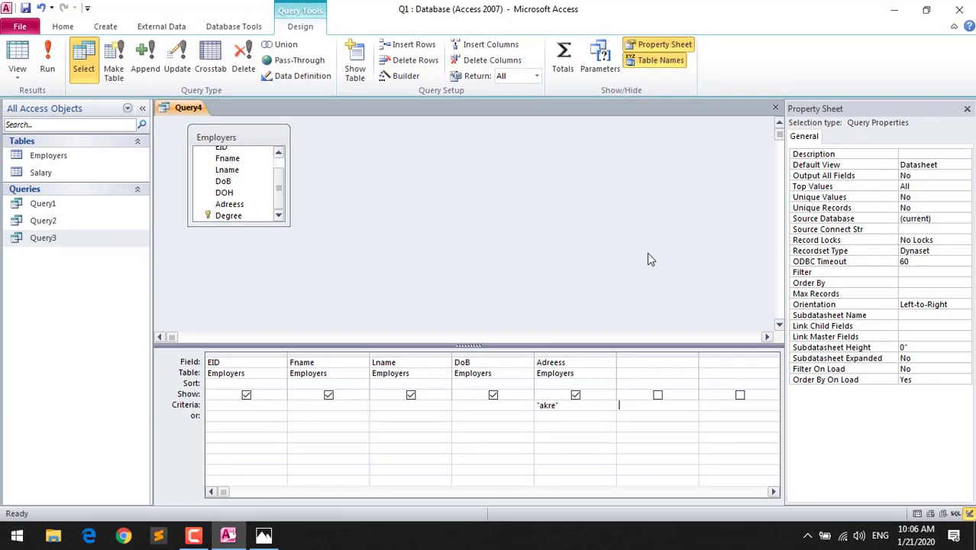
click(47, 61)
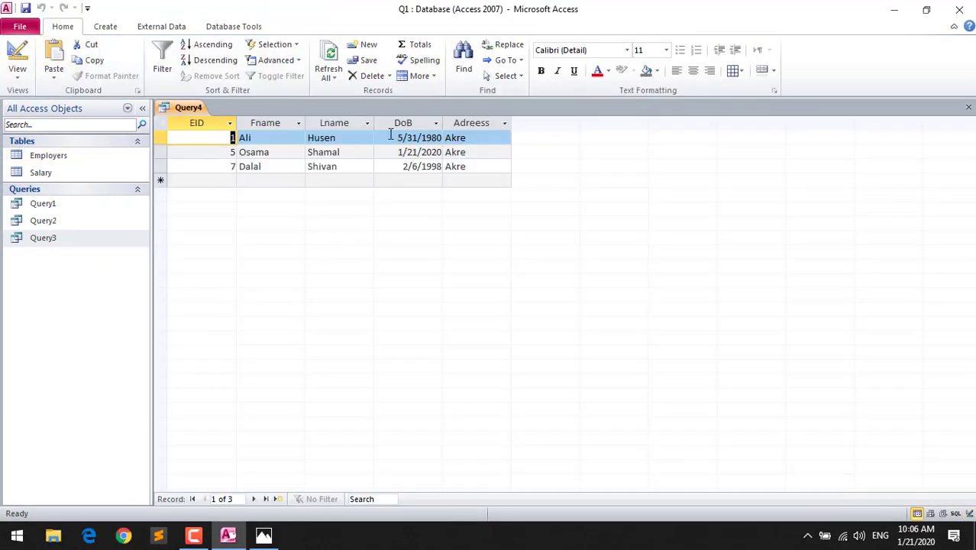
click(17, 59)
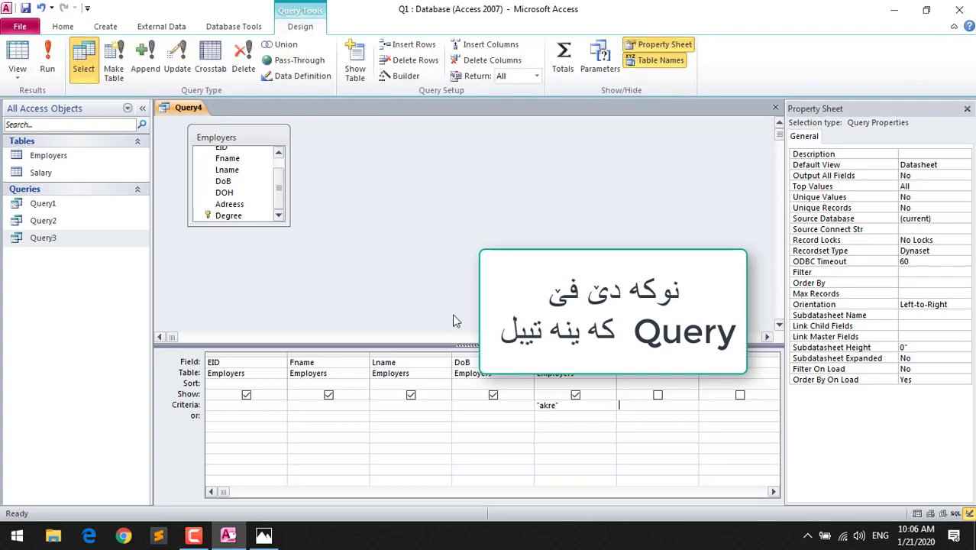
Turn the query into a make-table query creating a table named Akre
click(264, 535)
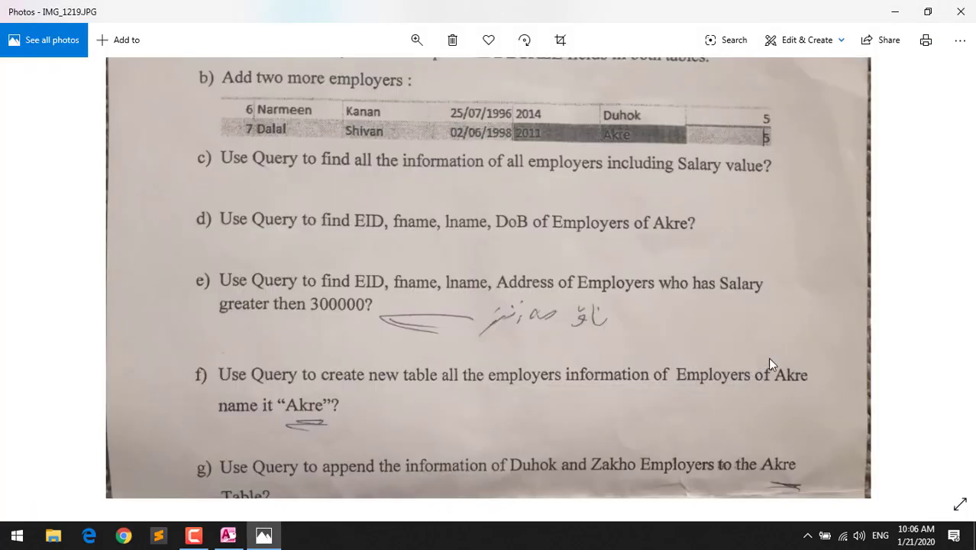
scroll(361, 379, down, 1)
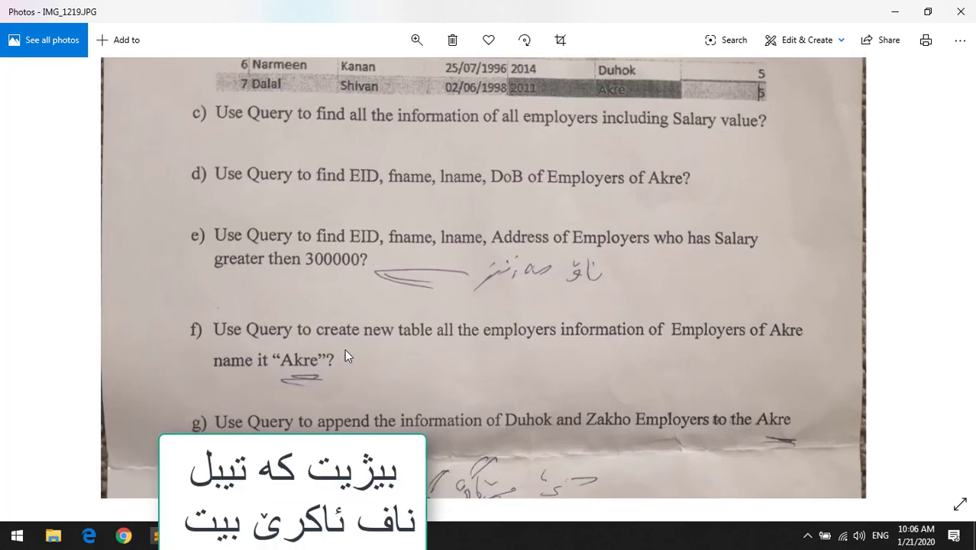
key(alt+Tab)
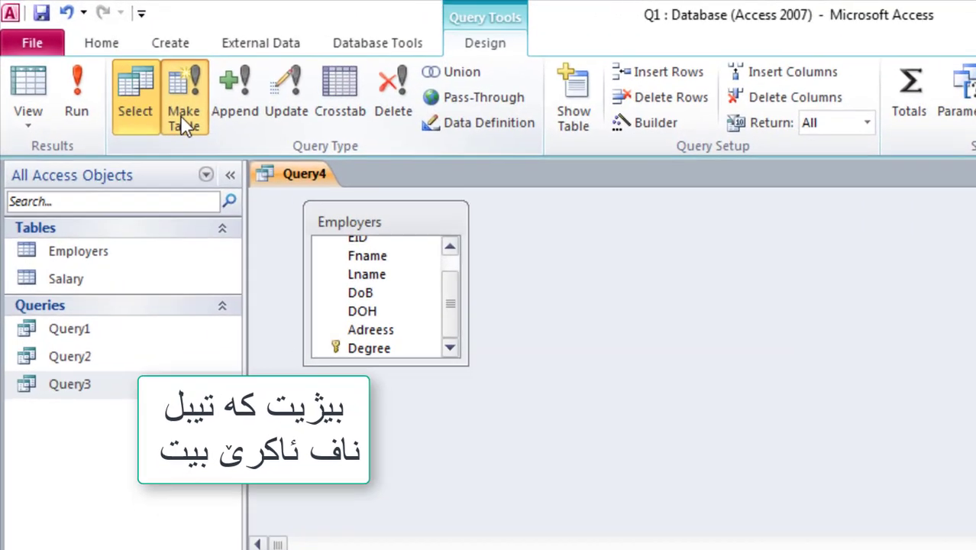
click(183, 118)
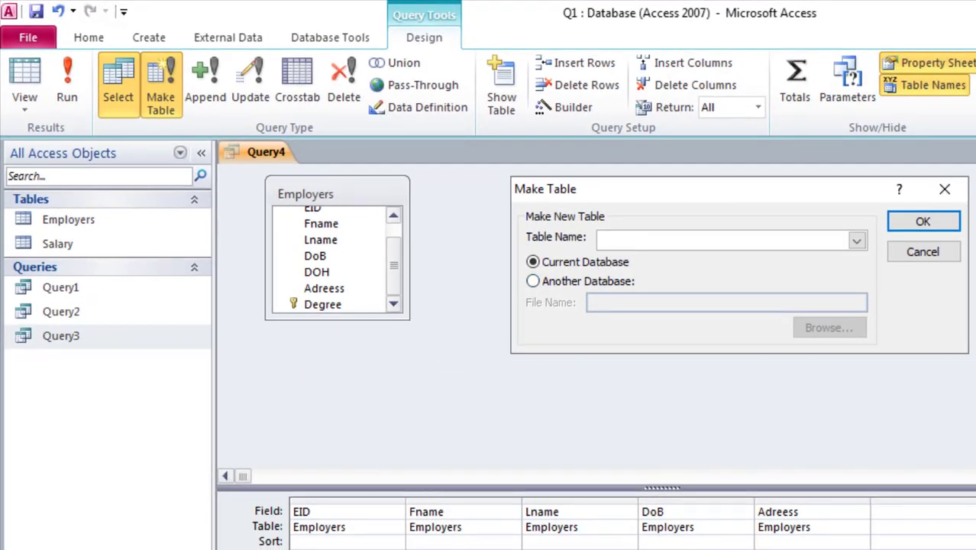
key(alt+Tab)
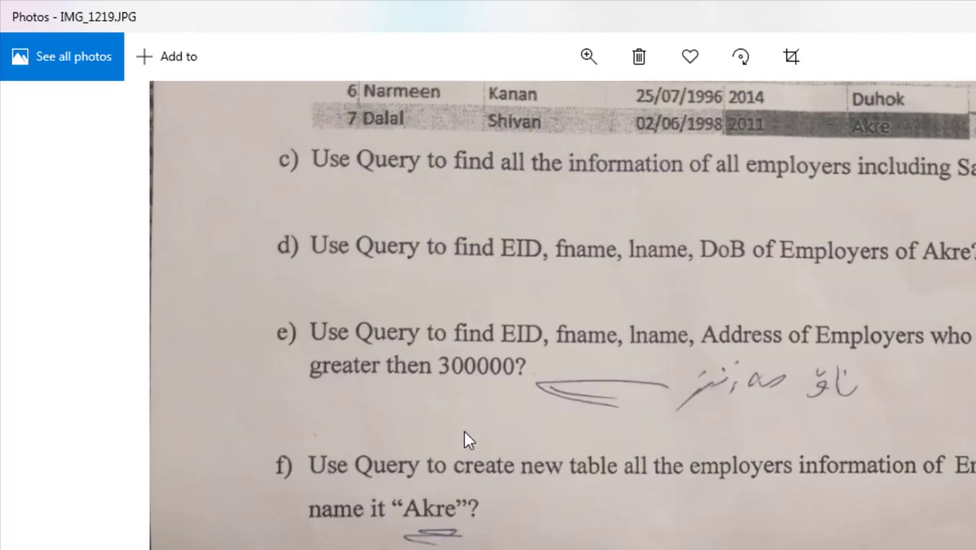
key(alt+Tab)
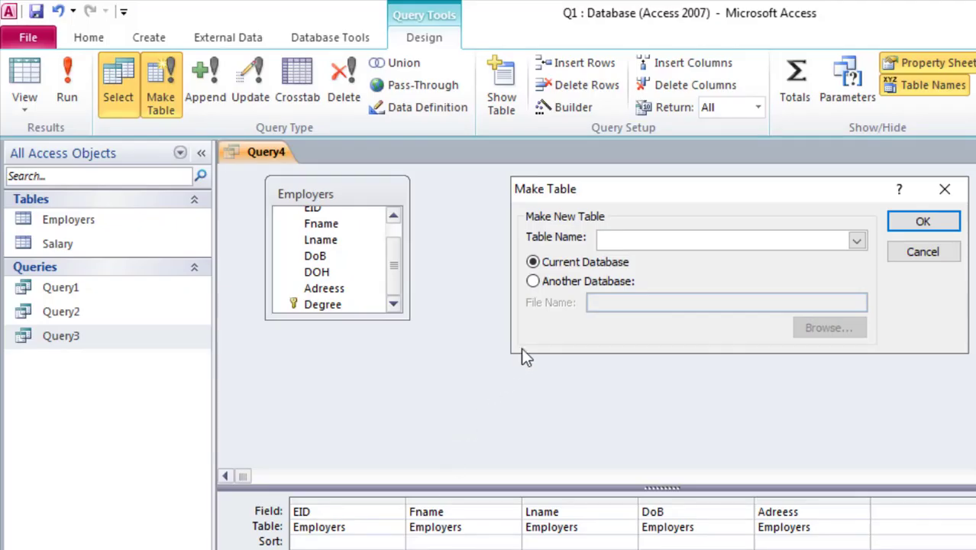
text(Akre)
click(912, 223)
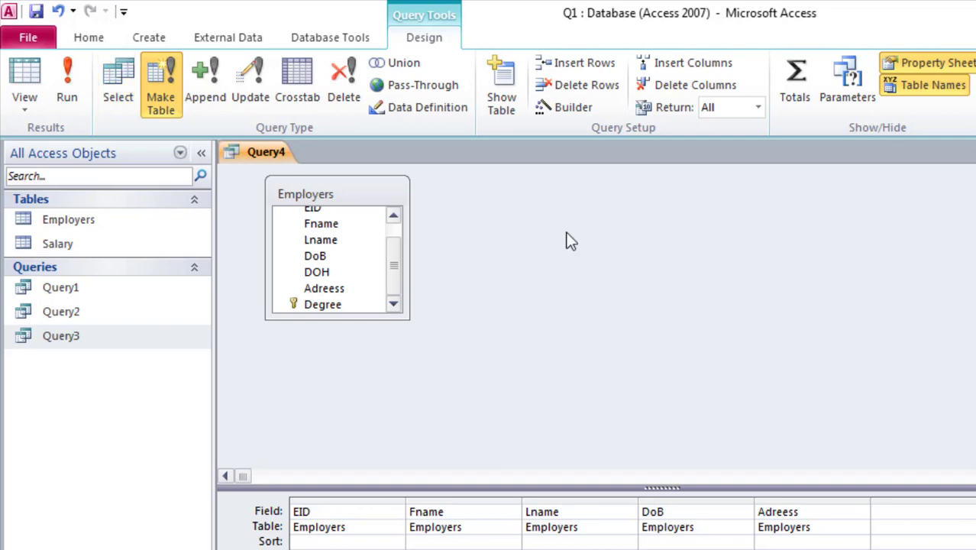
Run it to paste 3 rows into the new Akre table, then open that table
click(77, 90)
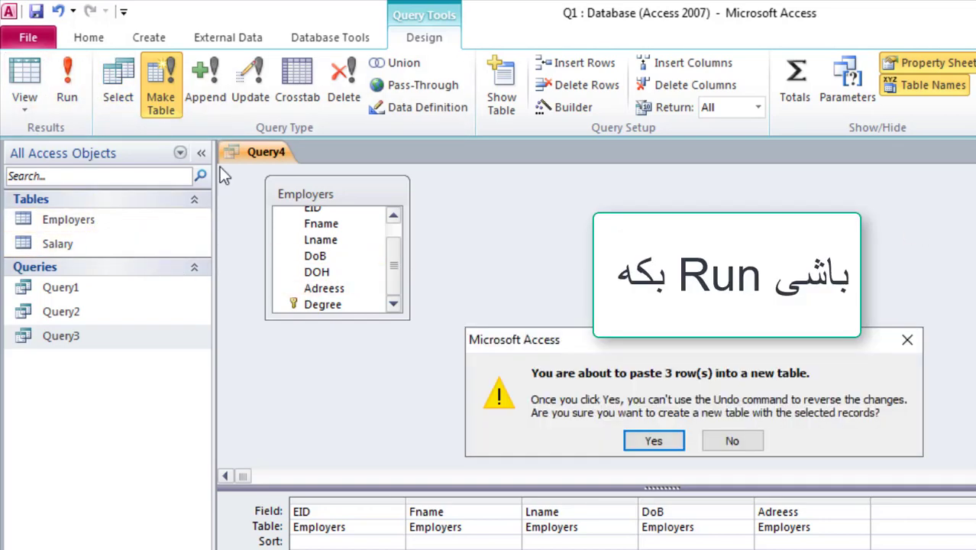
click(650, 443)
click(62, 226)
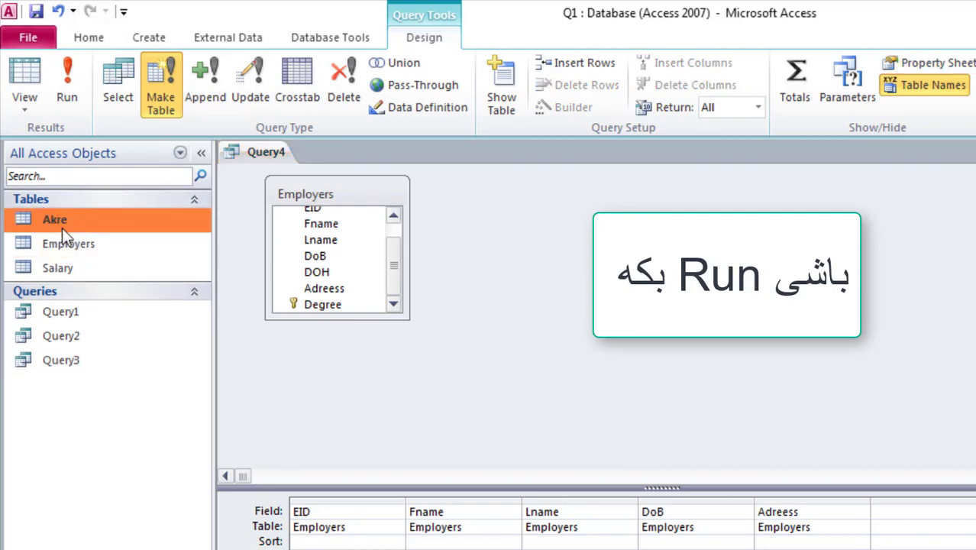
right_click(62, 227)
click(91, 219)
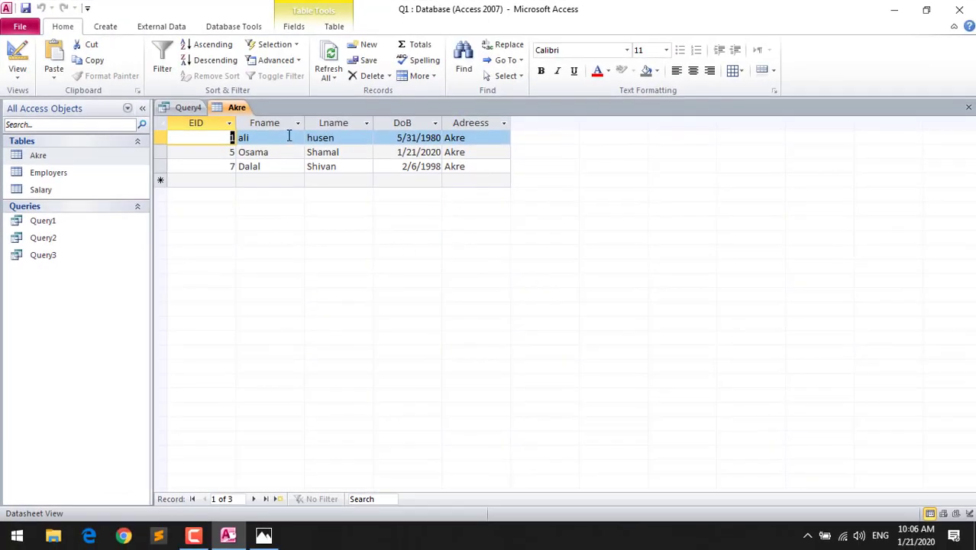
Read question g on the question sheet photo, then close Query4 and the Akre table
click(264, 534)
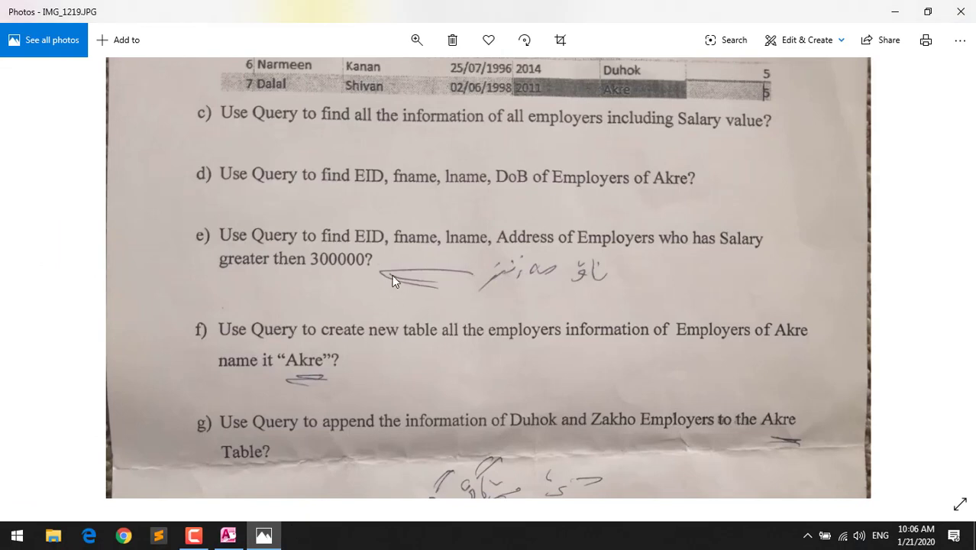
drag(361, 359, 369, 272)
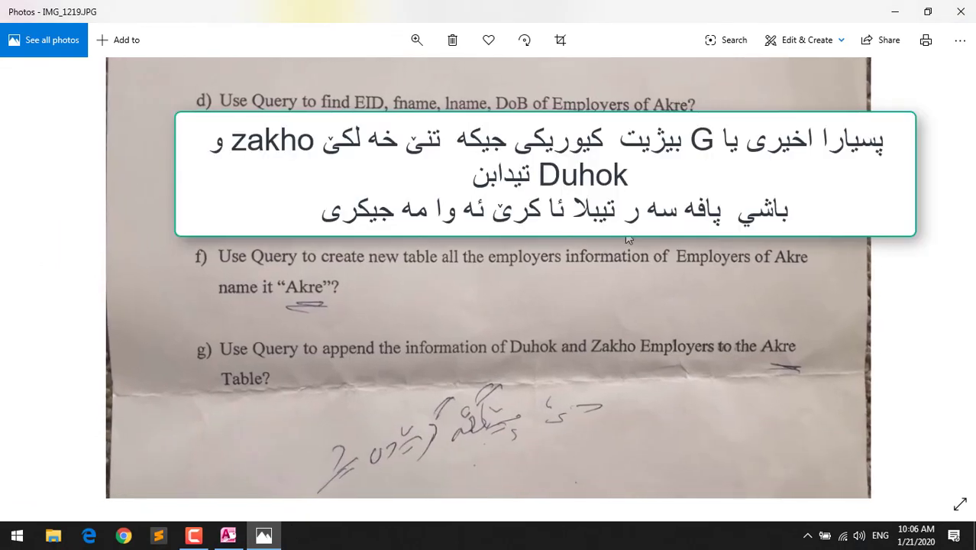
click(228, 534)
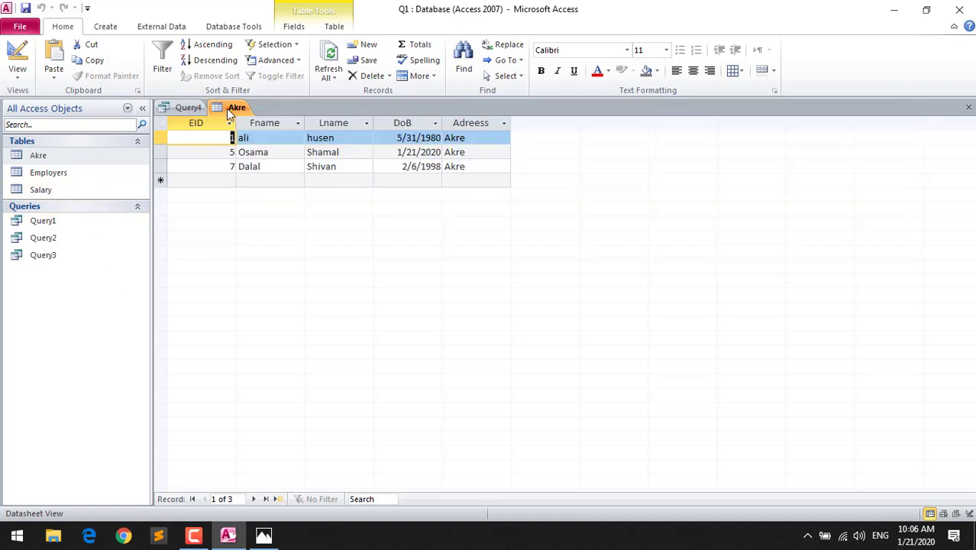
right_click(228, 107)
click(259, 150)
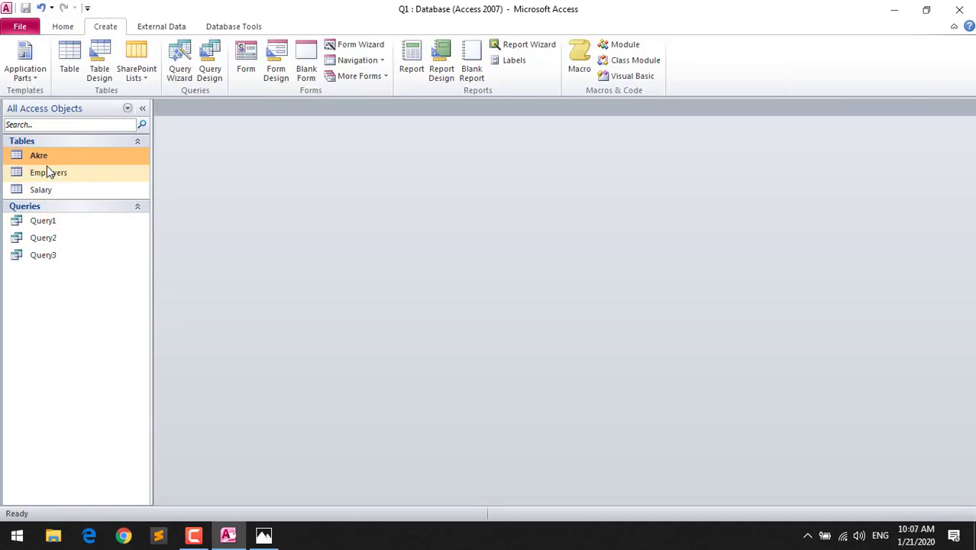
Add Employers to a new design query with EID, Fname, Lname, DoB and Adreess fields
click(266, 89)
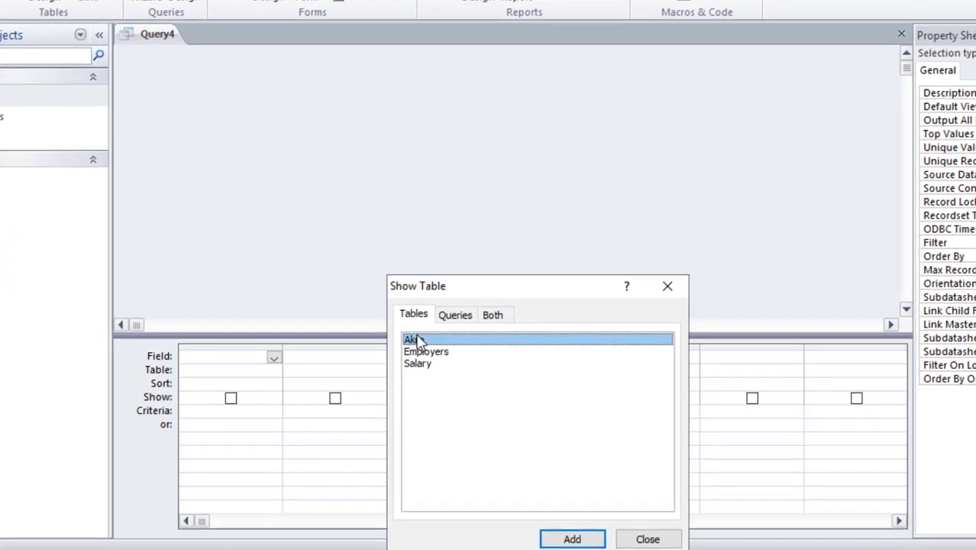
click(431, 353)
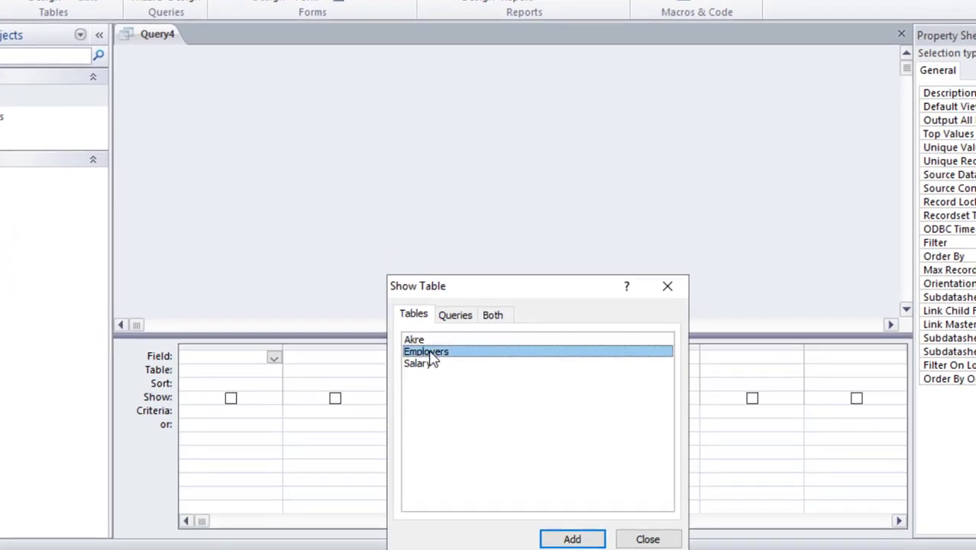
click(571, 537)
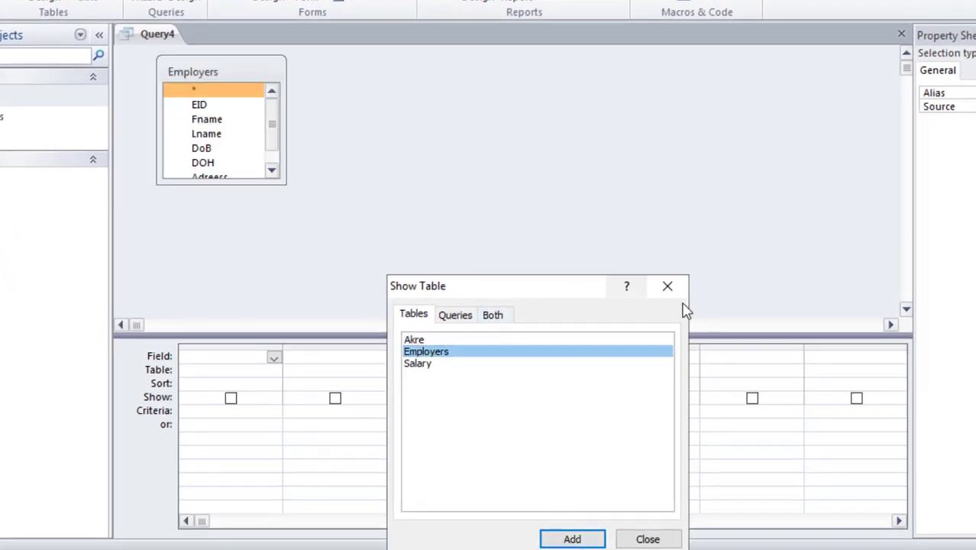
click(656, 286)
click(233, 105)
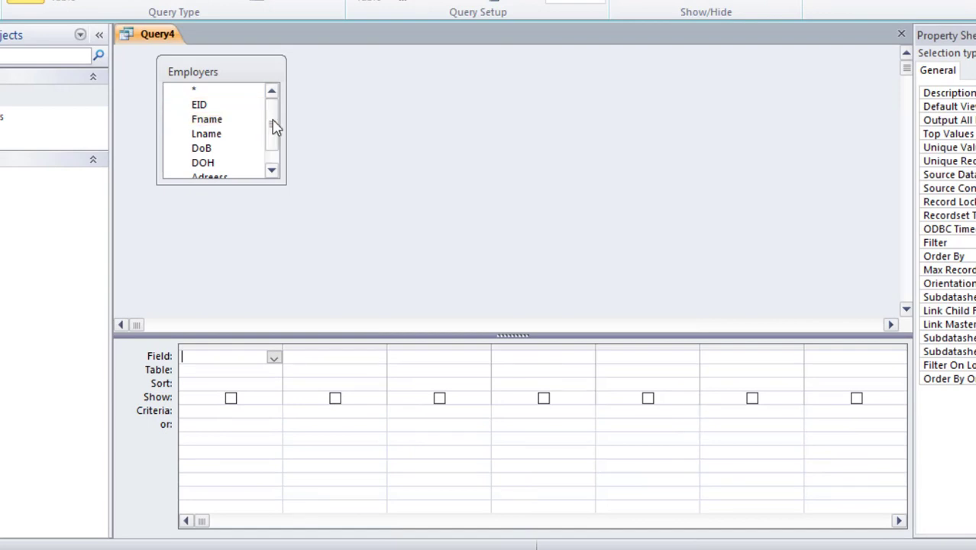
drag(273, 125, 219, 373)
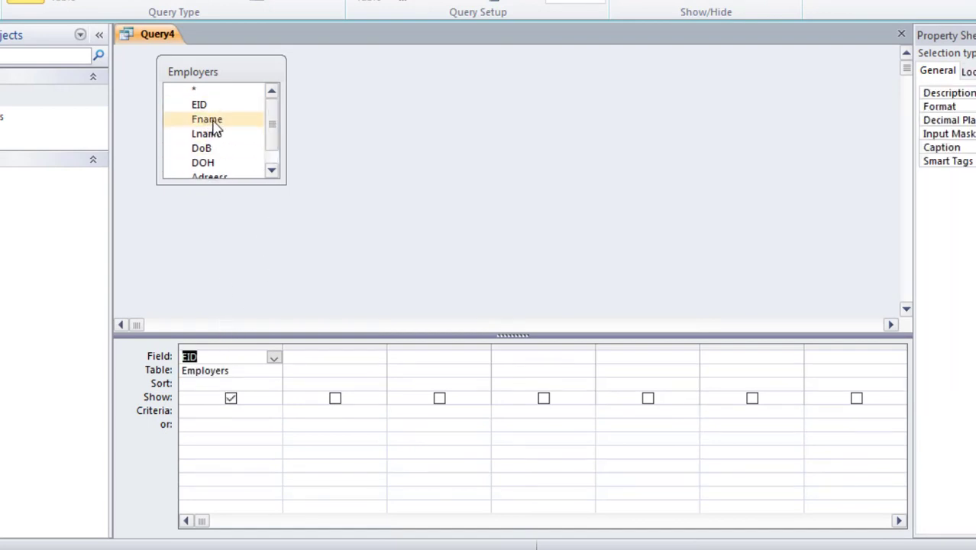
drag(214, 125, 330, 374)
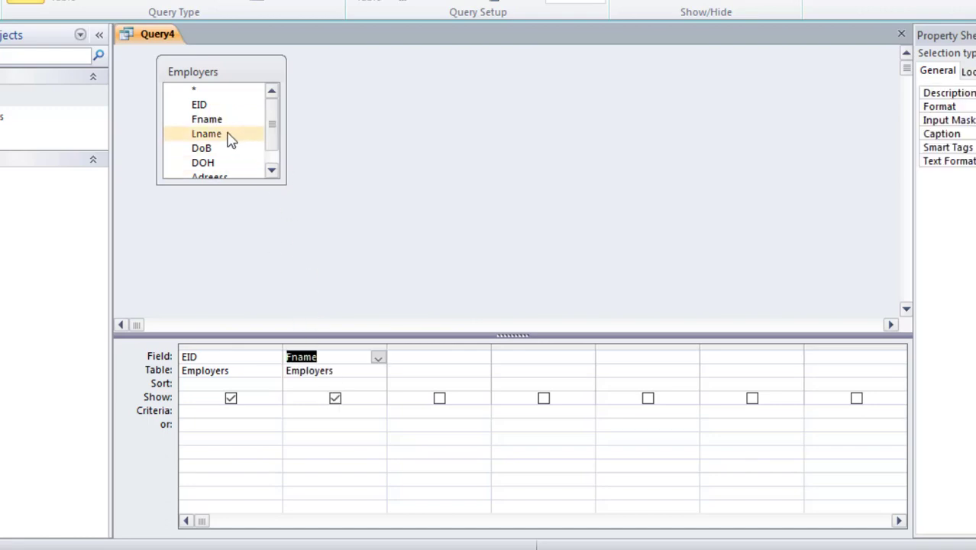
drag(229, 136, 435, 376)
drag(225, 154, 543, 359)
scroll(260, 165, down, 2)
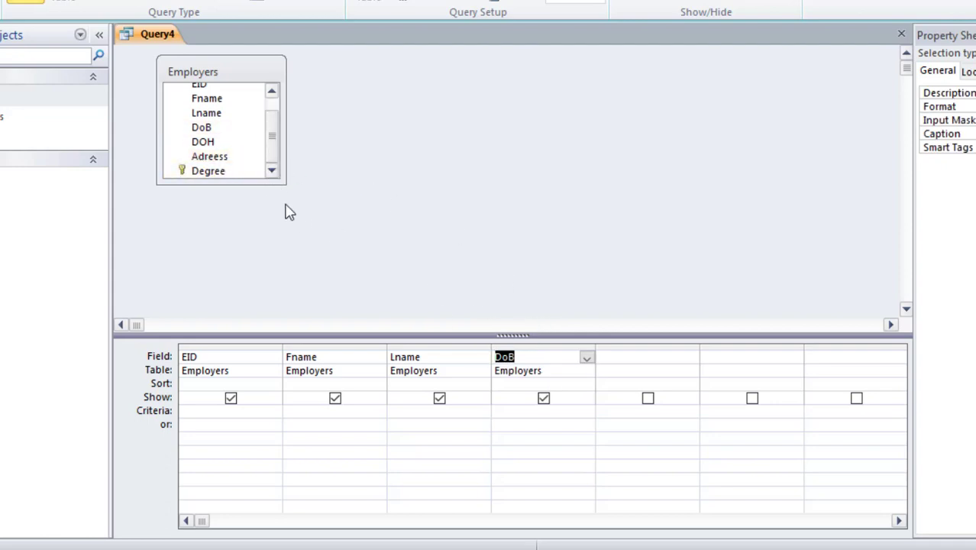
drag(221, 157, 653, 375)
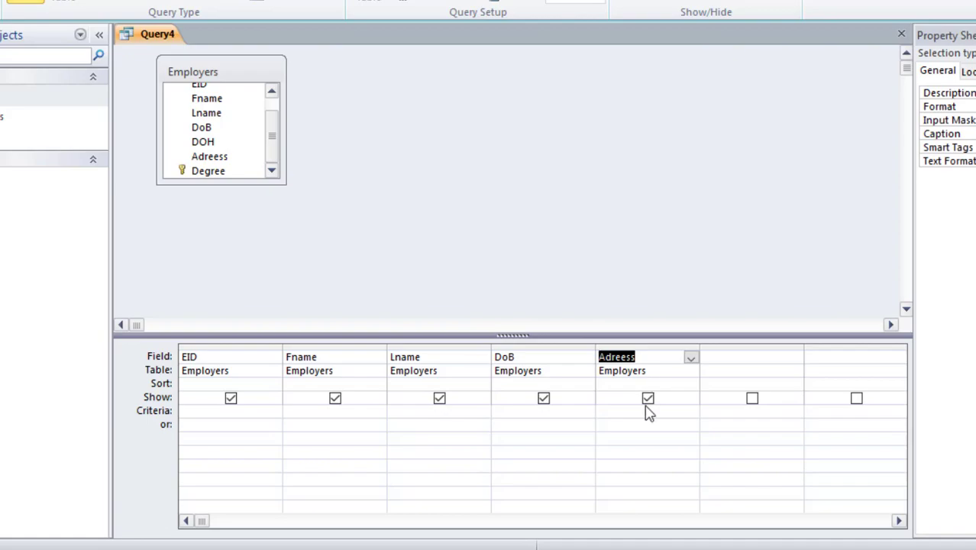
Set Adreess criteria to 'duhok' or 'zakho' and run, listing two employers
click(646, 412)
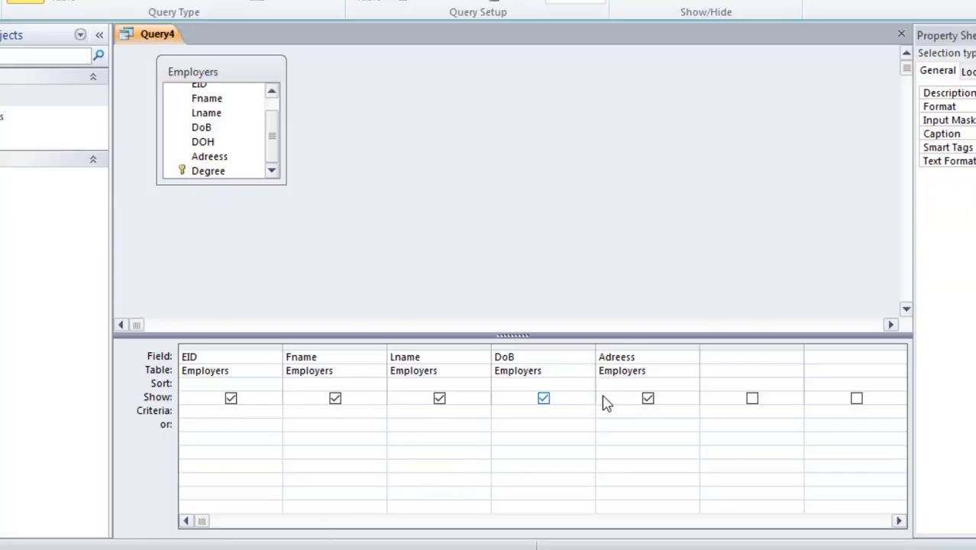
text(duhok)
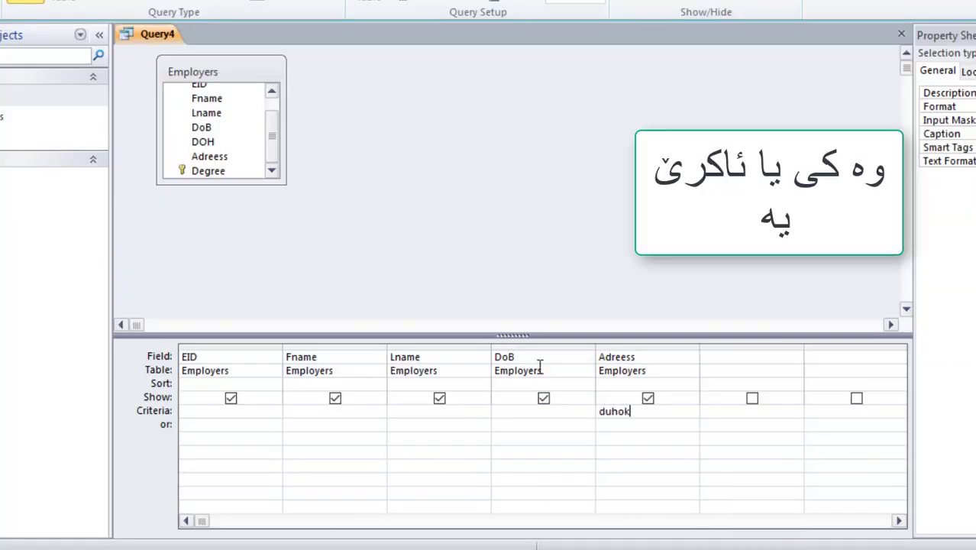
click(623, 435)
text(zakh)
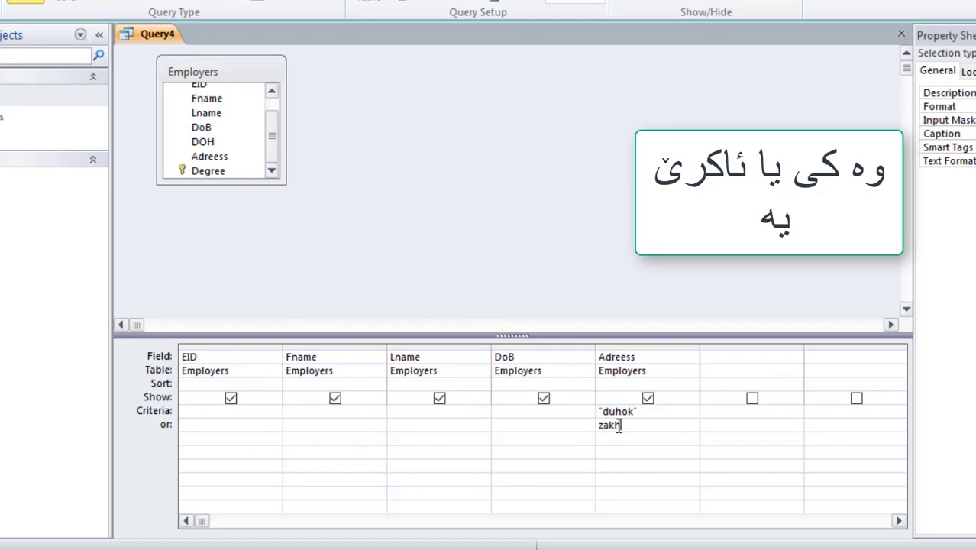
text(o)
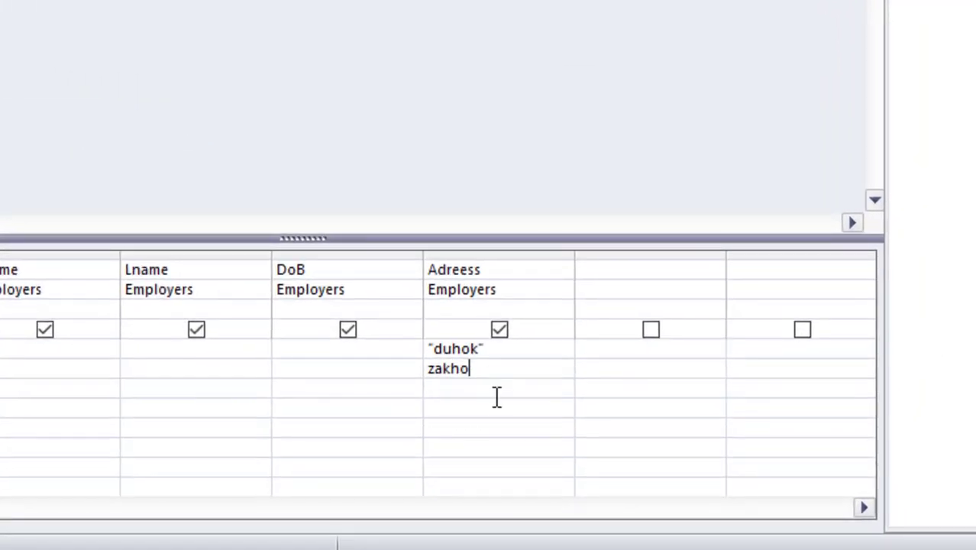
key(Tab)
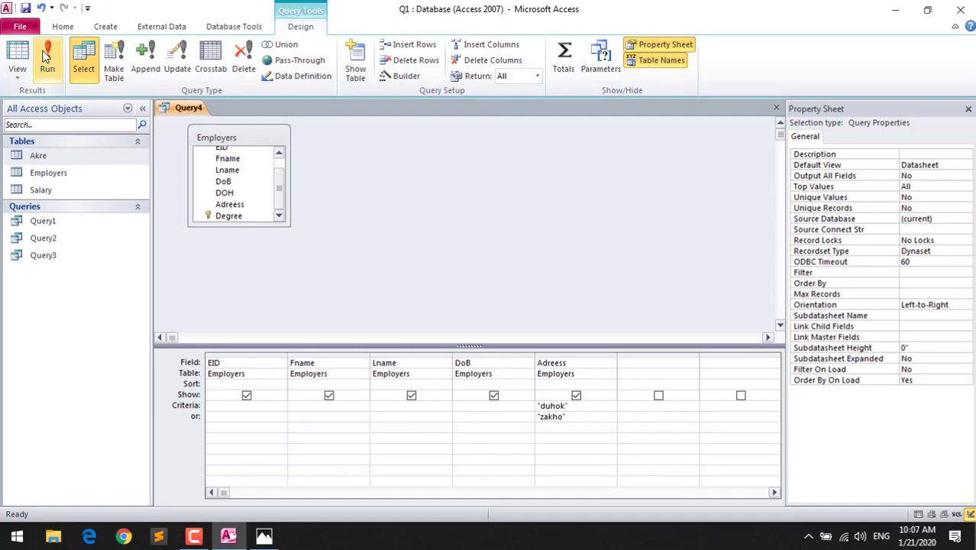
click(82, 69)
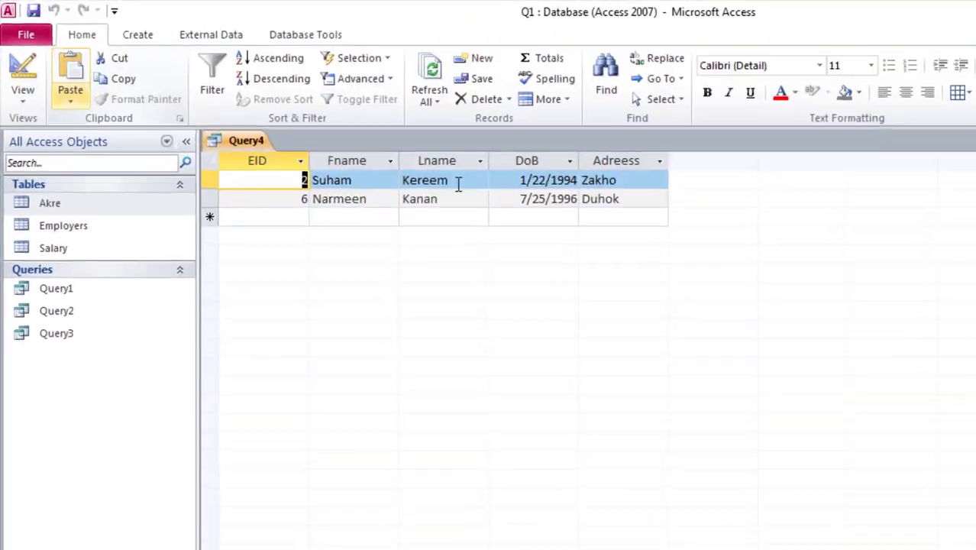
Convert the query to append to the Akre table and run it, adding 2 rows
drag(760, 232, 708, 234)
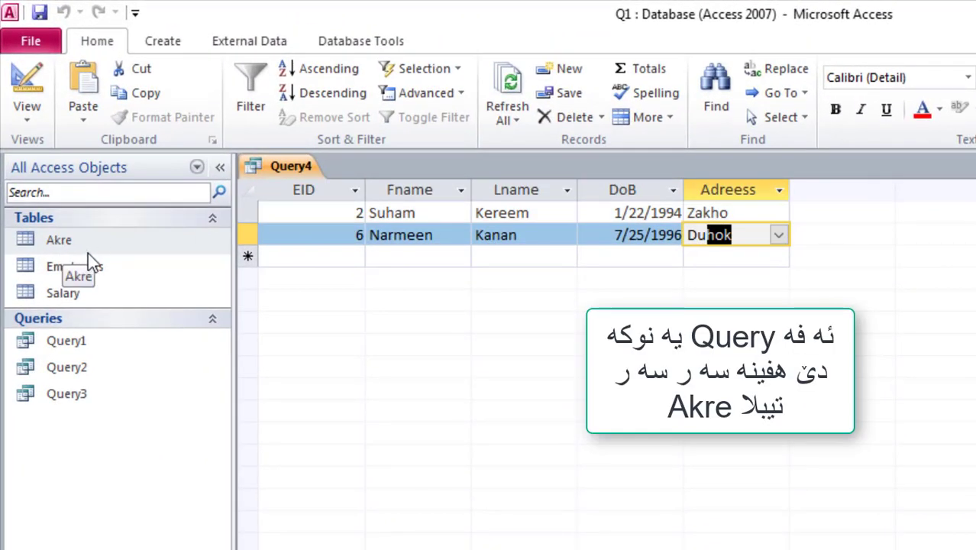
click(27, 85)
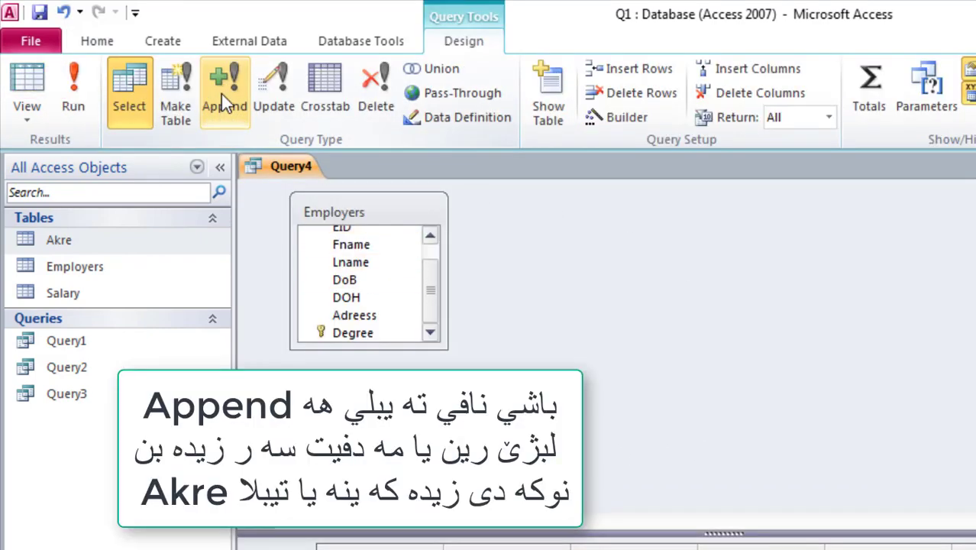
click(222, 93)
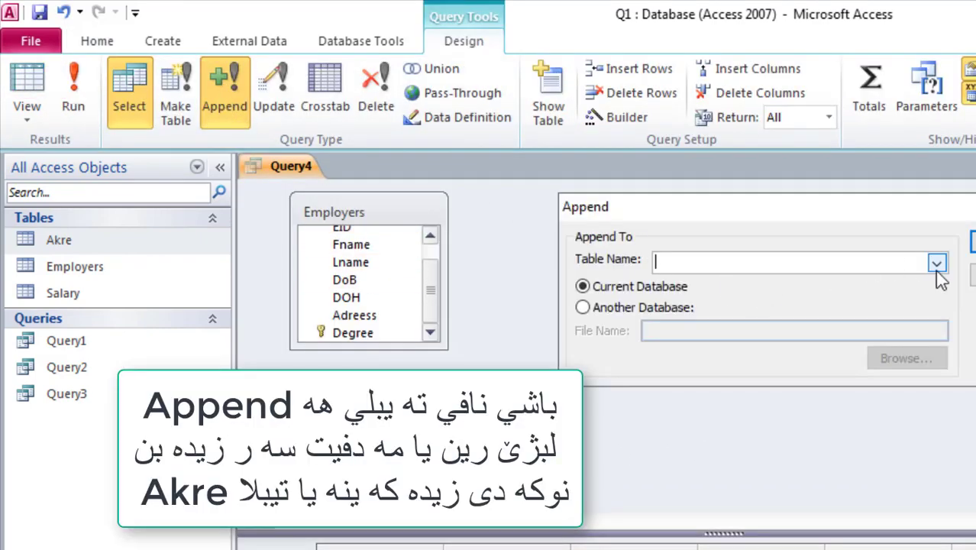
click(936, 263)
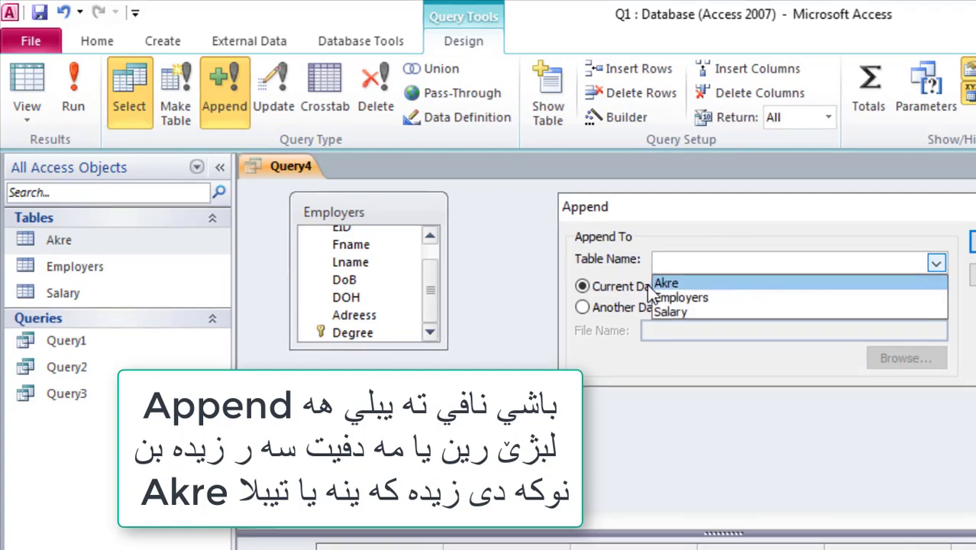
click(829, 290)
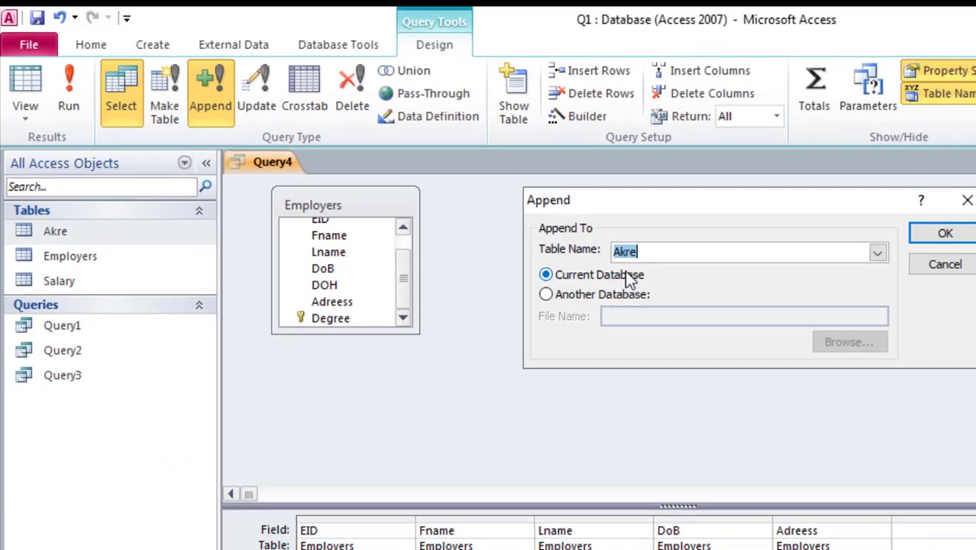
click(942, 234)
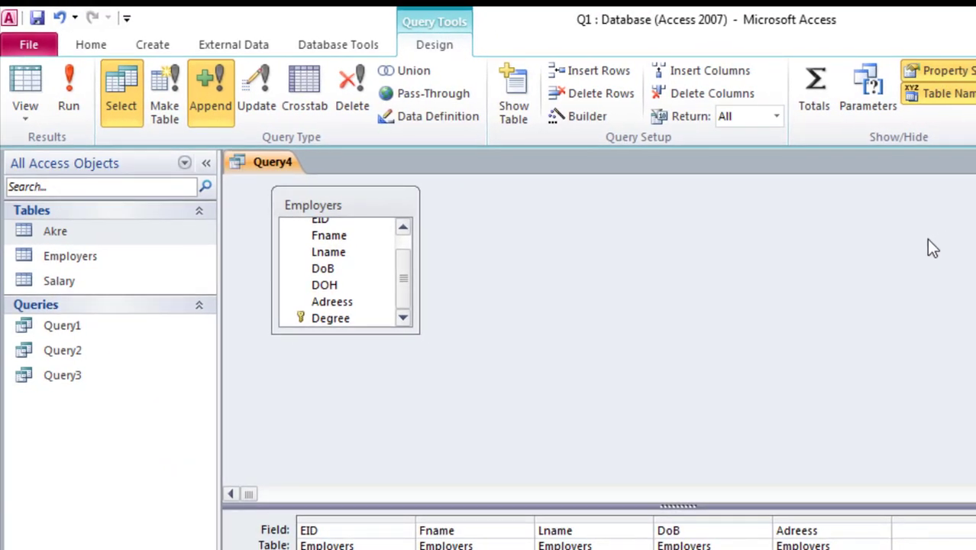
click(67, 80)
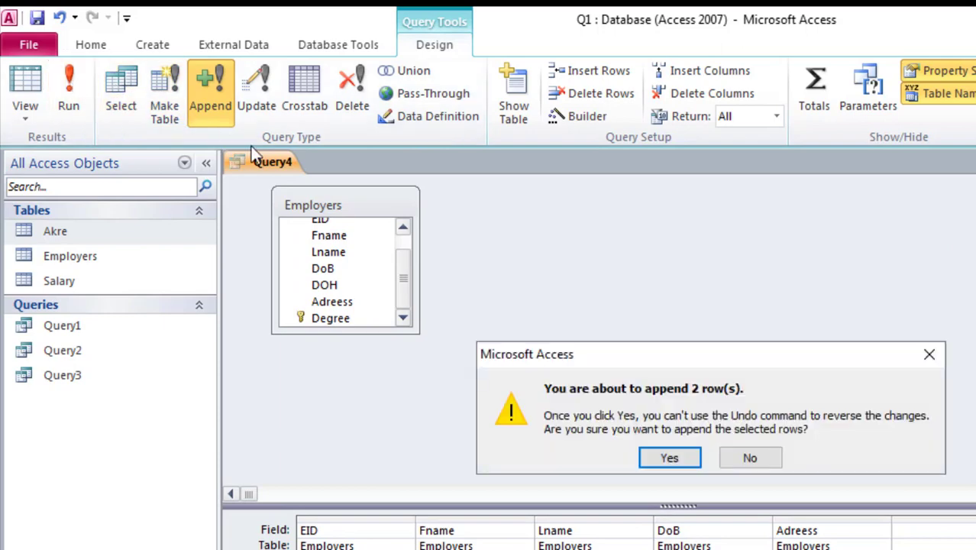
click(667, 456)
Open the Akre table to check the appended Duhok and Zakho rows
click(98, 240)
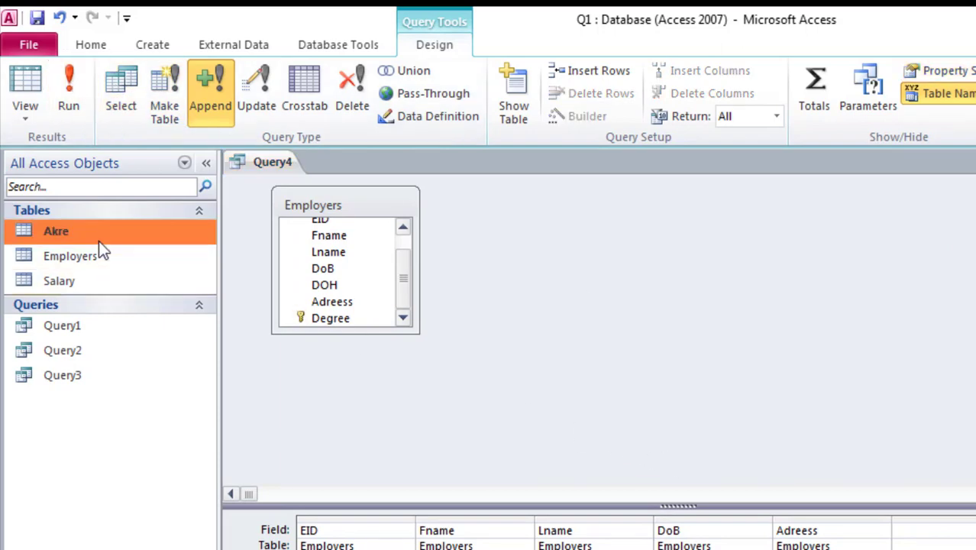
right_click(110, 243)
click(157, 248)
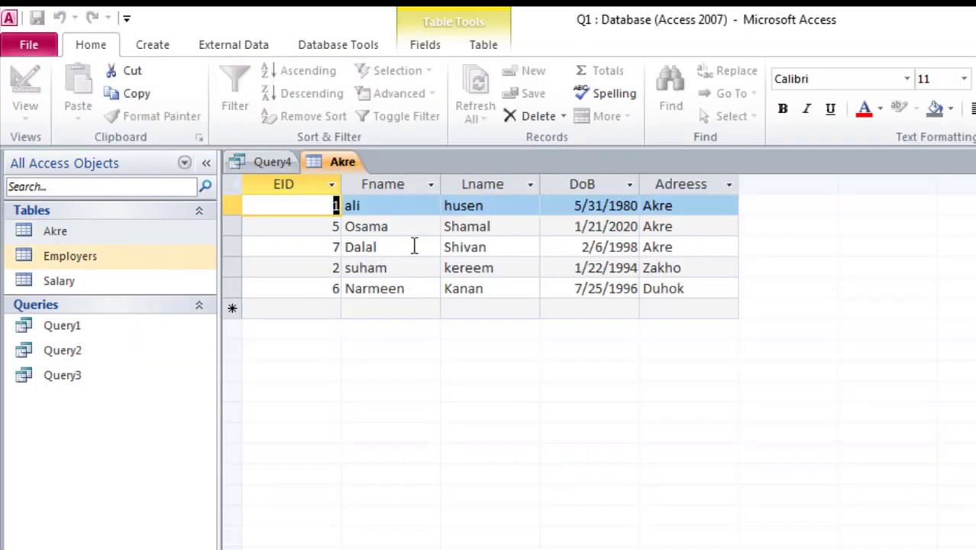
drag(697, 287, 647, 267)
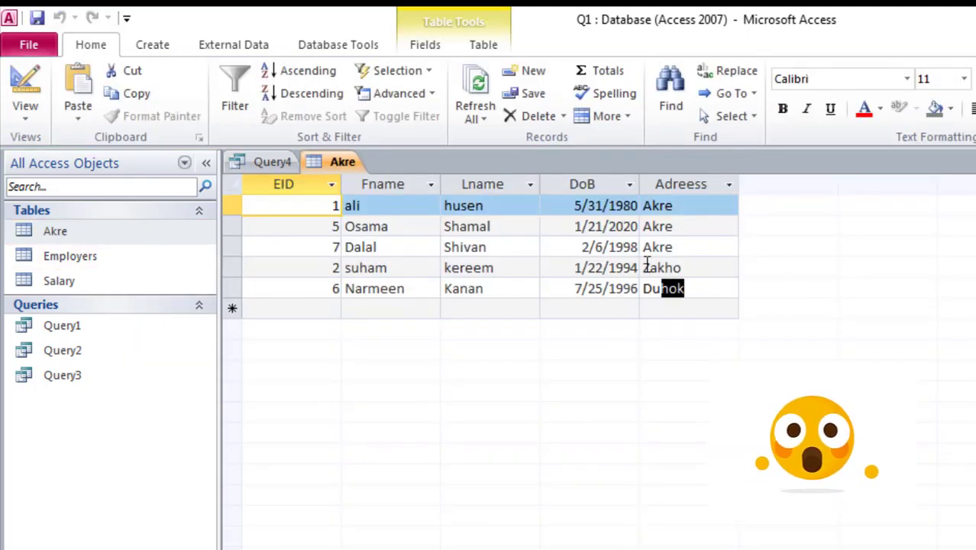
Save the append query as Query4 and close the open query and table
click(275, 164)
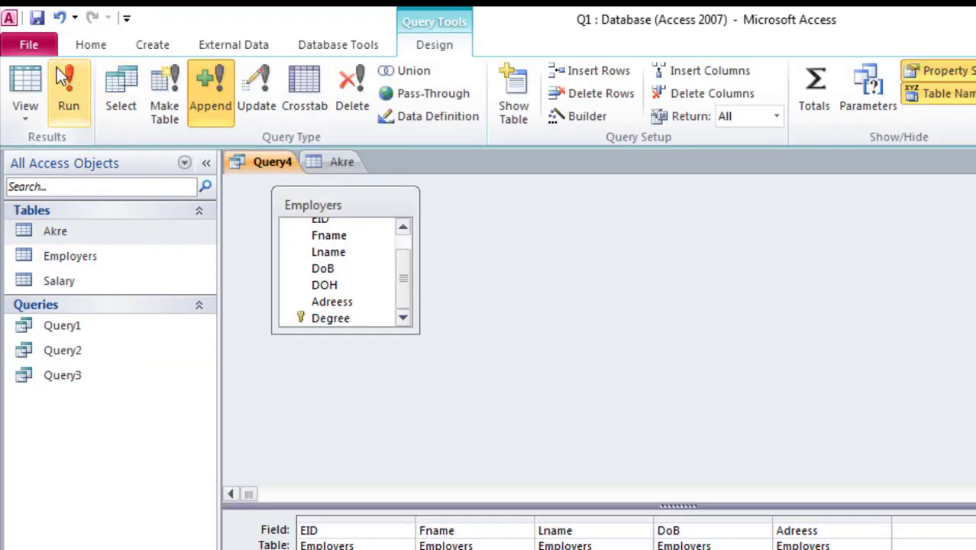
click(37, 17)
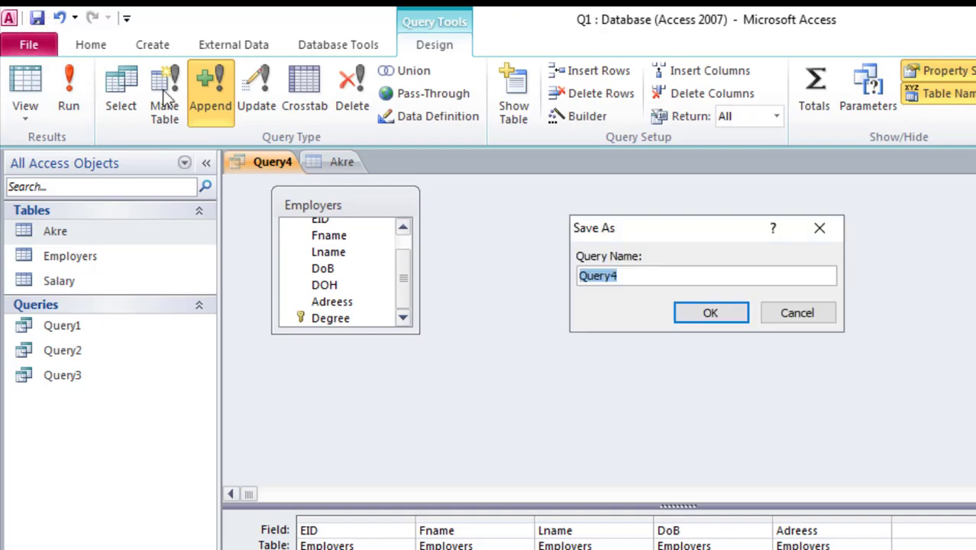
click(690, 312)
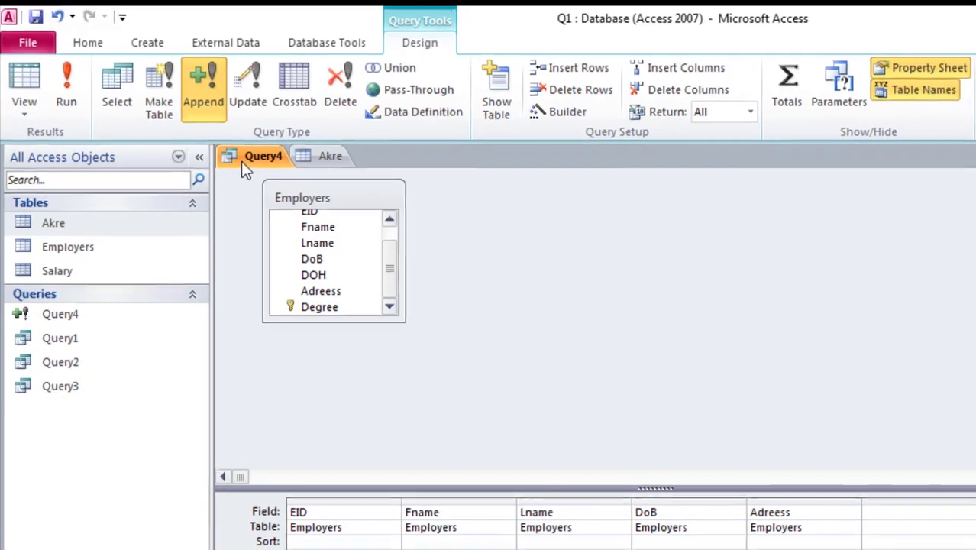
right_click(245, 162)
click(284, 223)
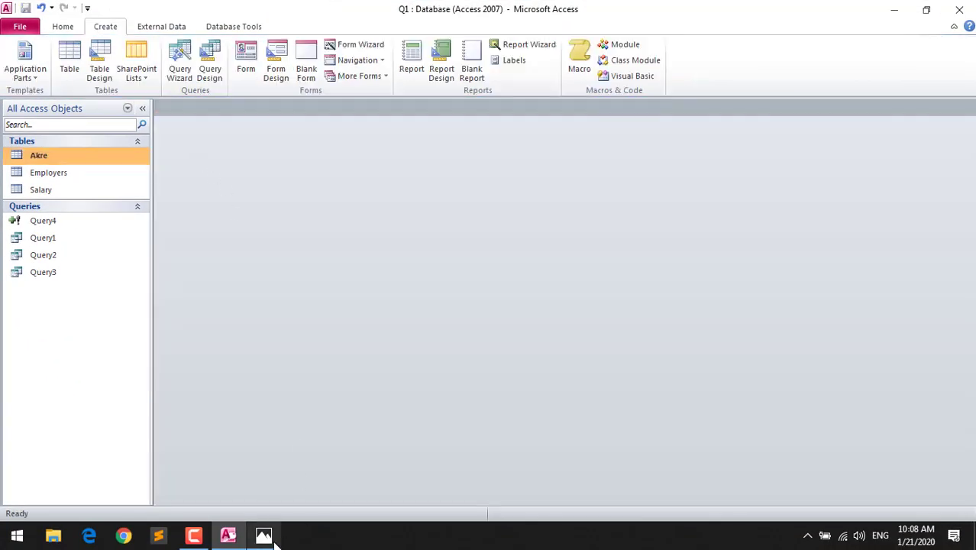
Review the upper part of the question sheet, then close Access and minimize Photos
click(264, 536)
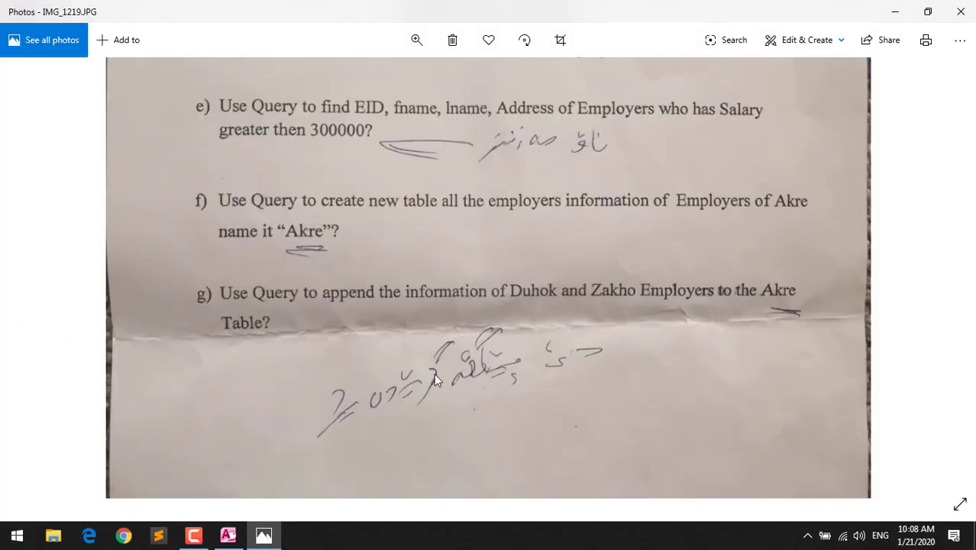
drag(542, 261, 540, 395)
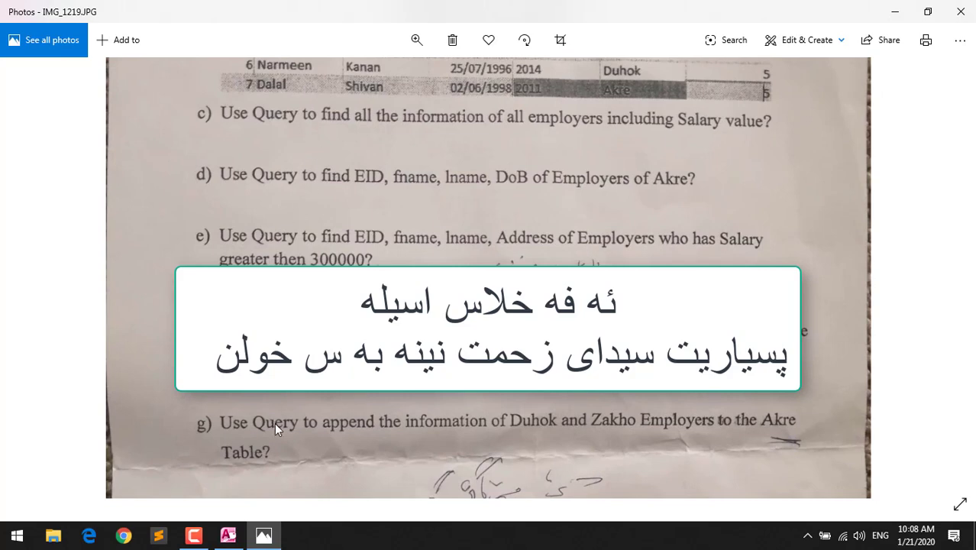
click(227, 535)
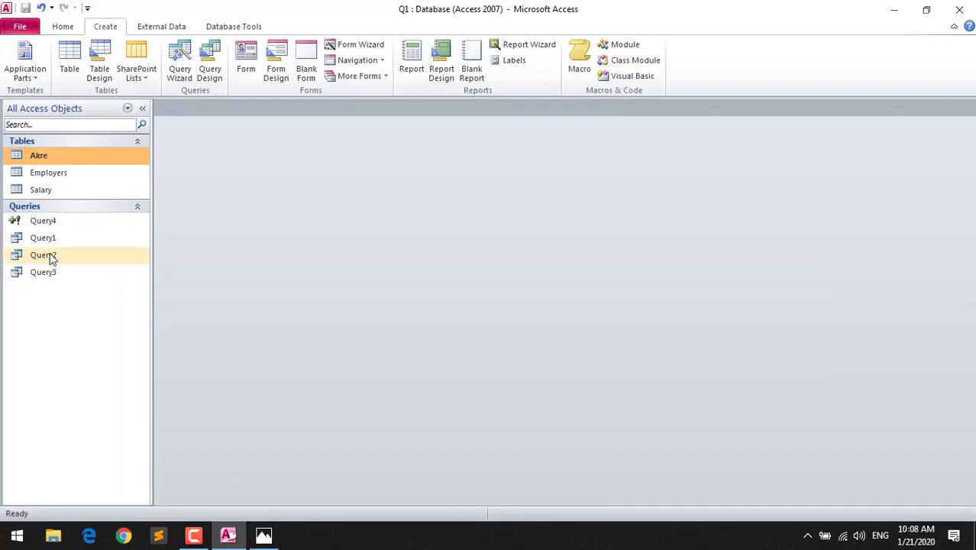
click(58, 161)
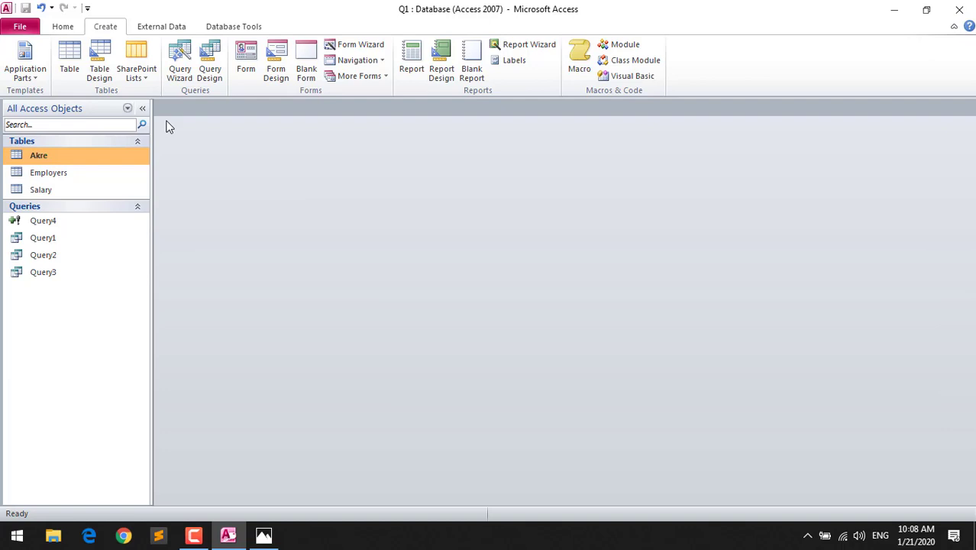
click(956, 9)
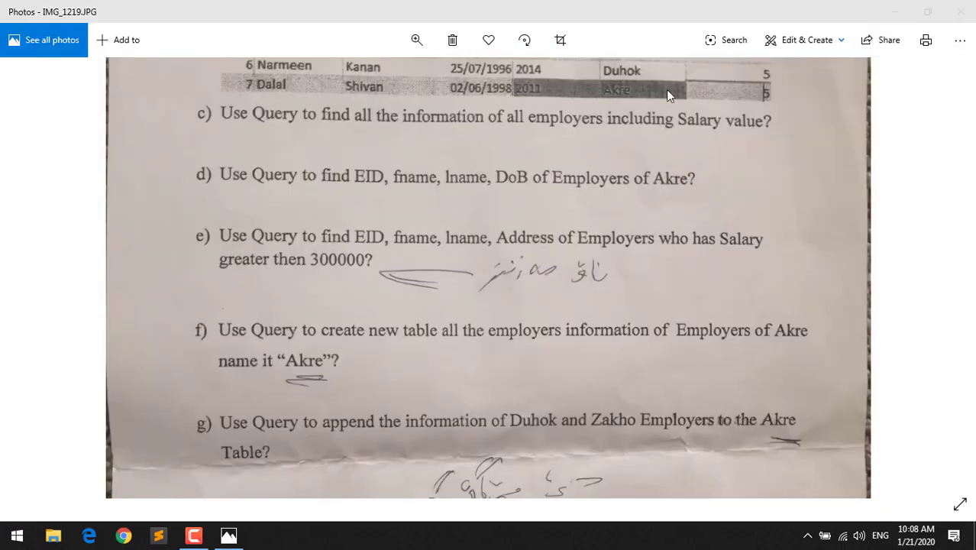
click(905, 9)
right_click(595, 245)
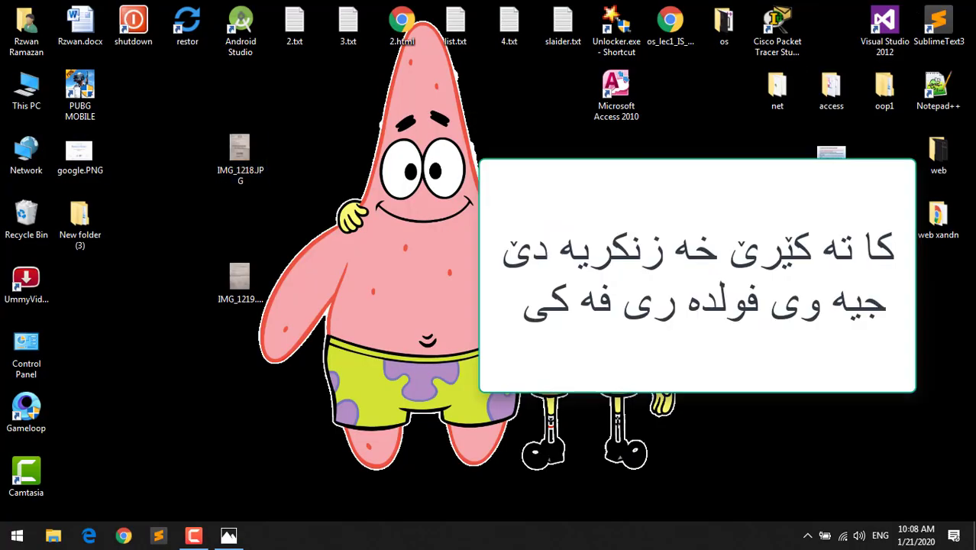
Browse This PC to the user's folder on drive D and open Q1.accdb
click(200, 155)
double_click(13, 93)
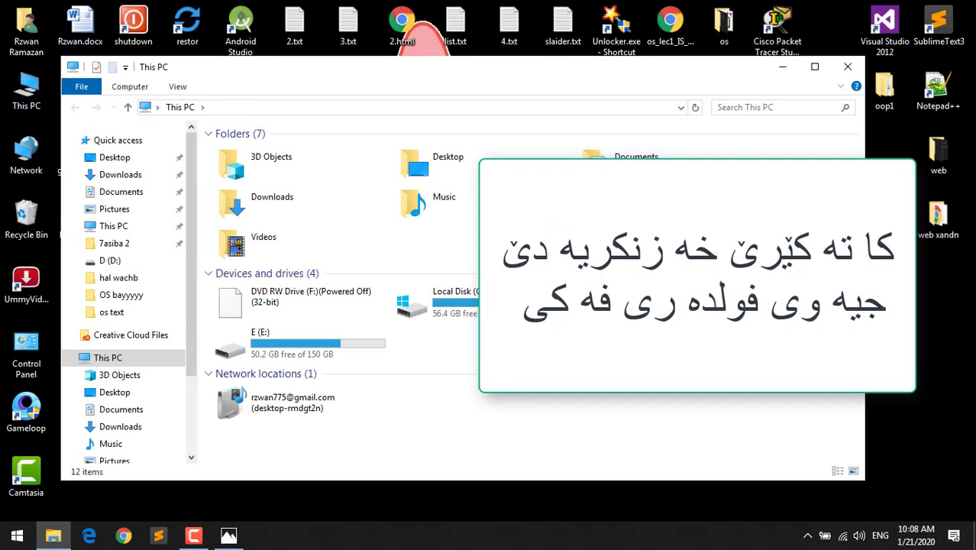
double_click(611, 298)
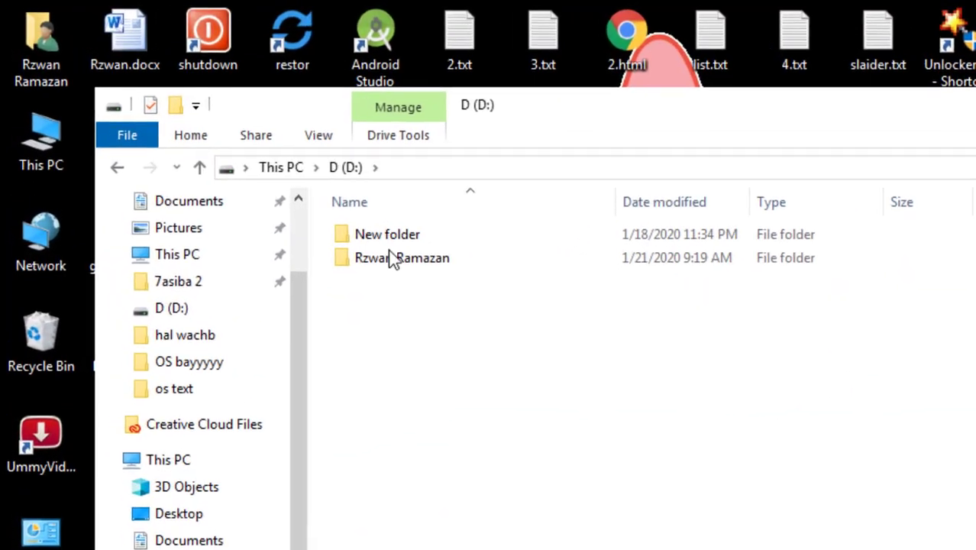
double_click(386, 255)
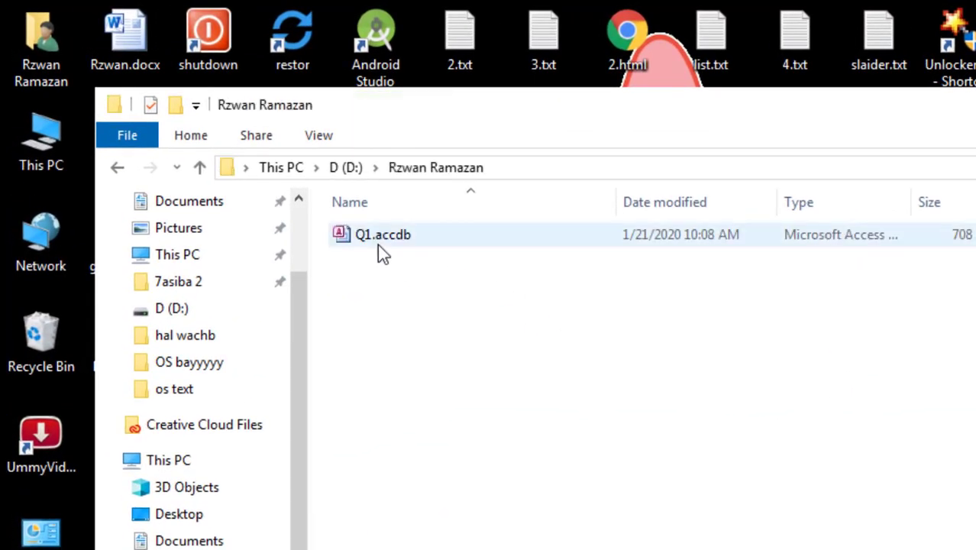
double_click(353, 241)
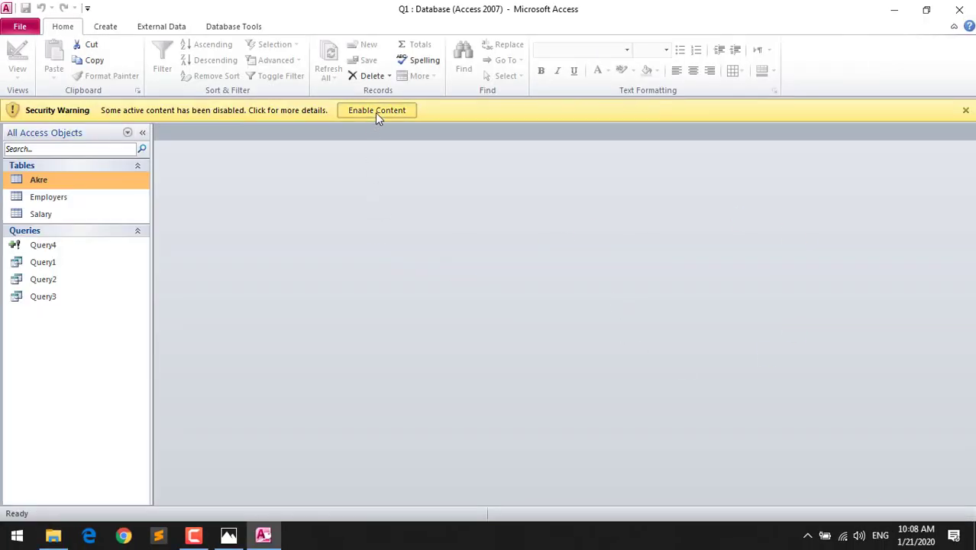
Enable content in Q1 and open the Akre table showing its five employee records
click(376, 112)
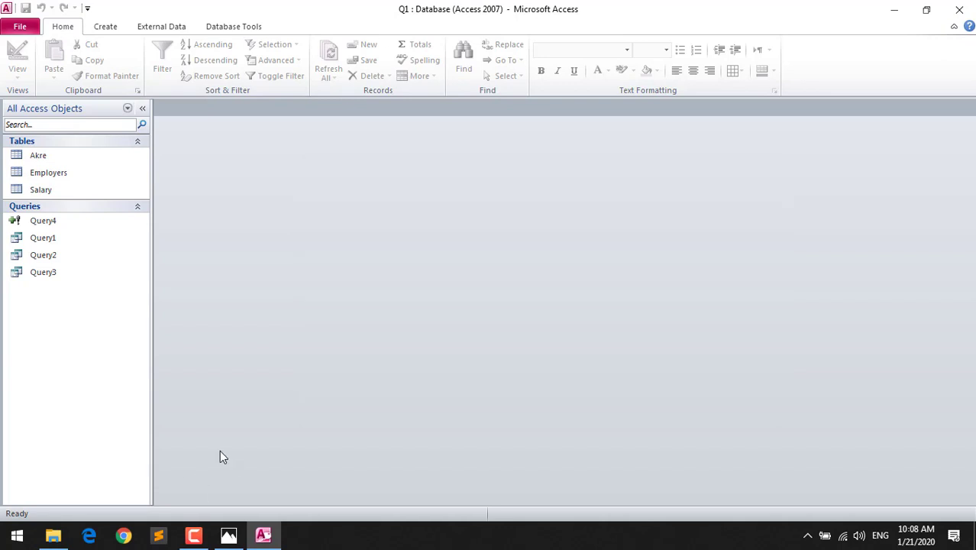
click(76, 173)
click(61, 156)
right_click(56, 163)
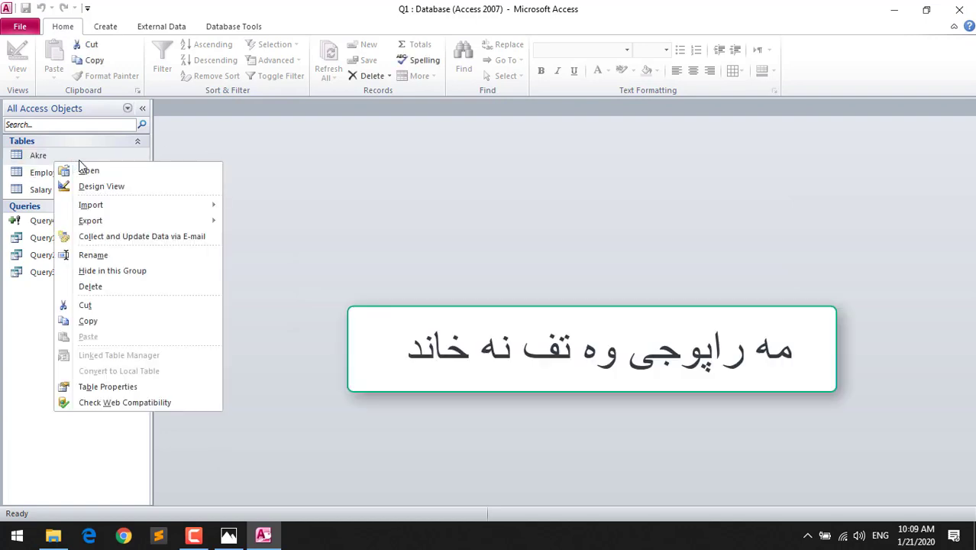
click(83, 173)
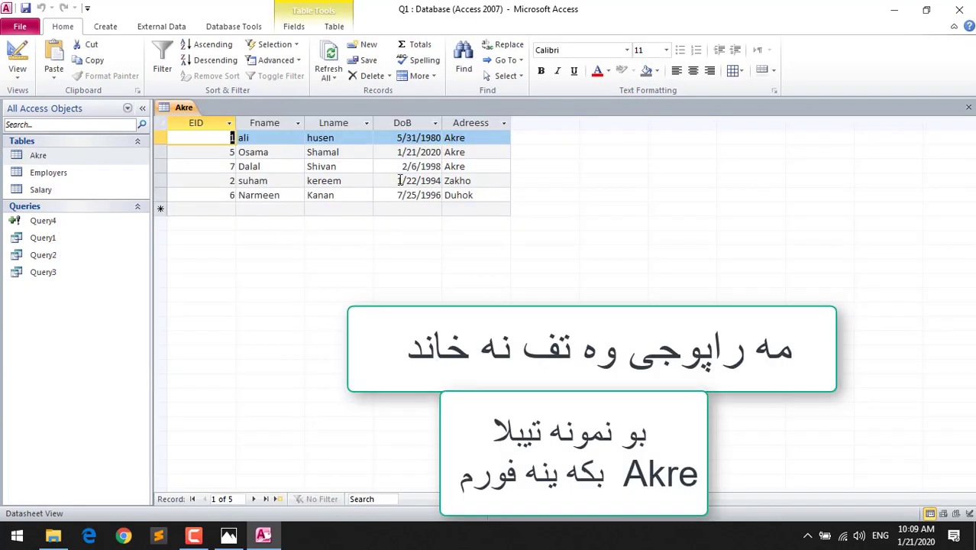
click(106, 26)
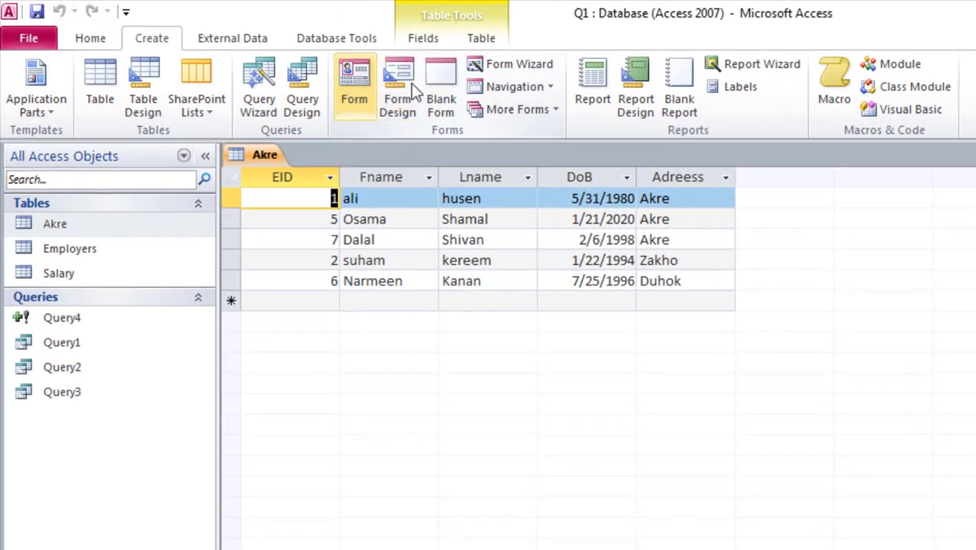
Generate a report of the Akre table and narrow its Fname, Lname and Adreess columns
click(590, 89)
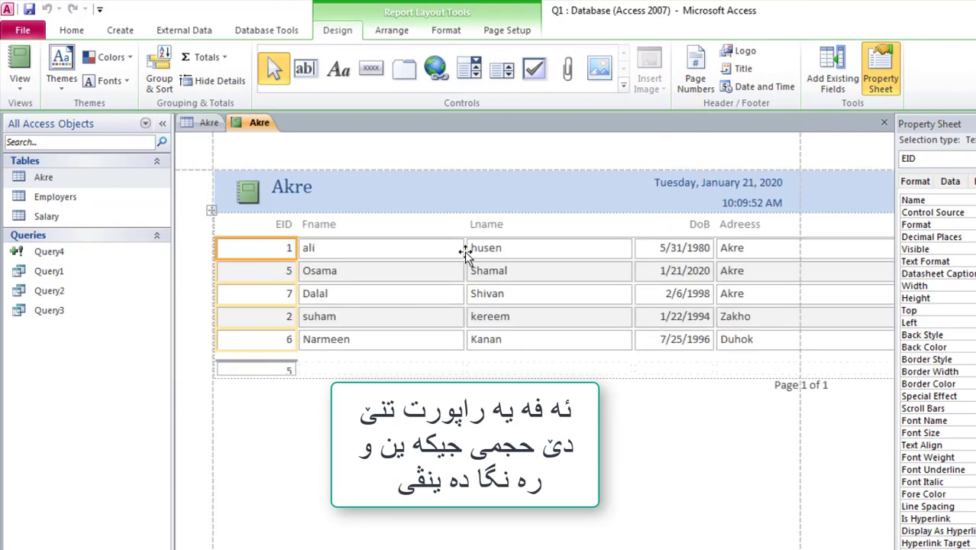
drag(465, 254, 372, 252)
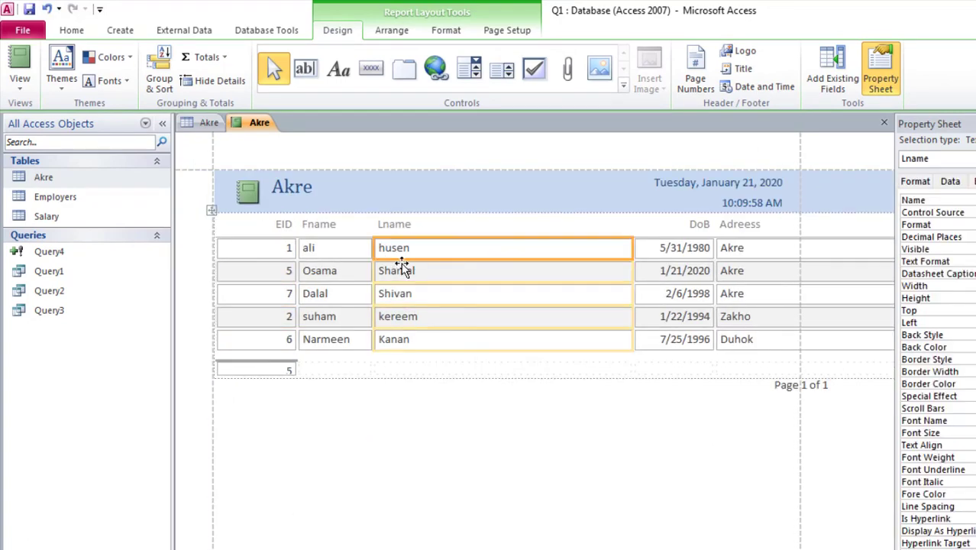
drag(632, 250, 451, 253)
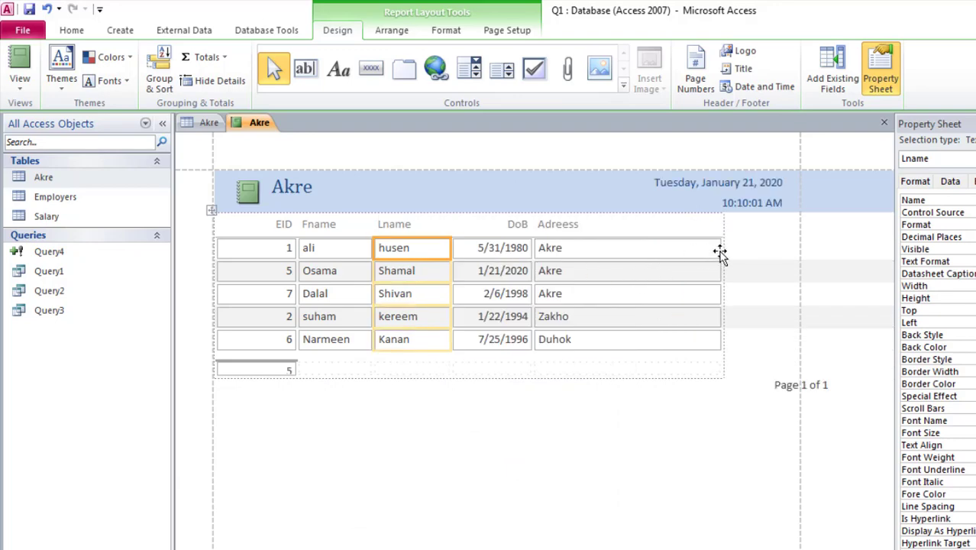
drag(720, 254, 636, 251)
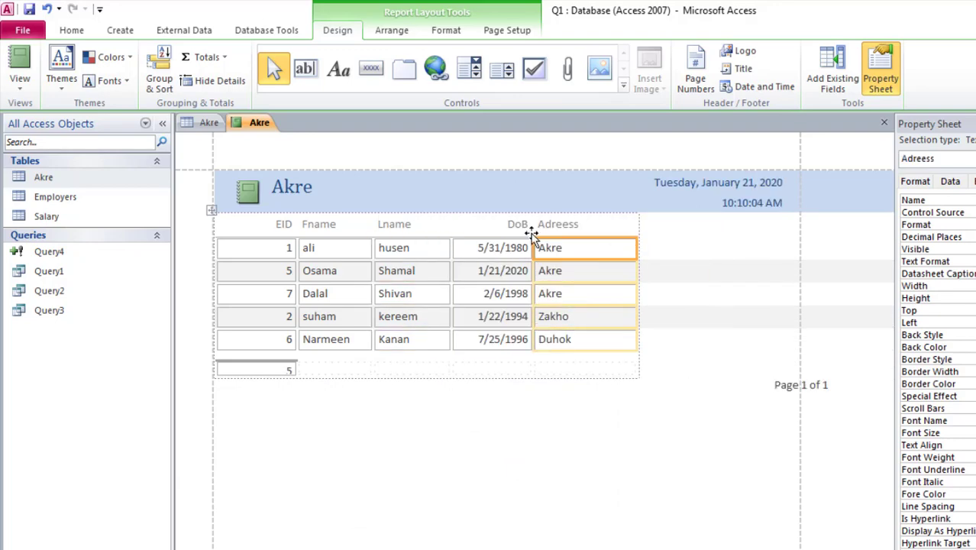
Give the Adreess column a yellow background and black text
click(73, 31)
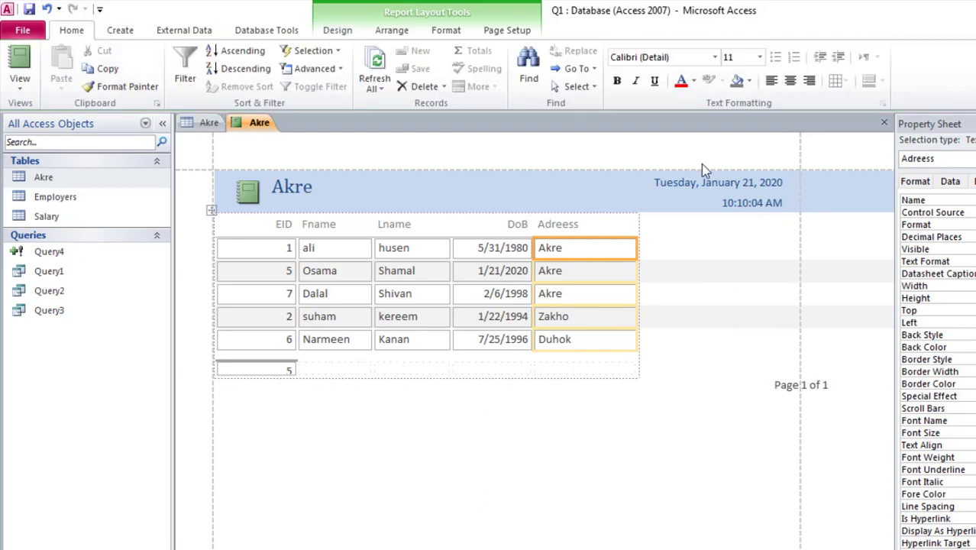
click(680, 80)
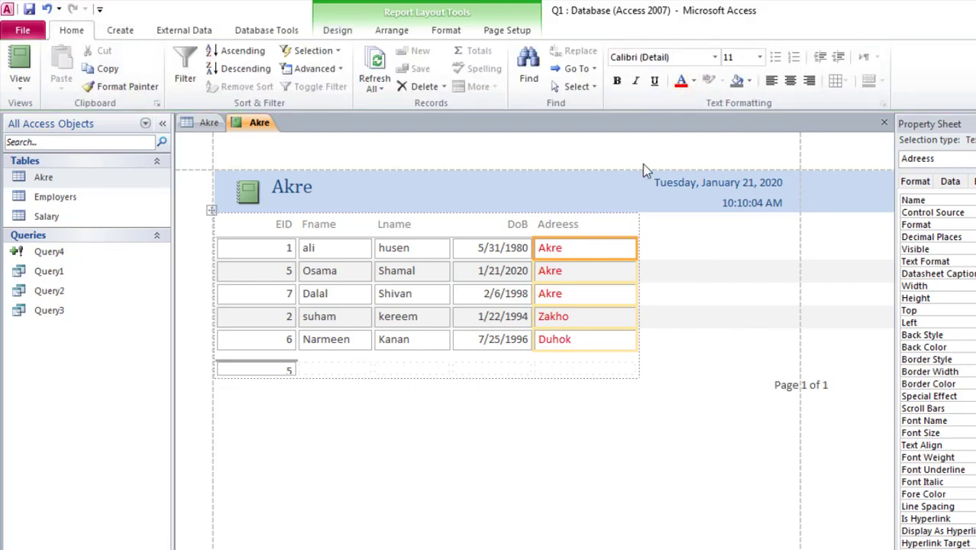
click(737, 80)
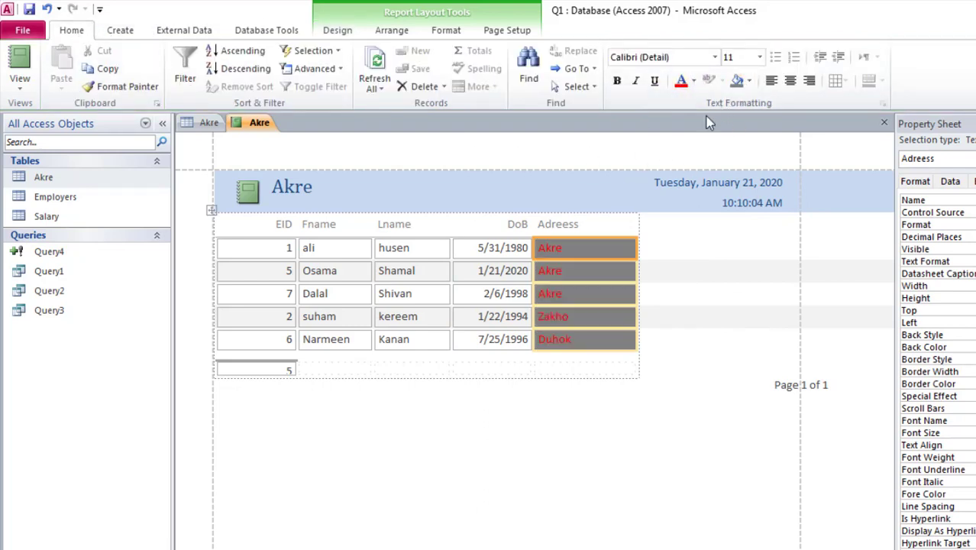
click(748, 81)
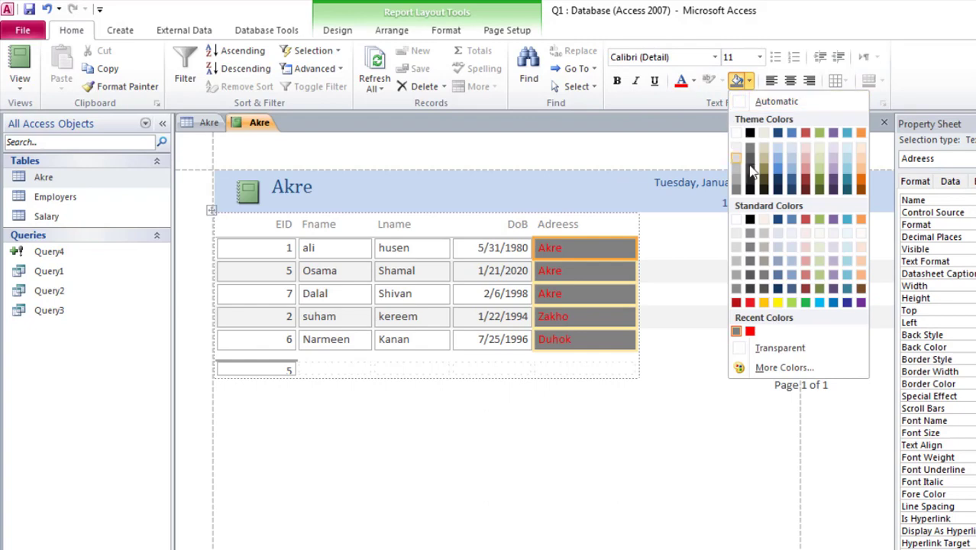
click(777, 303)
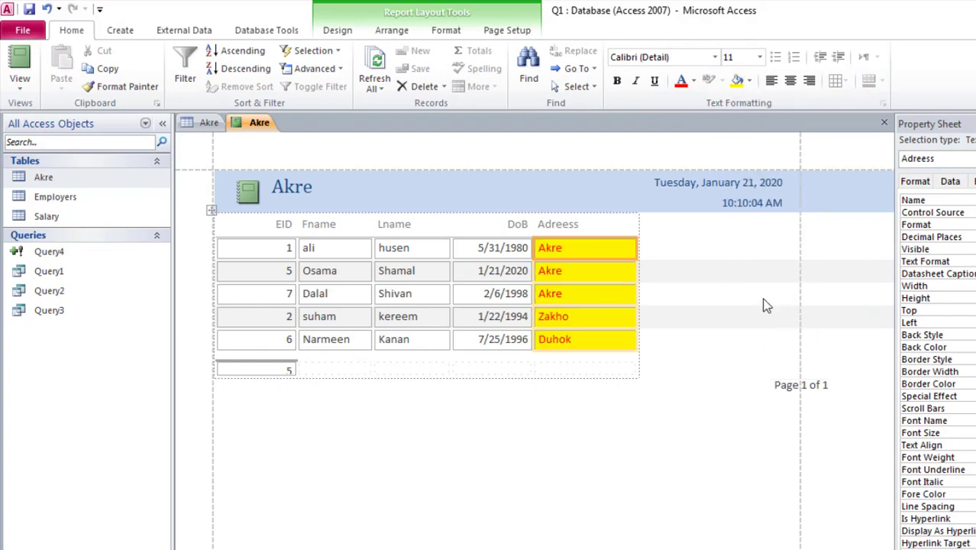
click(693, 81)
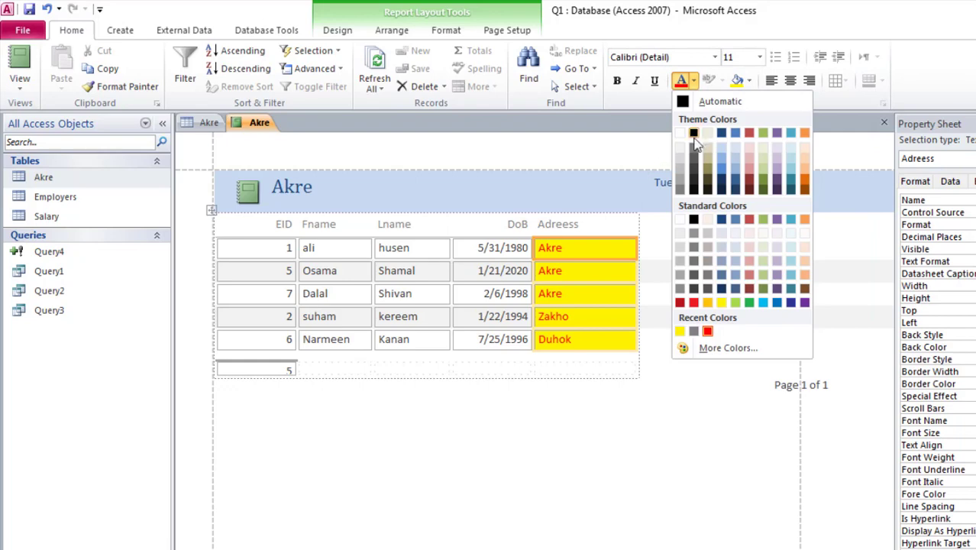
click(693, 135)
Switch to Report View, save the report as Akre, and close it
click(516, 254)
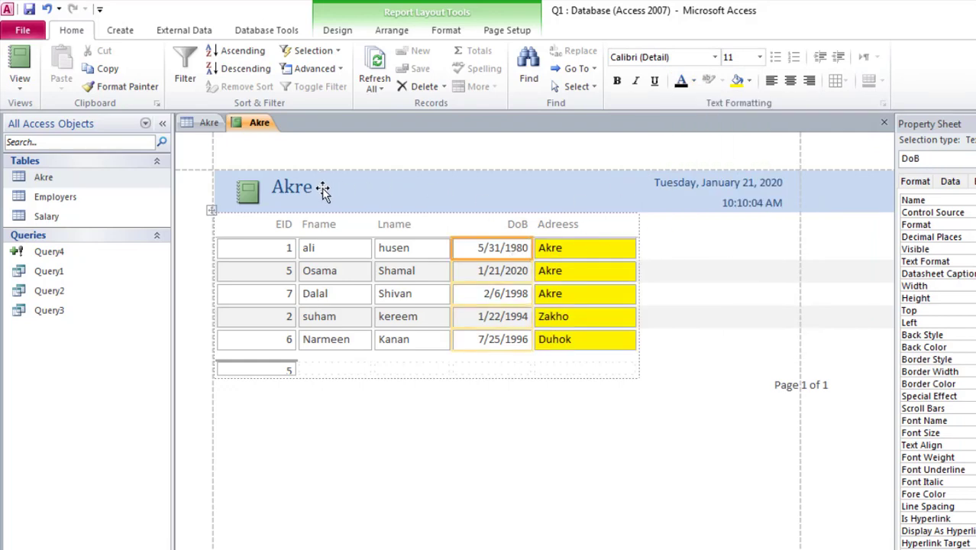
click(370, 226)
click(331, 371)
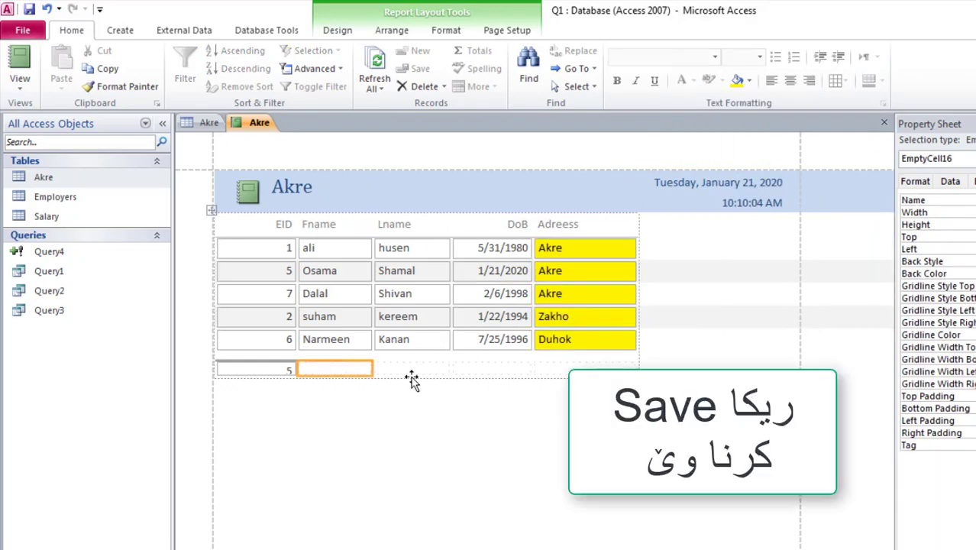
click(602, 281)
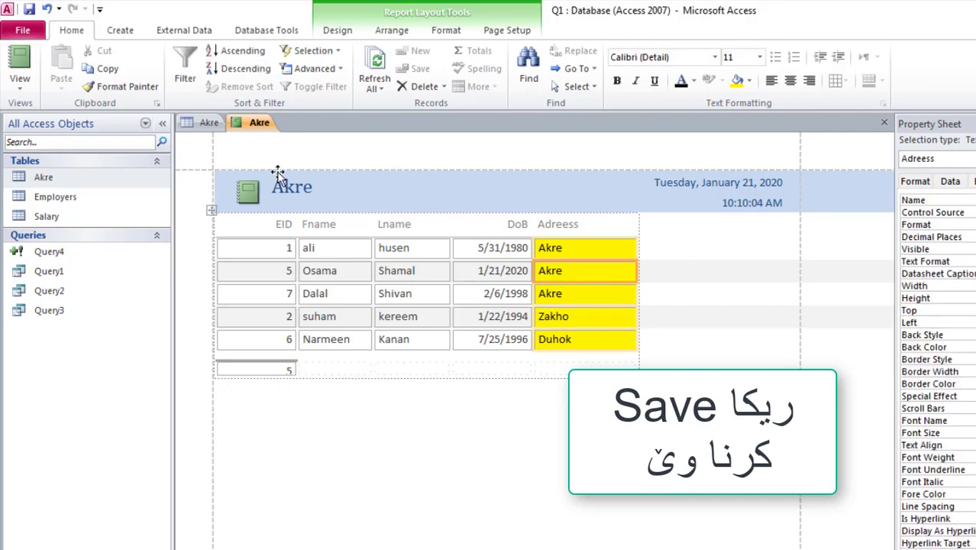
click(20, 68)
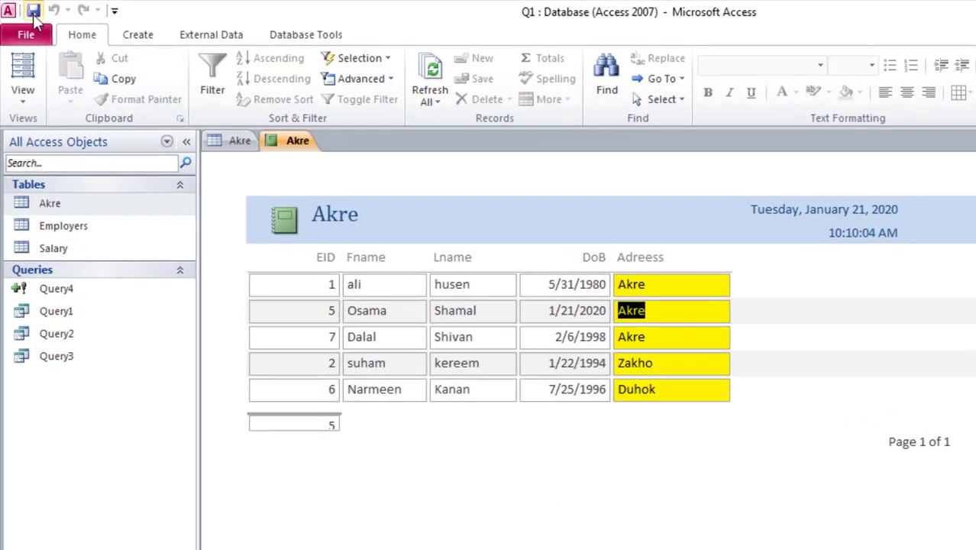
click(32, 11)
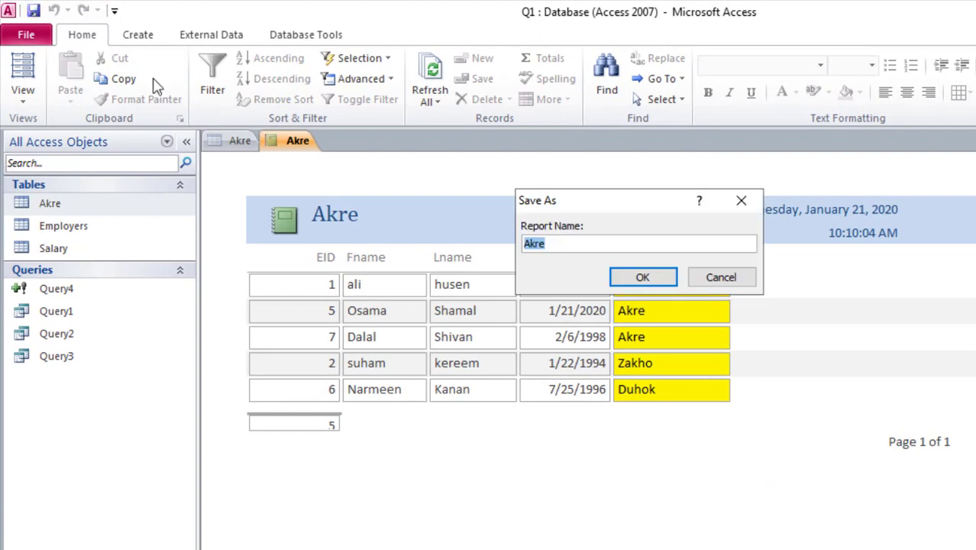
click(623, 281)
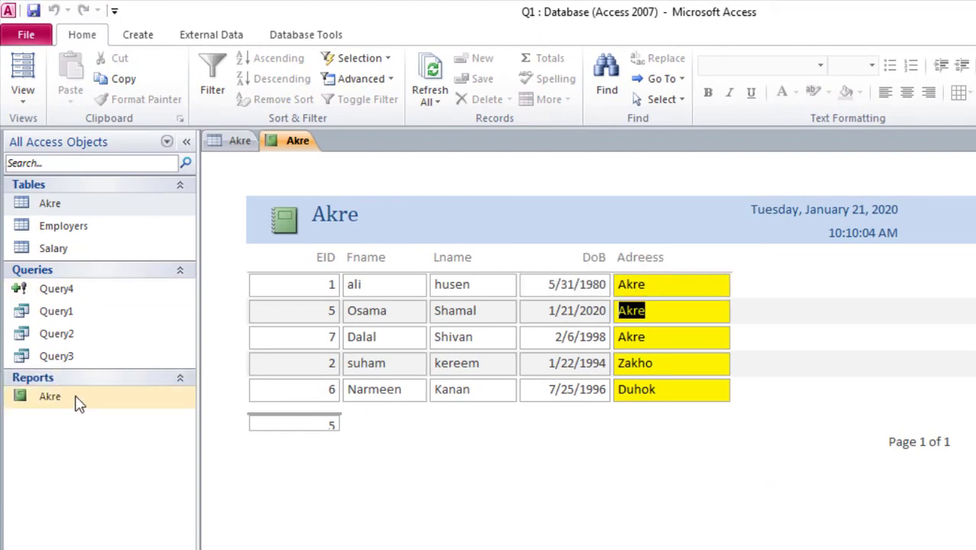
right_click(284, 145)
click(322, 200)
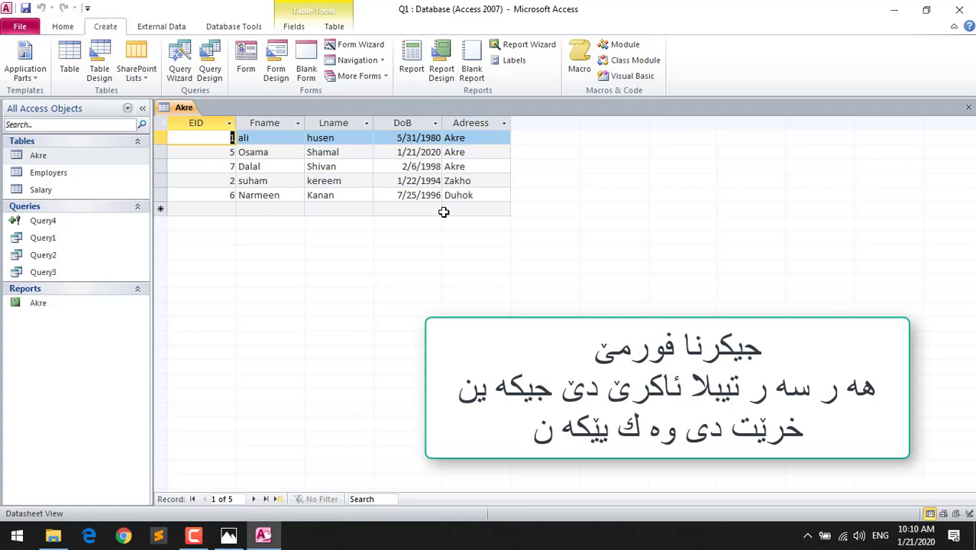
In Design view, add a photo field below Adreess with the OLE Object data type
click(63, 26)
click(26, 65)
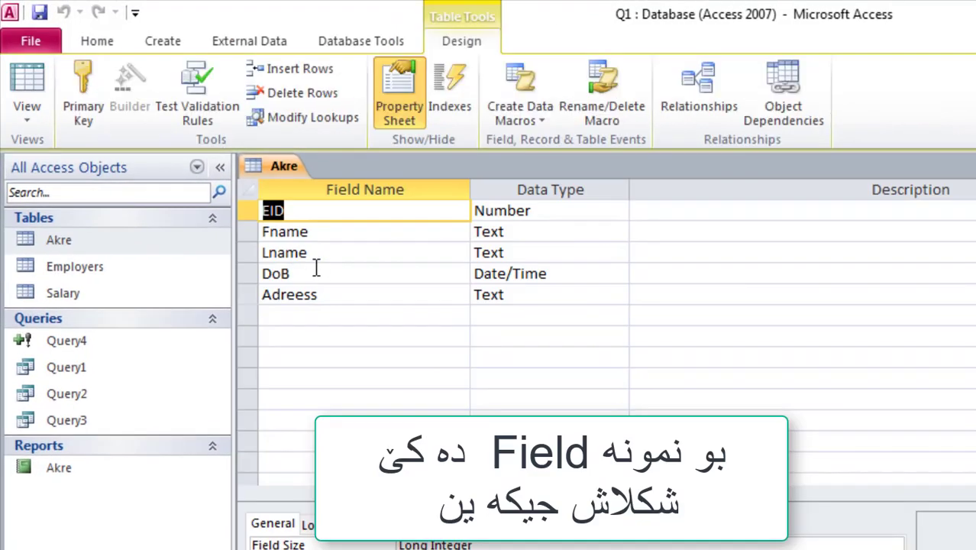
click(313, 315)
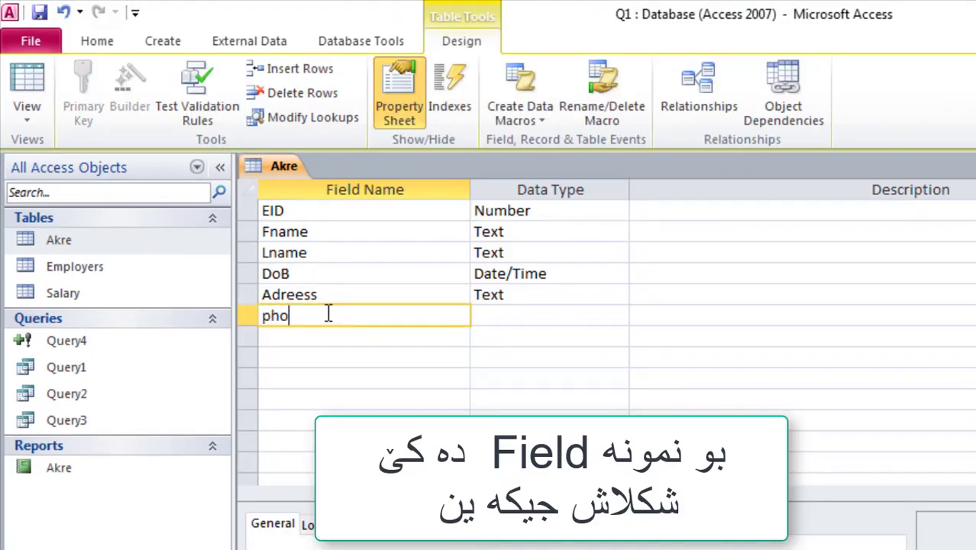
click(591, 317)
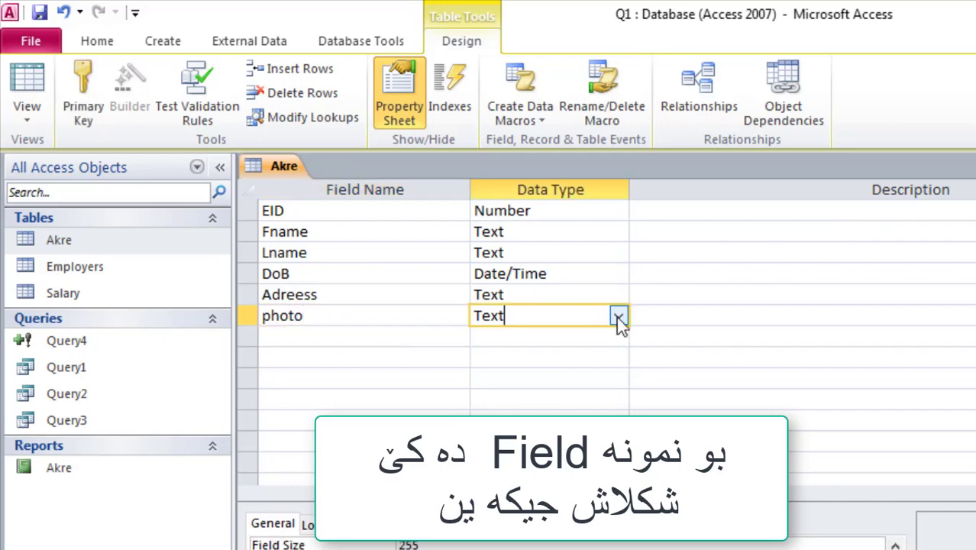
click(619, 317)
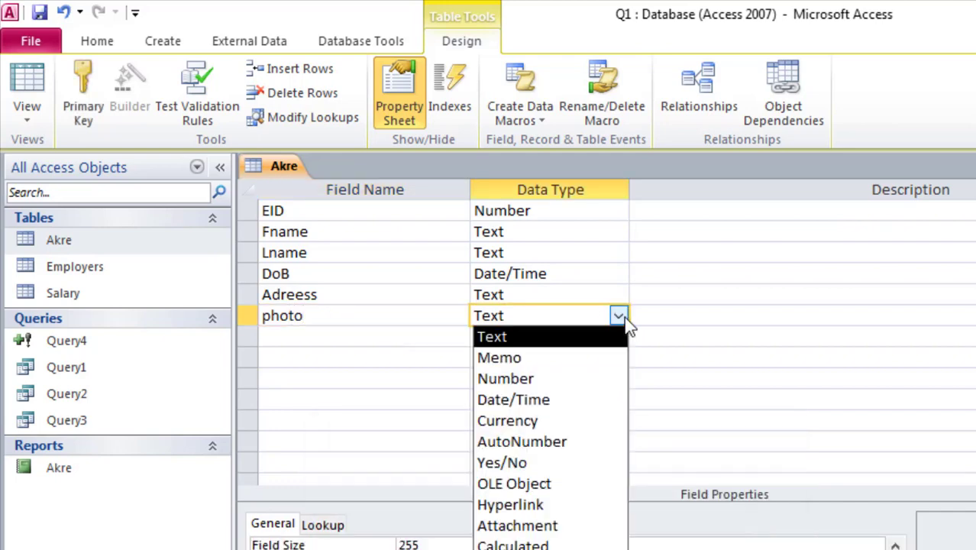
click(529, 491)
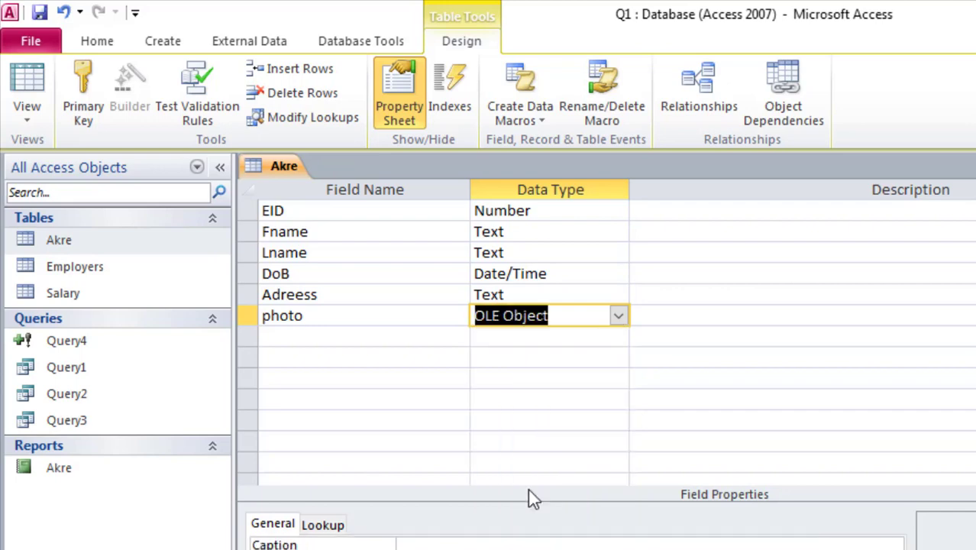
Save the table design and return to Datasheet view at the first photo cell
click(40, 13)
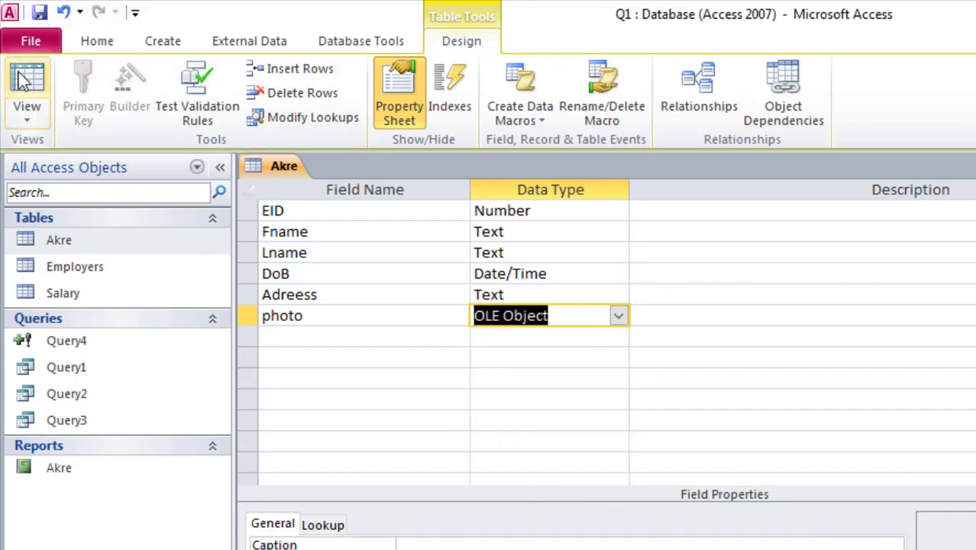
click(27, 84)
click(828, 215)
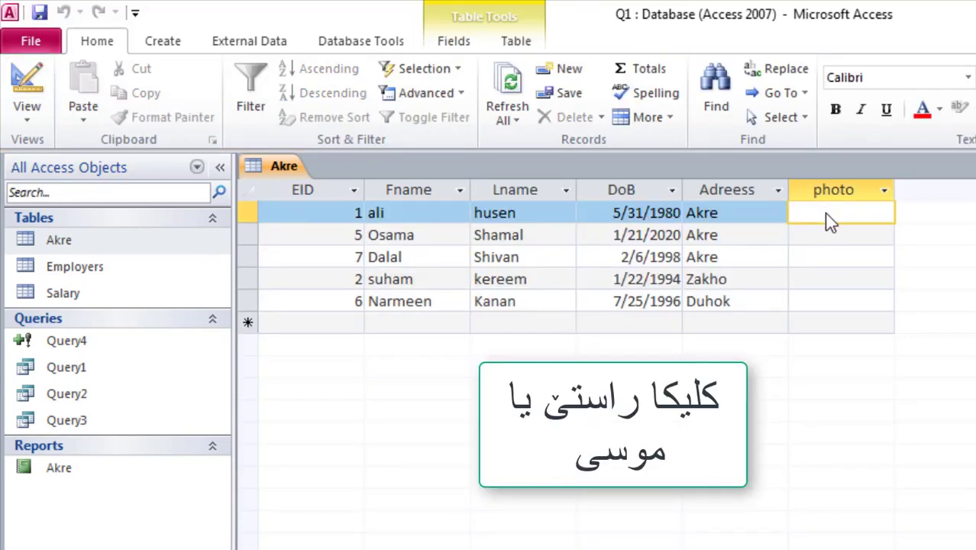
Insert an object from file into the first photo cell, browsing drive E: to the wedding photo JPG
right_click(829, 217)
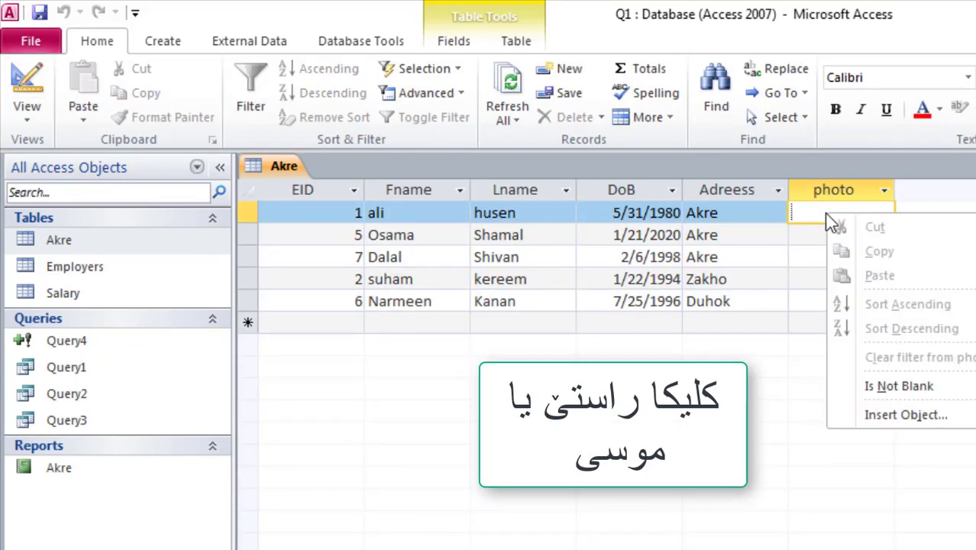
click(901, 421)
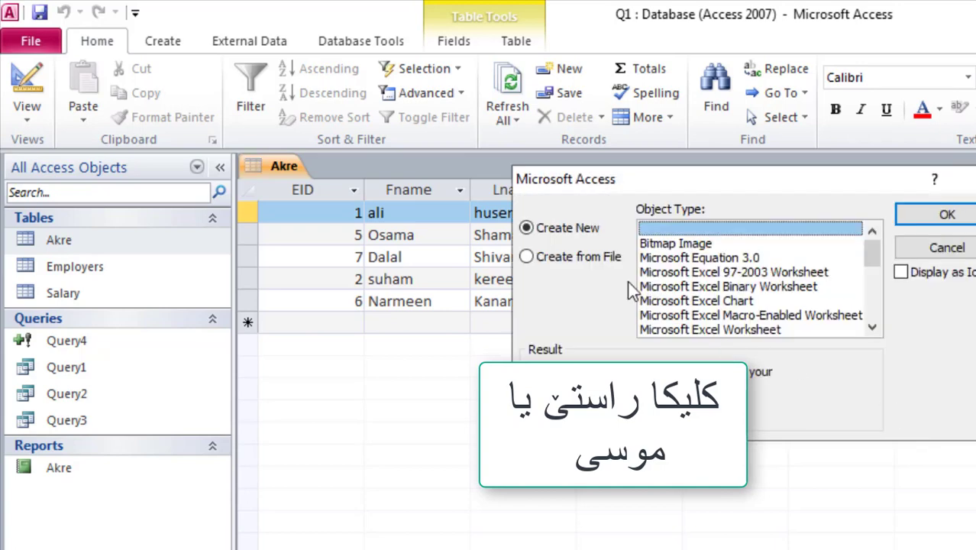
click(538, 256)
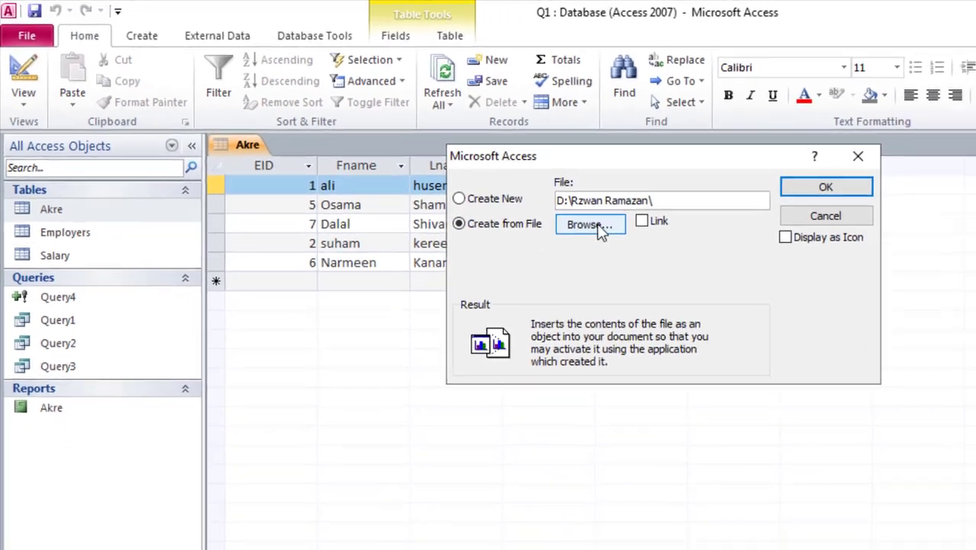
click(676, 257)
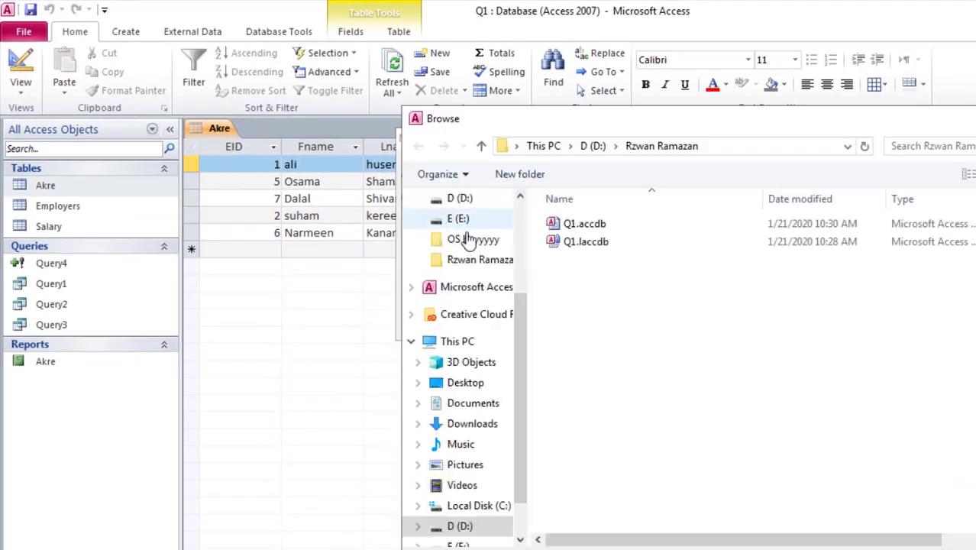
scroll(481, 244, down, 2)
click(462, 487)
scroll(761, 330, down, 3)
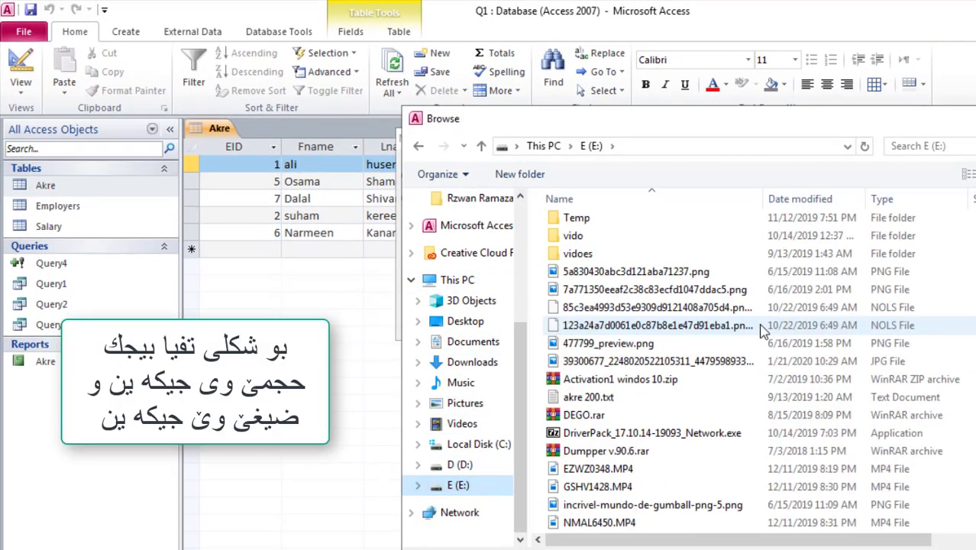
click(966, 174)
scroll(904, 284, down, 3)
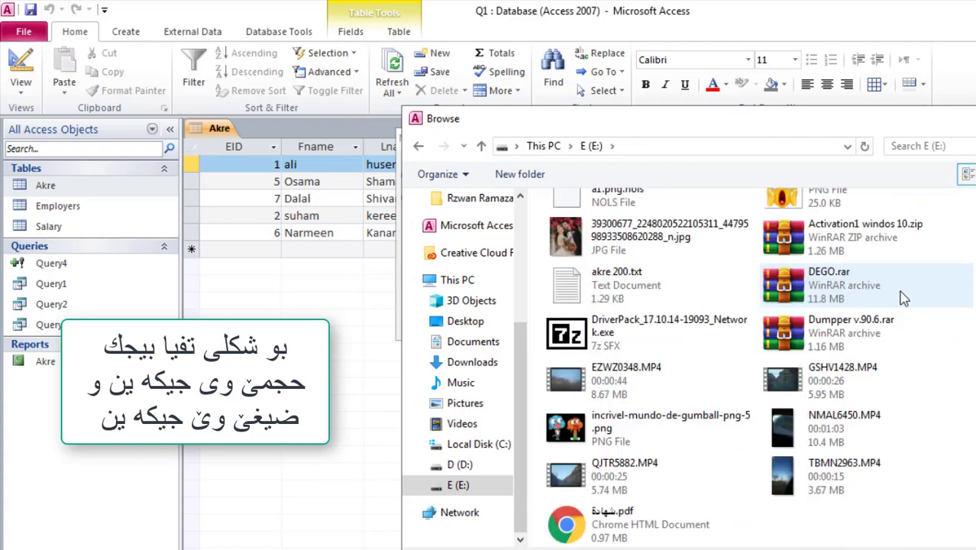
scroll(925, 306, up, 3)
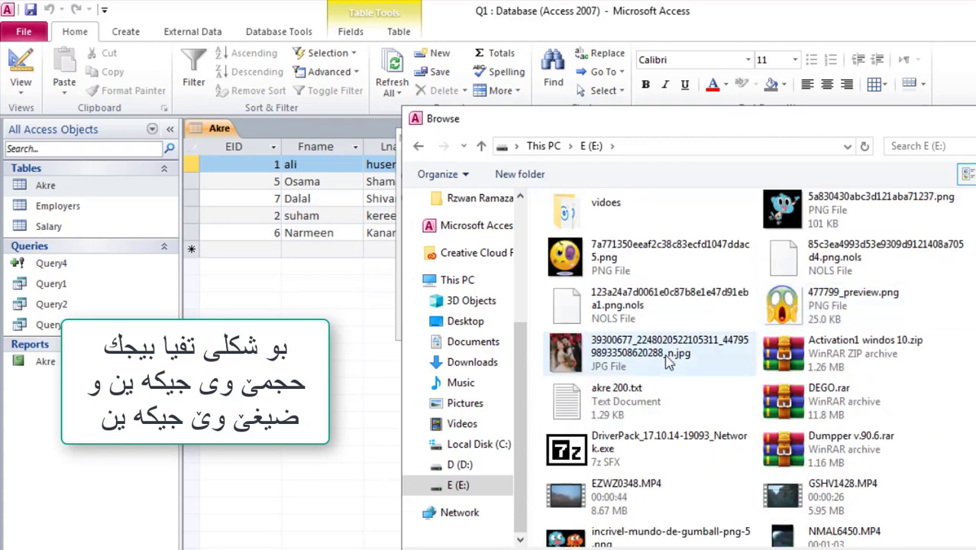
click(649, 368)
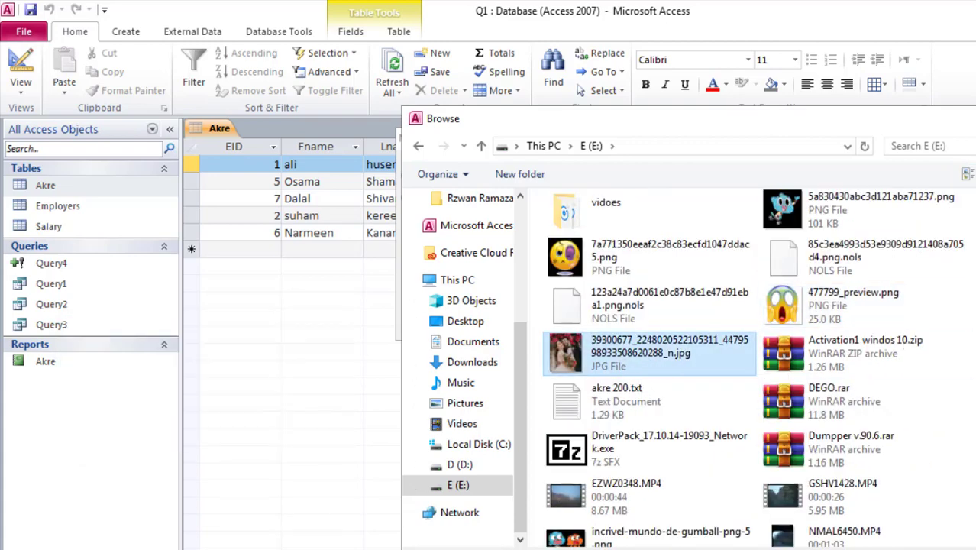
Cancel the file browser and Insert Object dialog, then show the desktop
key(Escape)
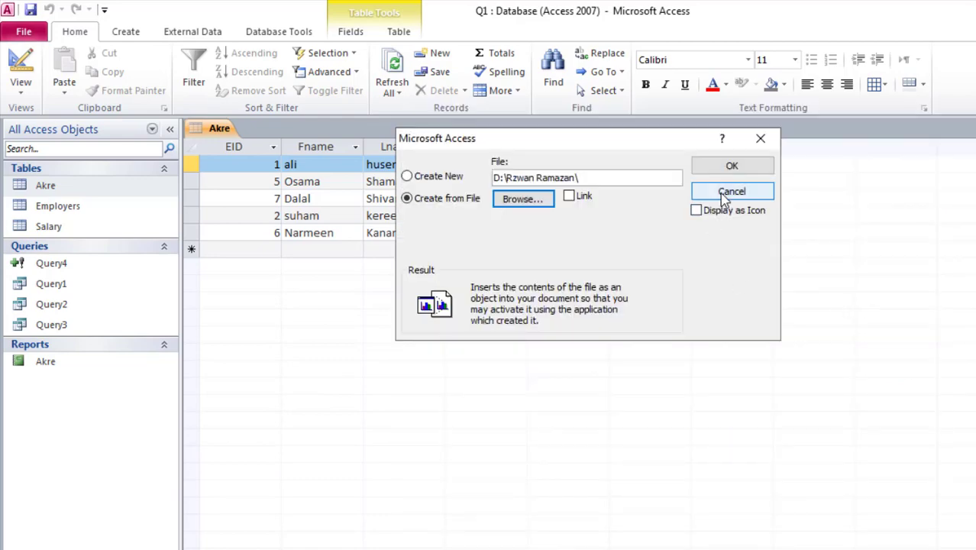
click(732, 189)
key(super+d)
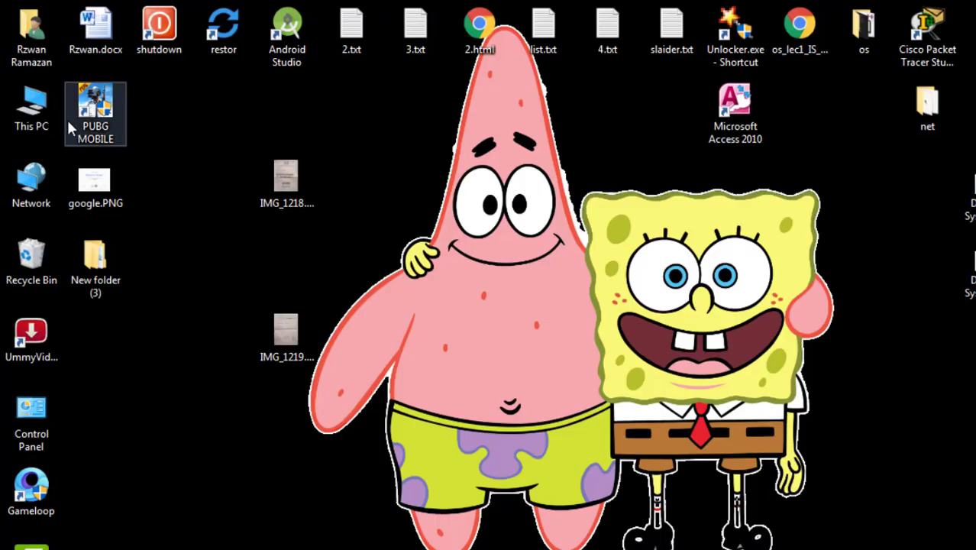
From This PC, open drive E: and open the wedding photo JPG in Paint with Edit
double_click(29, 111)
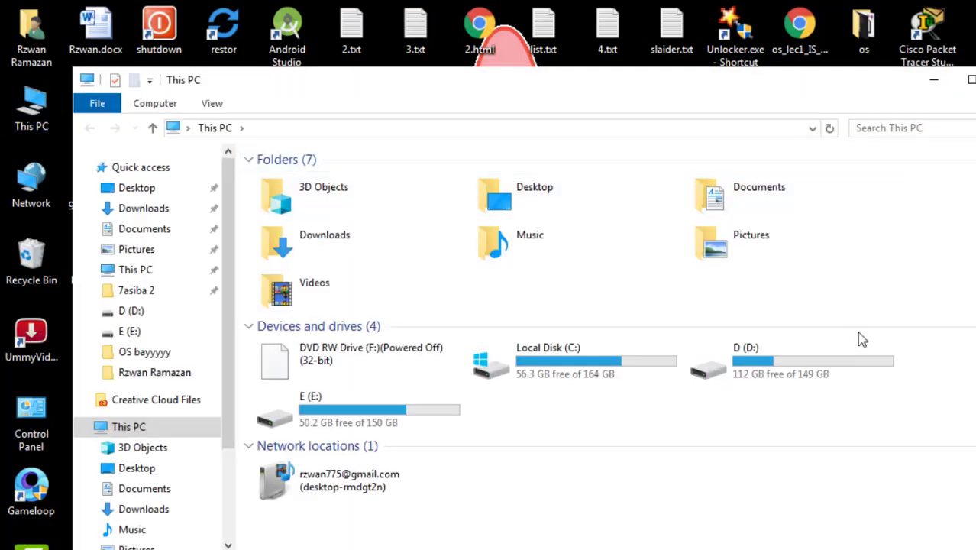
click(412, 413)
double_click(413, 413)
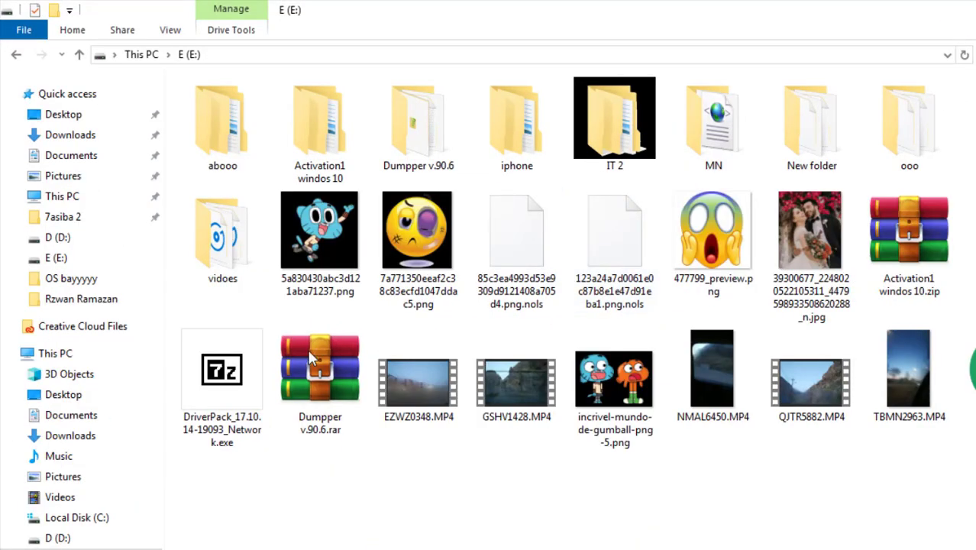
click(809, 229)
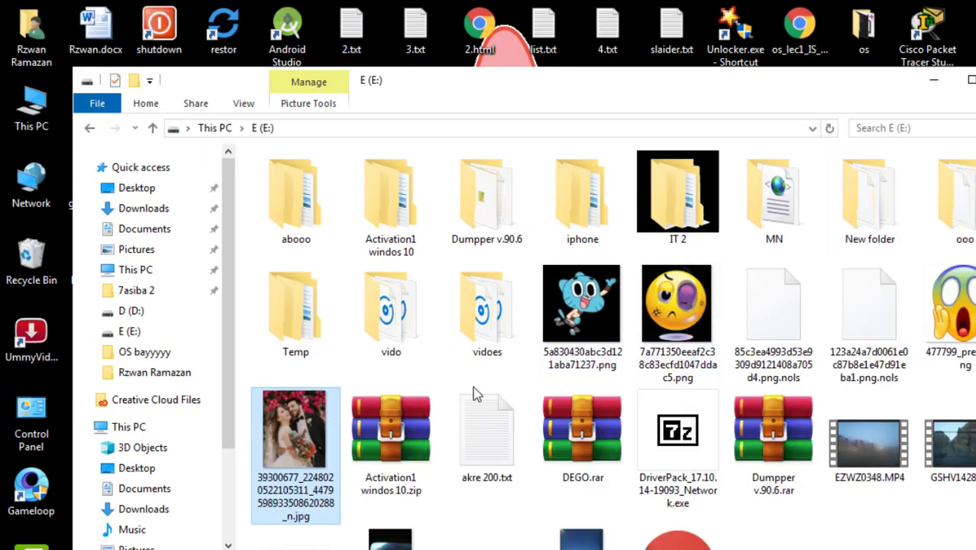
right_click(310, 436)
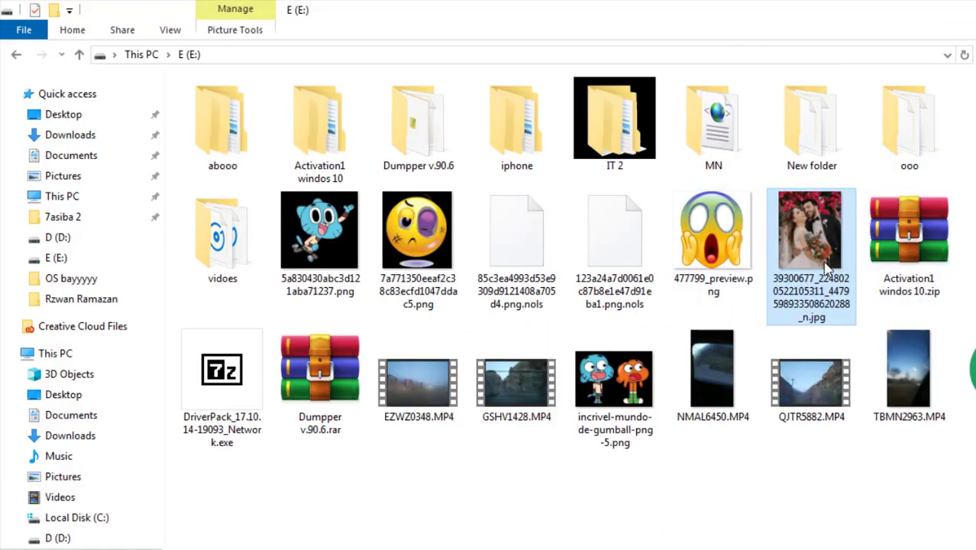
right_click(826, 267)
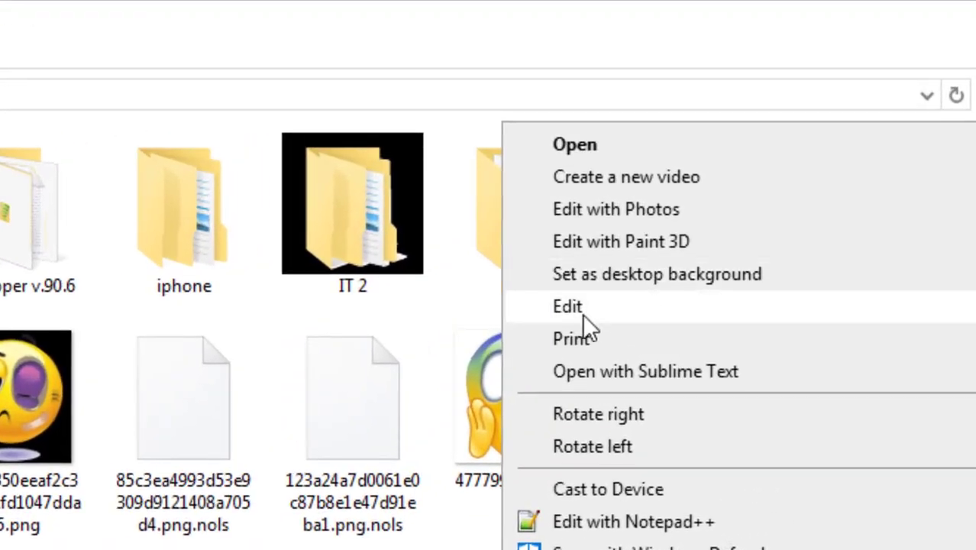
click(580, 307)
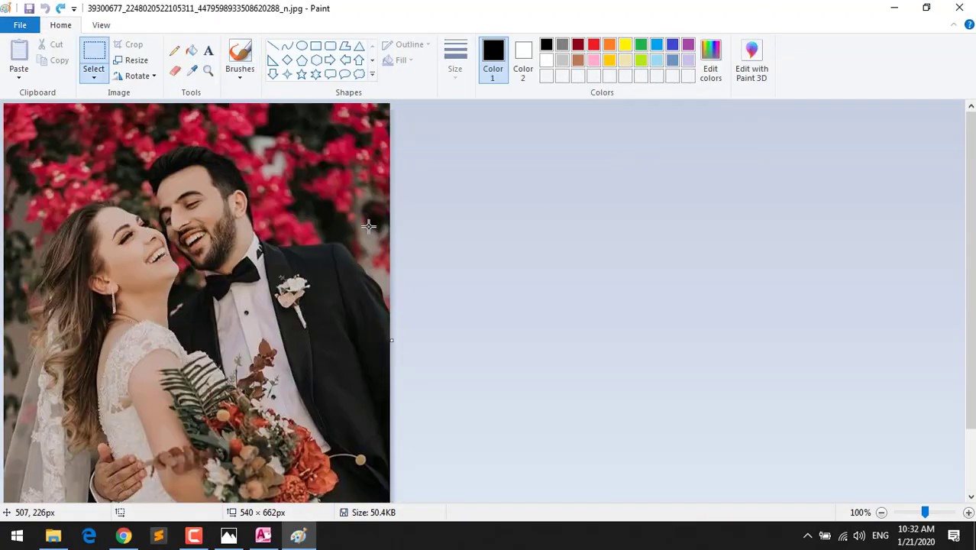
Resize the photo to 200 × 245 pixels without keeping the aspect ratio
click(136, 60)
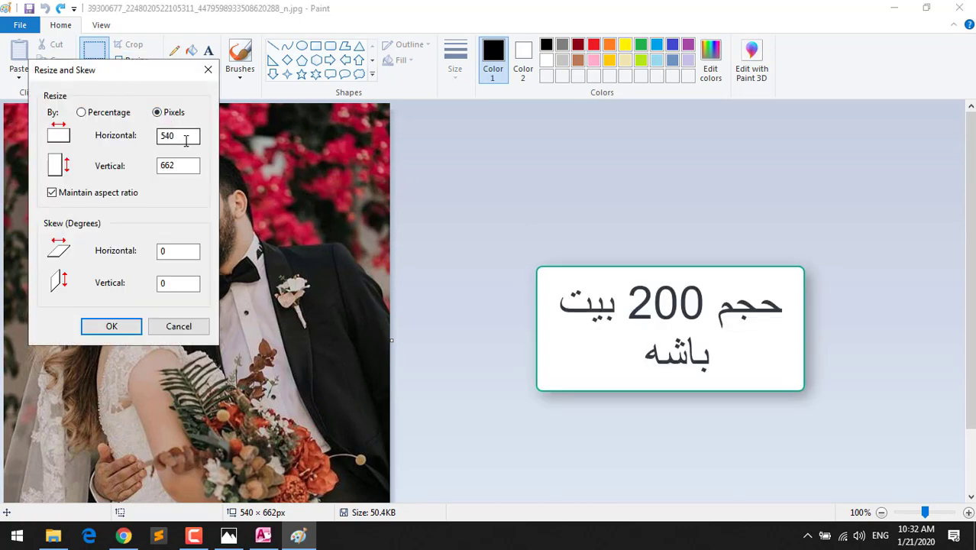
text(200)
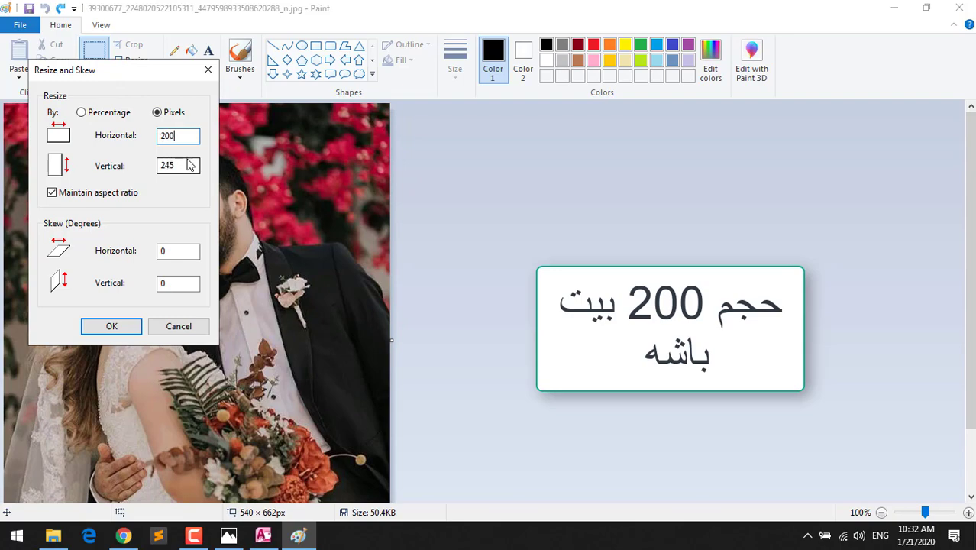
key(alt+m)
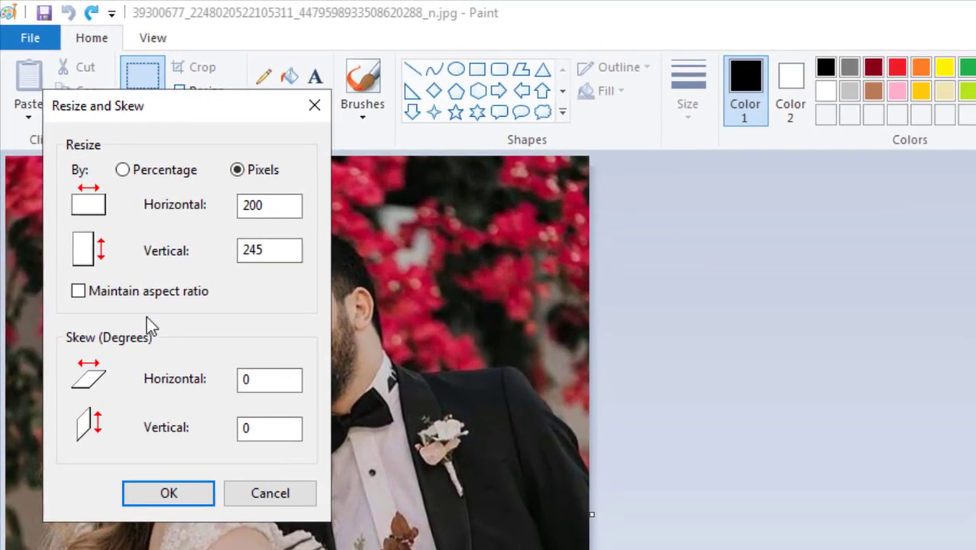
click(179, 500)
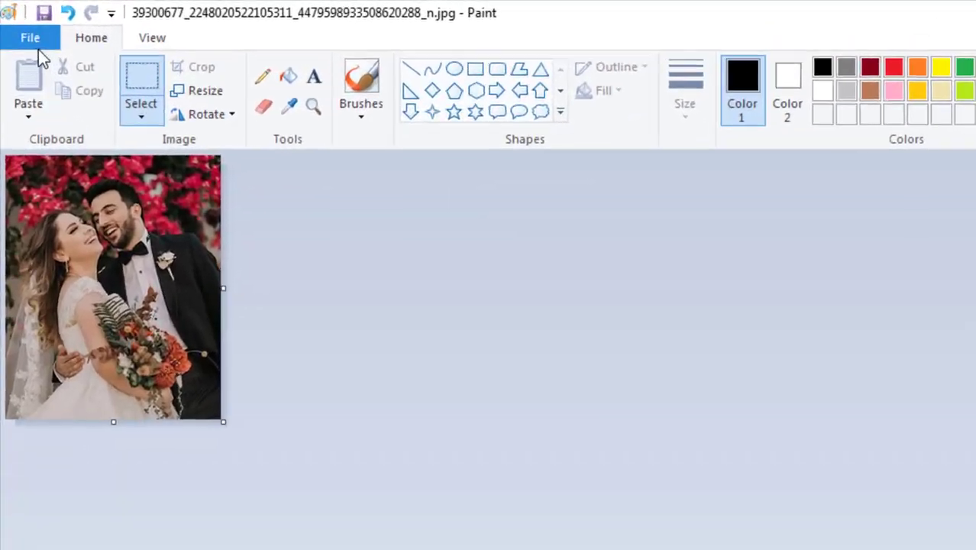
Save a copy of the picture as a BMP on the Desktop
click(42, 48)
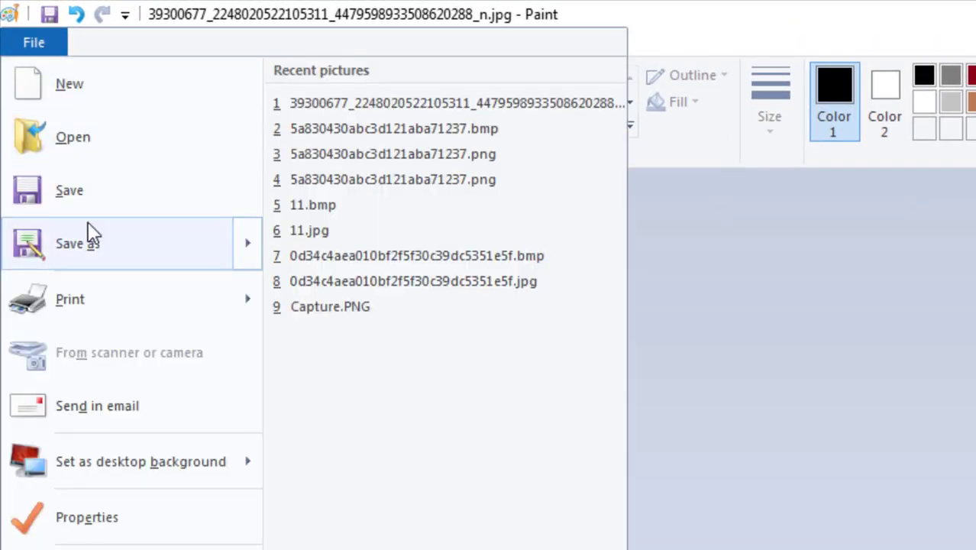
mouse_move(196, 267)
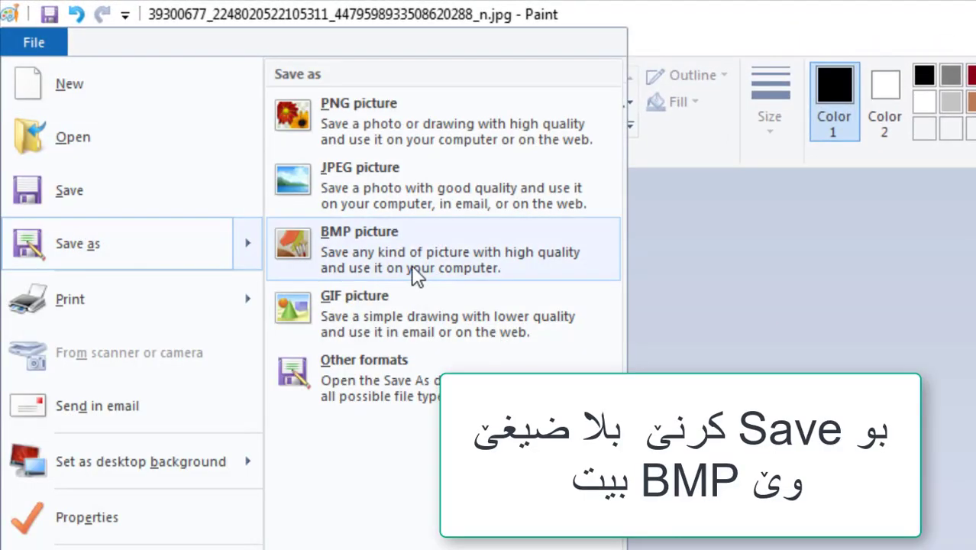
click(322, 255)
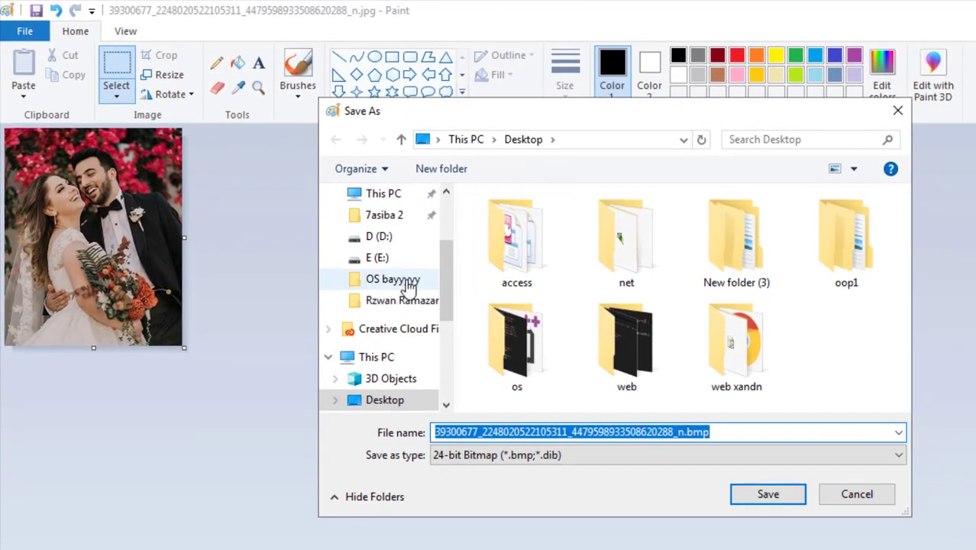
scroll(404, 282, up, 3)
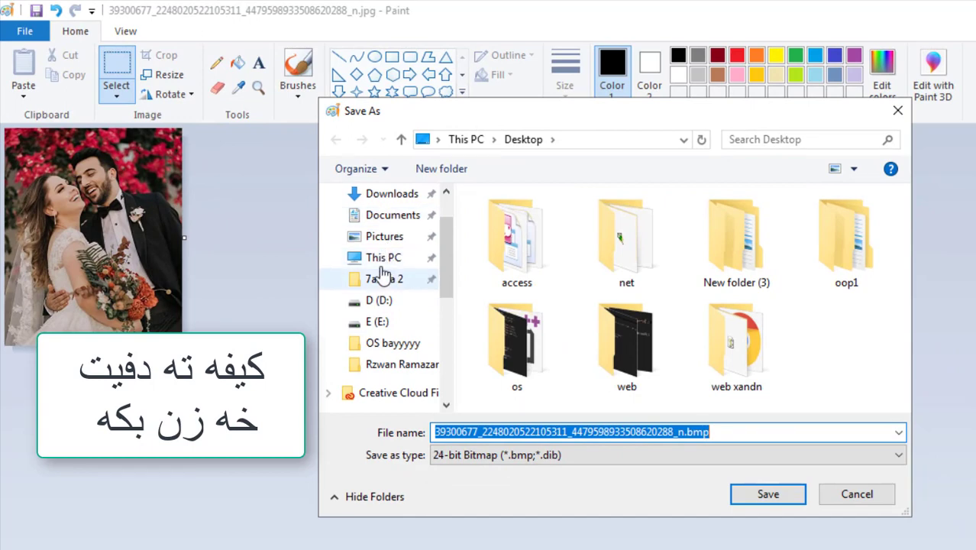
scroll(381, 278, down, 2)
scroll(401, 305, up, 2)
scroll(388, 317, down, 2)
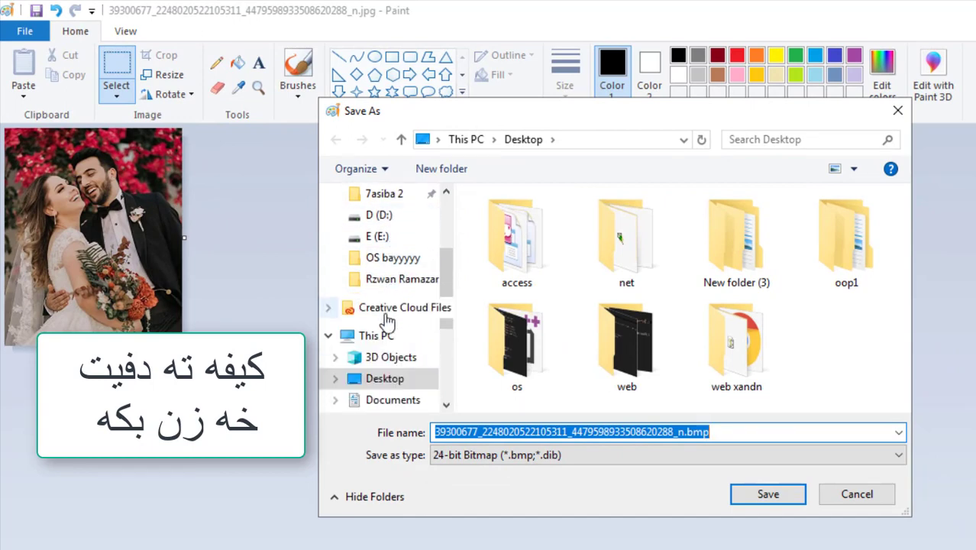
click(374, 382)
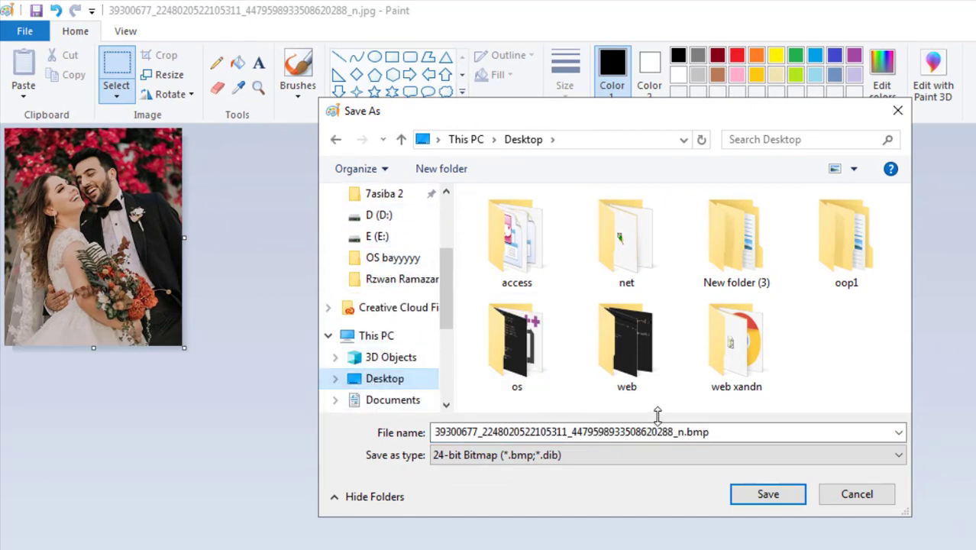
click(766, 493)
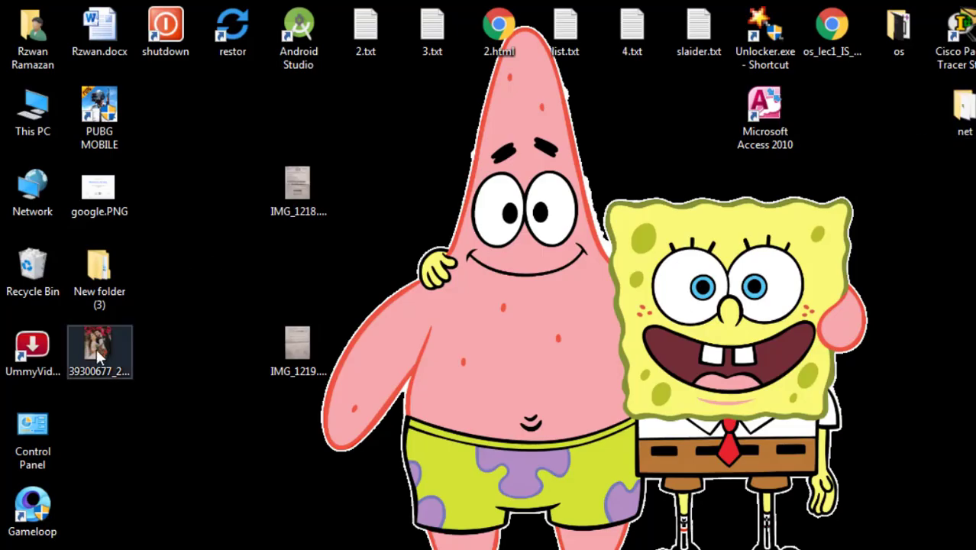
Embed the Desktop BMP wedding photo into ali's photo cell via Insert Object from file
drag(96, 348, 170, 343)
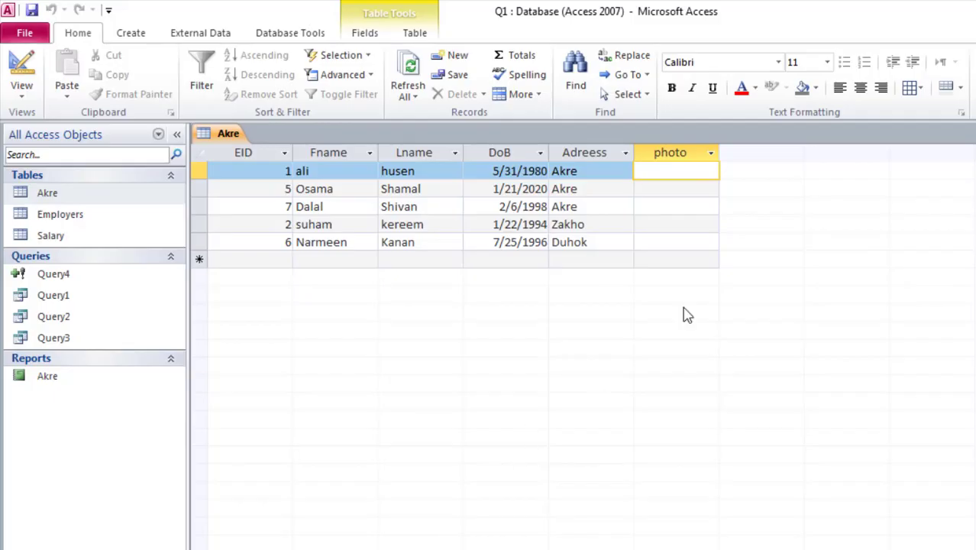
right_click(666, 176)
click(719, 331)
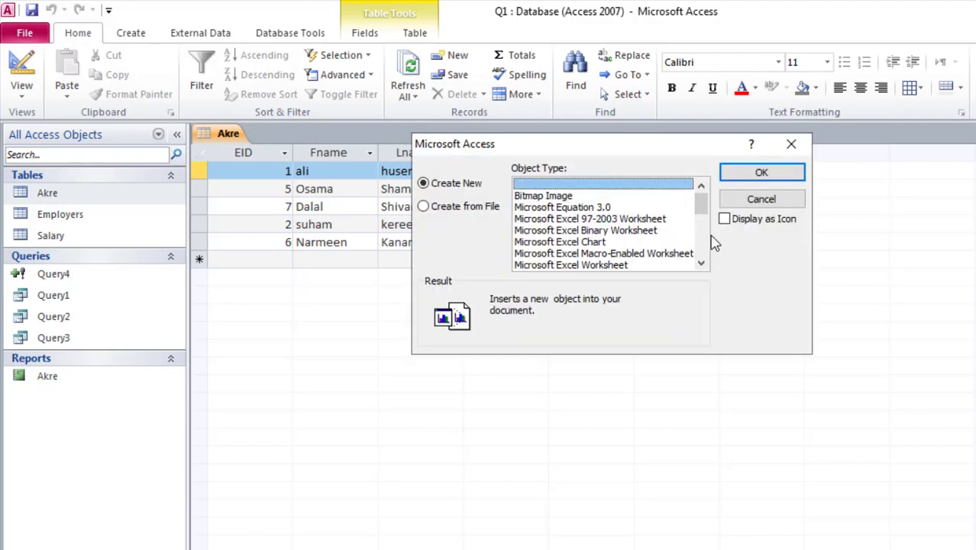
click(450, 207)
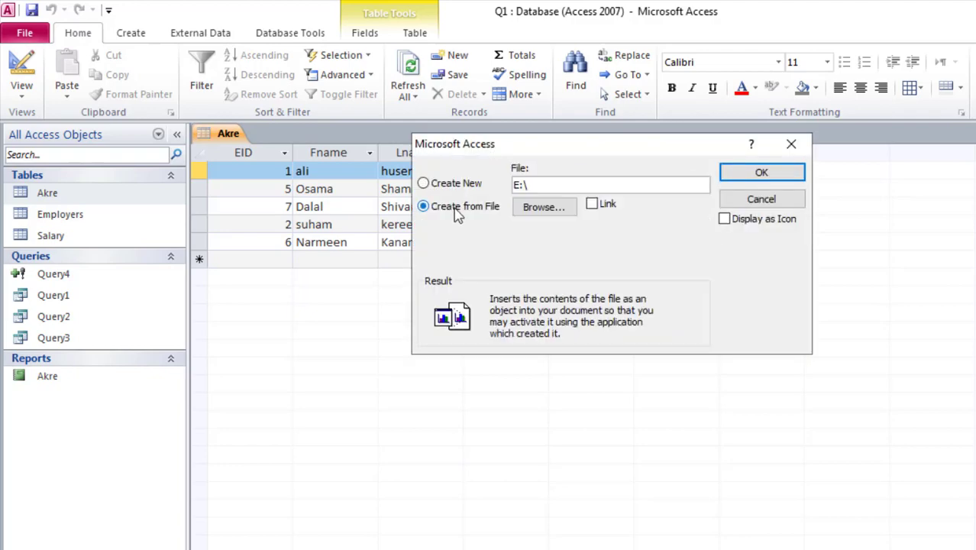
click(534, 213)
scroll(671, 365, down, 5)
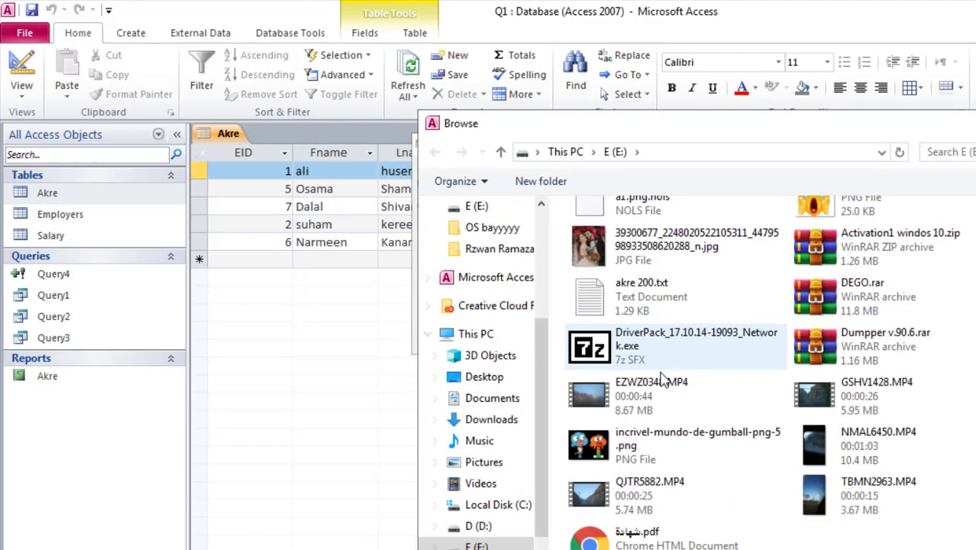
scroll(669, 318, up, 5)
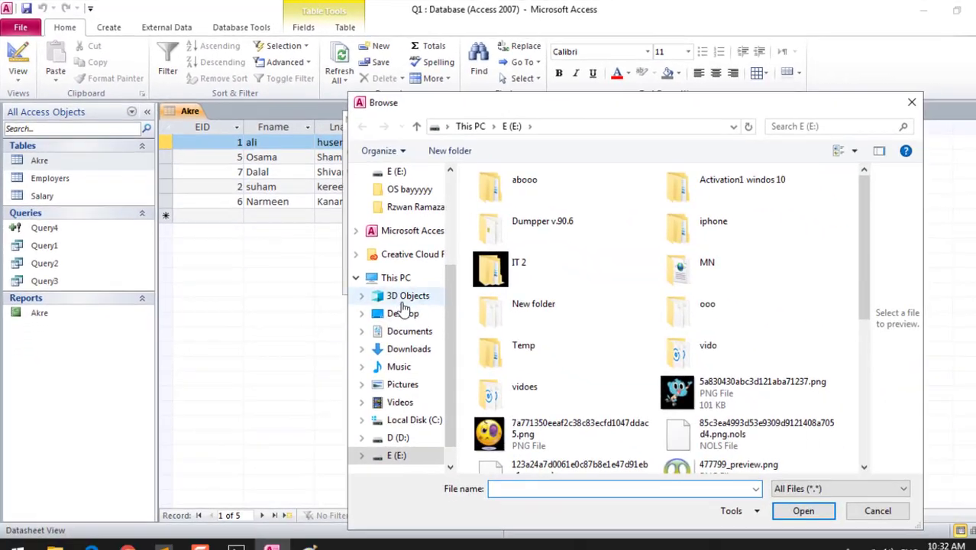
click(419, 325)
scroll(760, 302, down, 1)
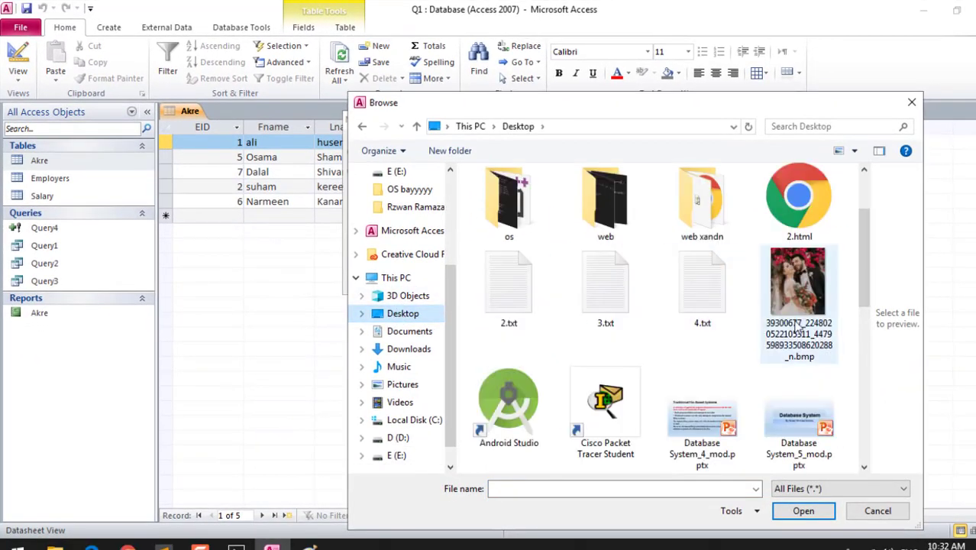
click(805, 363)
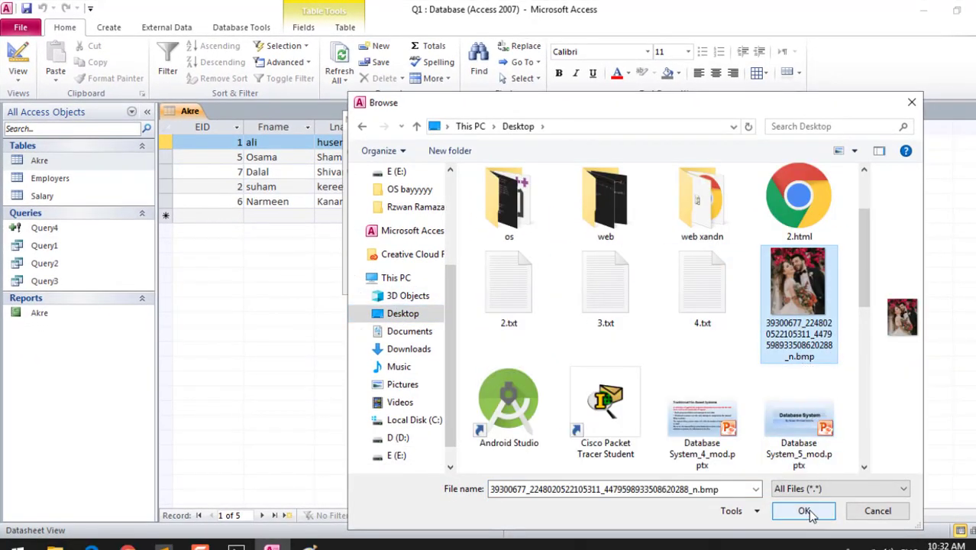
click(803, 510)
click(640, 146)
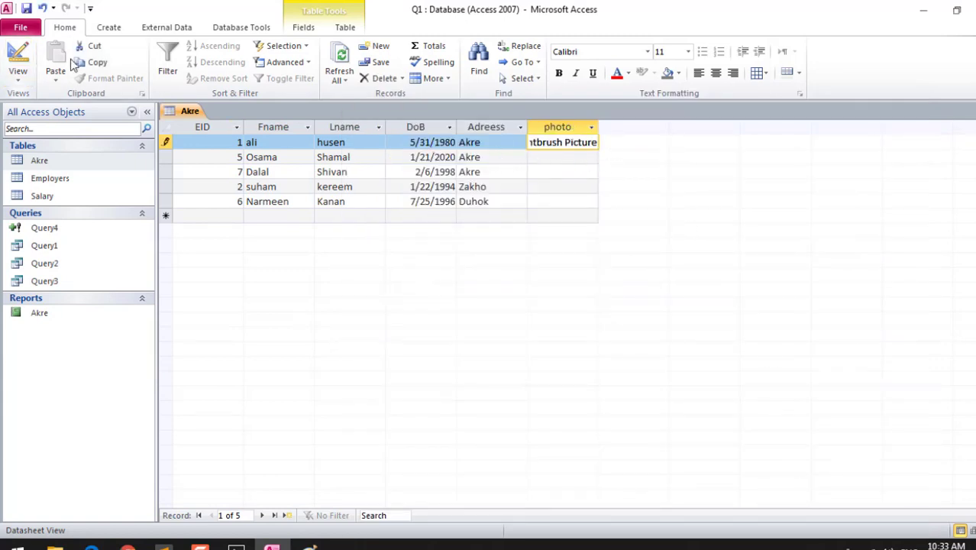
Check the photo field in Design view, then return to the table's records
click(17, 55)
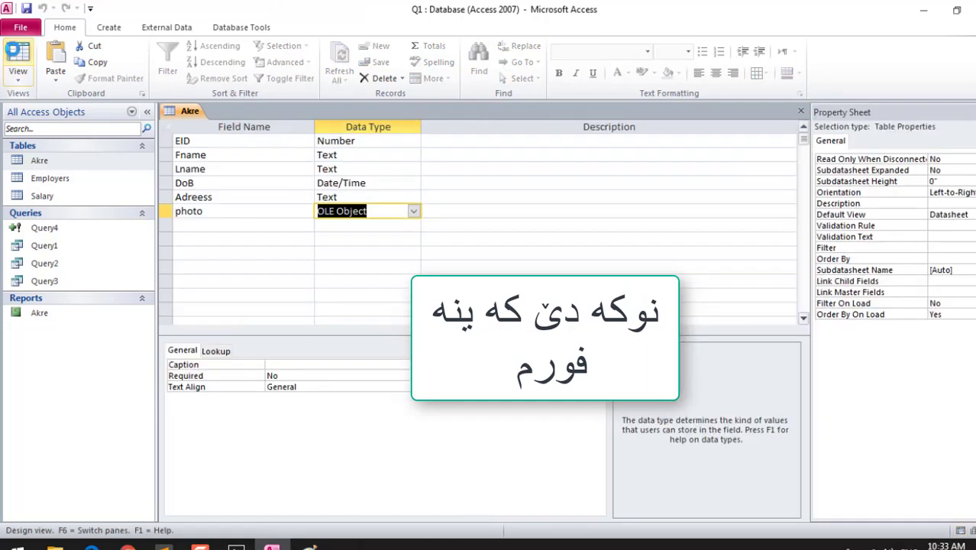
click(15, 76)
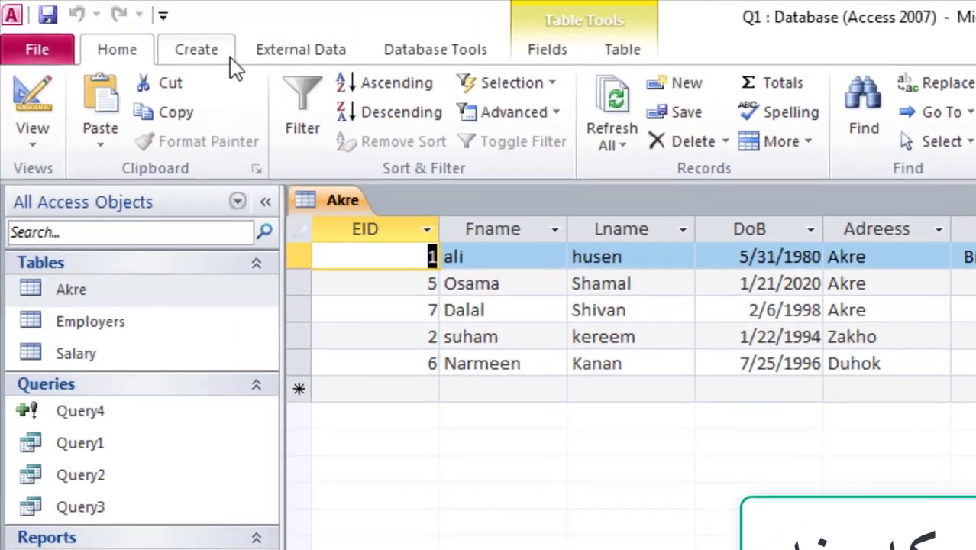
click(120, 29)
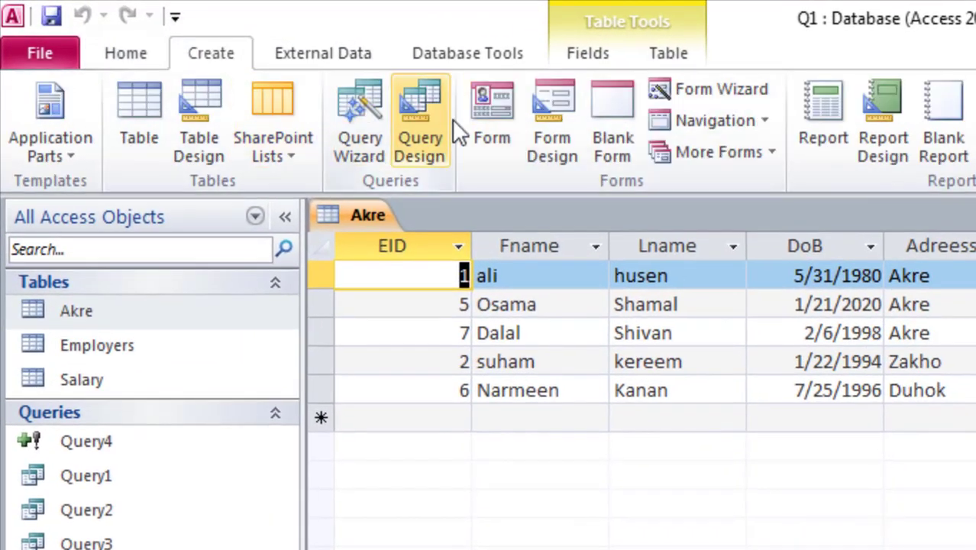
Create a form from the Akre table and narrow its stacked field boxes
click(493, 126)
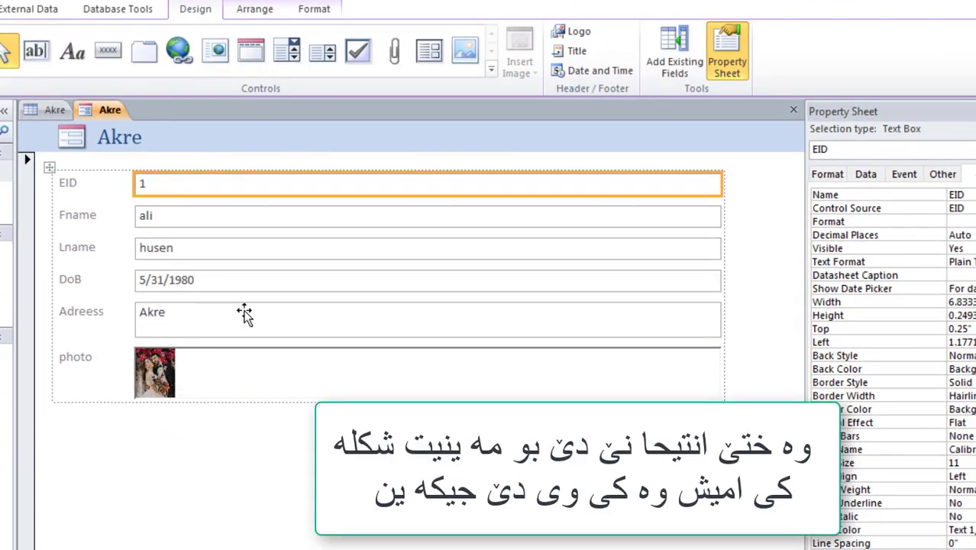
click(721, 208)
click(725, 200)
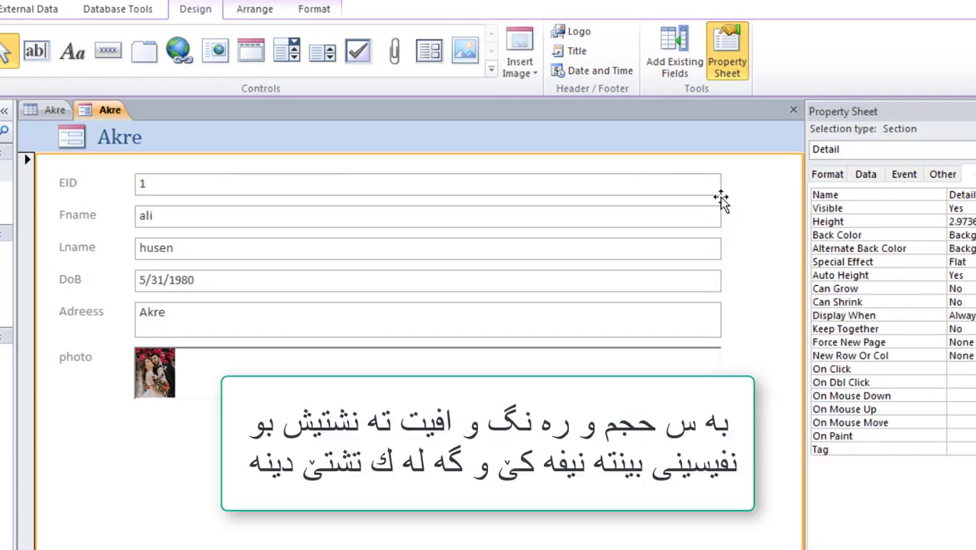
click(719, 193)
click(630, 262)
click(660, 223)
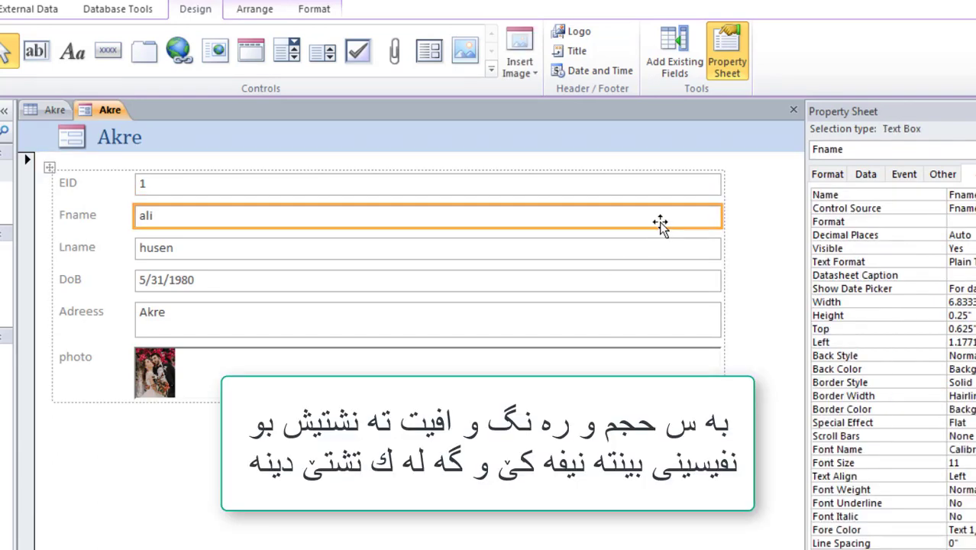
click(722, 217)
drag(720, 218, 273, 230)
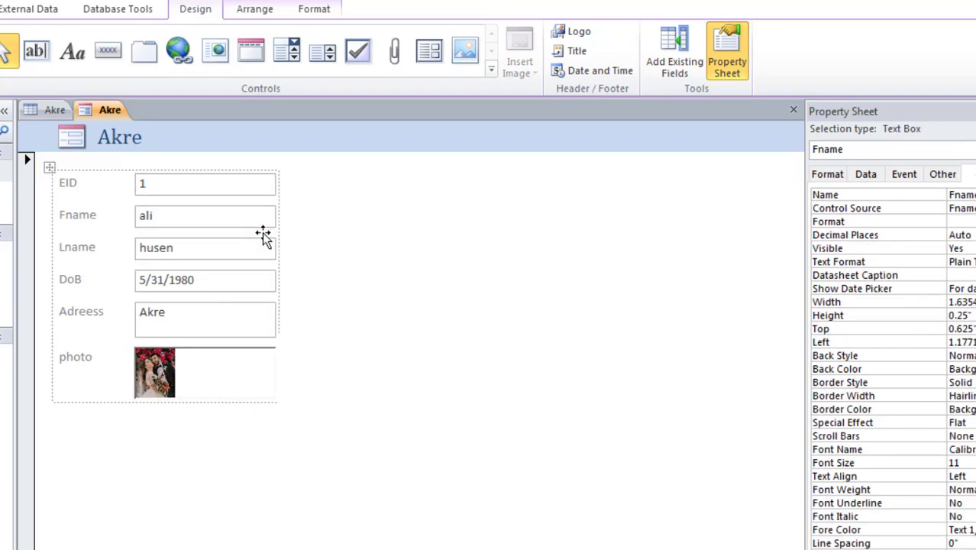
Move the Fname, DoB, Adreess and photo labels and boxes into a second column
click(87, 218)
mouse_move(266, 195)
mouse_down()
mouse_move(276, 192)
mouse_move(260, 205)
mouse_up()
click(250, 218)
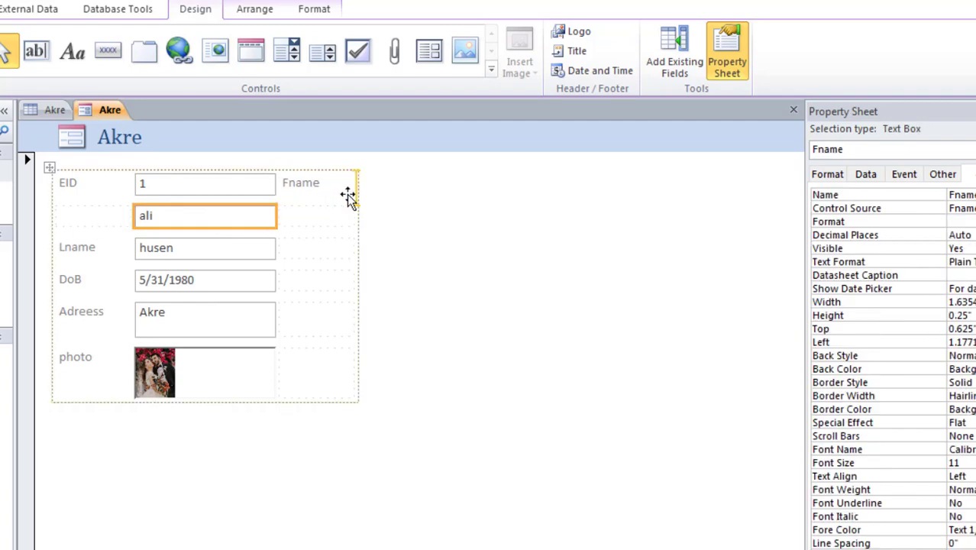
drag(347, 197, 350, 194)
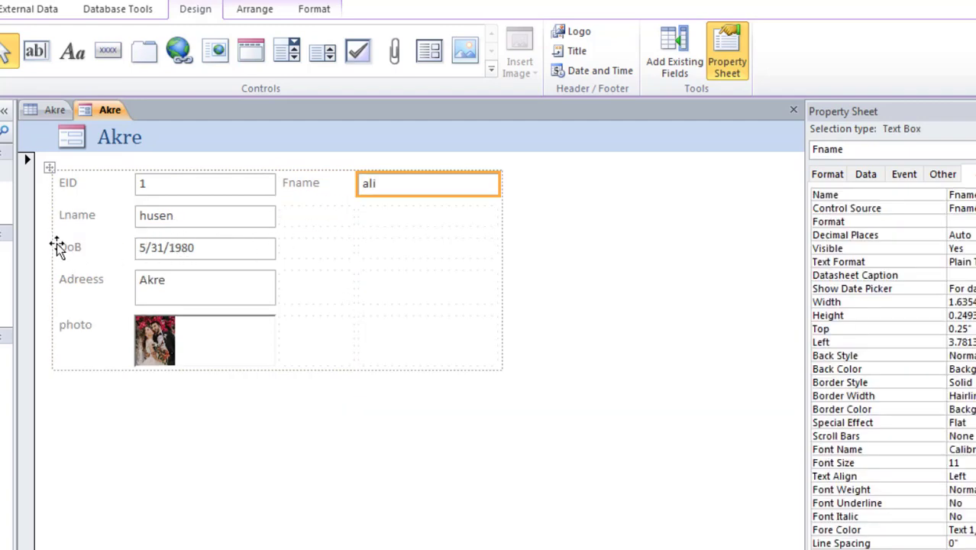
drag(57, 247, 313, 214)
mouse_move(205, 253)
mouse_down()
mouse_move(390, 227)
mouse_move(369, 235)
mouse_up()
mouse_move(92, 276)
mouse_down()
mouse_move(98, 268)
mouse_move(152, 288)
mouse_up()
drag(190, 276, 181, 254)
drag(87, 323, 320, 260)
drag(184, 349, 422, 306)
Drag the photo frame taller to show the wedding picture
click(516, 333)
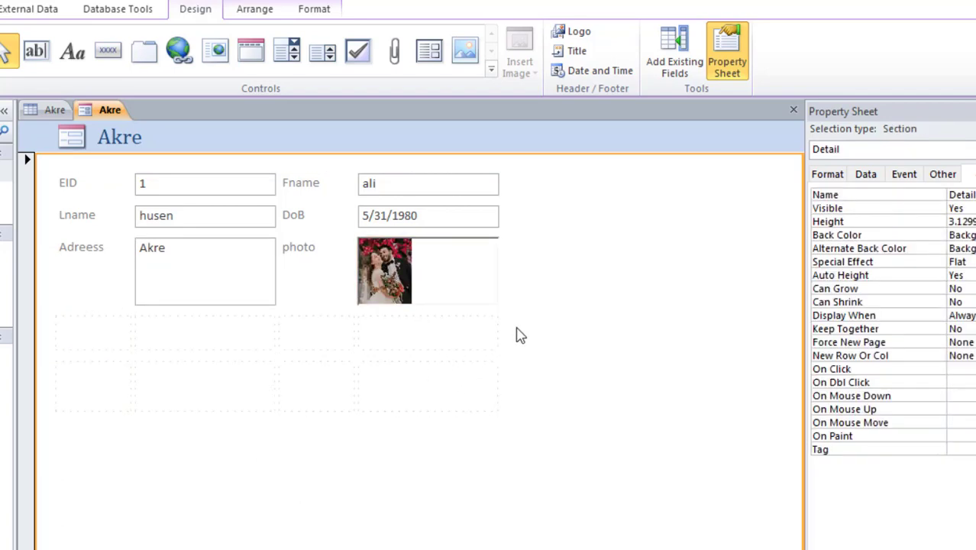
click(378, 275)
drag(446, 304, 441, 357)
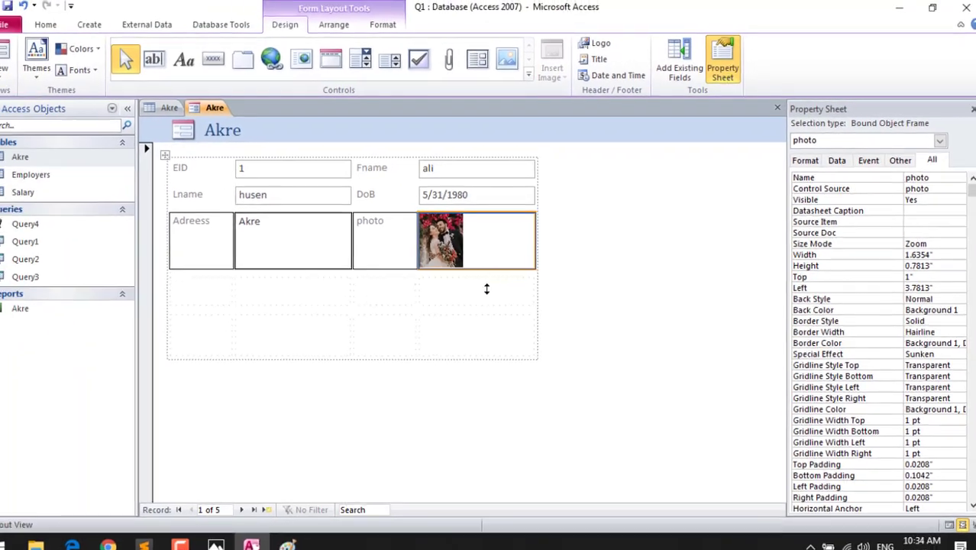
click(504, 324)
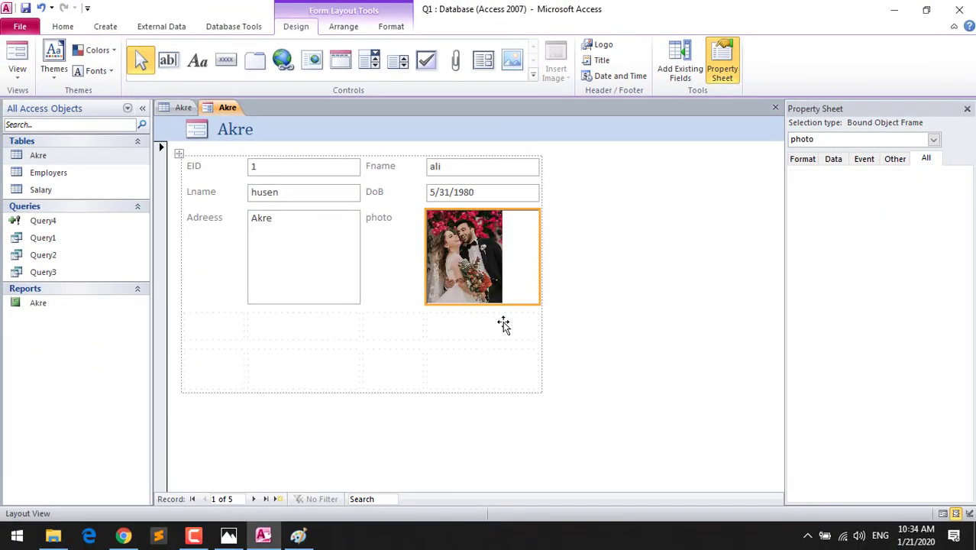
Fill the form's Fname box with yellow
click(17, 55)
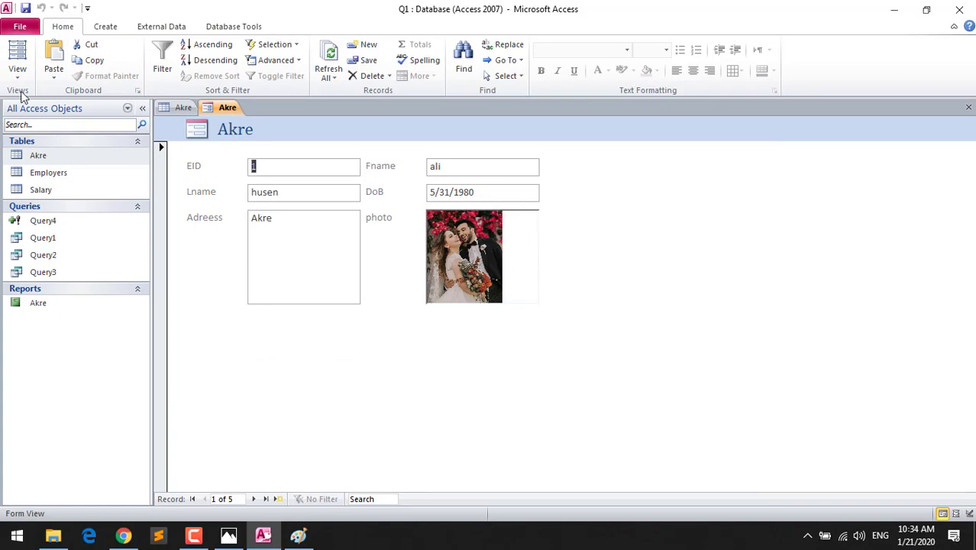
click(17, 55)
click(452, 167)
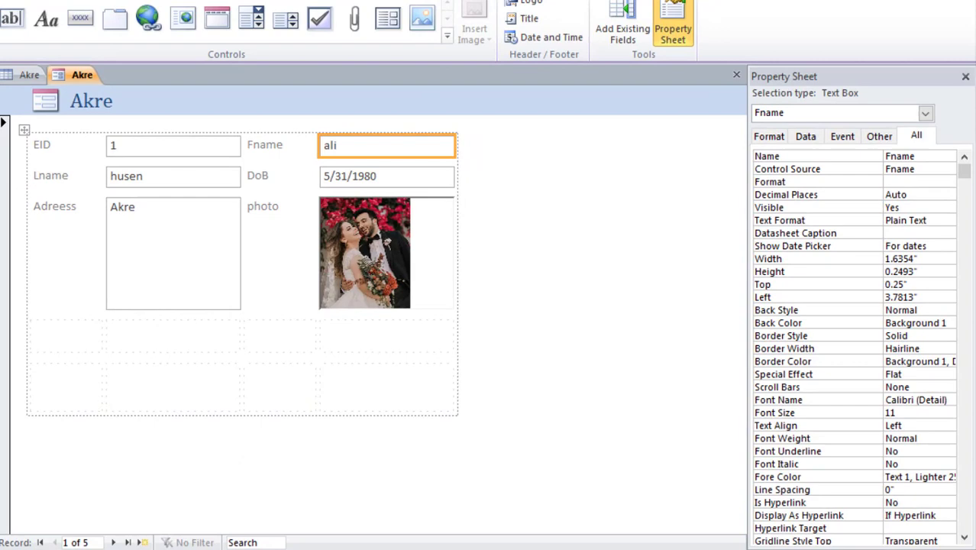
click(432, 1)
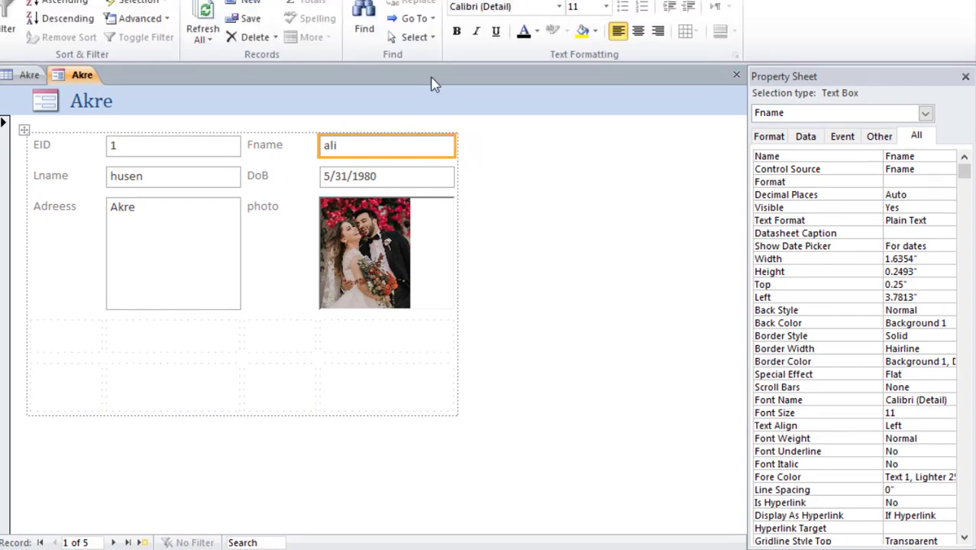
click(582, 30)
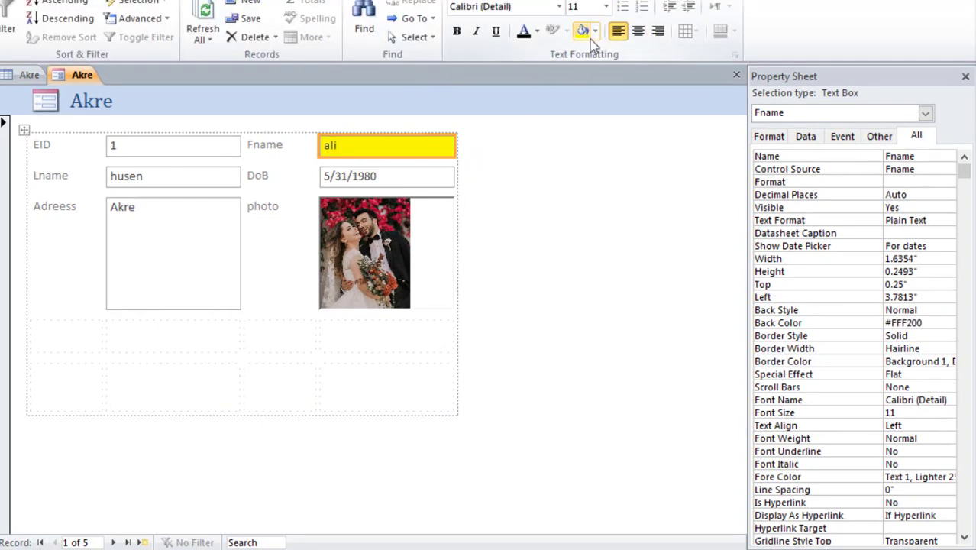
Make the EID box show red text on a black fill
click(185, 154)
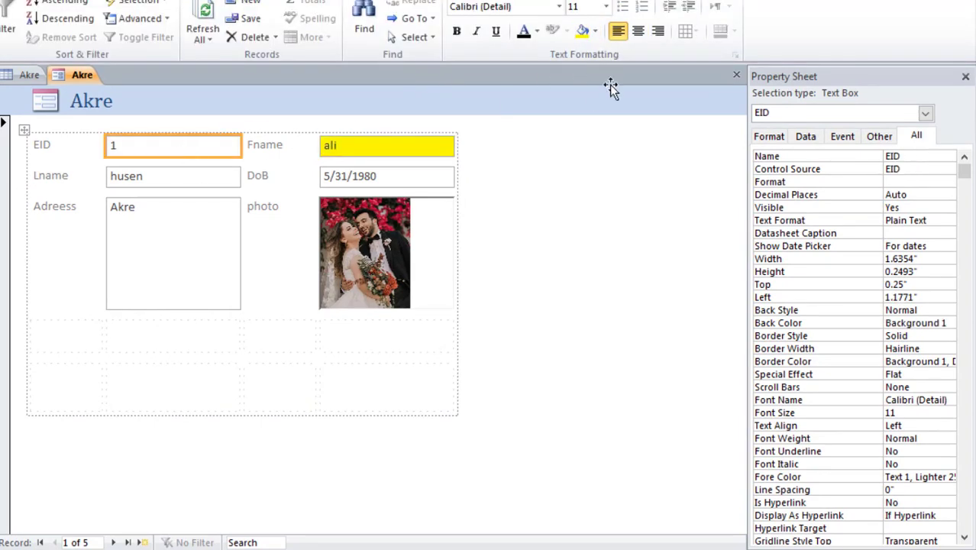
click(538, 32)
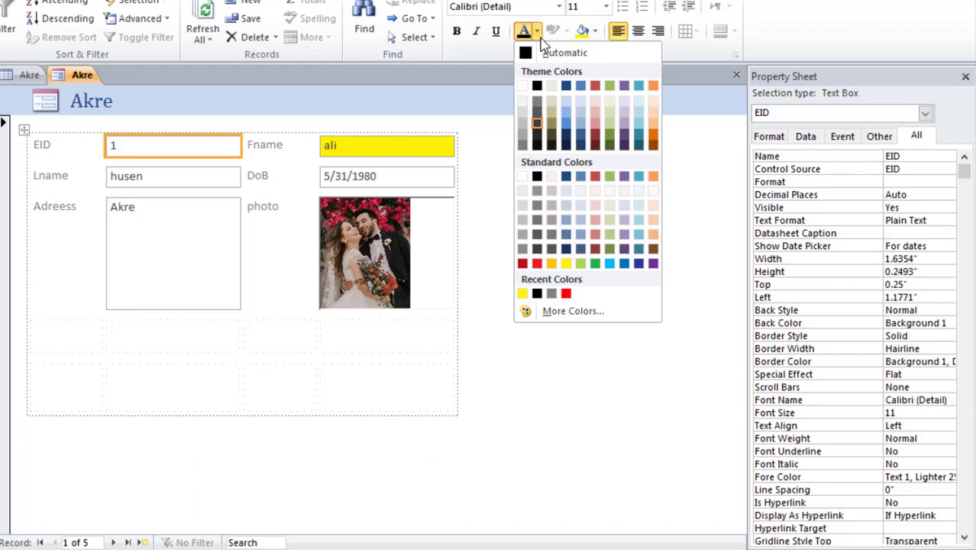
click(536, 264)
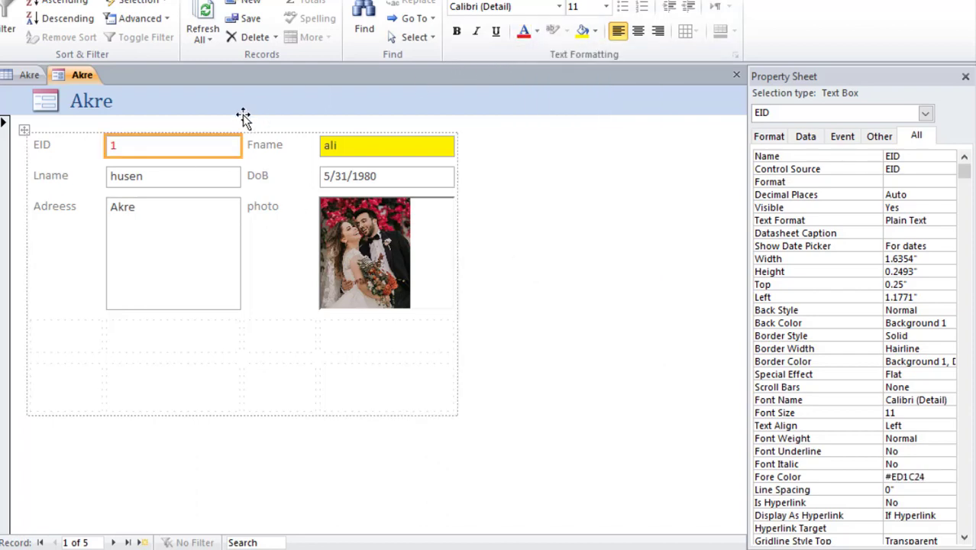
click(586, 32)
click(594, 32)
click(595, 86)
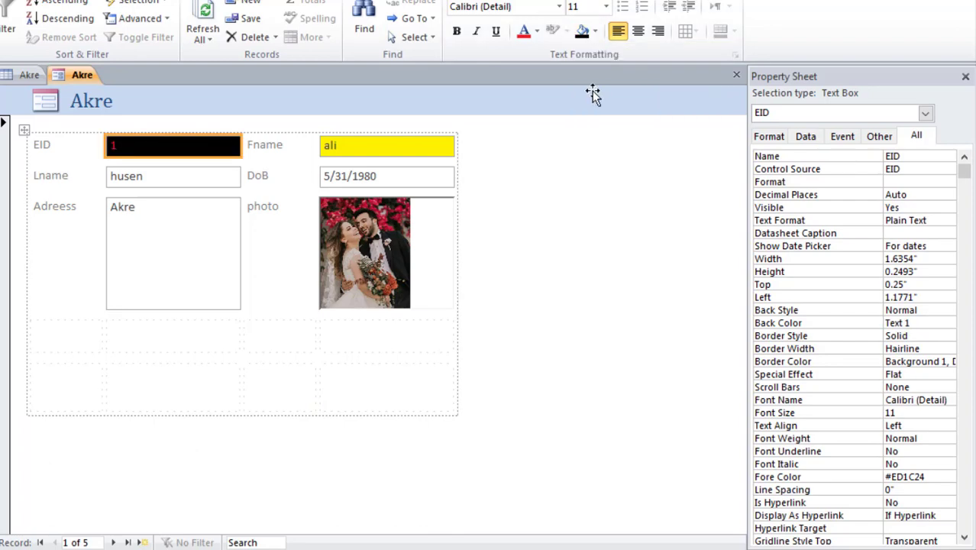
Select the Adreess box and edit its Height in the Property Sheet
click(196, 175)
click(205, 275)
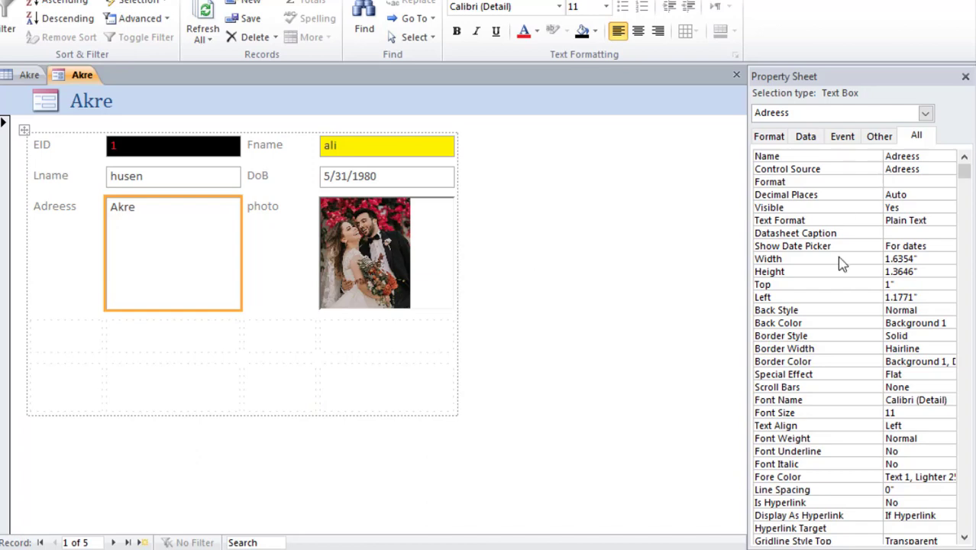
scroll(839, 263, down, 2)
scroll(871, 252, up, 2)
scroll(924, 239, down, 1)
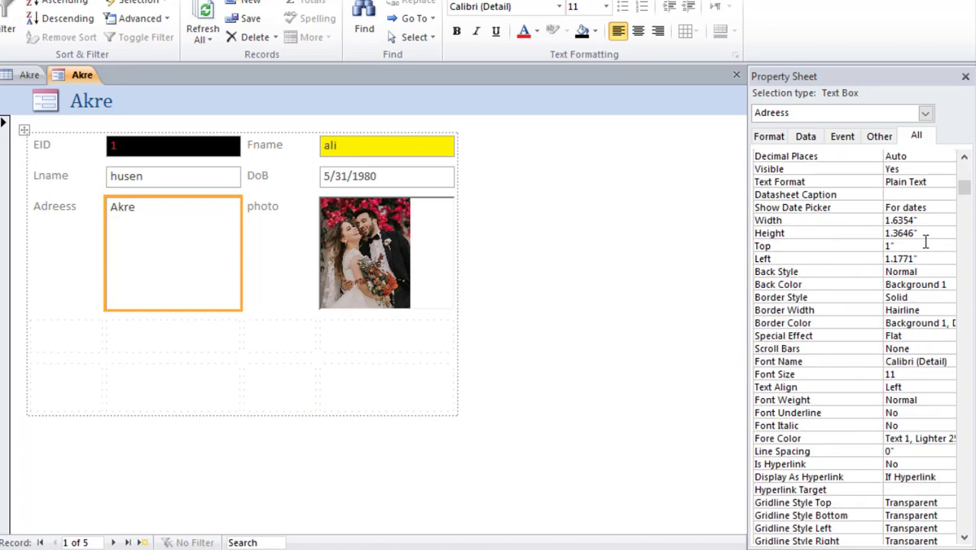
click(927, 233)
Adjust the photo frame's width and drag it narrower to 1.116 inches to fit the picture
click(407, 280)
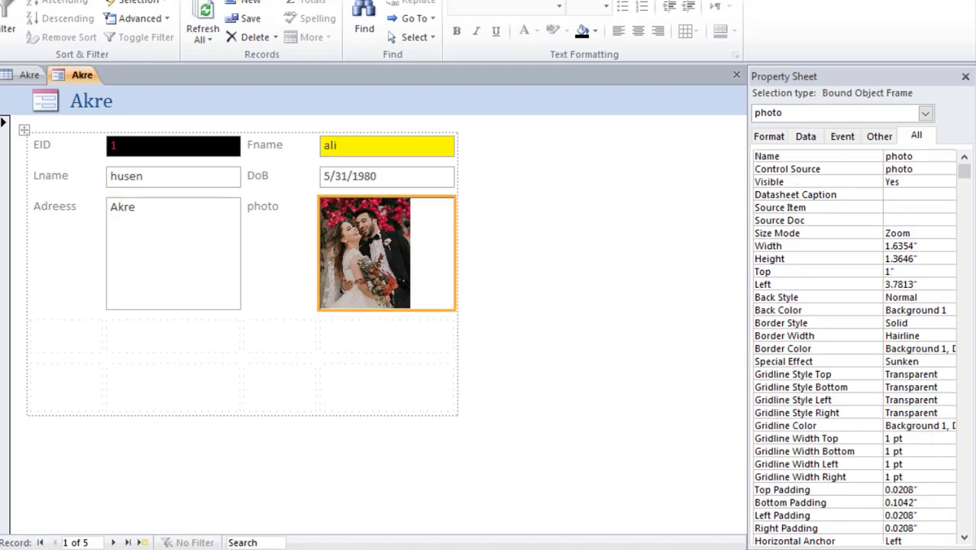
drag(920, 245, 885, 246)
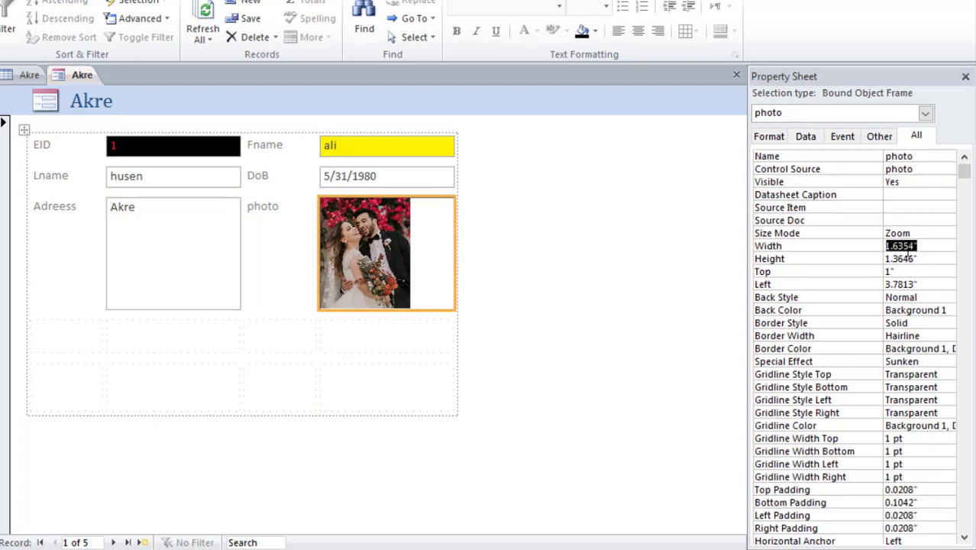
key(Up)
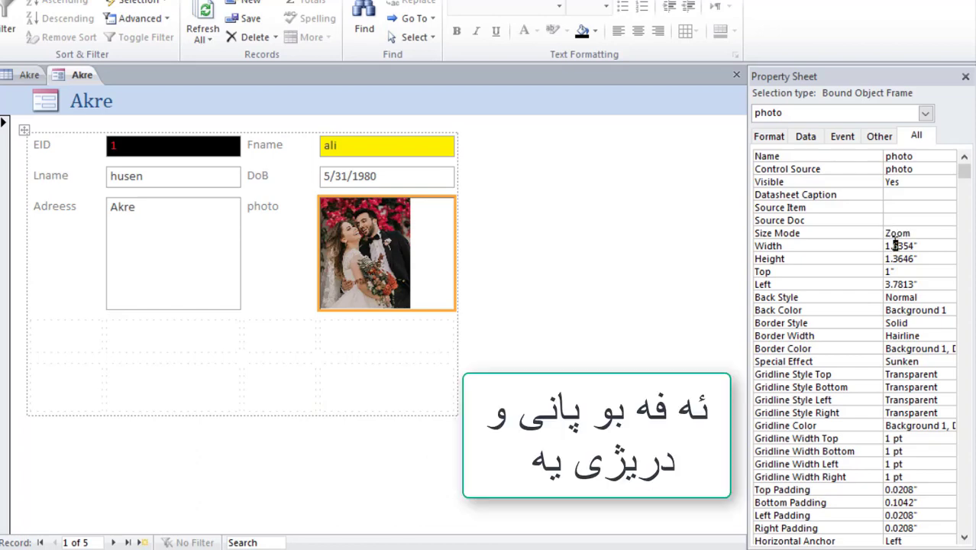
key(Return)
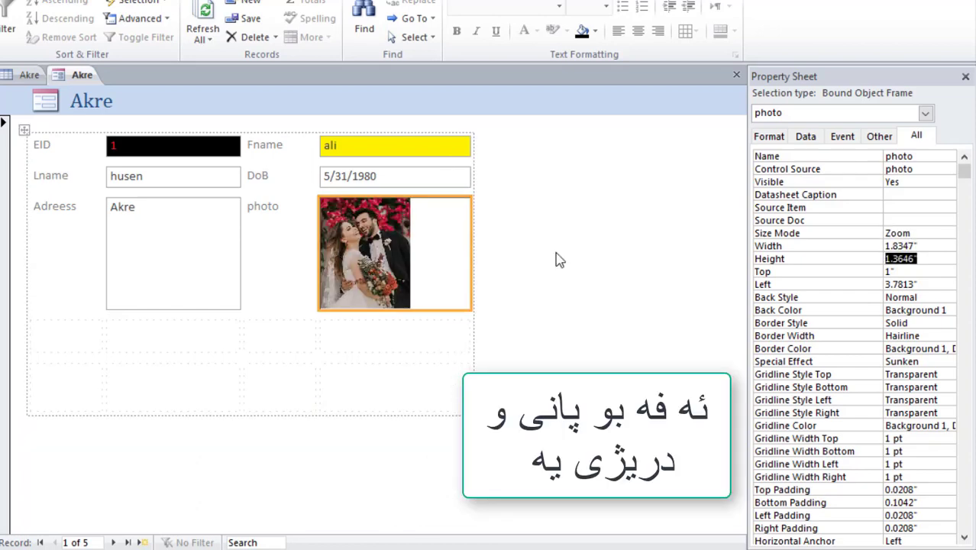
drag(469, 238, 413, 236)
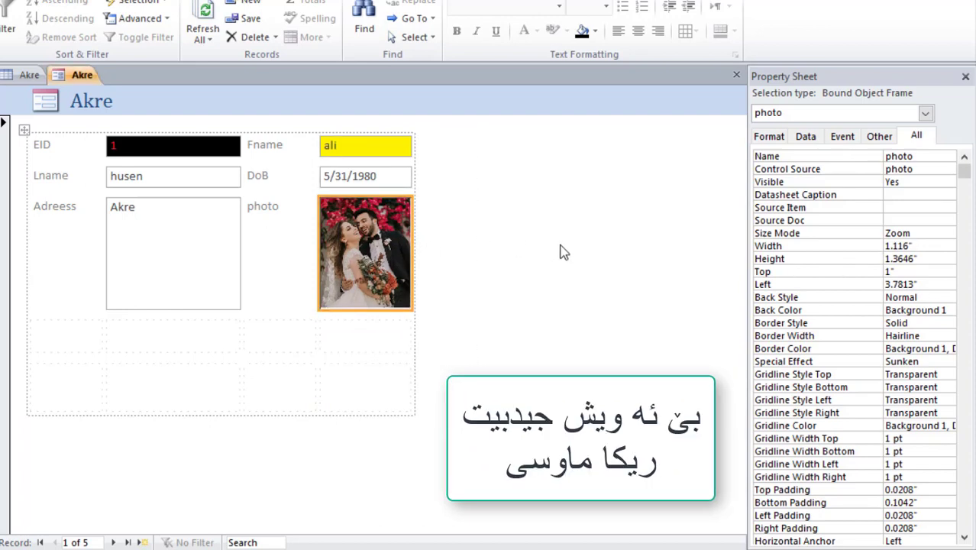
click(563, 253)
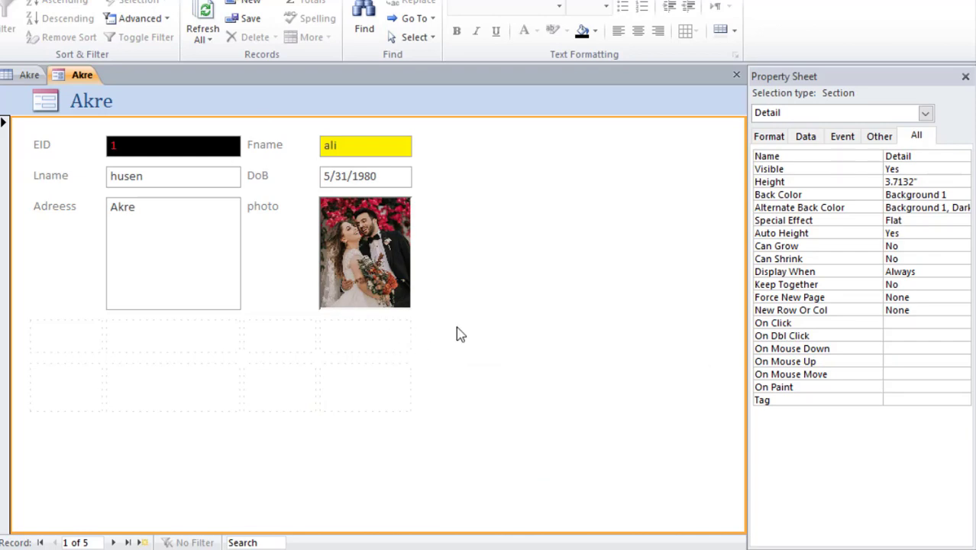
Select the Adreess field on the form for formatting
click(174, 284)
click(175, 186)
click(328, 294)
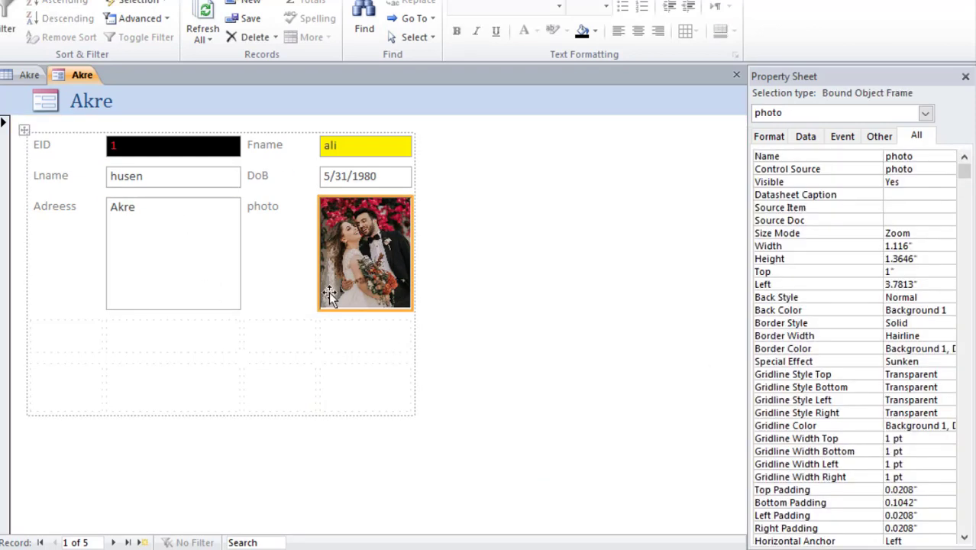
click(261, 210)
click(143, 254)
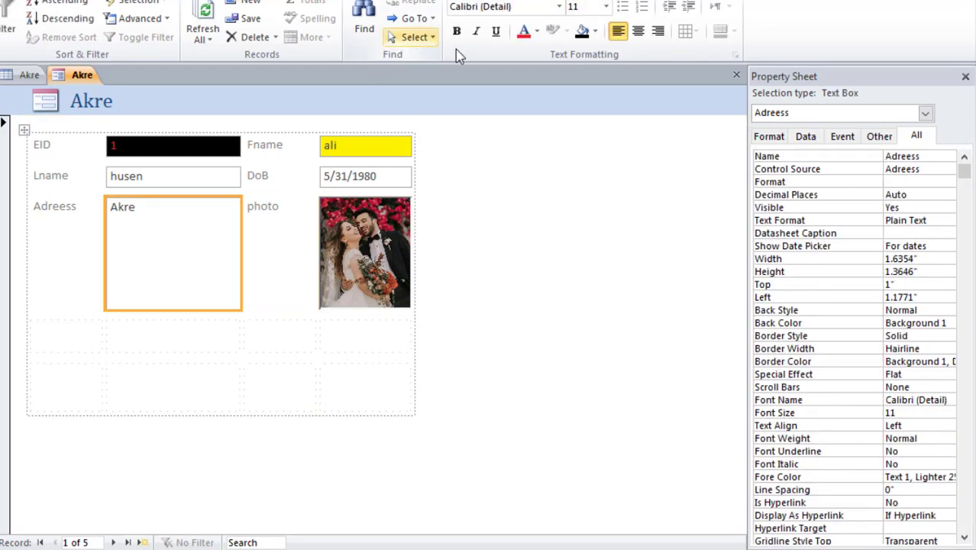
Give the Adreess field black text and a yellow fill from the ribbon colour menus
click(537, 35)
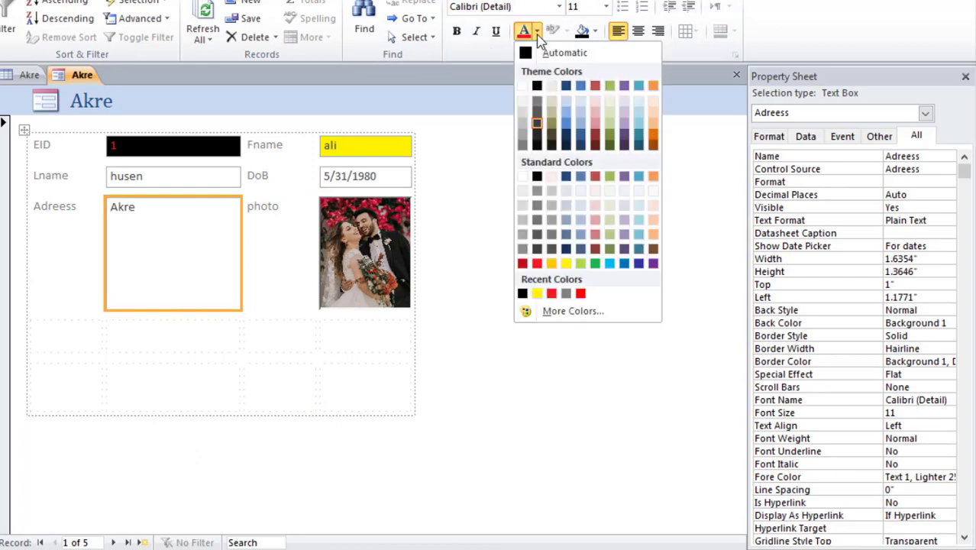
click(588, 31)
click(593, 32)
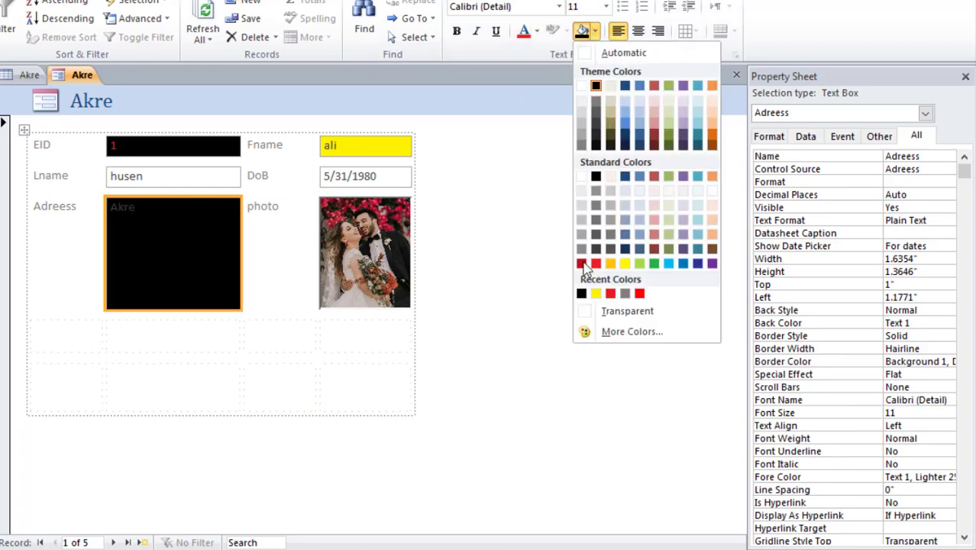
click(595, 294)
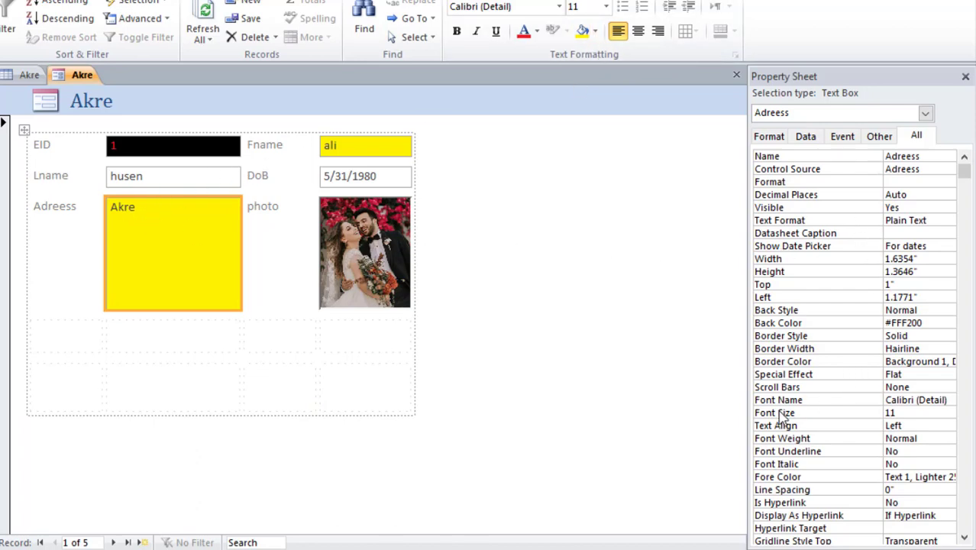
Set the Adreess field's Text Align to Center in the Property Sheet
click(802, 425)
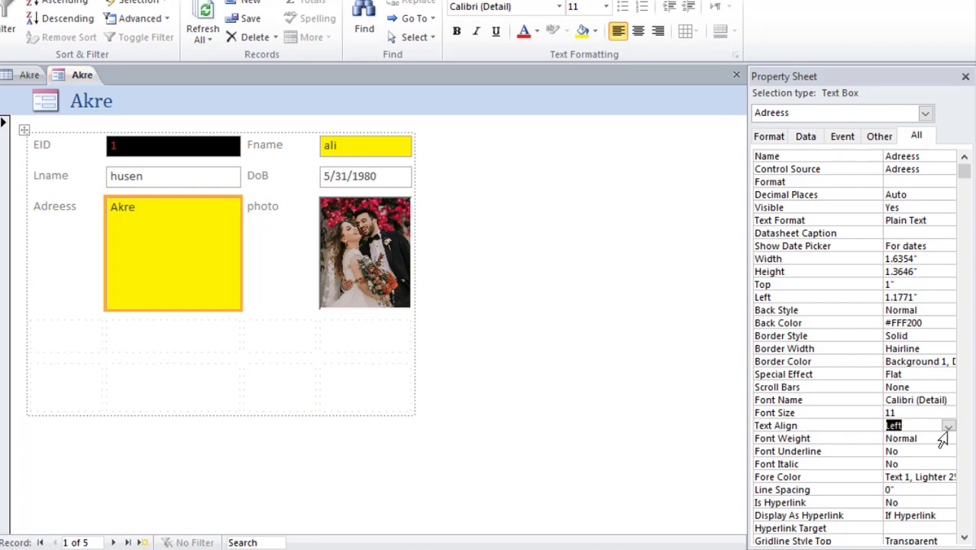
click(947, 426)
click(902, 461)
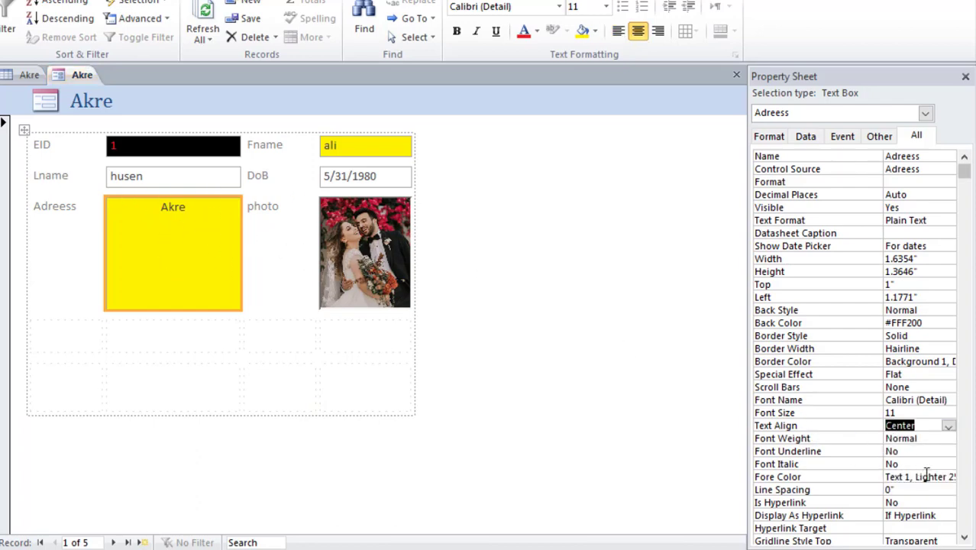
click(927, 440)
click(947, 438)
click(948, 439)
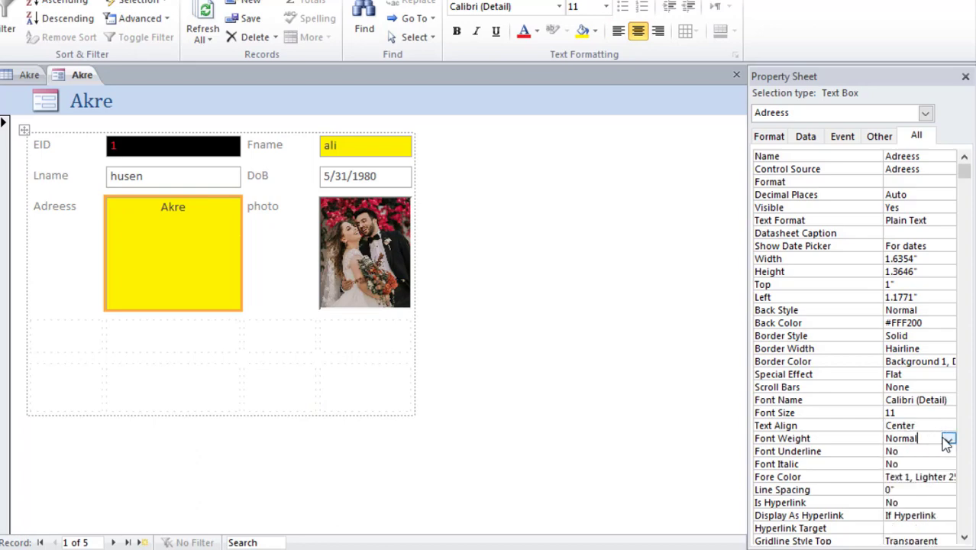
click(922, 373)
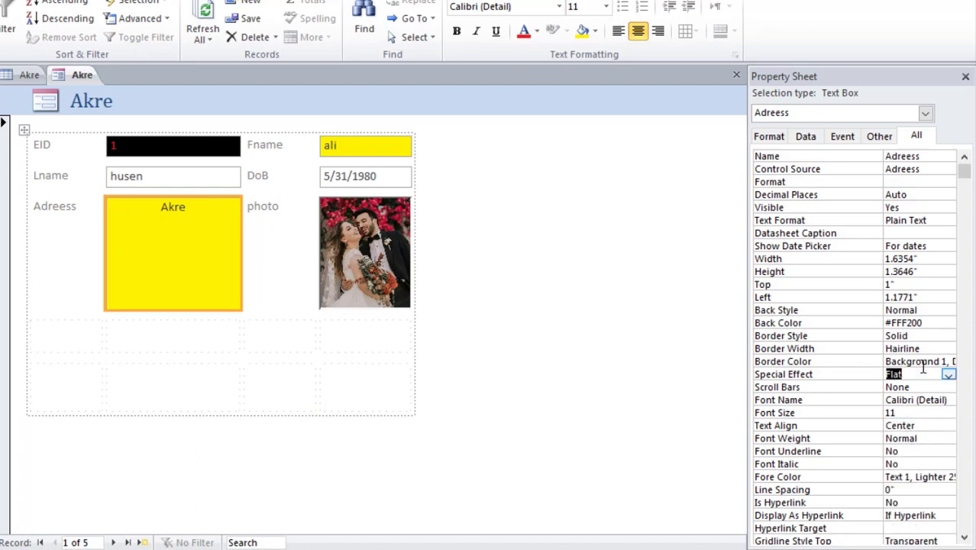
click(915, 336)
Set the Adreess field's Back Color to red (#ED1C24) instead of a trial dark blue
click(913, 323)
click(934, 324)
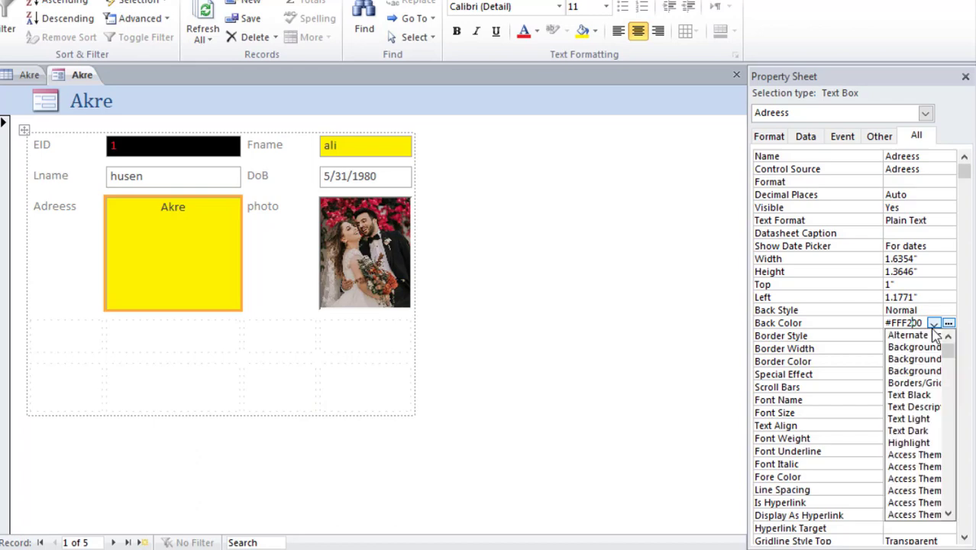
click(947, 324)
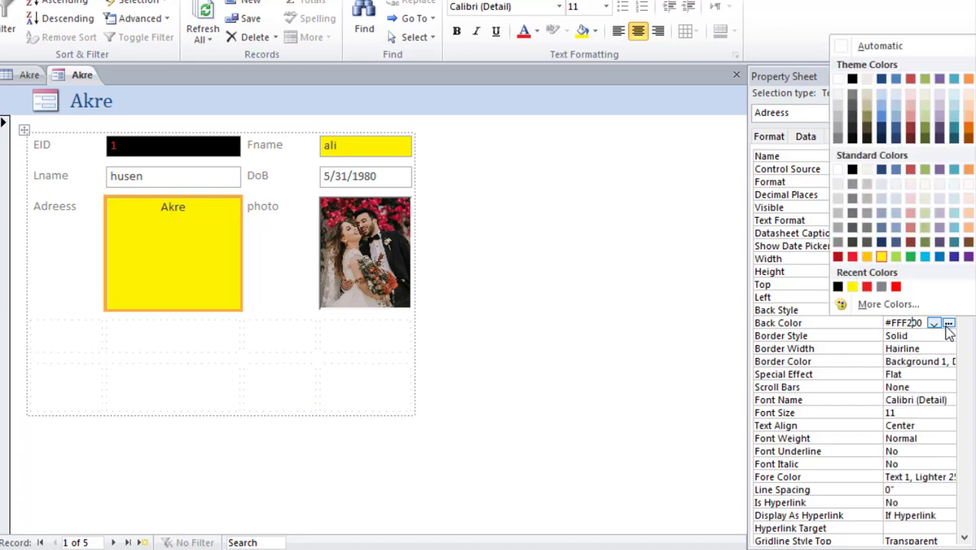
click(896, 136)
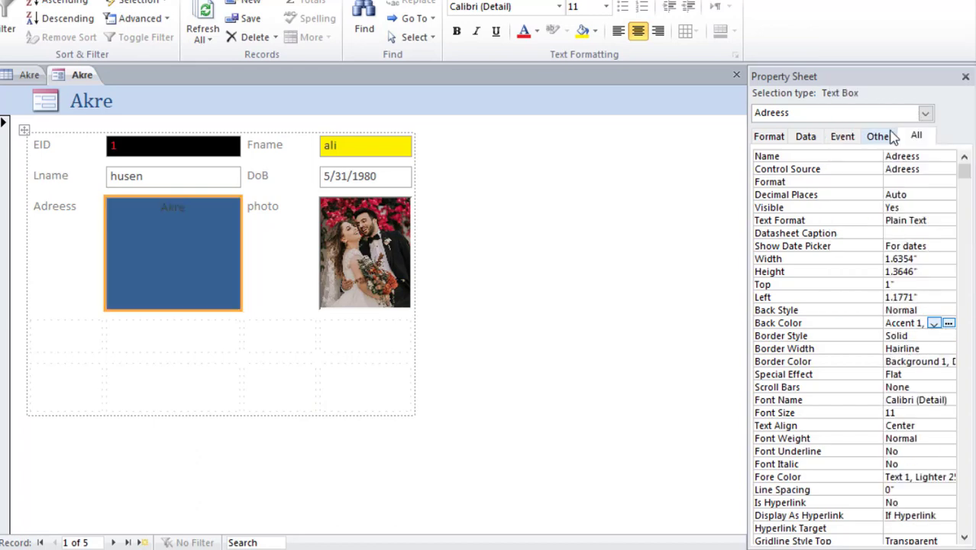
click(948, 323)
click(881, 287)
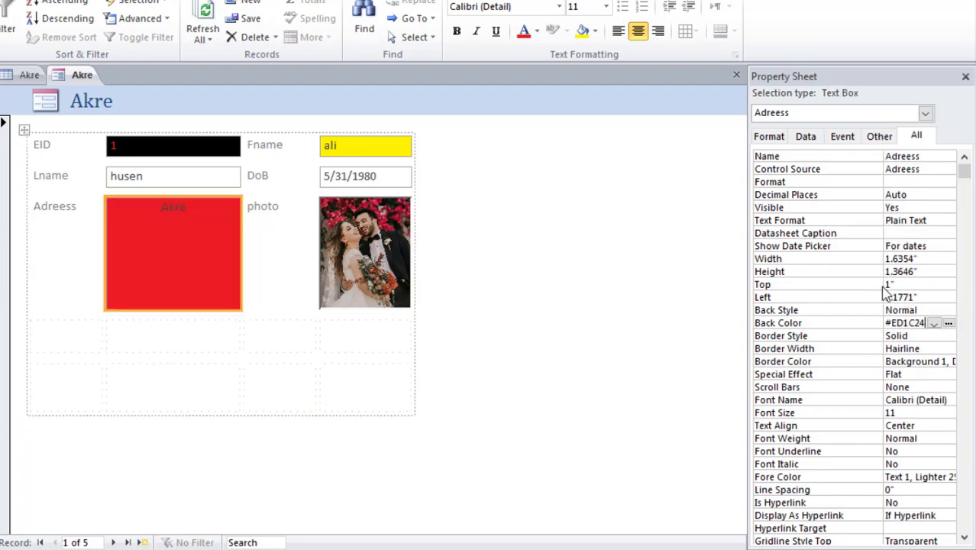
click(842, 387)
click(496, 305)
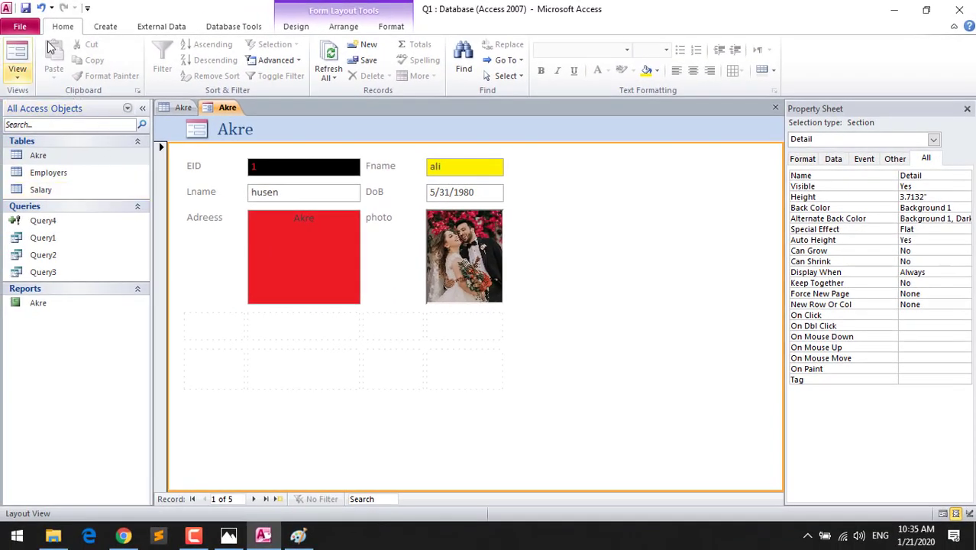
Save the form as Akre and close all open documents
click(25, 8)
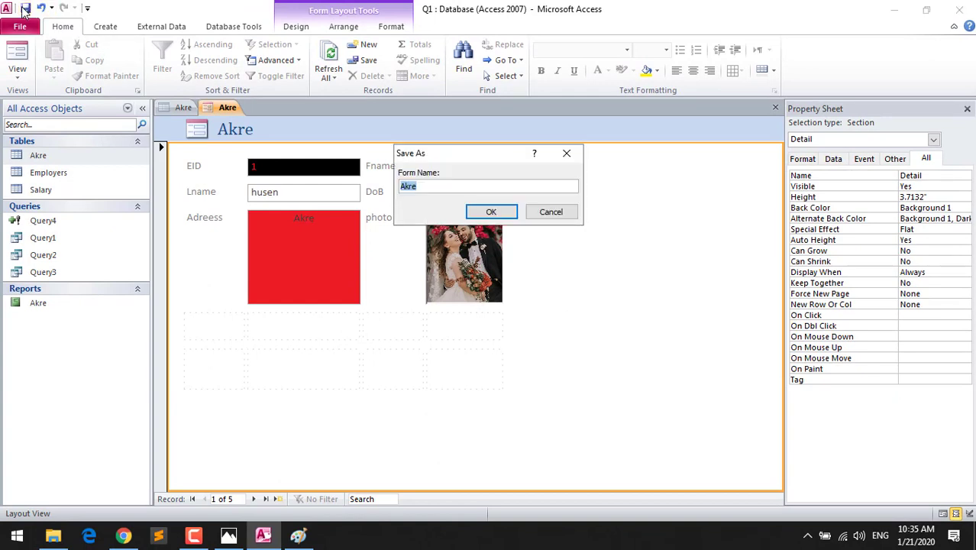
click(490, 212)
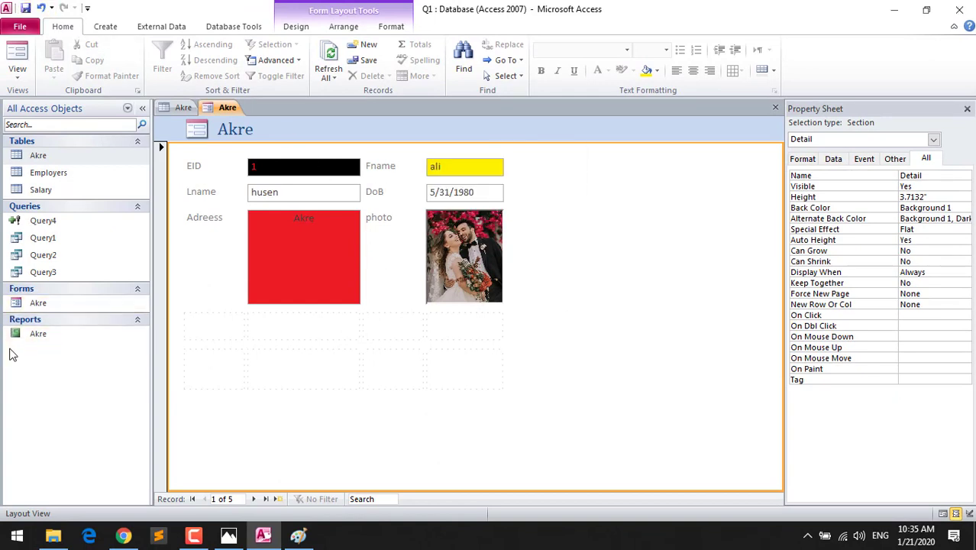
right_click(227, 107)
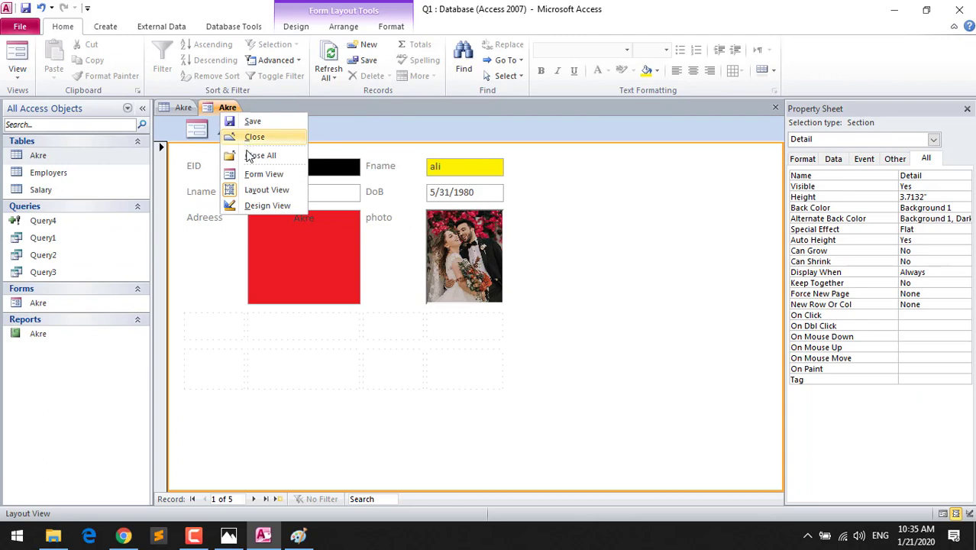
click(256, 155)
Reopen the Akre report and the Akre form in Form View to review the result
right_click(46, 304)
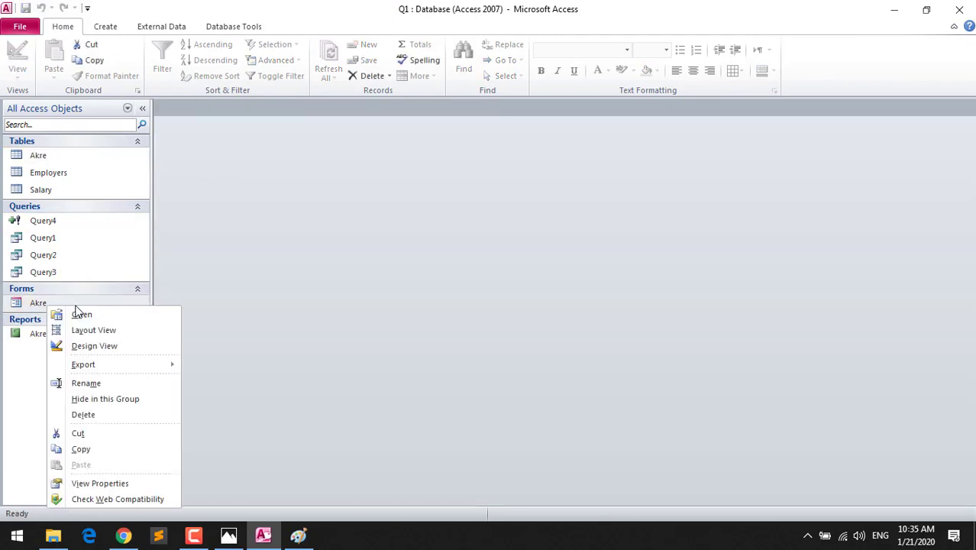
click(86, 318)
right_click(31, 333)
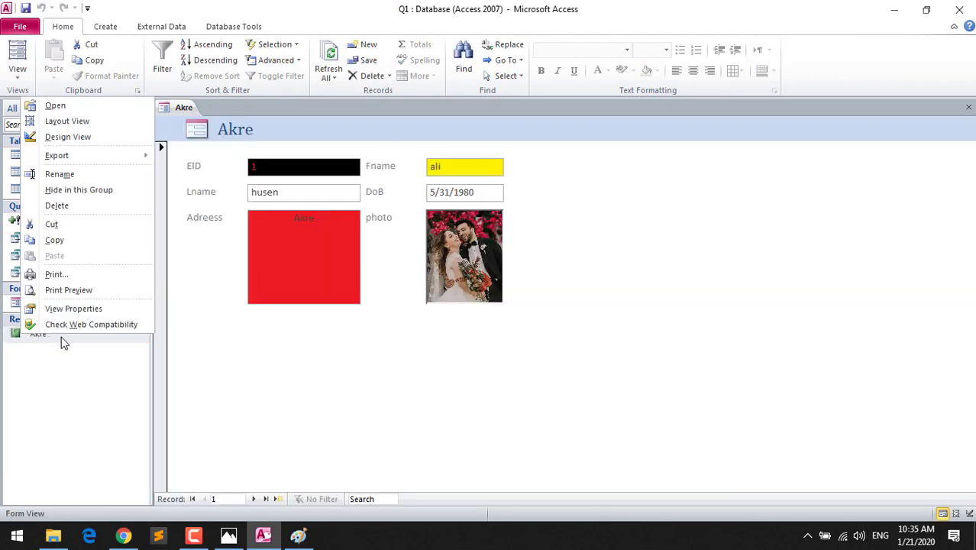
click(47, 106)
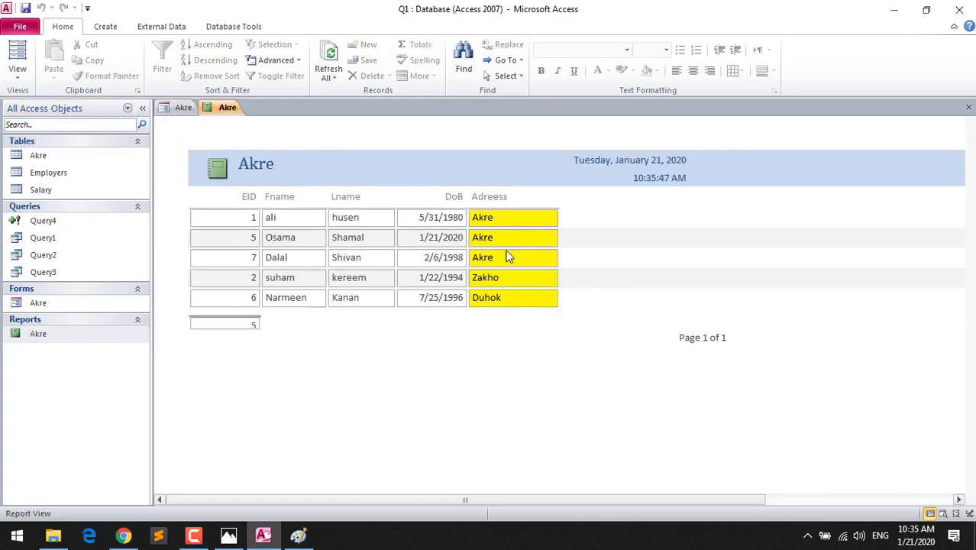
click(81, 162)
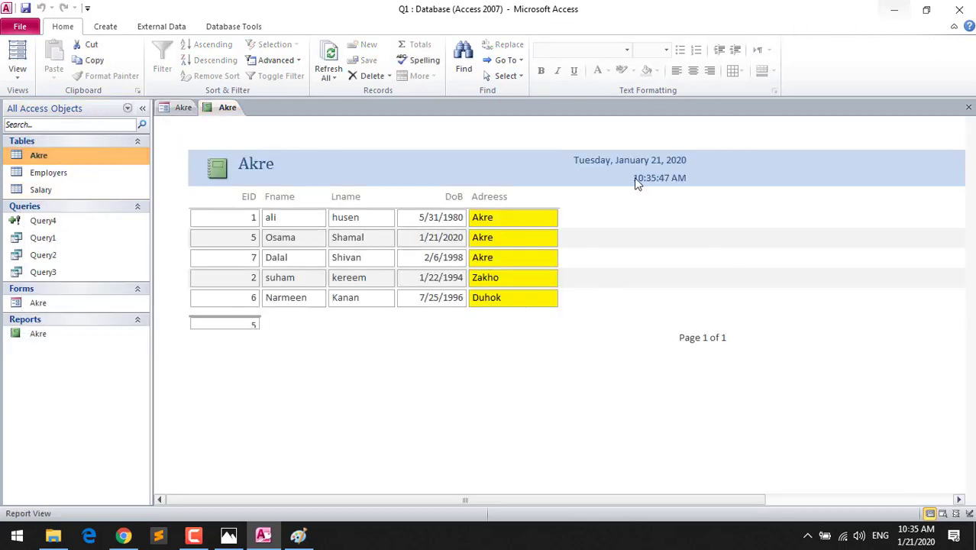
click(78, 303)
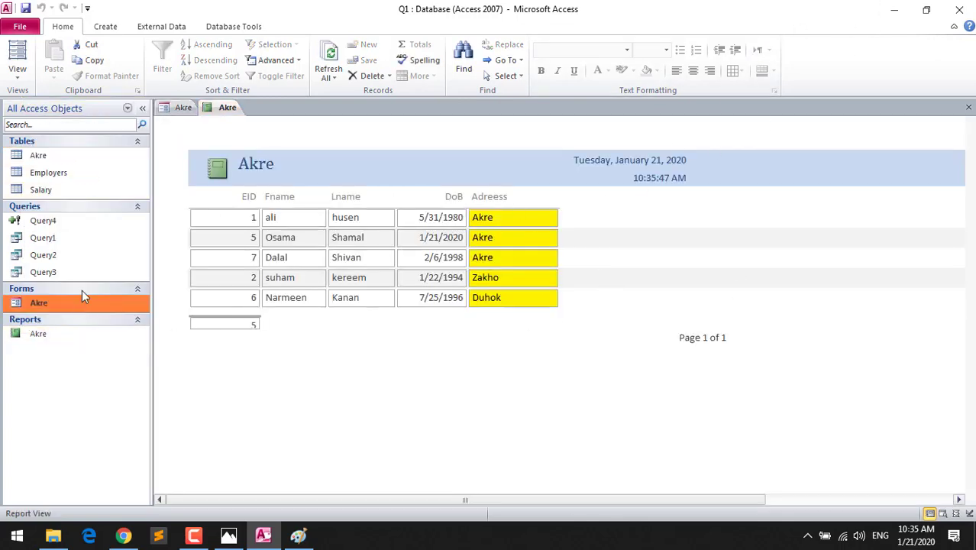
double_click(80, 299)
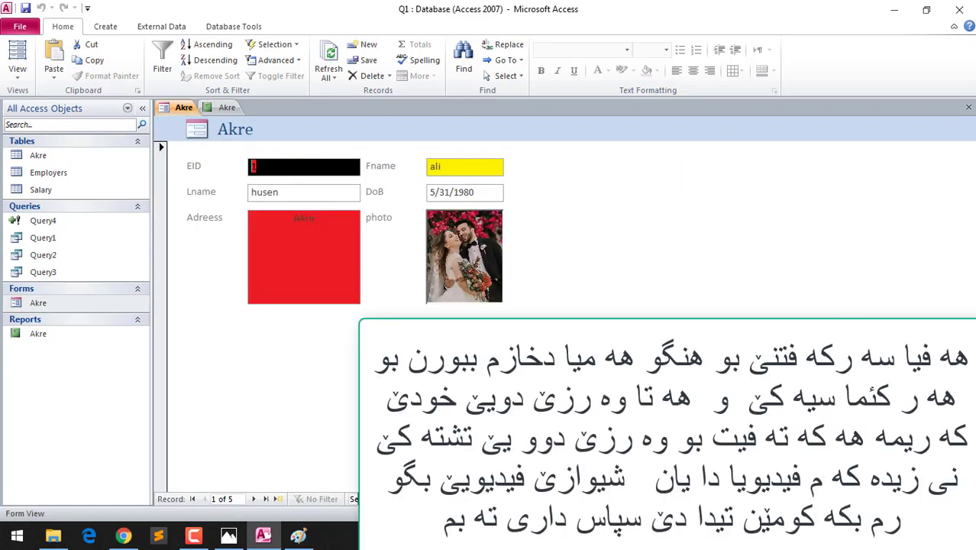
click(193, 534)
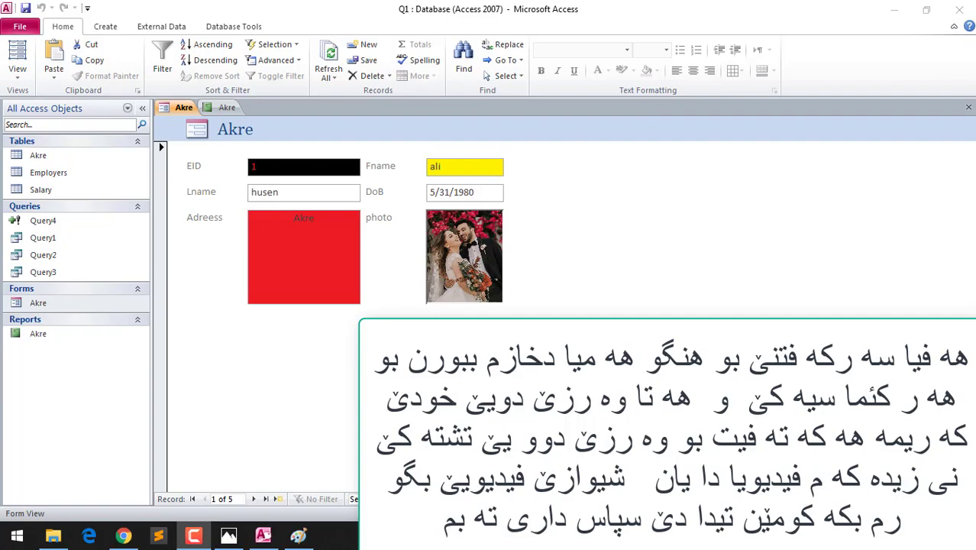